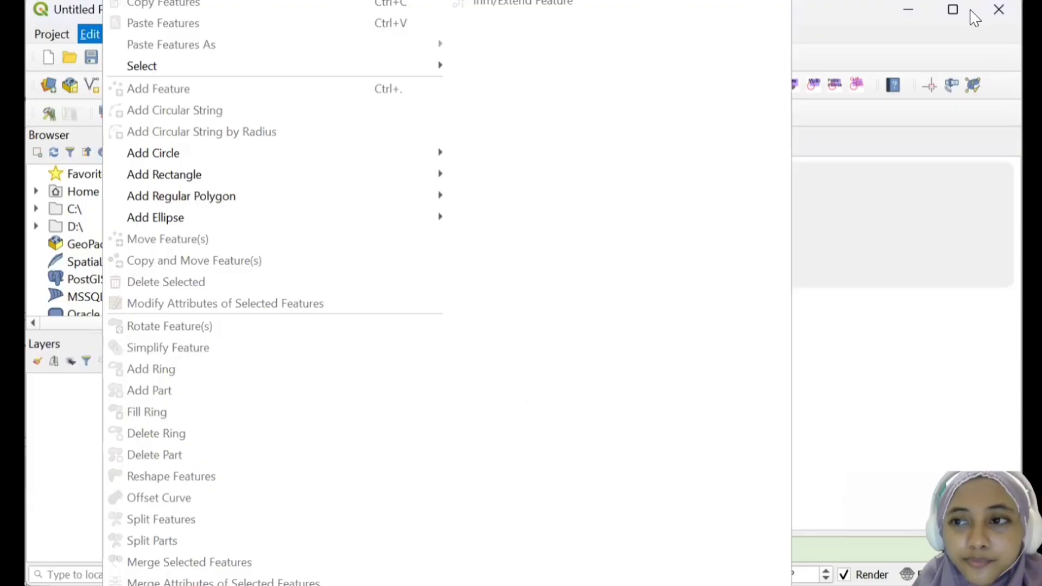
# Maximize the program window and start a new empty project
pyautogui.click(951, 18)
pyautogui.click(51, 34)
pyautogui.click(55, 52)
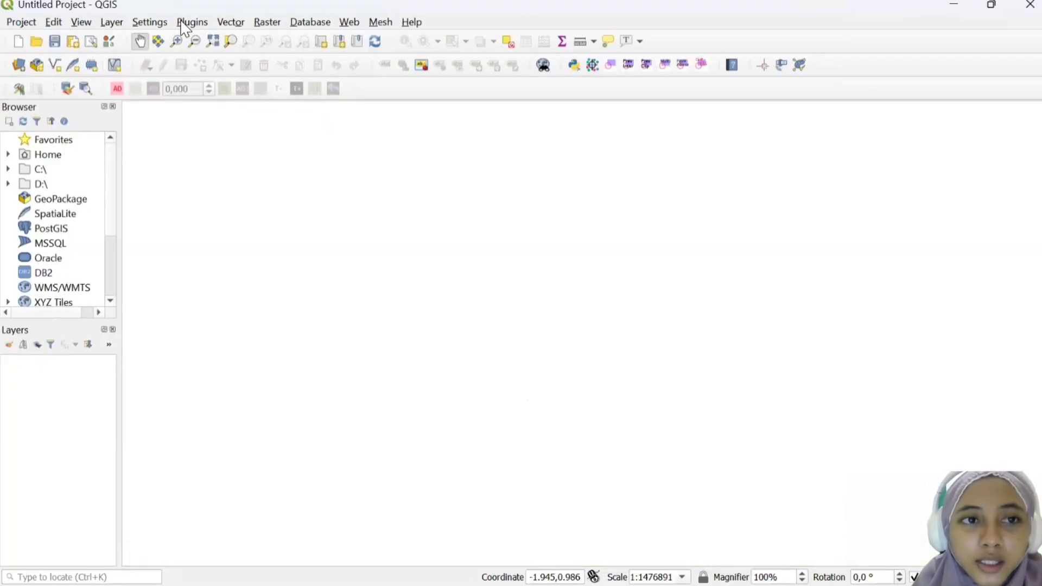
# Enable the Freehand raster georeferencer plugin in the list of installed plugins
pyautogui.click(184, 23)
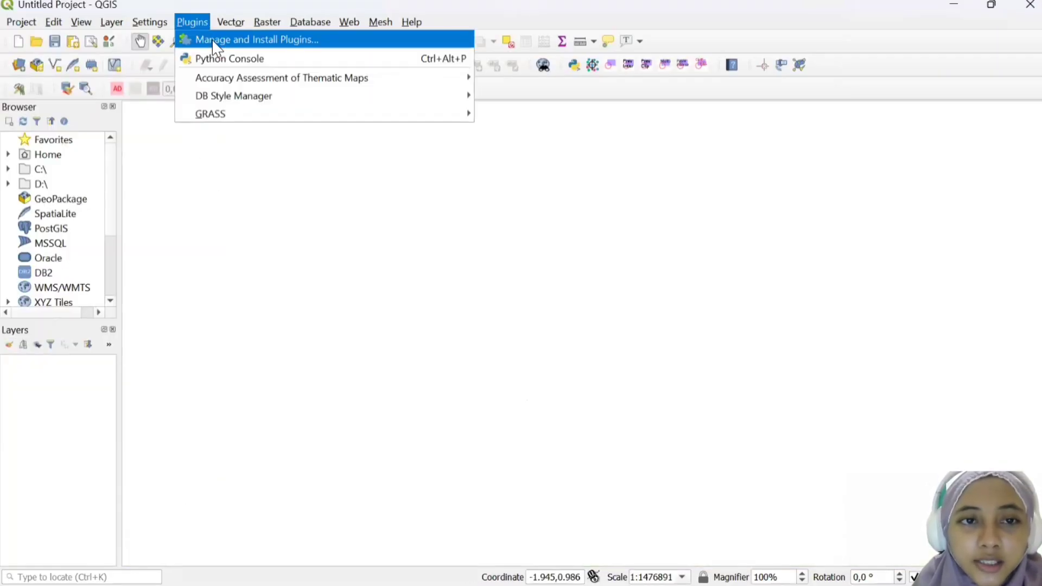
pyautogui.click(212, 39)
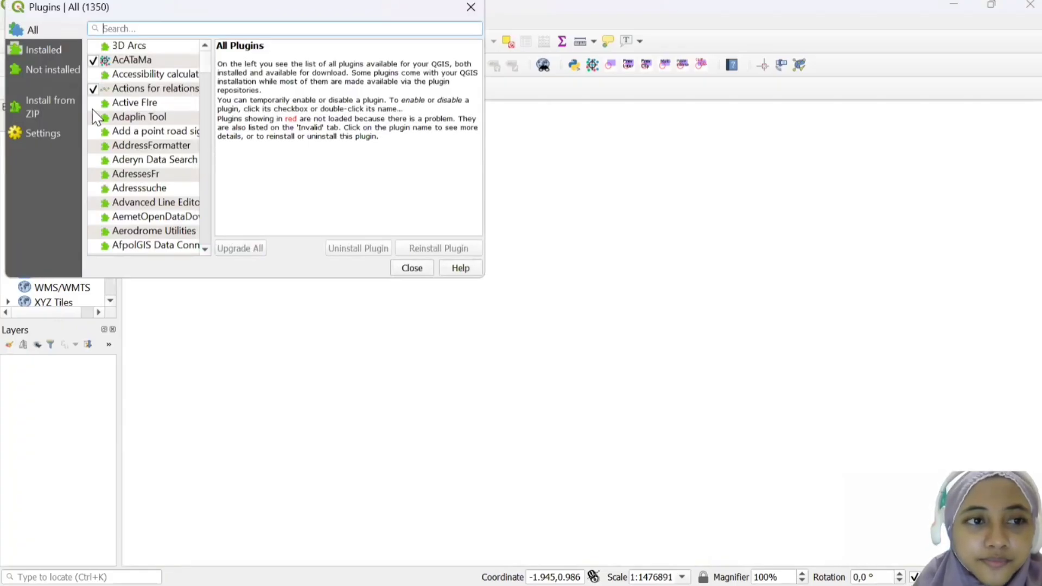
pyautogui.click(34, 49)
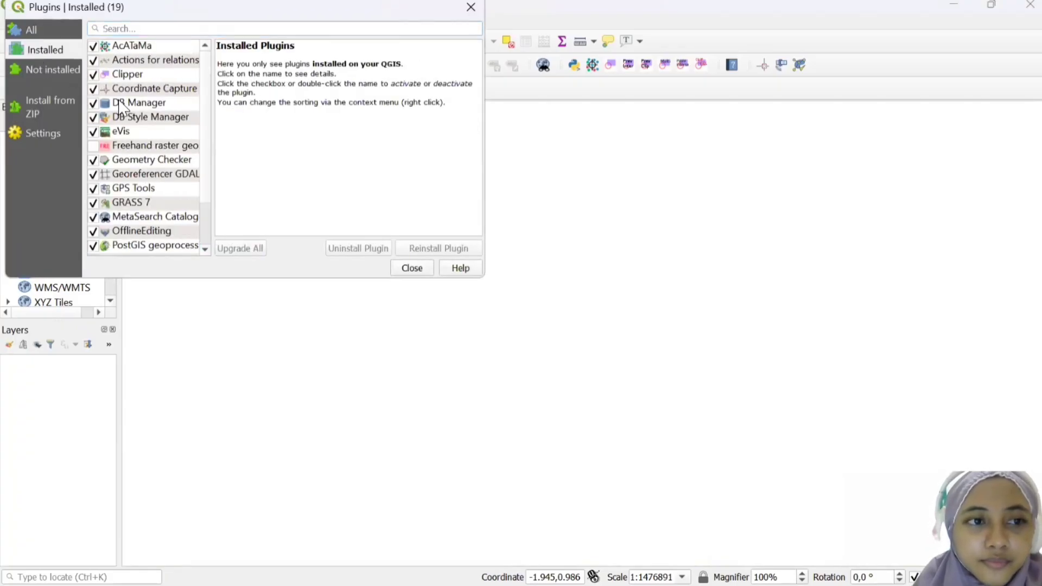
pyautogui.scroll(-1, 98, 120)
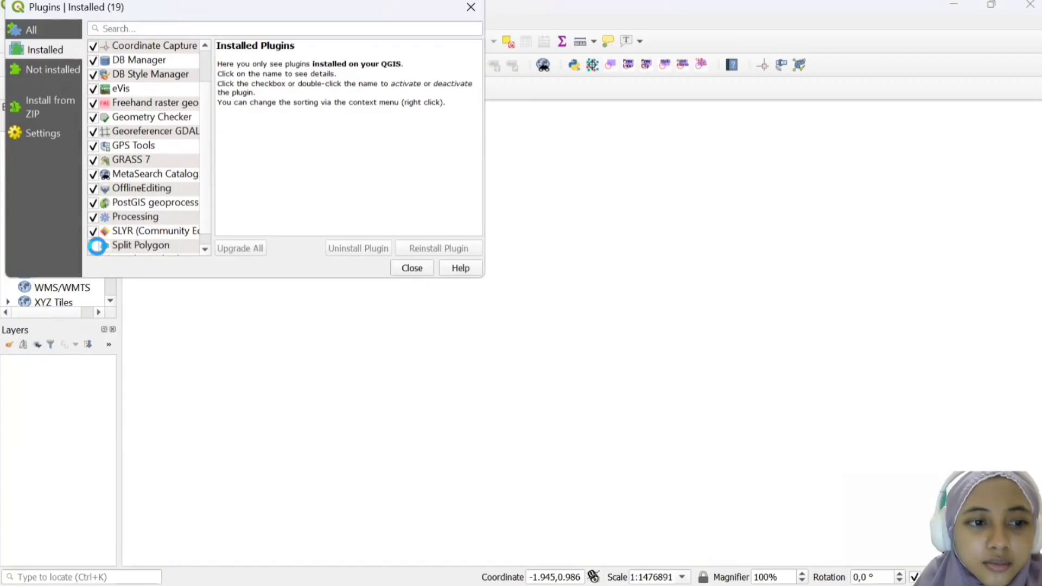
pyautogui.scroll(-1, 97, 246)
pyautogui.scroll(2, 103, 101)
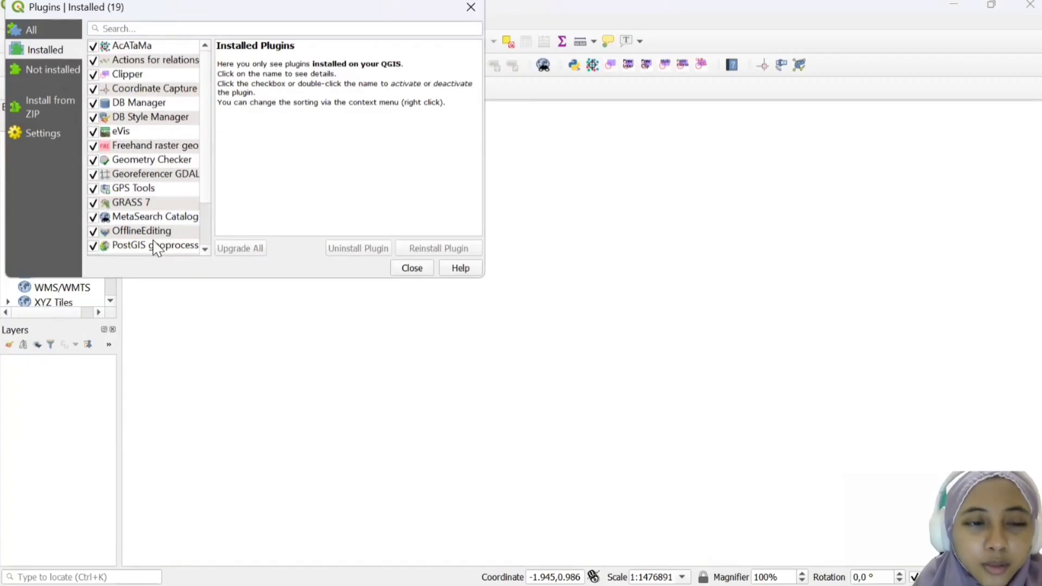
# Look through the complete and the installed plugin lists, and close the plugin manager
pyautogui.click(33, 31)
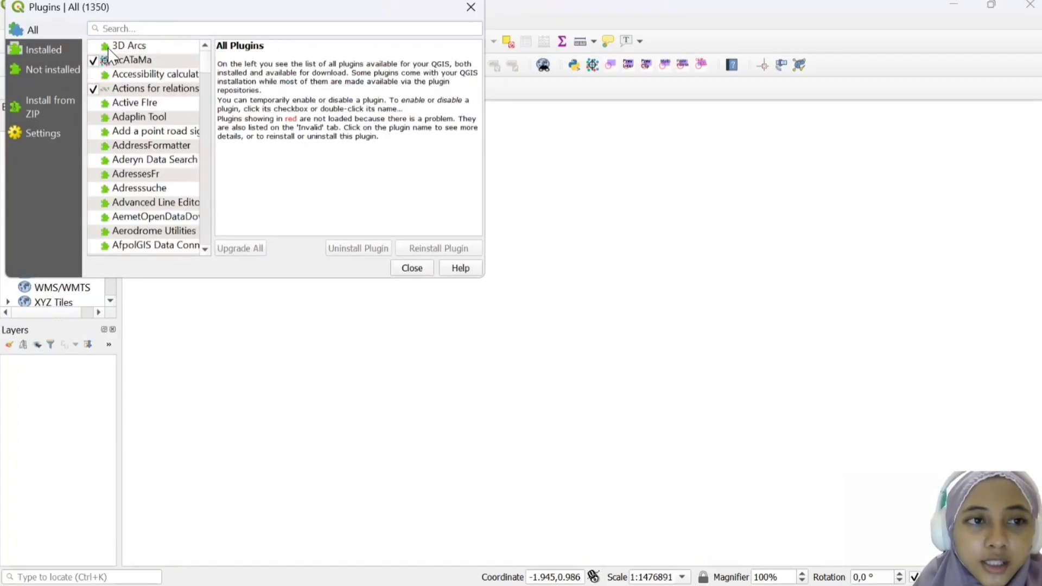
pyautogui.click(108, 47)
pyautogui.click(54, 54)
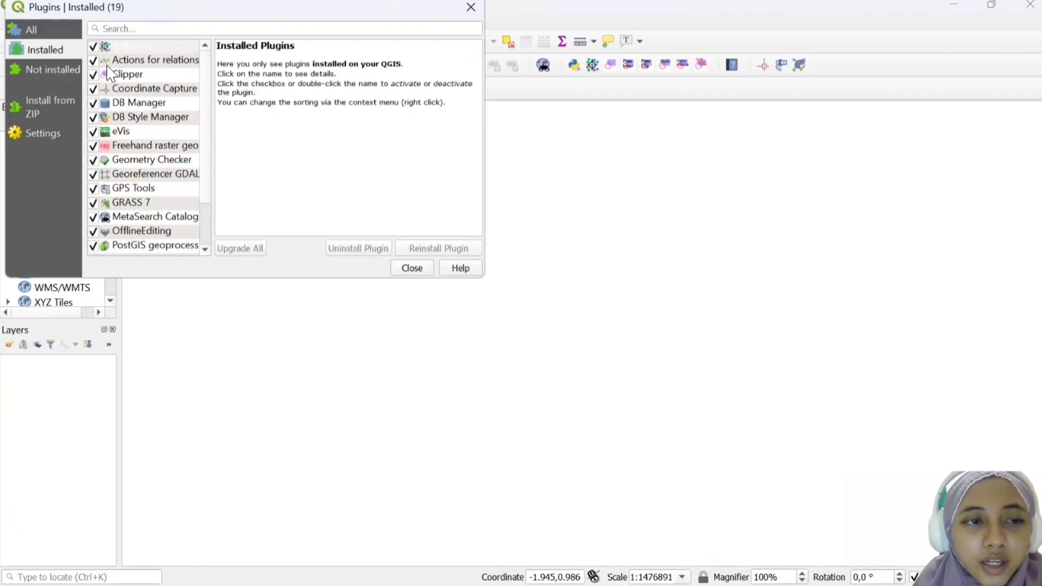
pyautogui.scroll(-2, 146, 138)
pyautogui.click(412, 268)
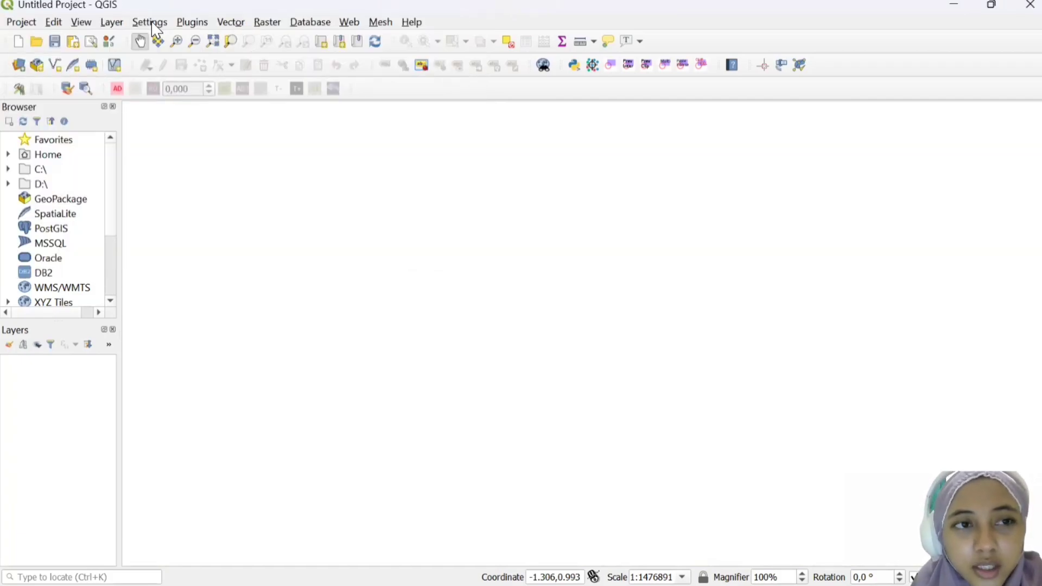
# Open the Georeferencer and load the raster "peta kabupaten tegal.jpg" with the WGS 84 (EPSG:4326) coordinate reference system
pyautogui.click(267, 22)
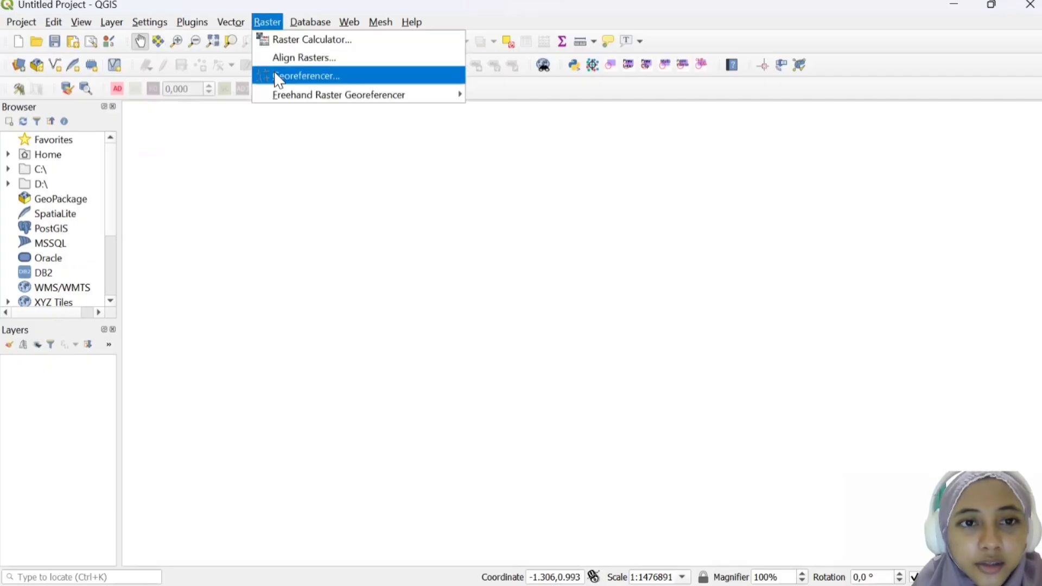
pyautogui.click(277, 74)
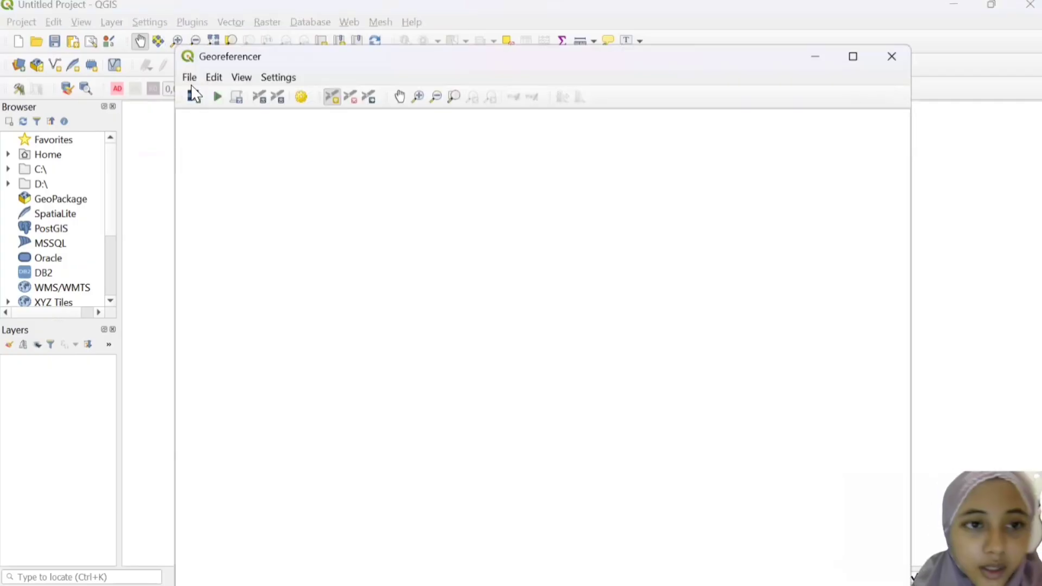
pyautogui.click(190, 77)
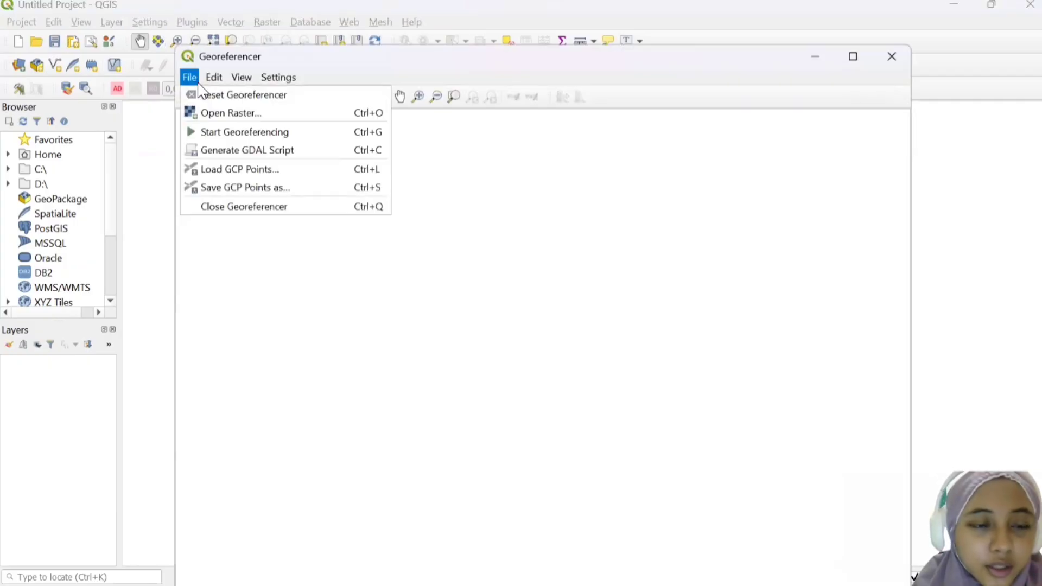
pyautogui.click(216, 114)
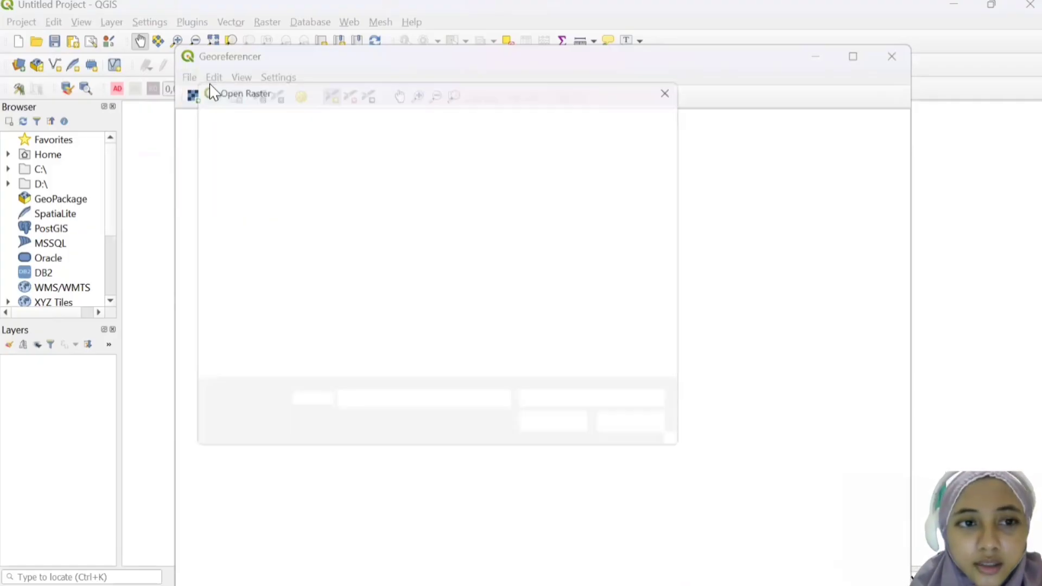
pyautogui.scroll(-5, 456, 326)
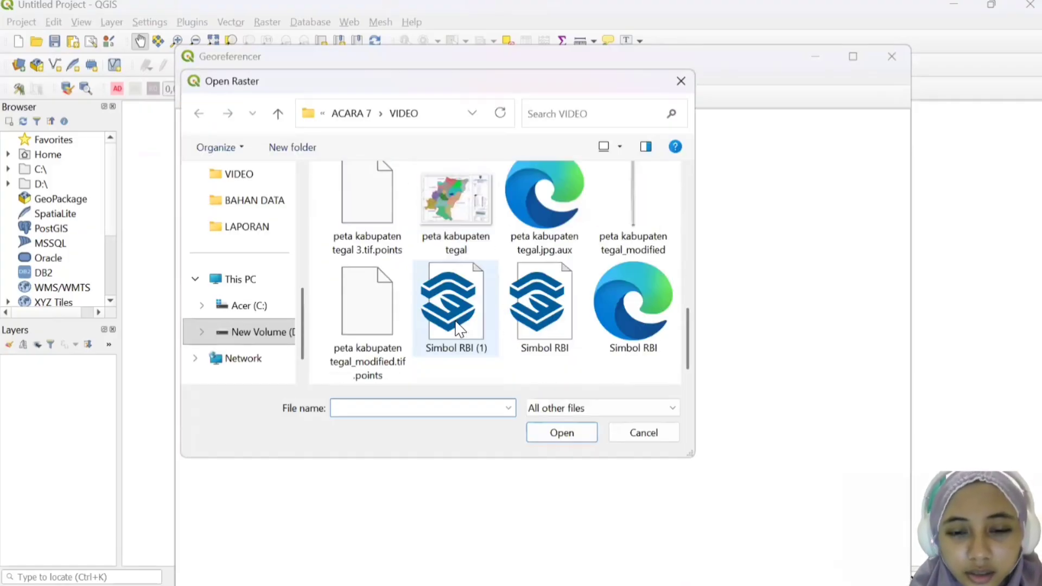
pyautogui.click(456, 214)
pyautogui.click(559, 433)
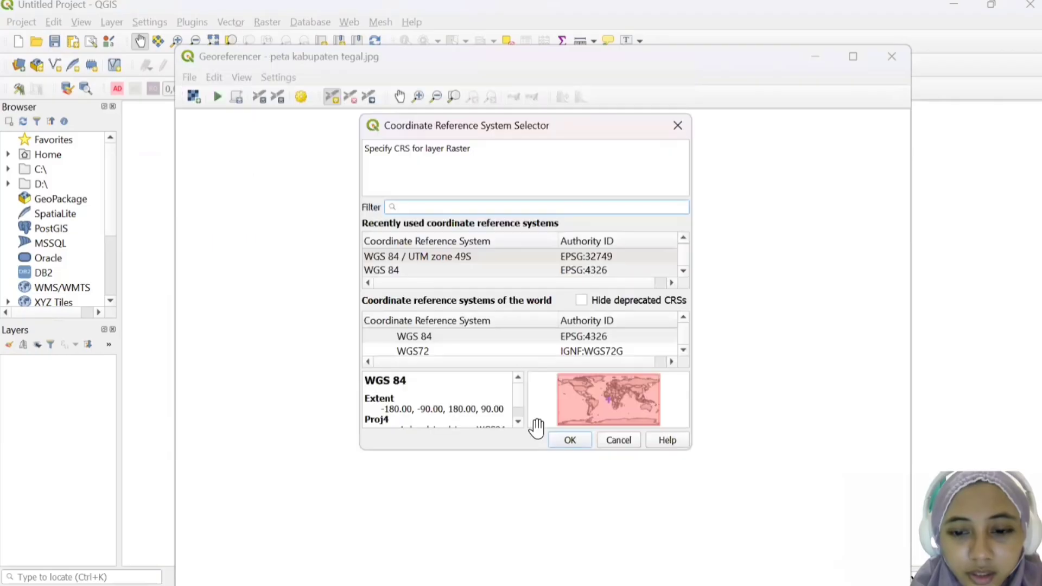
pyautogui.click(565, 438)
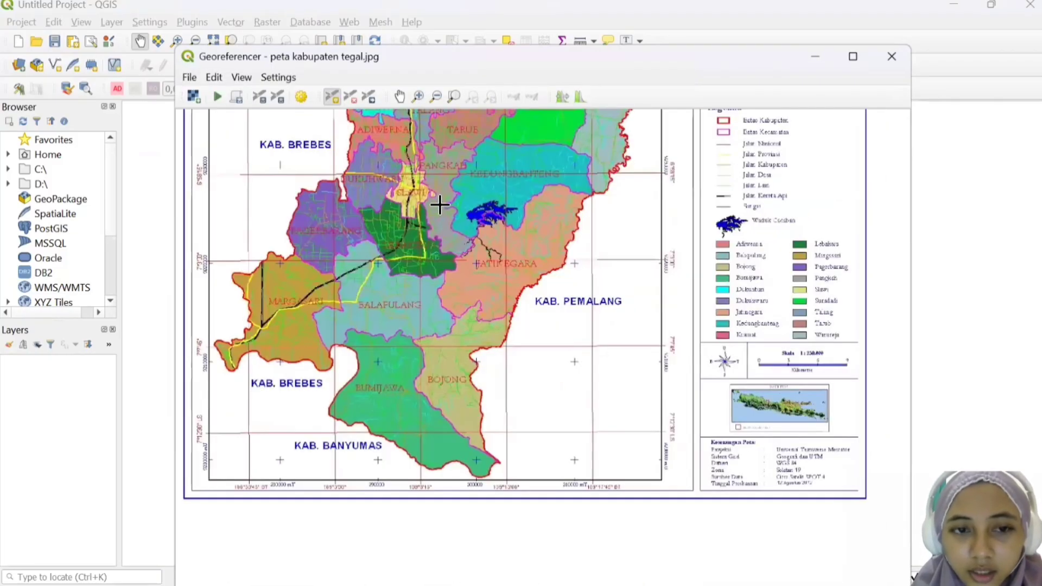
# Add a control point at the map's northwestern grid cross with coordinates X 280000 and Y 9240000
pyautogui.moveTo(428, 213); pyautogui.dragTo(549, 416)
pyautogui.scroll(-2, 402, 307)
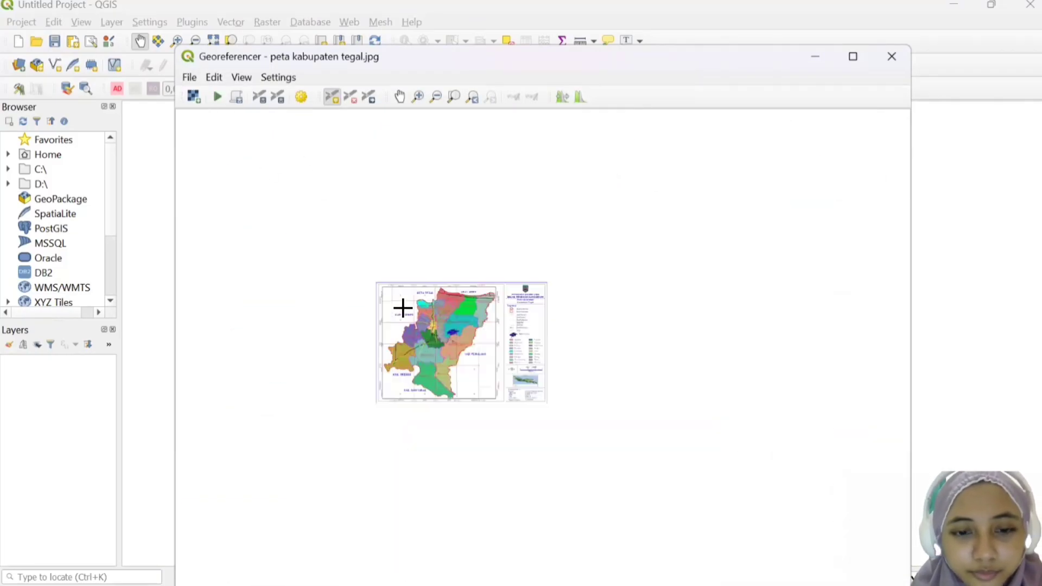
pyautogui.scroll(2, 402, 308)
pyautogui.scroll(2, 398, 242)
pyautogui.click(408, 232)
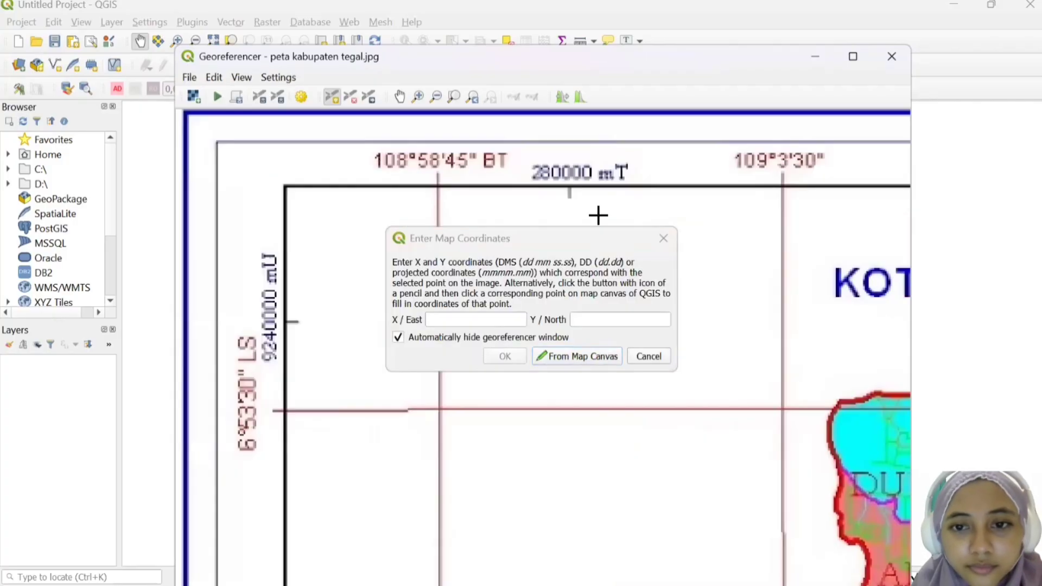
pyautogui.write('280000')
pyautogui.click(600, 320)
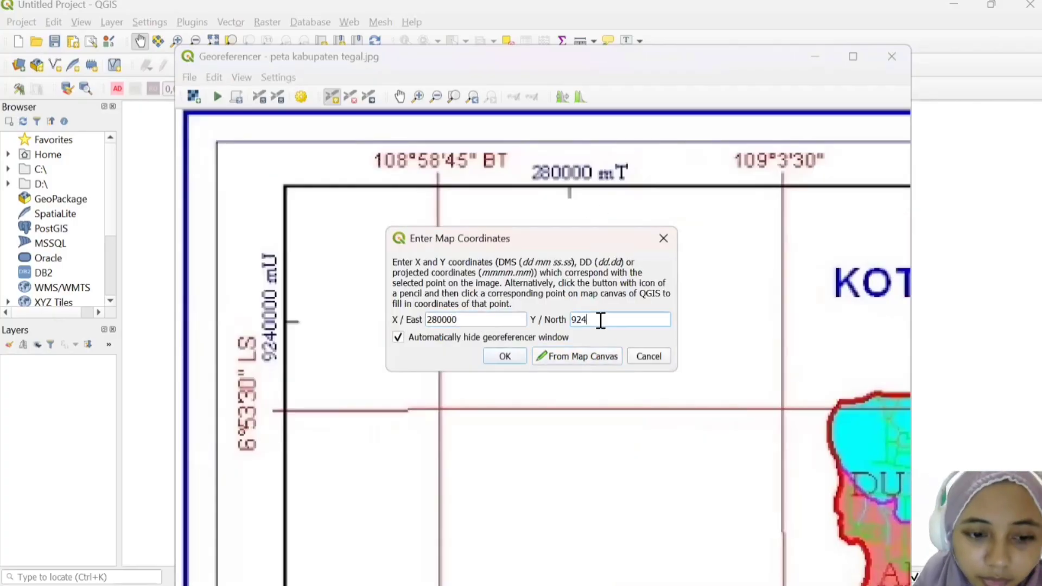
pyautogui.write('9240000')
pyautogui.click(504, 356)
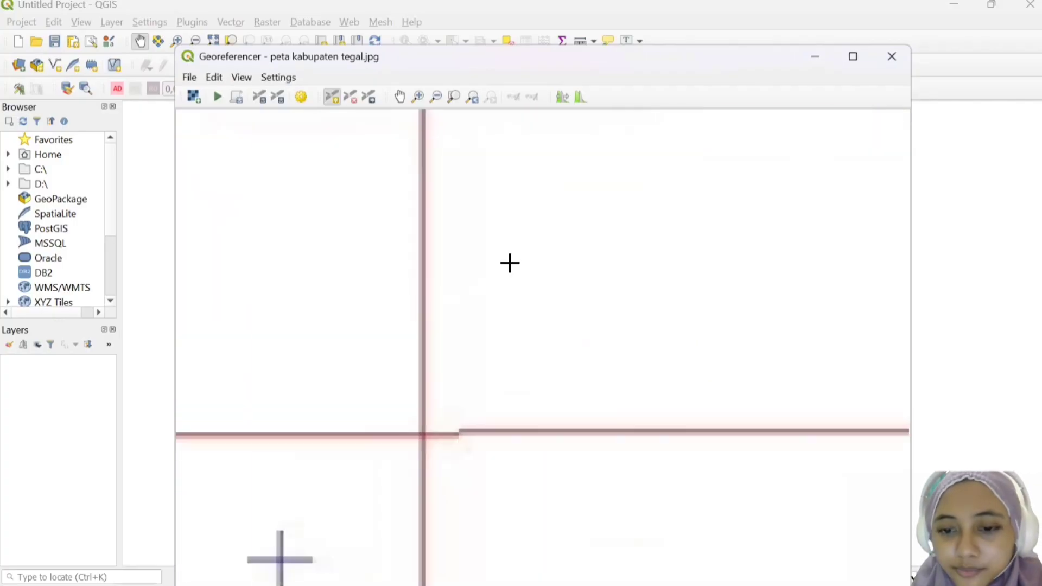
# Add a second control point at the southeastern grid cross with coordinates X 310000 and Y 9200000
pyautogui.click(409, 406)
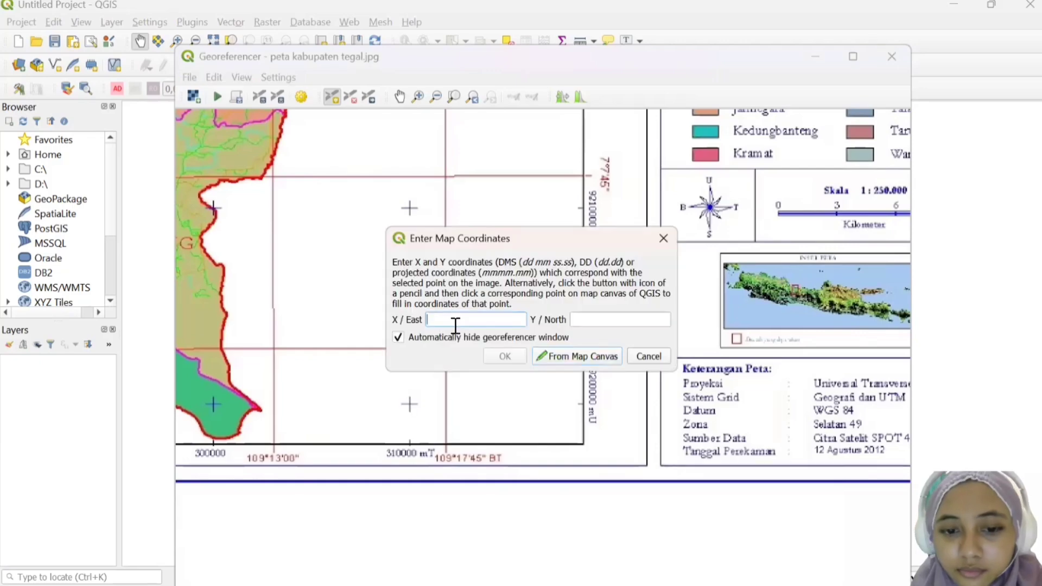
pyautogui.write('310000')
pyautogui.click(586, 320)
pyautogui.write('9200000')
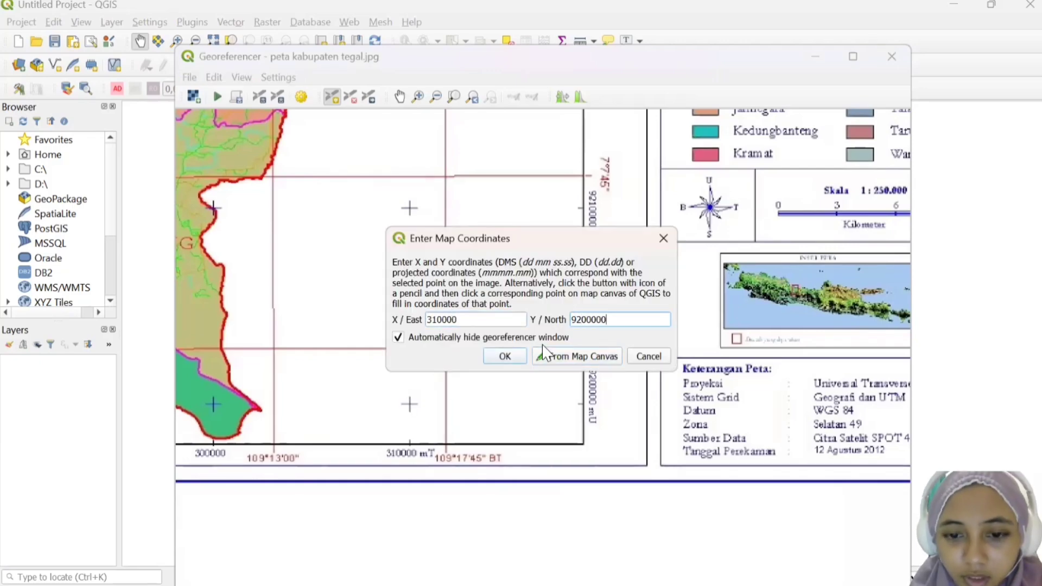
pyautogui.click(505, 356)
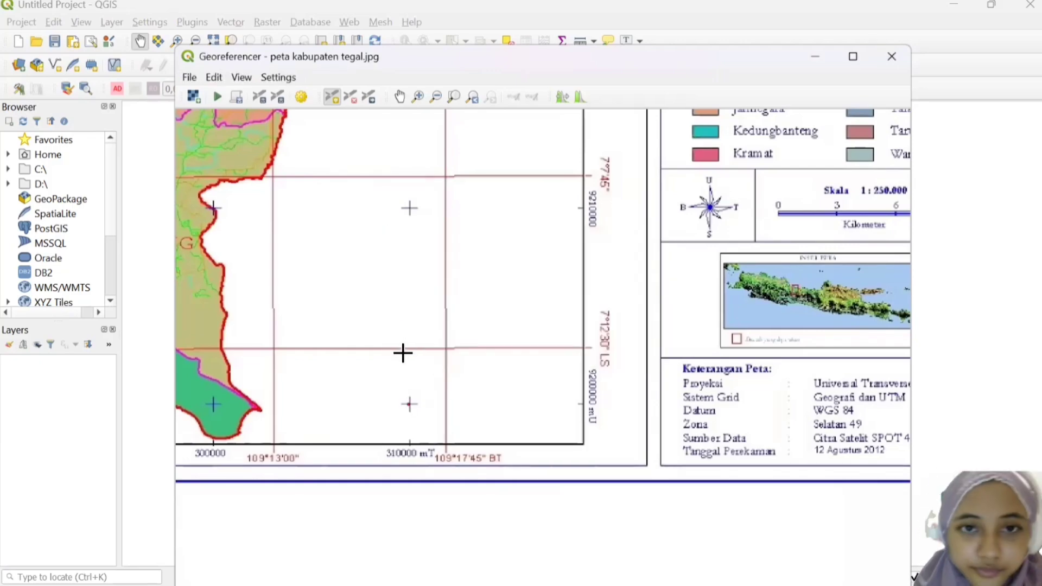
# Display the GCP table, check the destination Y values of both control points, and close the table
pyautogui.scroll(-1, 445, 396)
pyautogui.moveTo(413, 260); pyautogui.dragTo(657, 381)
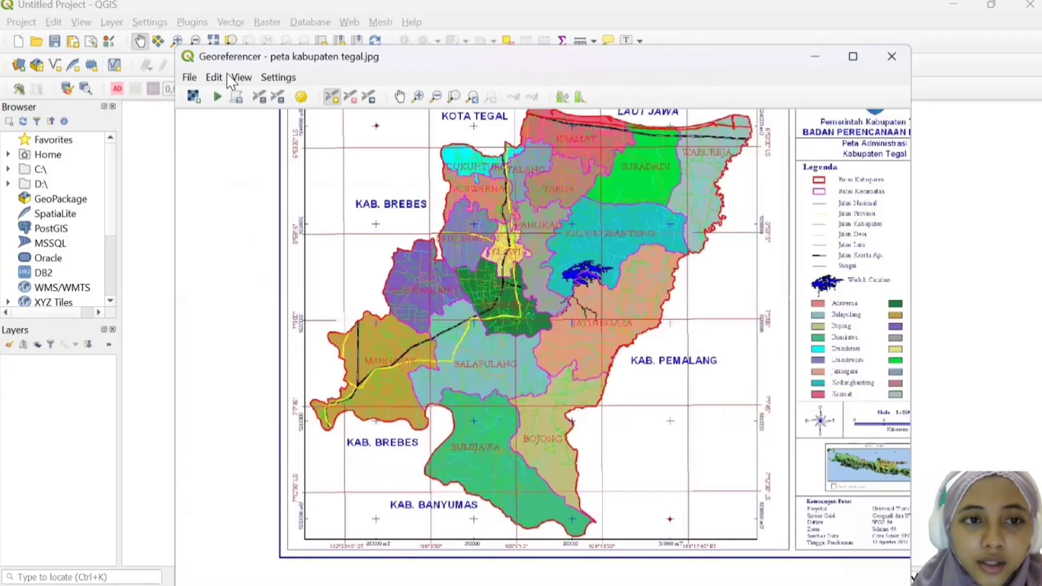
pyautogui.click(231, 78)
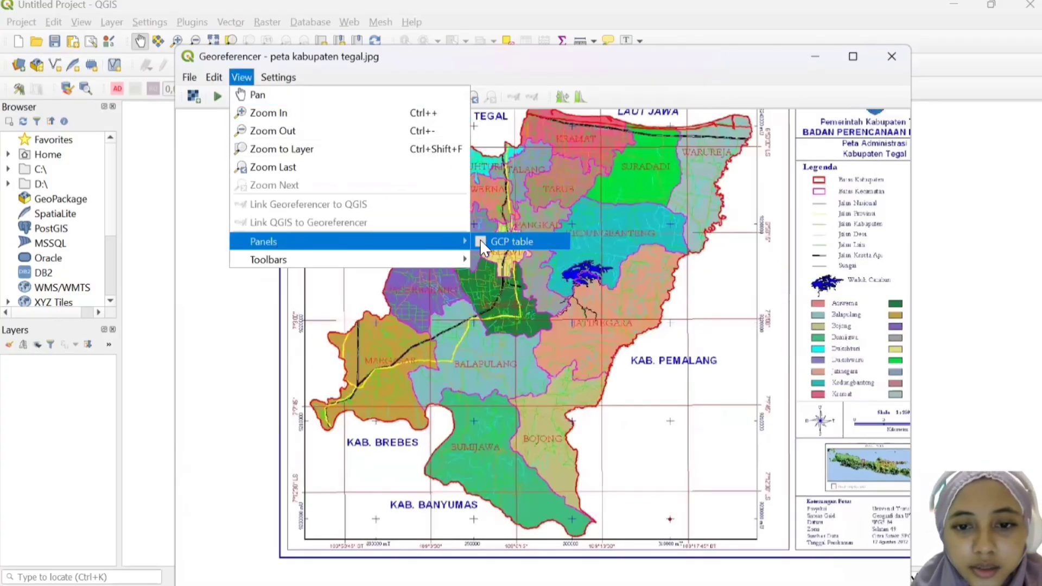
pyautogui.click(480, 241)
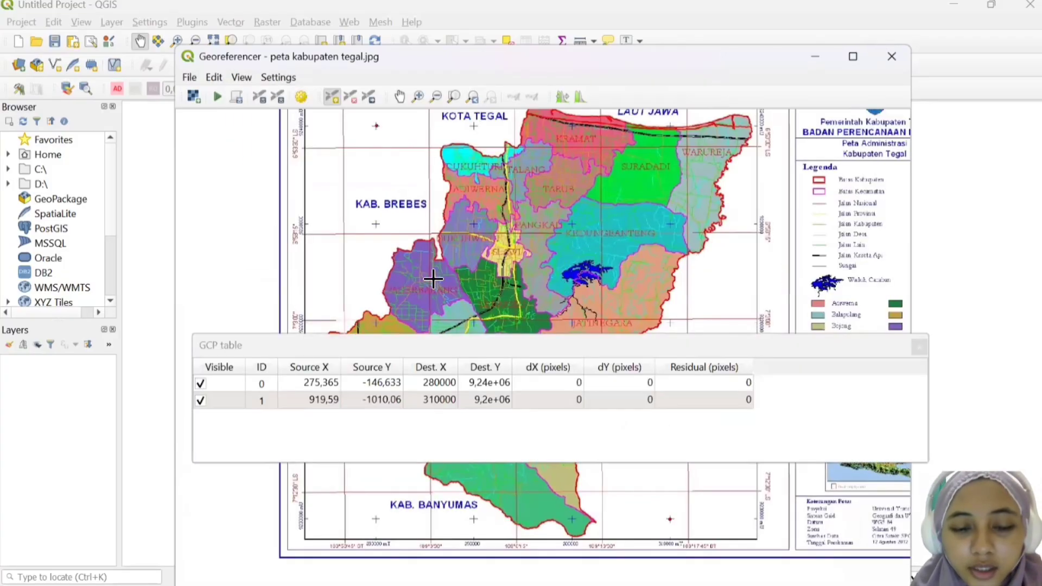
pyautogui.click(488, 387)
pyautogui.doubleClick(473, 401)
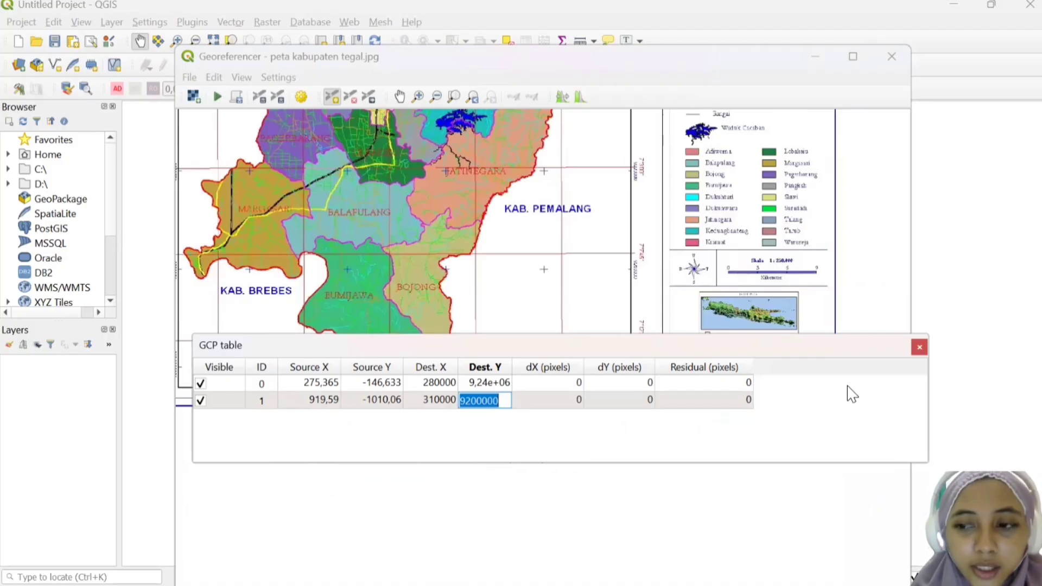
pyautogui.click(919, 347)
# Set the transformation's target SRS to WGS 84 / UTM zone 49S (EPSG:32749)
pyautogui.click(274, 82)
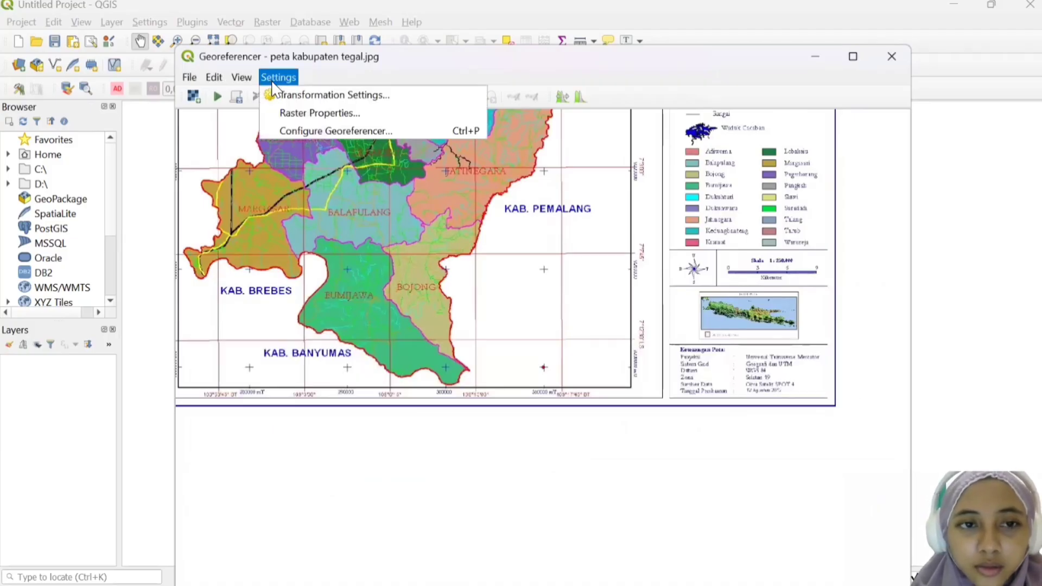
pyautogui.click(326, 95)
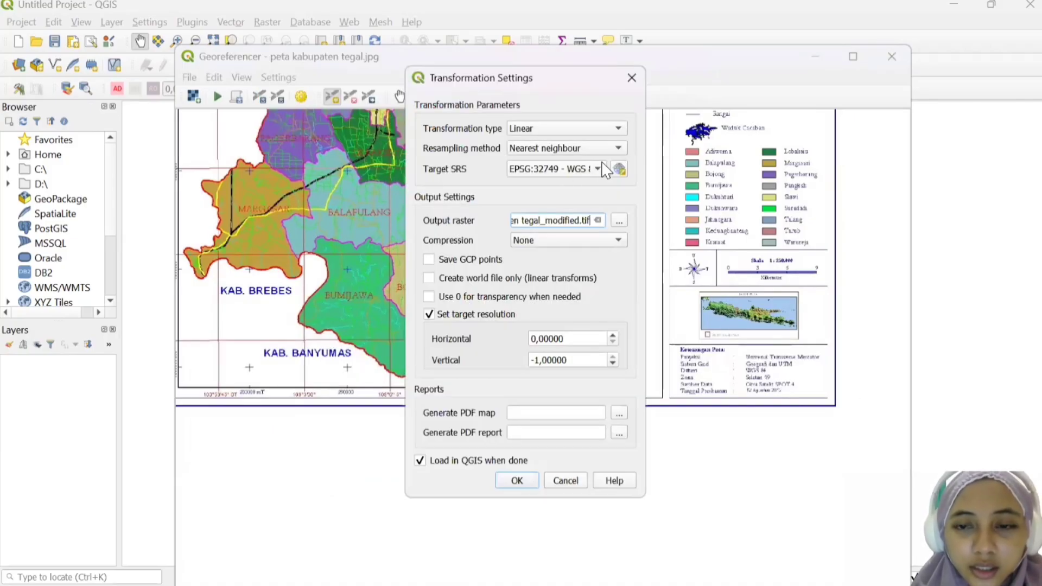
pyautogui.click(620, 170)
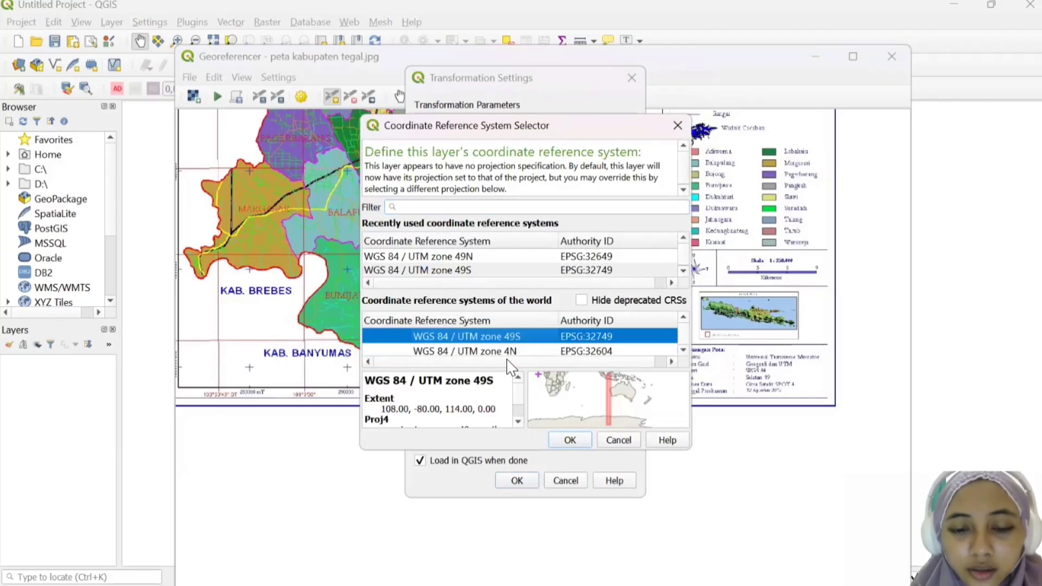
pyautogui.click(570, 440)
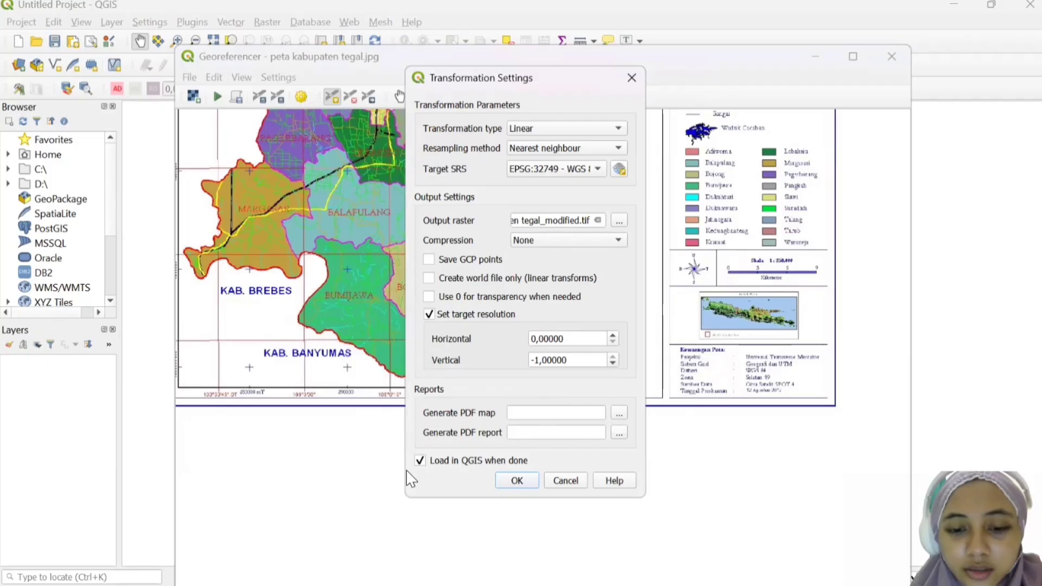
# Name the output raster "peta kabupaten tegal modif" as a TIF file, accept the transformation settings, and run the georeferencing
pyautogui.click(619, 220)
pyautogui.write('peta kabupaten tegal modif')
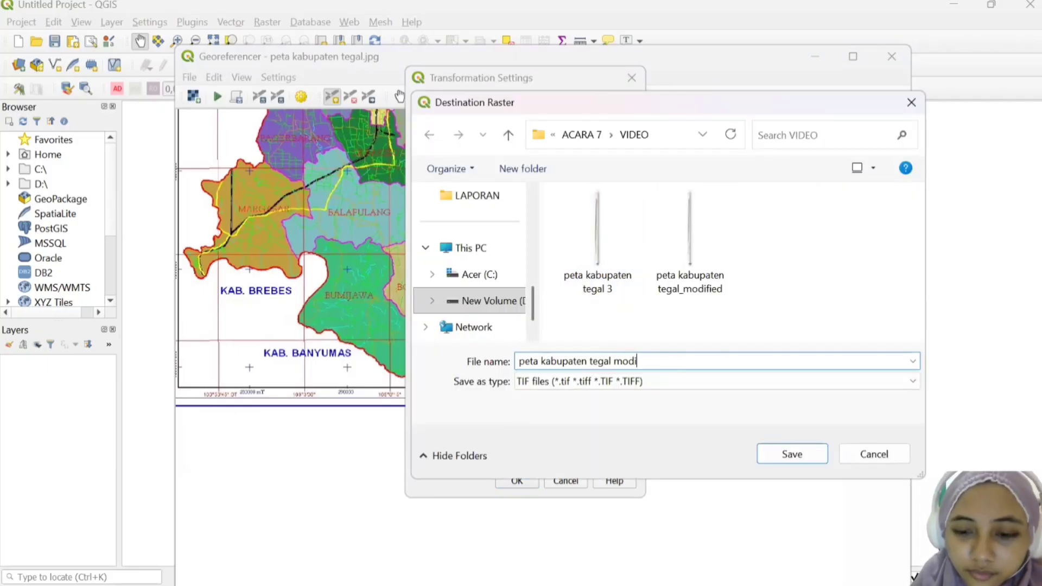
pyautogui.click(792, 454)
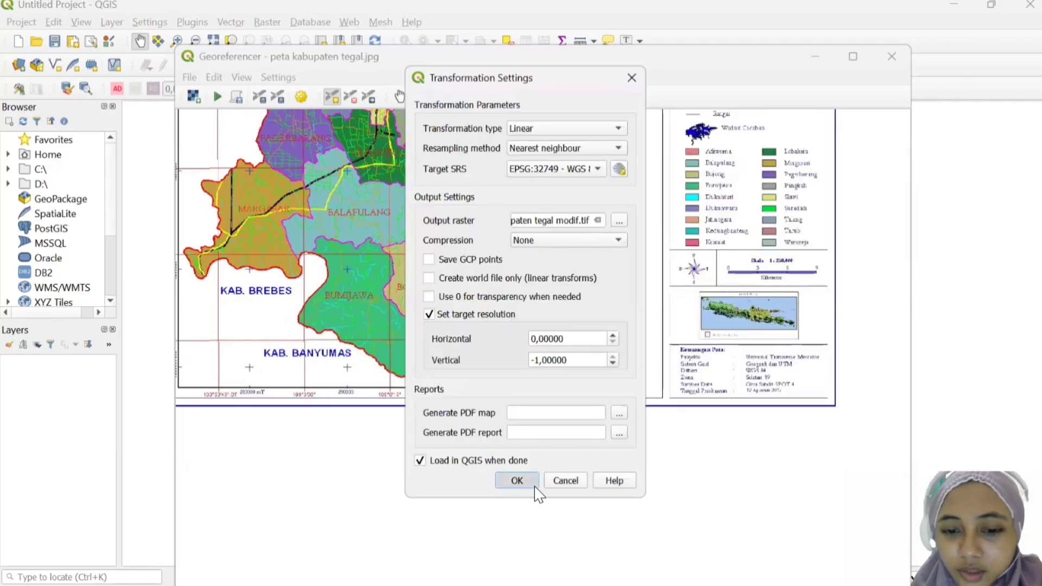
pyautogui.click(517, 481)
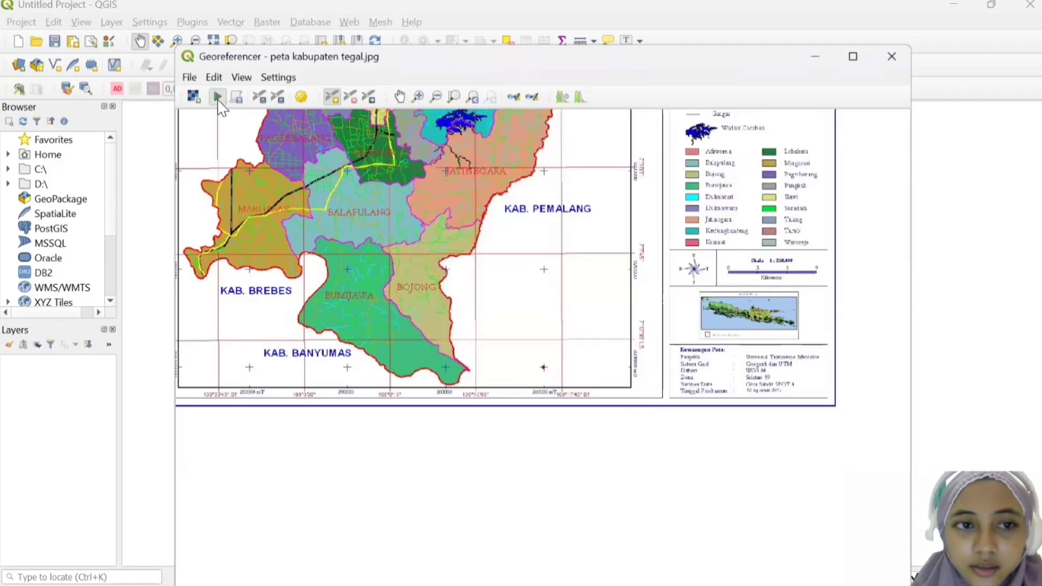
pyautogui.click(218, 101)
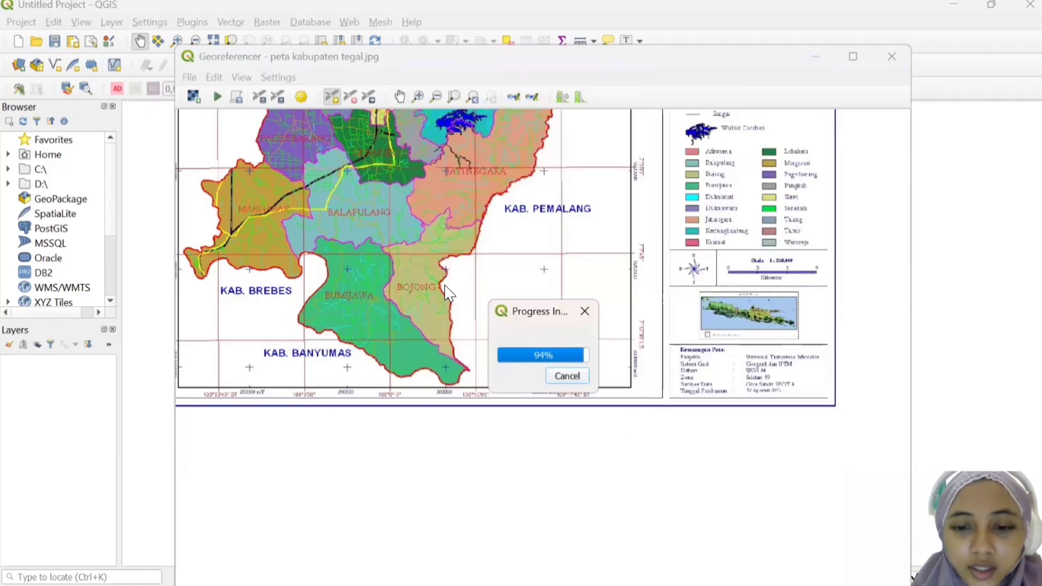
# Close the Georeferencer and return to the main map showing the georeferenced Kabupaten Tegal raster
pyautogui.scroll(1, 486, 269)
pyautogui.scroll(-2, 480, 264)
pyautogui.scroll(1, 580, 264)
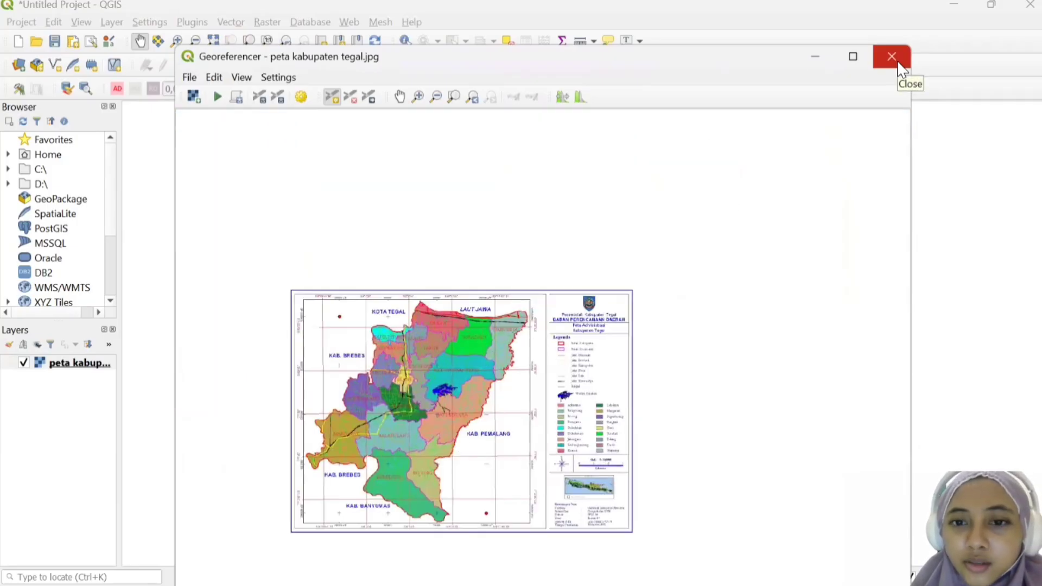
pyautogui.click(898, 63)
pyautogui.click(556, 378)
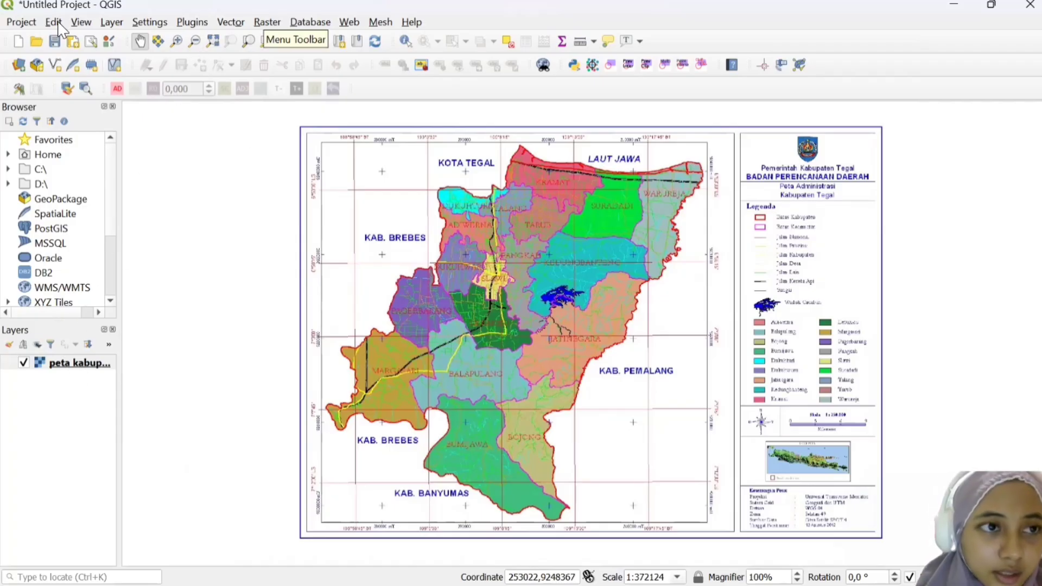
# Start a new shapefile layer saved as "Batas Administrasi" in the VIDEO folder, with Polygon geometry
pyautogui.click(118, 26)
pyautogui.moveTo(152, 51)
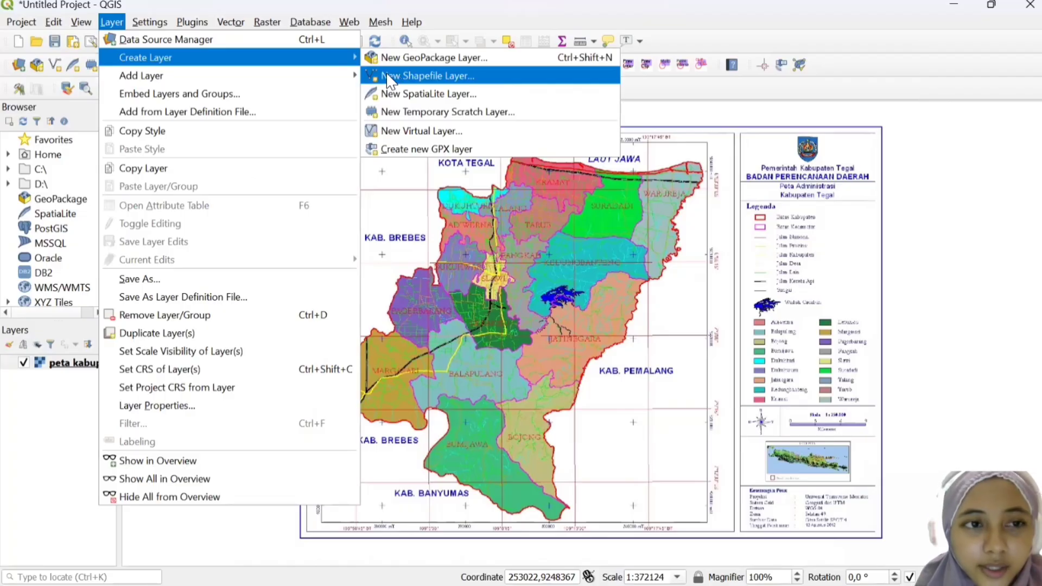
pyautogui.click(386, 72)
pyautogui.click(439, 46)
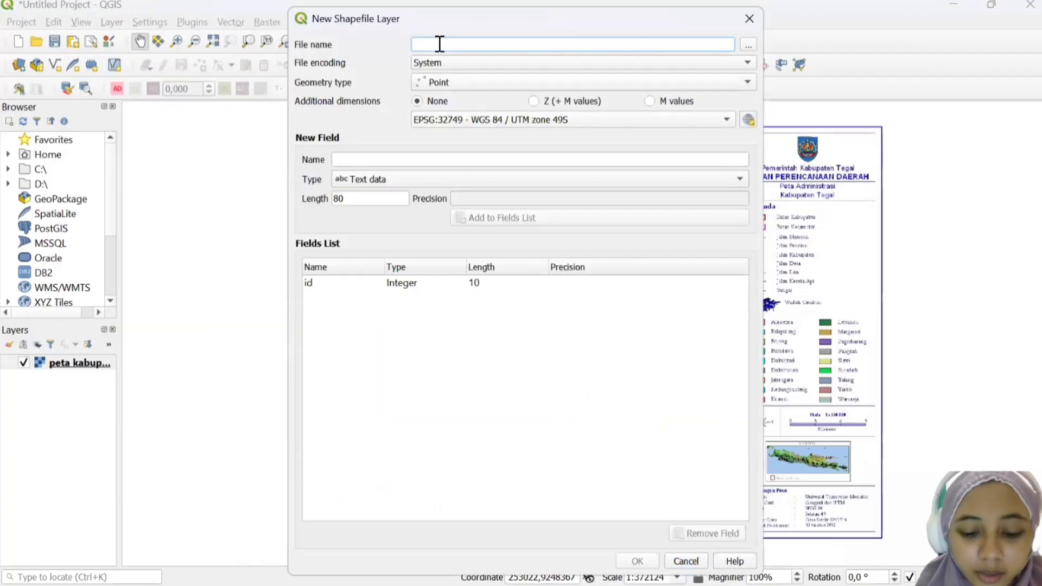
pyautogui.click(748, 48)
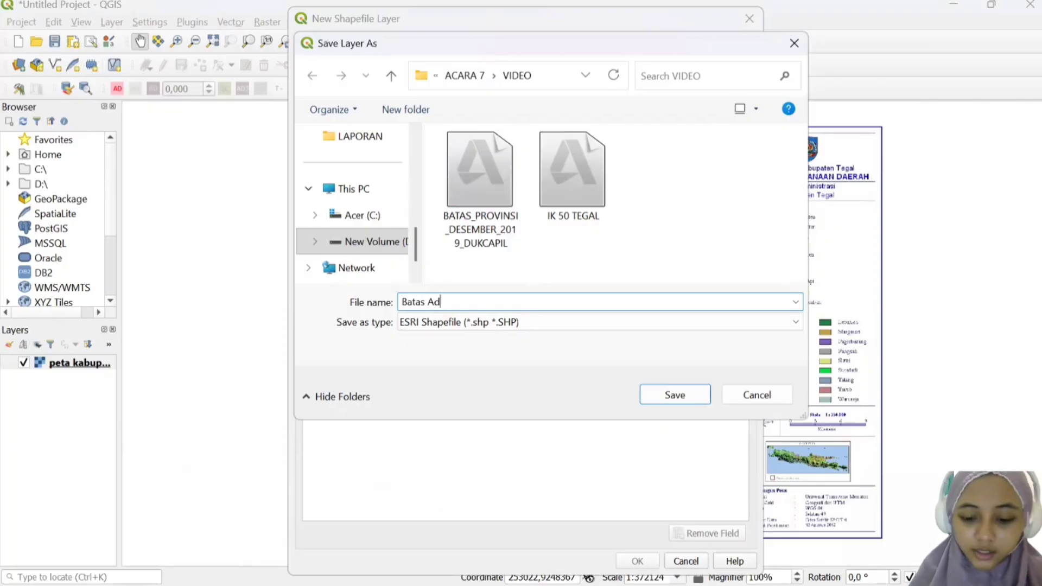
pyautogui.click(654, 397)
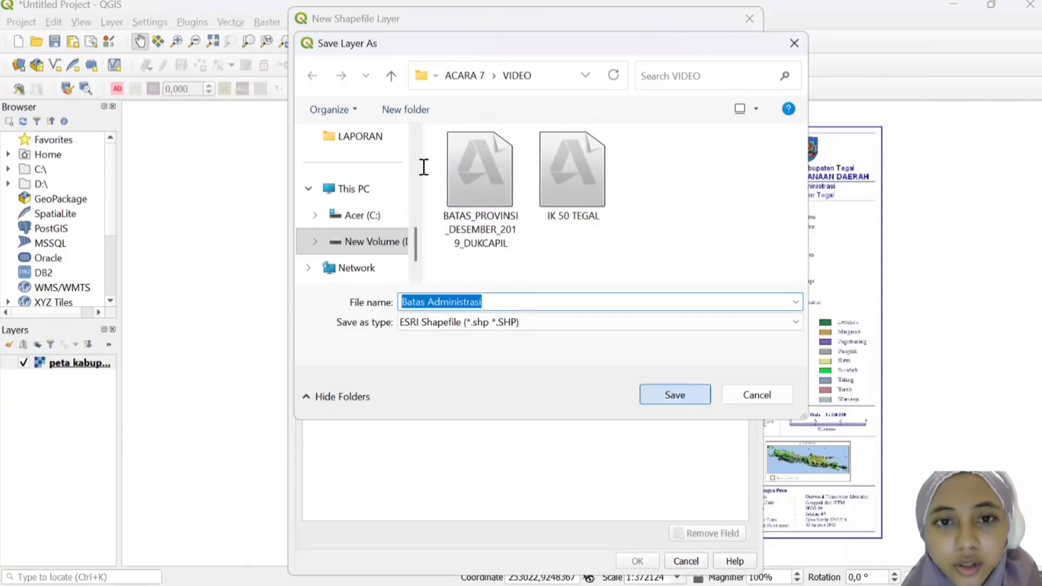
pyautogui.click(456, 82)
pyautogui.click(456, 138)
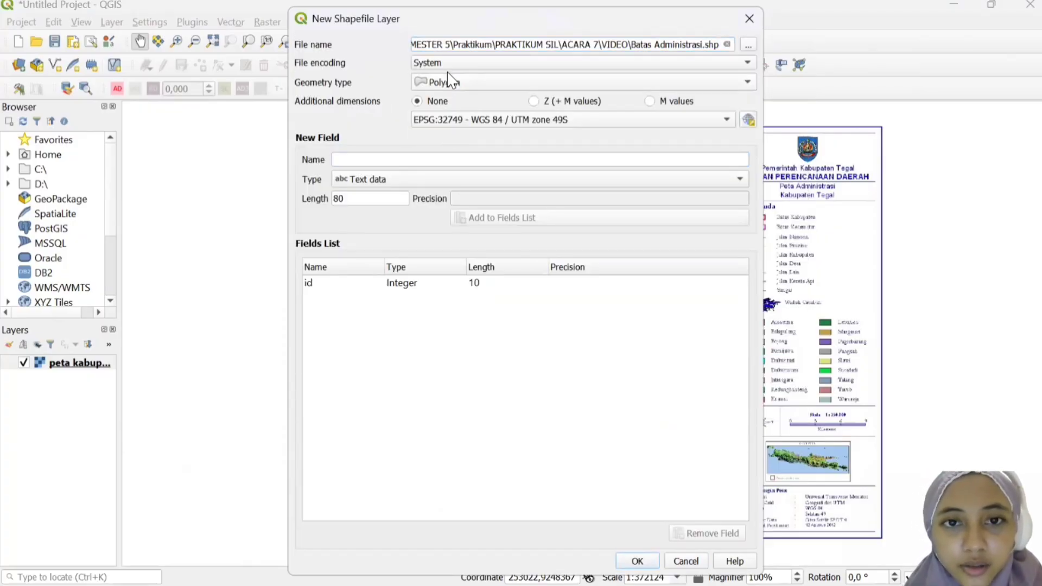
# Add a text field named "Keterangan" with length 80 and create the polygon layer
pyautogui.write('Keteranga')
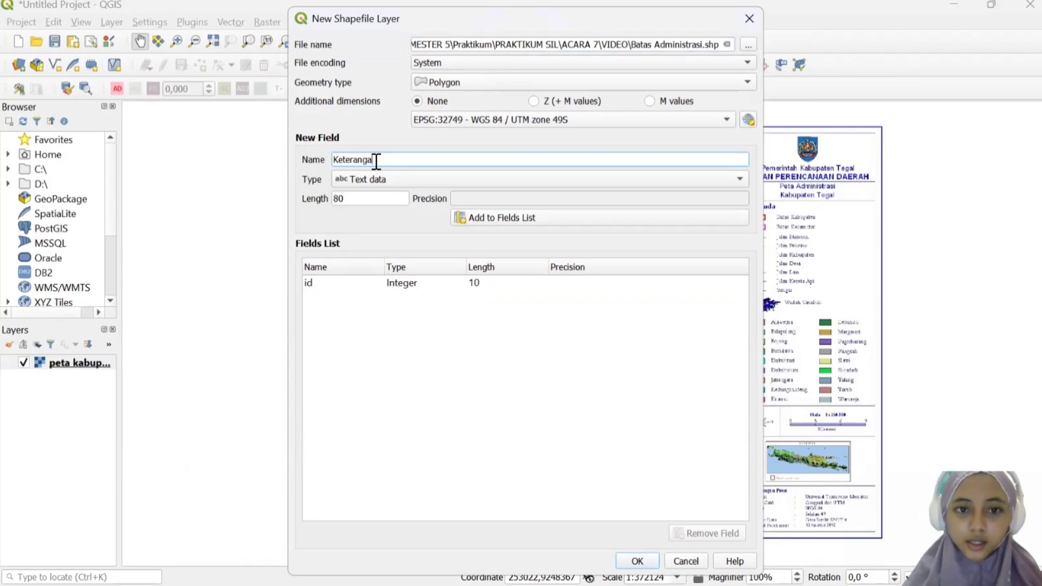
pyautogui.write('n')
pyautogui.click(506, 220)
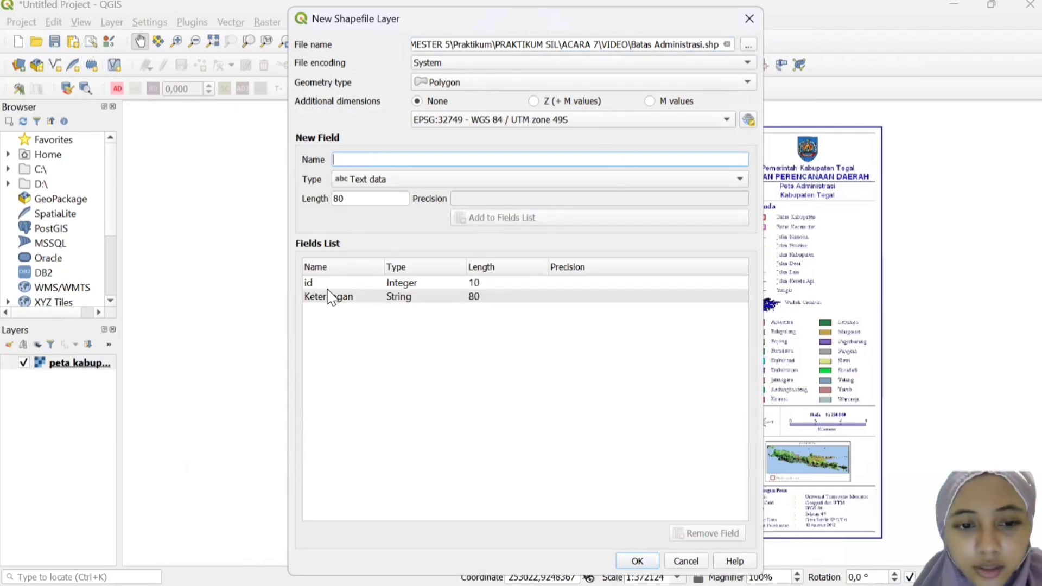
pyautogui.click(637, 561)
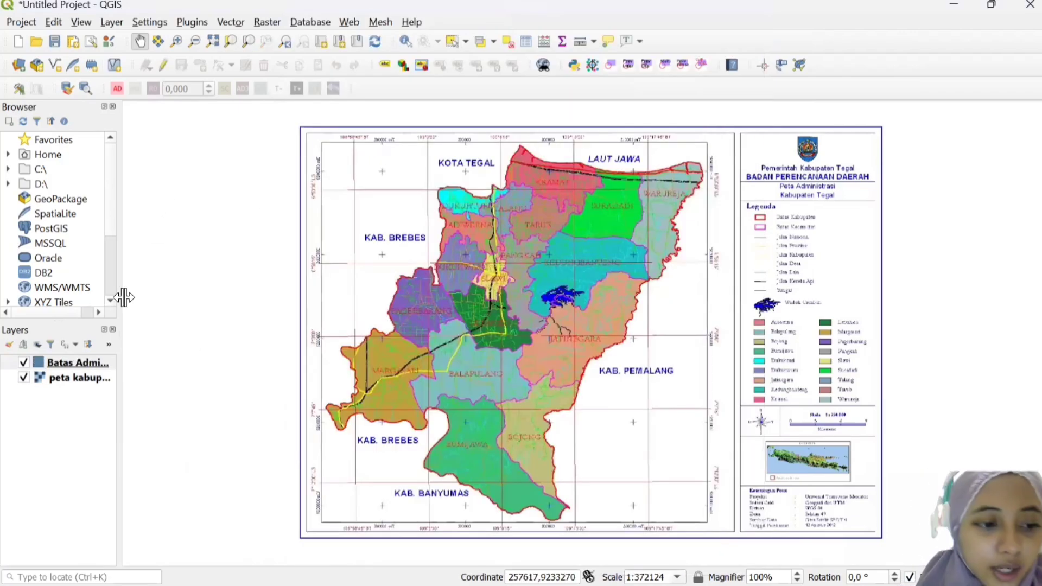
# Start another new shapefile layer saved as "Jalan" with Line geometry
pyautogui.click(112, 22)
pyautogui.moveTo(133, 55)
pyautogui.click(413, 75)
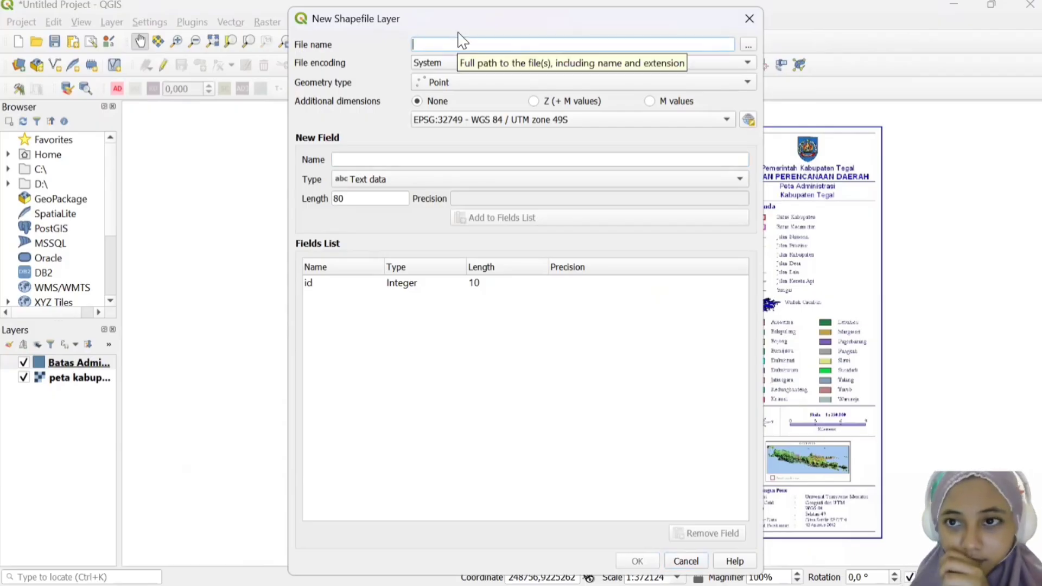
pyautogui.click(749, 45)
pyautogui.write('Jalan')
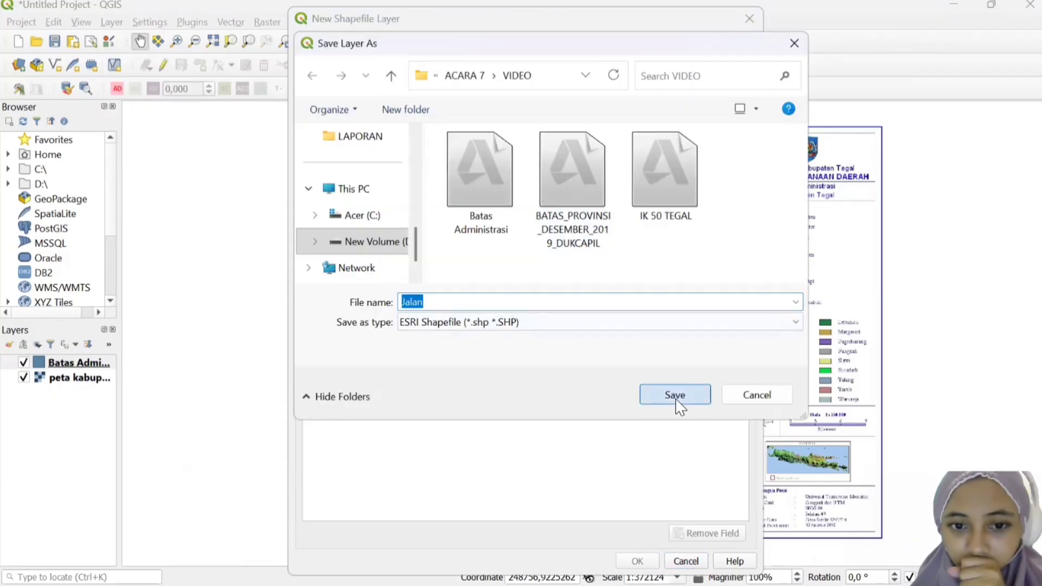
pyautogui.click(675, 401)
pyautogui.click(434, 82)
pyautogui.click(440, 95)
# Add the "Keterangan" text field to the Jalan shapefile and create the layer
pyautogui.click(356, 162)
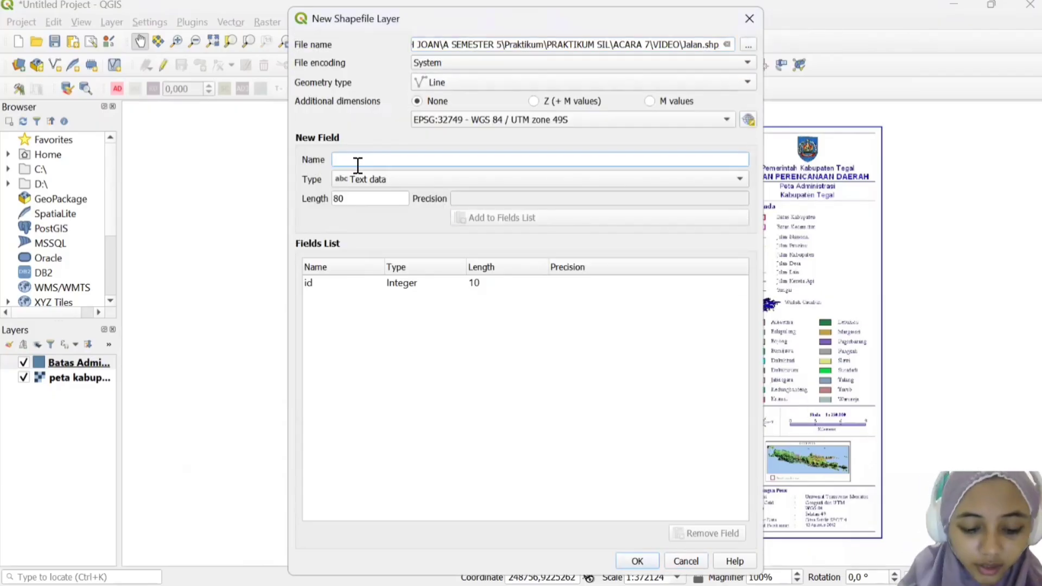
pyautogui.write('Keterangan')
pyautogui.click(495, 218)
pyautogui.click(637, 561)
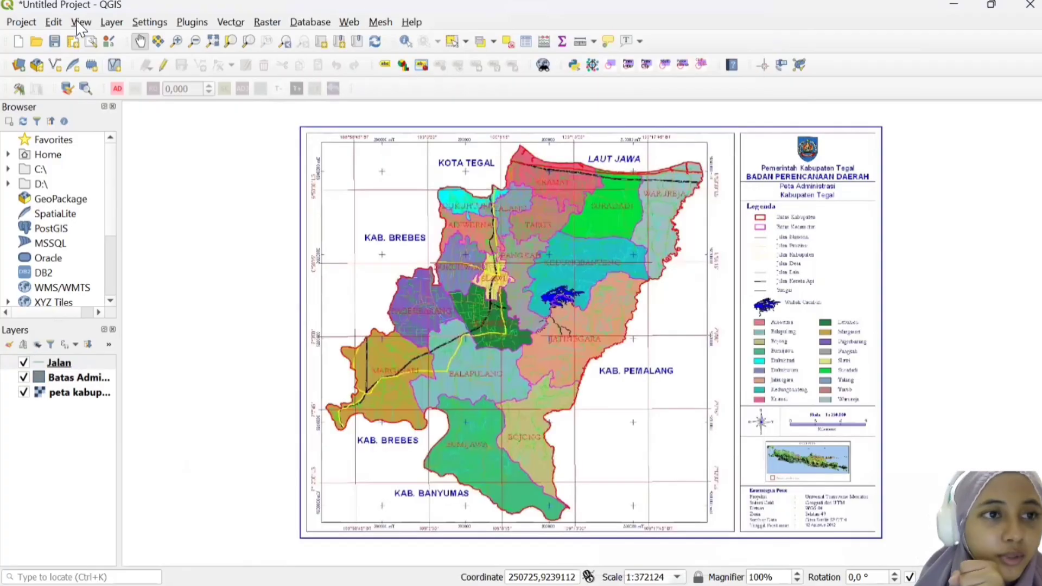
# Create a line shapefile layer named "Sungai" with a "Keterangan" text field
pyautogui.click(111, 22)
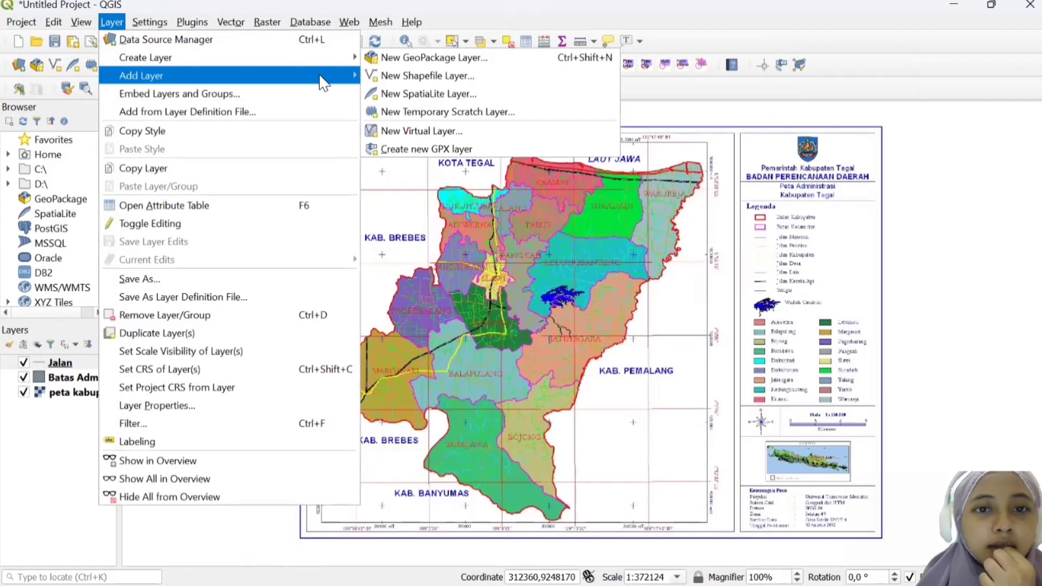
pyautogui.click(427, 76)
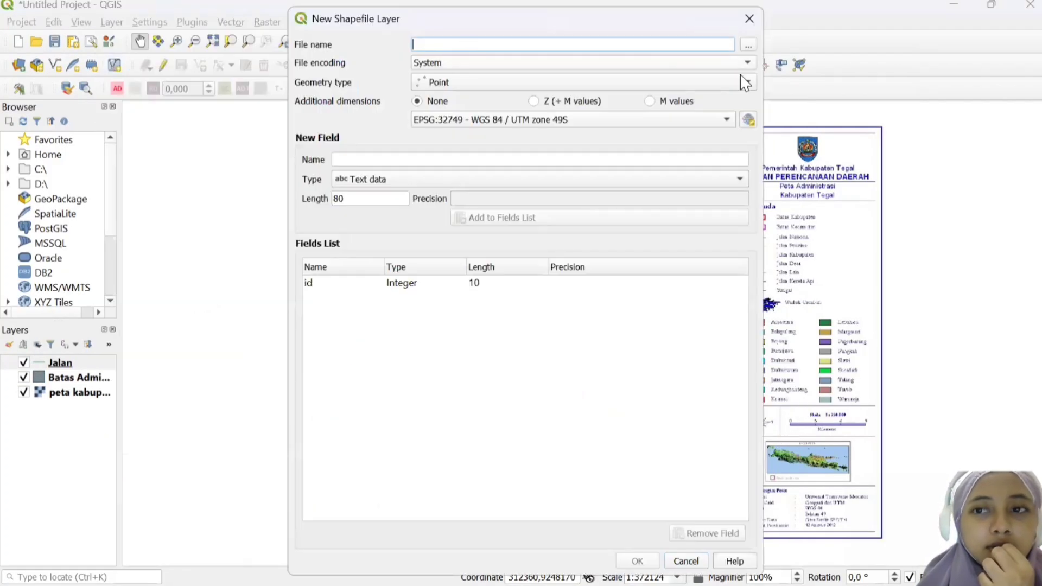
pyautogui.click(746, 43)
pyautogui.click(706, 391)
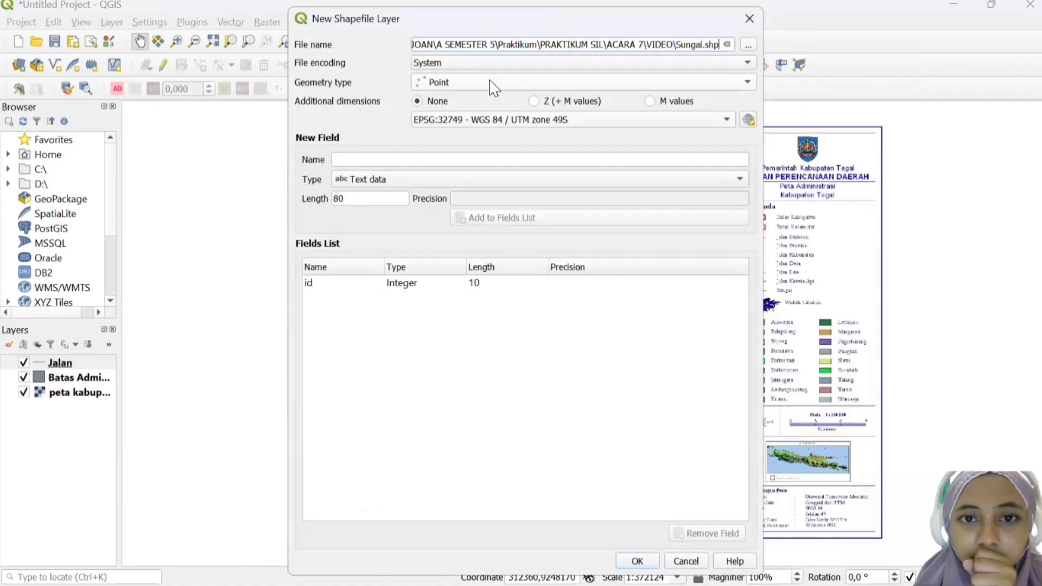
pyautogui.click(379, 161)
pyautogui.write('Keterangan')
pyautogui.click(541, 217)
pyautogui.click(637, 561)
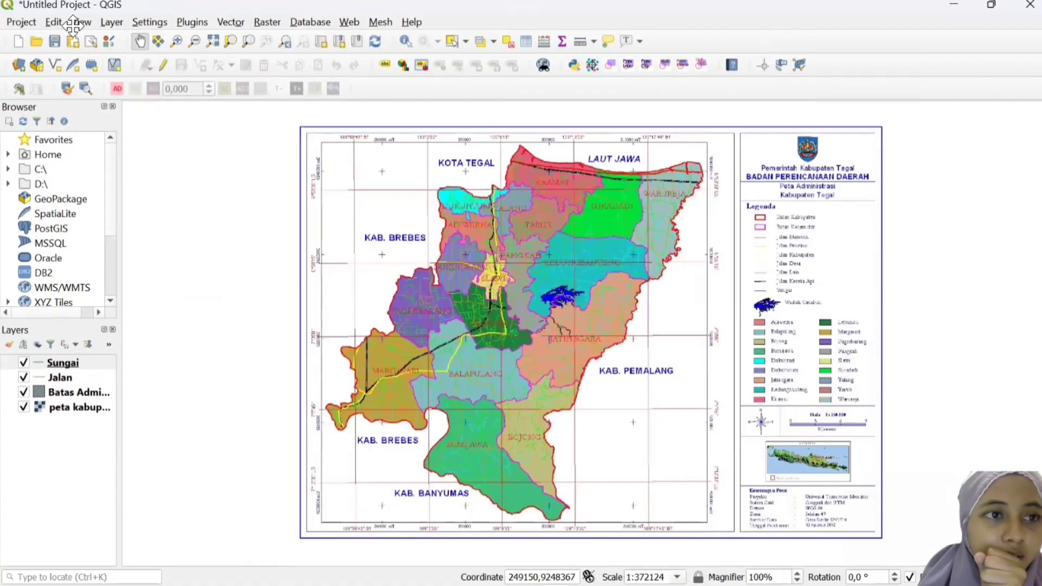
# Create a point shapefile layer named "Titik"
pyautogui.click(111, 21)
pyautogui.moveTo(217, 57)
pyautogui.click(467, 79)
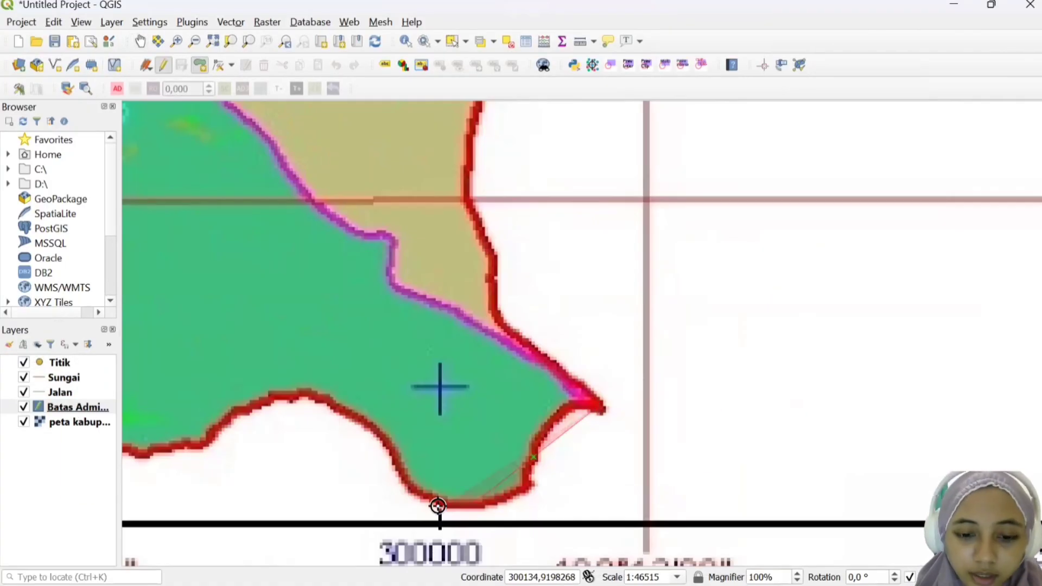
# Trace a Batas Administrasi polygon along the regency's red outer border, from the southeastern tip around Bumijawa's southern and western edges
pyautogui.click(437, 506)
pyautogui.click(161, 223)
pyautogui.click(523, 191)
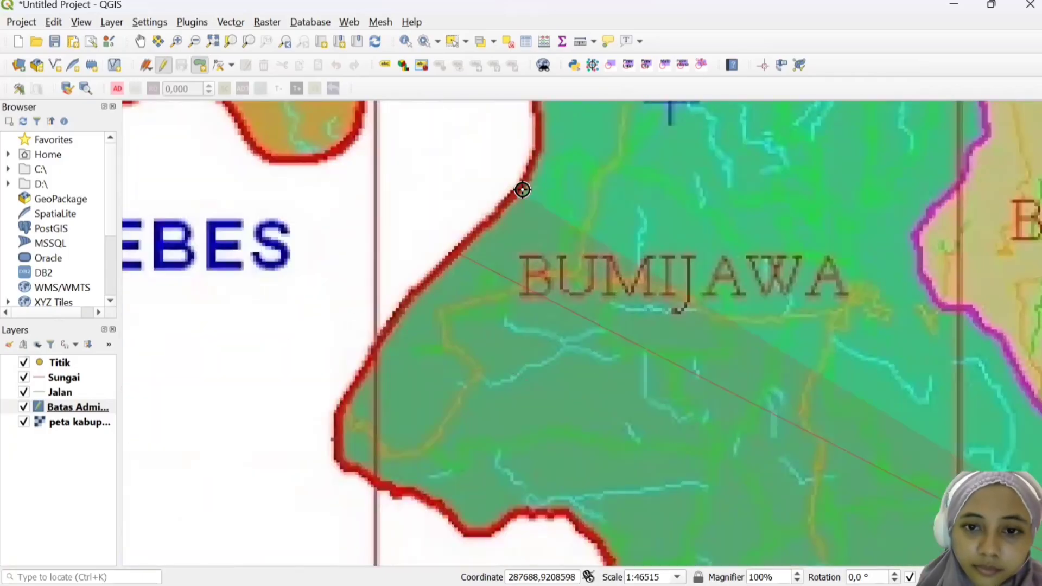
pyautogui.click(172, 200)
pyautogui.click(518, 408)
pyautogui.click(496, 191)
# Trace the magenta district boundaries around Balapulang, Lebaksiu and Jatinegara in the Batas Administrasi layer and complete the feature
pyautogui.click(656, 310)
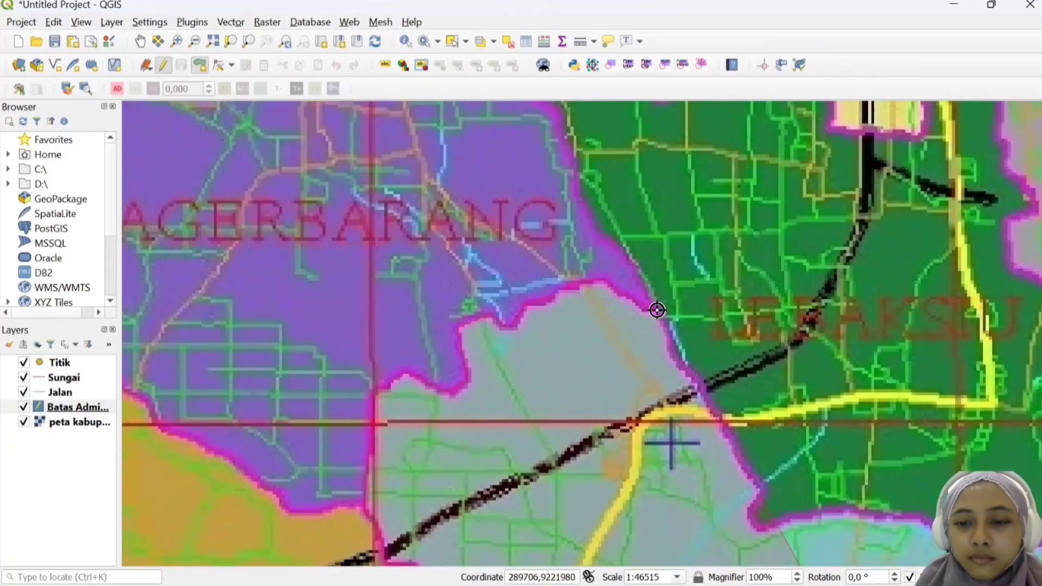
pyautogui.click(744, 437)
pyautogui.scroll(1, 744, 437)
pyautogui.click(614, 461)
pyautogui.click(691, 504)
pyautogui.scroll(-1, 691, 505)
pyautogui.click(737, 402)
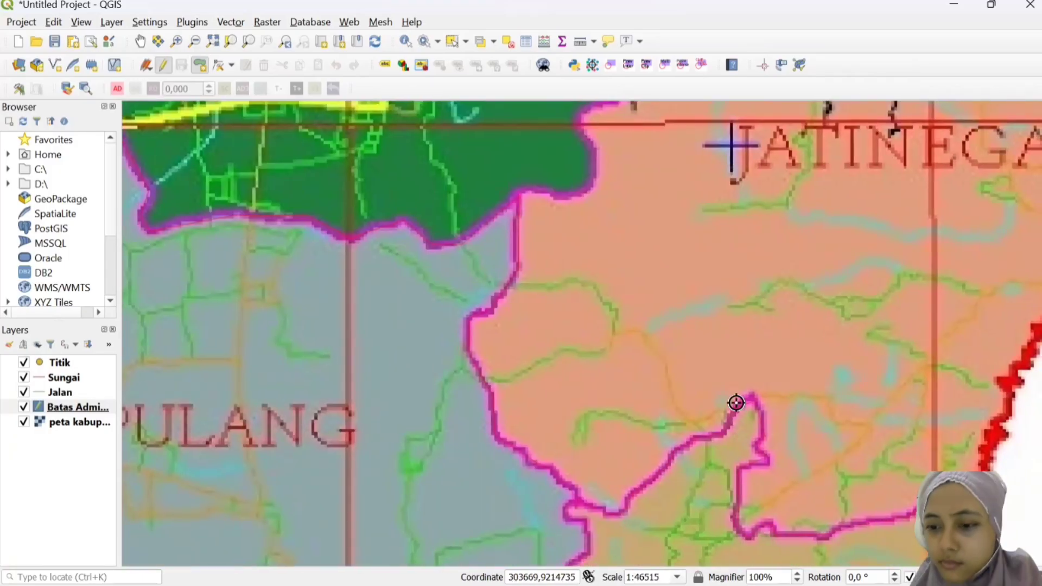
pyautogui.click(531, 435)
pyautogui.rightClick(631, 372)
pyautogui.click(625, 349)
# Change the Batas Administrasi layer's simple fill symbol to a red outline without fill
pyautogui.scroll(-2, 349, 276)
pyautogui.doubleClick(78, 407)
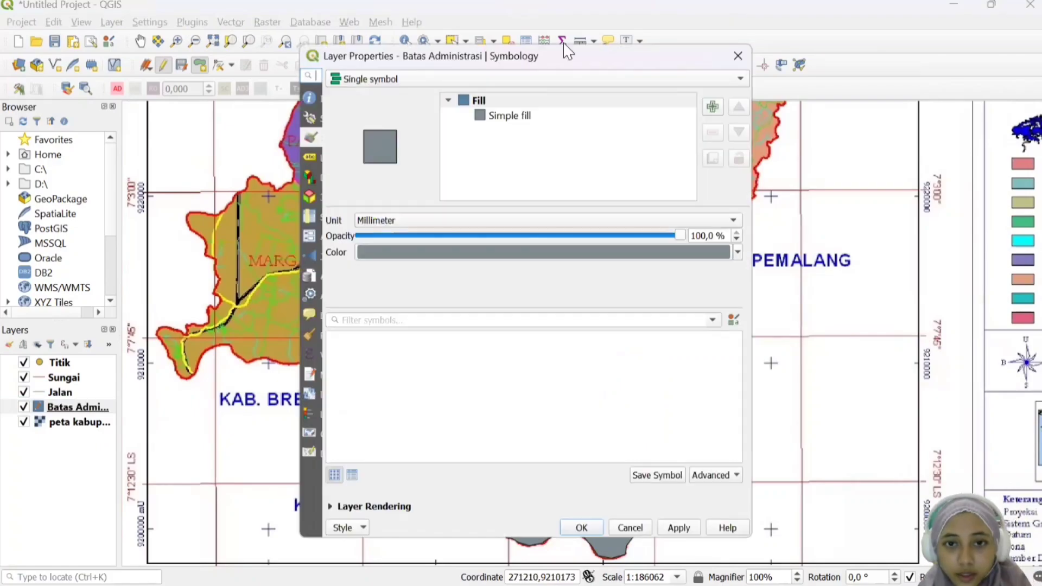
pyautogui.click(507, 116)
pyautogui.click(623, 314)
pyautogui.click(581, 527)
# Trace Balapulang's boundary with Bumijawa and Bojong, then save the Batas Administrasi edits and stop editing the layer
pyautogui.scroll(1, 382, 374)
pyautogui.scroll(3, 375, 295)
pyautogui.click(465, 335)
pyautogui.scroll(-1, 597, 353)
pyautogui.click(739, 377)
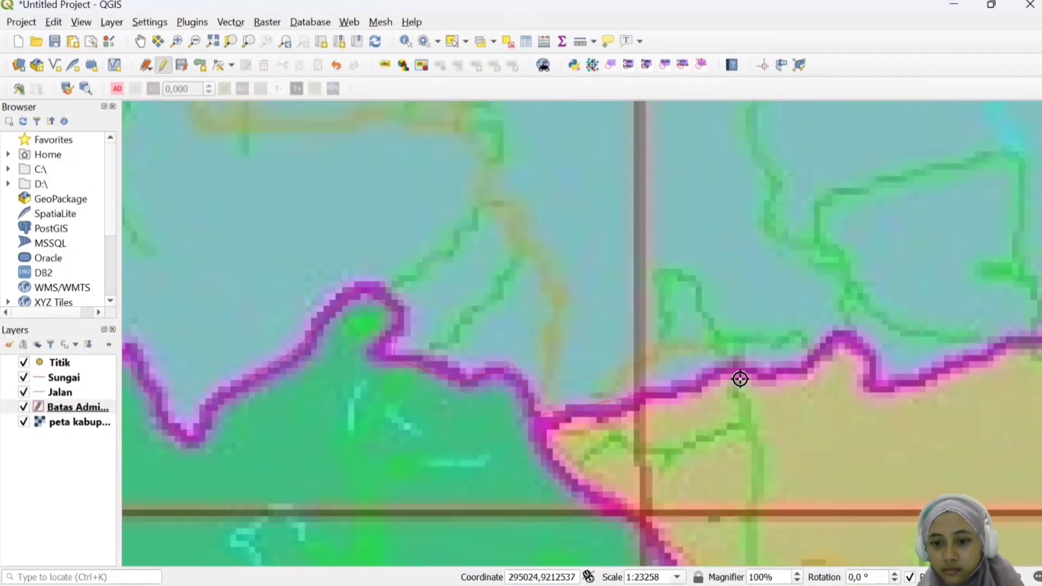
pyautogui.click(498, 365)
pyautogui.click(555, 461)
pyautogui.click(461, 391)
pyautogui.scroll(-2, 547, 369)
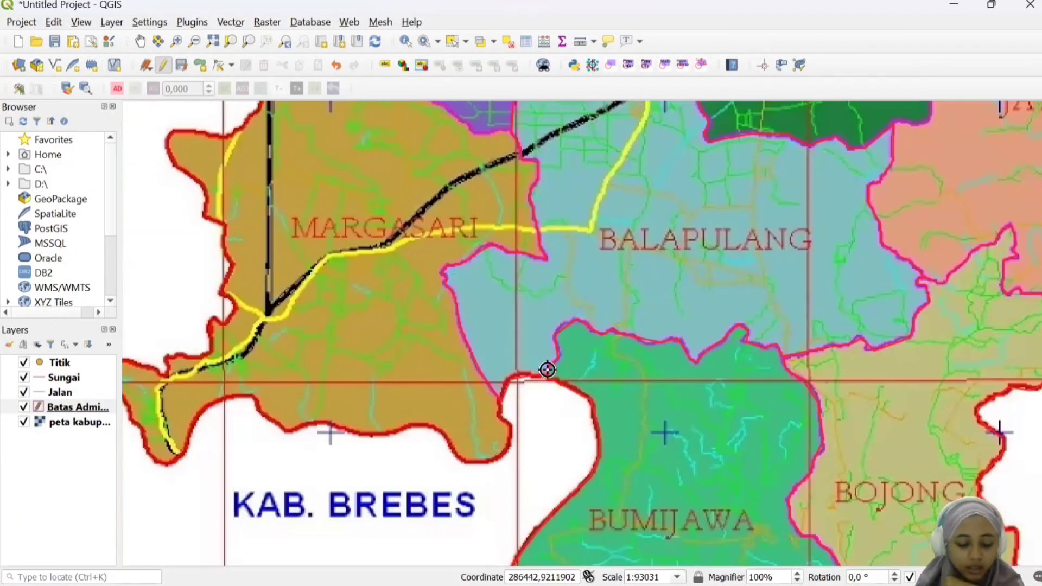
pyautogui.click(184, 66)
pyautogui.click(164, 65)
# Adjust the simple line symbol of the Jalan layer in its properties and accept it
pyautogui.doubleClick(67, 394)
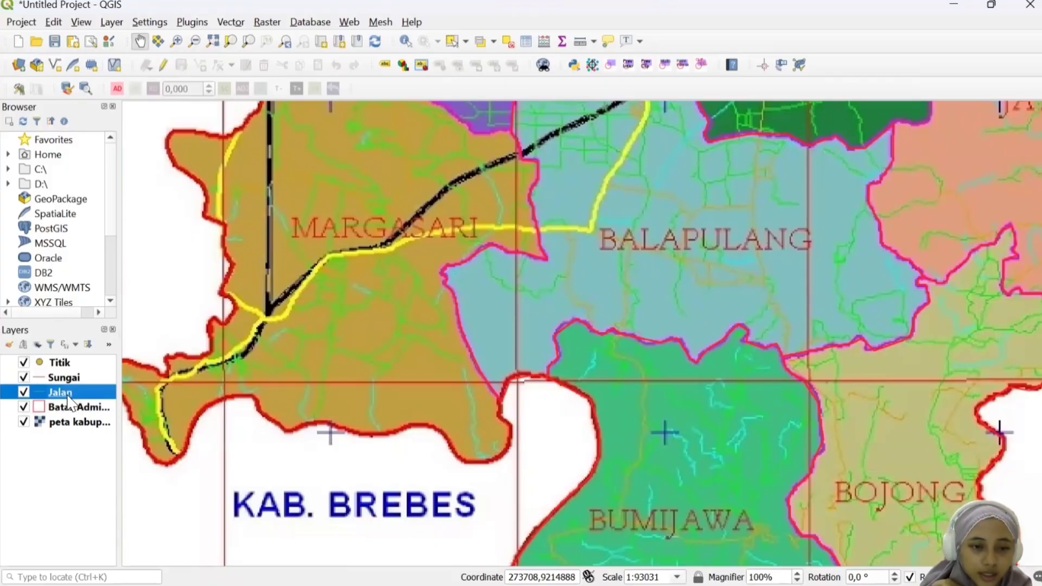
pyautogui.click(493, 116)
pyautogui.click(581, 527)
# Make the Jalan layer editable and digitize a road line near the Balapulang–Lebaksiu border with id 0
pyautogui.click(163, 65)
pyautogui.moveTo(535, 307); pyautogui.dragTo(384, 442)
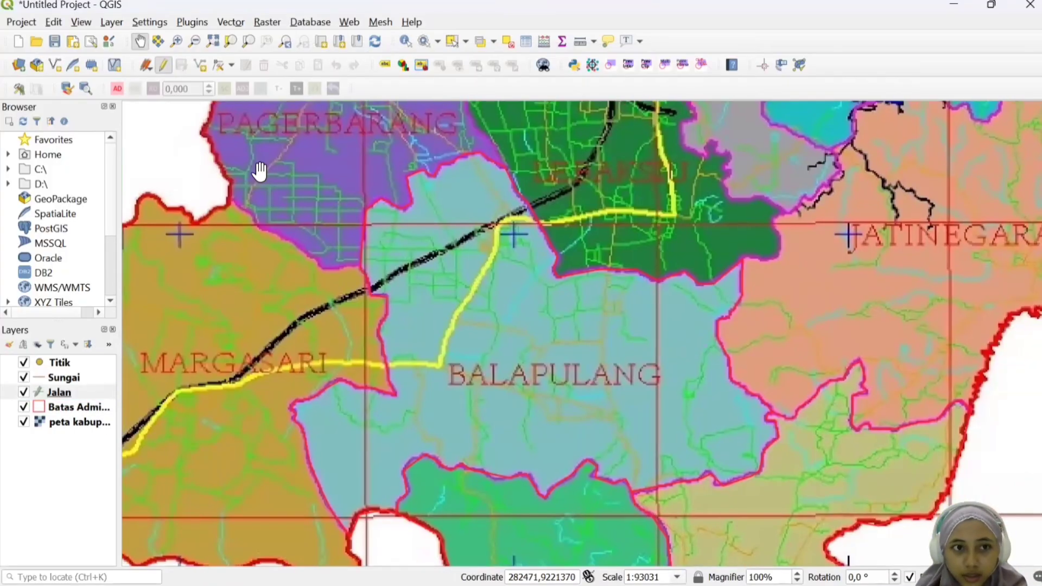
pyautogui.click(199, 65)
pyautogui.rightClick(533, 205)
pyautogui.write('0')
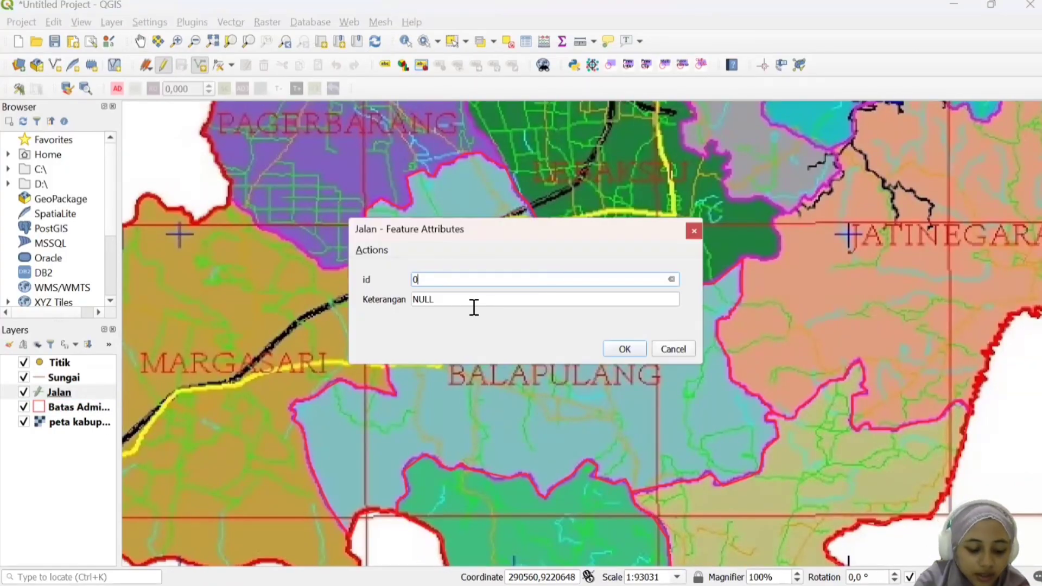
pyautogui.click(625, 349)
# Begin tracing the orange road northward through western Bumijawa as a new Jalan line
pyautogui.scroll(1, 546, 332)
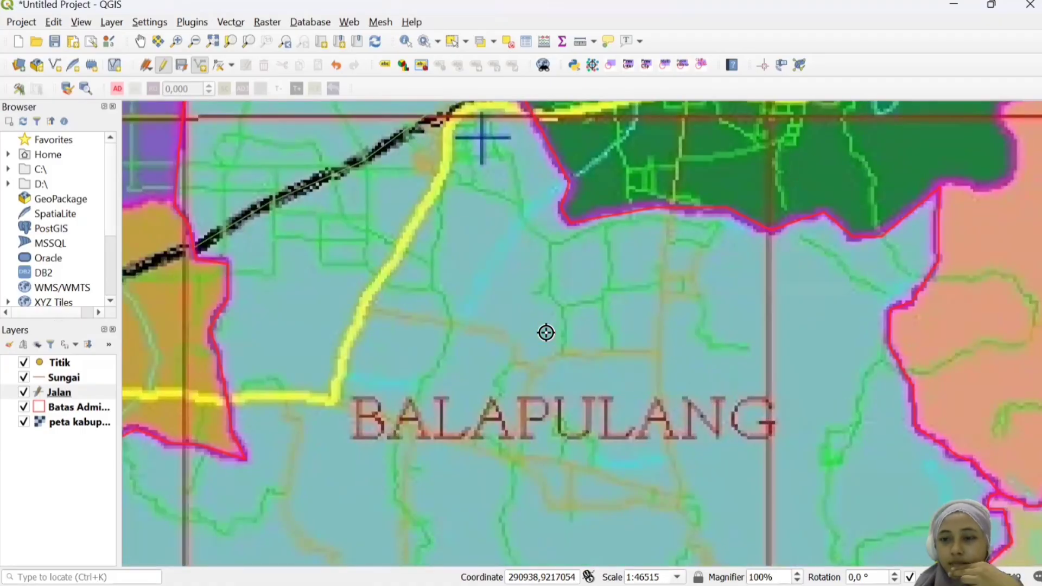
pyautogui.scroll(-2, 546, 333)
pyautogui.scroll(2, 708, 514)
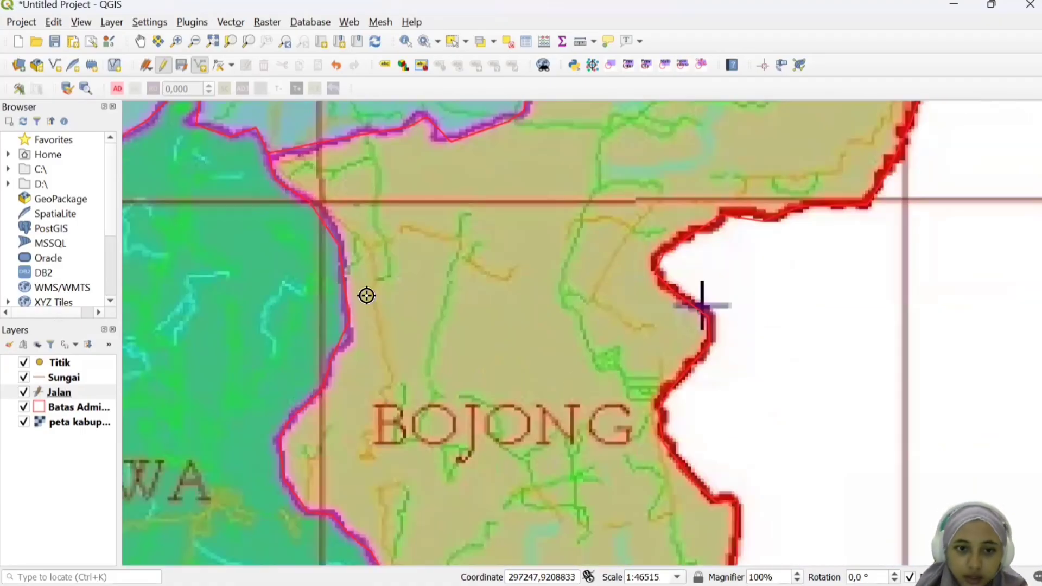
pyautogui.scroll(-2, 366, 295)
pyautogui.scroll(2, 406, 405)
pyautogui.moveTo(406, 405); pyautogui.dragTo(479, 315)
pyautogui.scroll(1, 616, 170)
pyautogui.moveTo(616, 171); pyautogui.dragTo(511, 429)
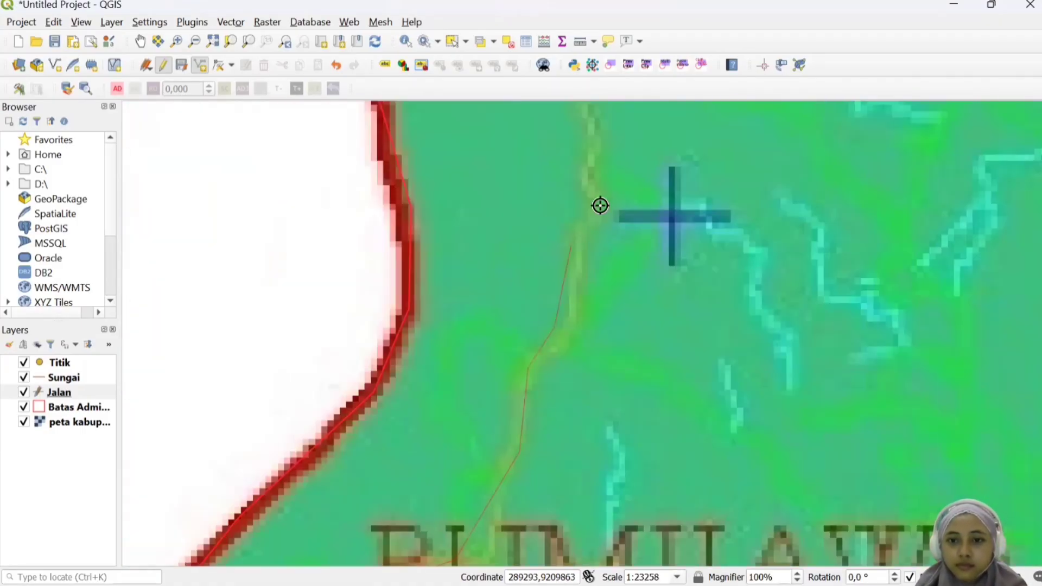
# Continue the Bumijawa road line north toward the Balapulang boundary and finish it with id 0
pyautogui.moveTo(595, 119); pyautogui.dragTo(582, 353)
pyautogui.click(566, 315)
pyautogui.click(584, 244)
pyautogui.click(550, 164)
pyautogui.moveTo(480, 142); pyautogui.dragTo(530, 354)
pyautogui.click(526, 265)
pyautogui.rightClick(525, 265)
pyautogui.write('0')
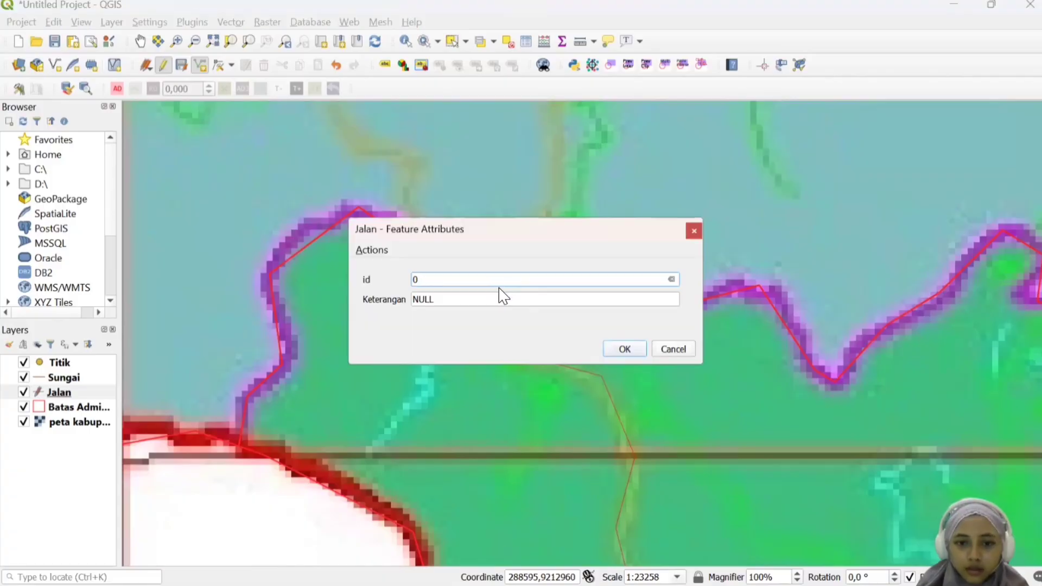
pyautogui.click(433, 299)
pyautogui.click(624, 349)
# Try to digitize the orange north-south road in western Bojong as a Jalan line with id 0
pyautogui.moveTo(818, 391); pyautogui.dragTo(234, 348)
pyautogui.moveTo(917, 390); pyautogui.dragTo(253, 318)
pyautogui.moveTo(923, 304); pyautogui.dragTo(440, 351)
pyautogui.scroll(-1, 439, 352)
pyautogui.moveTo(296, 335); pyautogui.dragTo(758, 165)
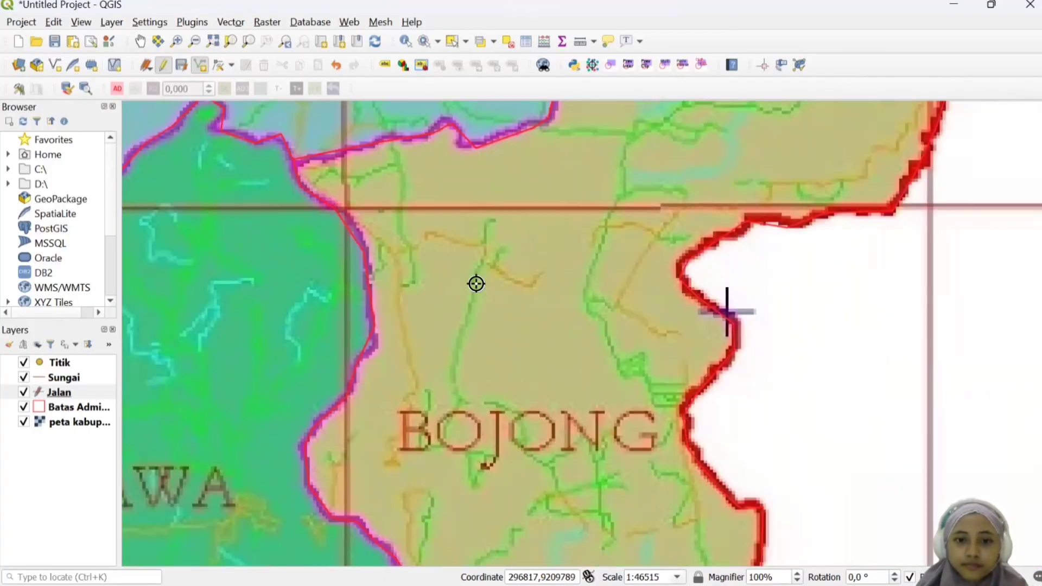
pyautogui.rightClick(393, 470)
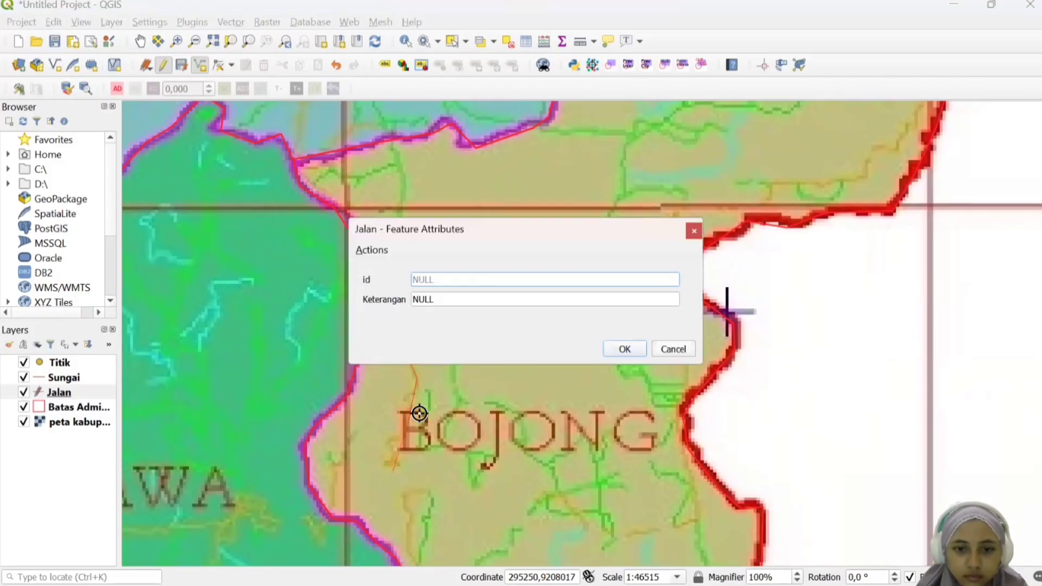
pyautogui.write('0')
pyautogui.click(432, 299)
pyautogui.click(669, 351)
pyautogui.scroll(-1, 576, 363)
pyautogui.scroll(-1, 576, 363)
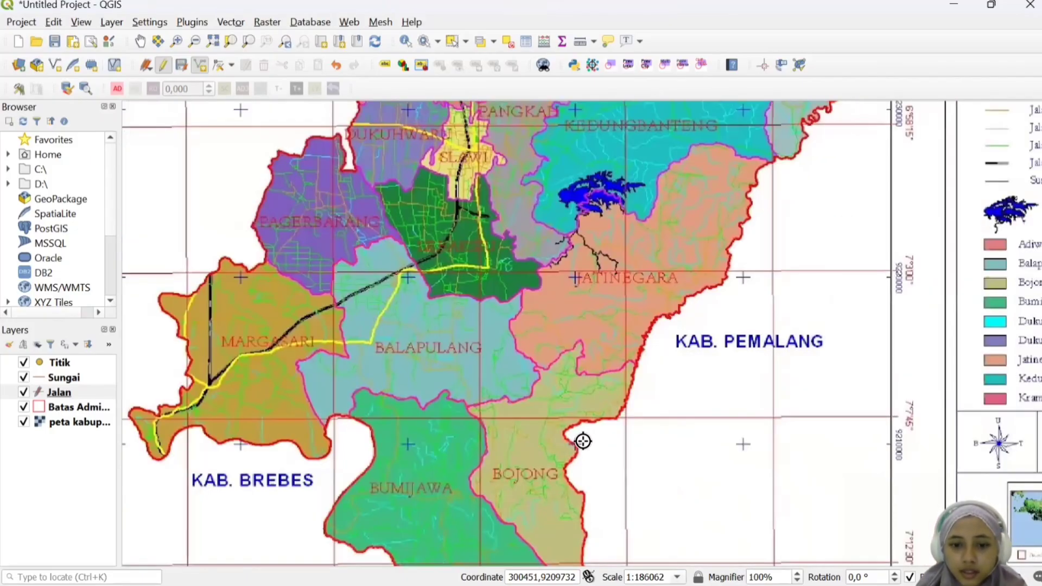
# Digitize the orange road near Bojong's northeastern boundary as a Jalan line with id 0 and Keterangan Jalan Kolektor
pyautogui.scroll(2, 581, 434)
pyautogui.rightClick(776, 251)
pyautogui.write('0')
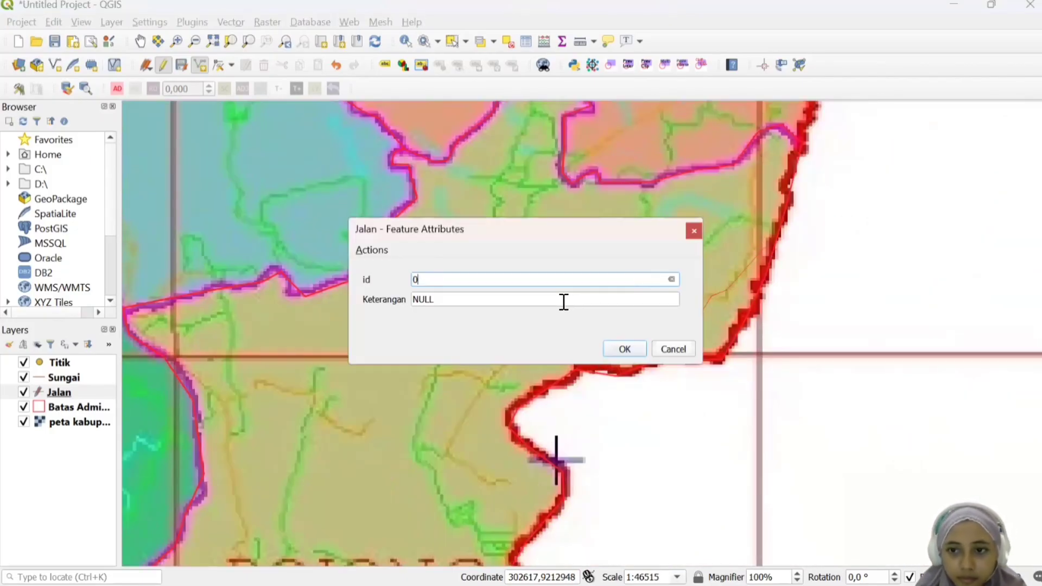
pyautogui.click(432, 299)
pyautogui.write('Jalan Kolektor')
pyautogui.click(625, 348)
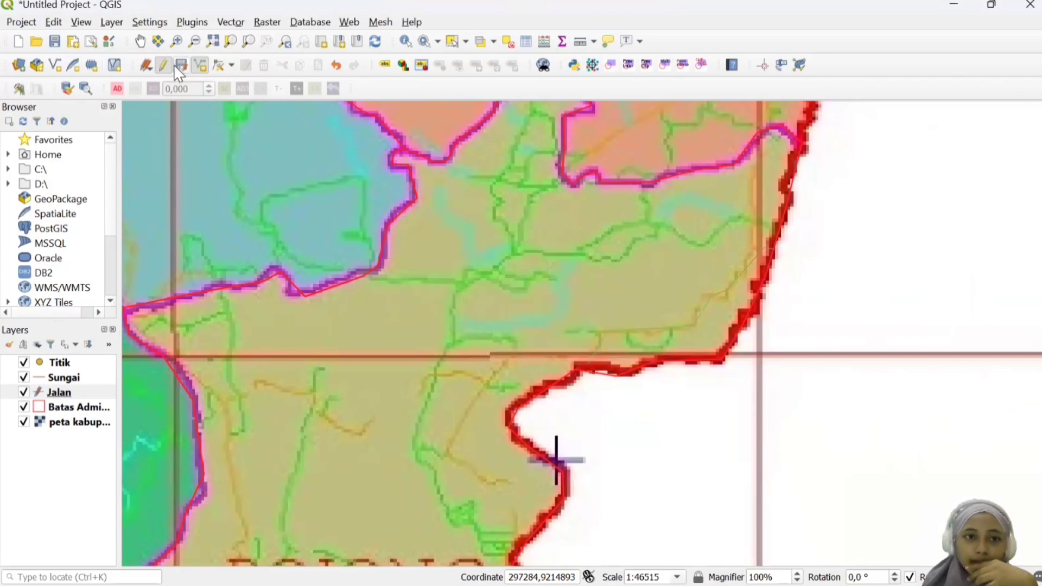
# Make the Sungai layer editable
pyautogui.scroll(-1, 551, 275)
pyautogui.scroll(3, 974, 247)
pyautogui.scroll(-4, 974, 247)
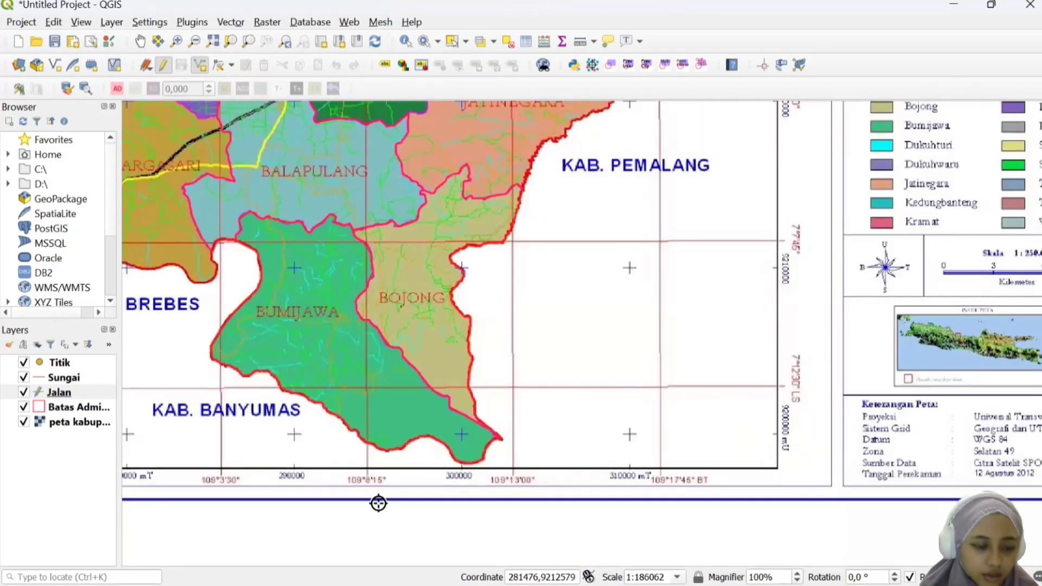
pyautogui.click(60, 362)
pyautogui.rightClick(63, 377)
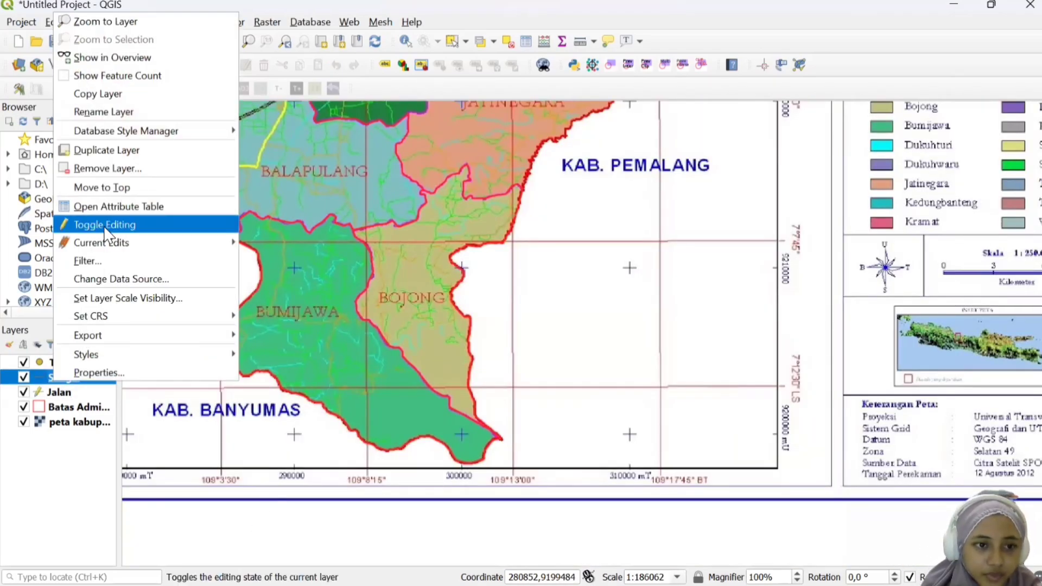
pyautogui.click(105, 225)
# Digitize a river line through eastern Bumijawa, near the Bojong border, in the Sungai layer with id 0
pyautogui.scroll(1, 302, 338)
pyautogui.click(461, 409)
pyautogui.click(462, 389)
pyautogui.click(454, 378)
pyautogui.click(418, 344)
pyautogui.click(369, 321)
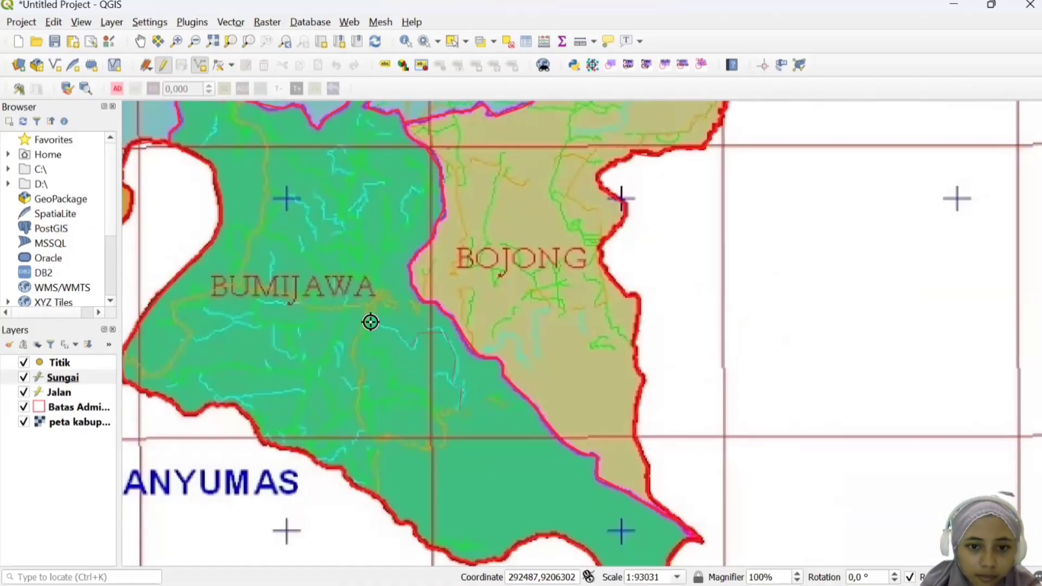
pyautogui.rightClick(368, 321)
pyautogui.write('0')
pyautogui.press('Tab')
pyautogui.click(624, 350)
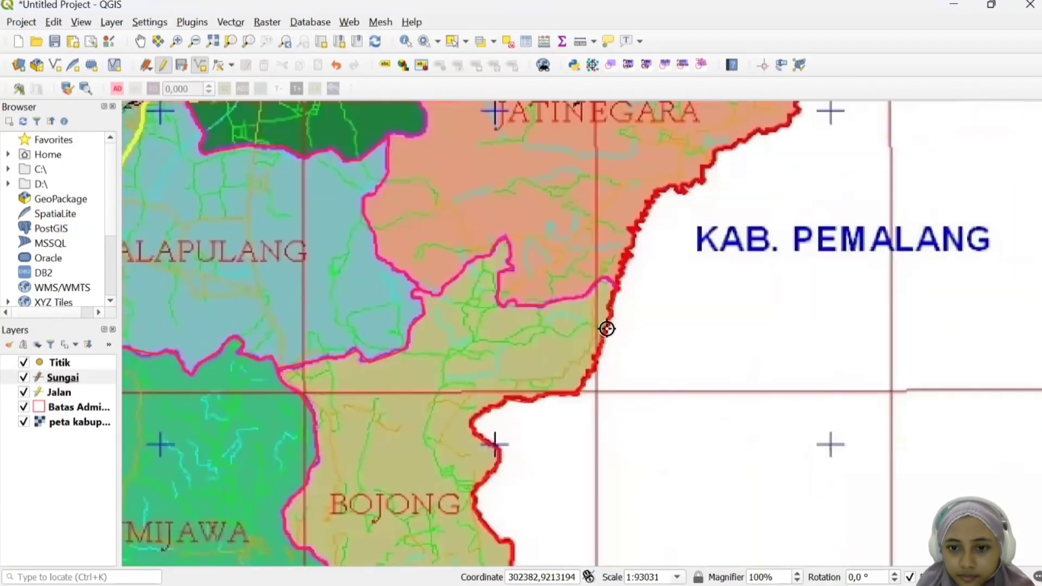
# Finish a Sungai line along the river in northeastern Bojong with Keterangan Sungai
pyautogui.rightClick(488, 372)
pyautogui.press('Tab')
pyautogui.write('Sungai')
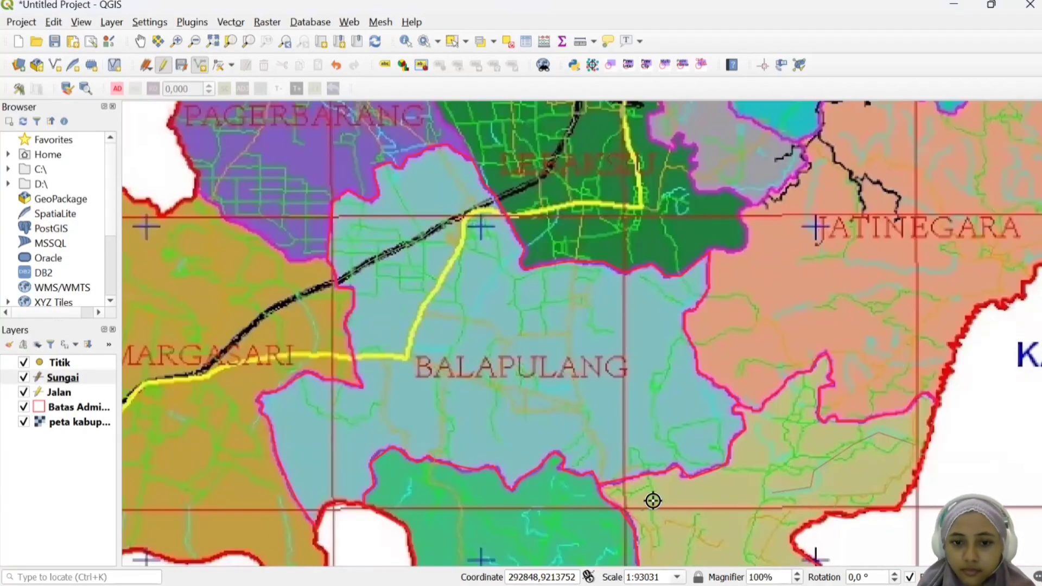
# Digitize a Sungai line running southwest through northern Balapulang toward the yellow road, with id 0
pyautogui.scroll(1, 588, 239)
pyautogui.click(494, 364)
pyautogui.click(445, 444)
pyautogui.click(374, 434)
pyautogui.rightClick(375, 435)
pyautogui.write('0')
pyautogui.press('Tab')
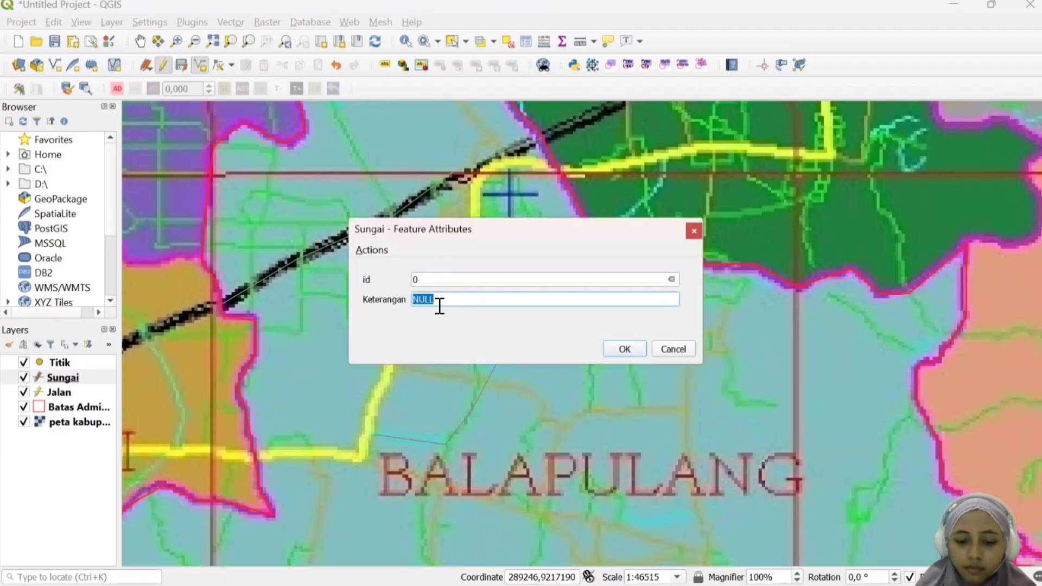
pyautogui.click(623, 349)
# Stop editing the Sungai layer and make the Titik layer editable
pyautogui.scroll(-1, 537, 358)
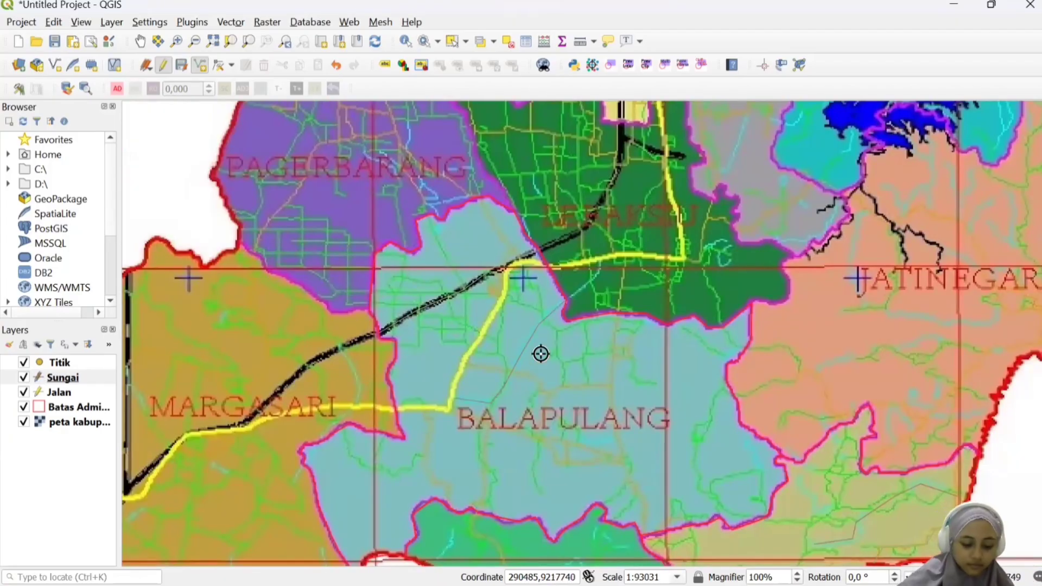
pyautogui.click(162, 65)
pyautogui.rightClick(54, 362)
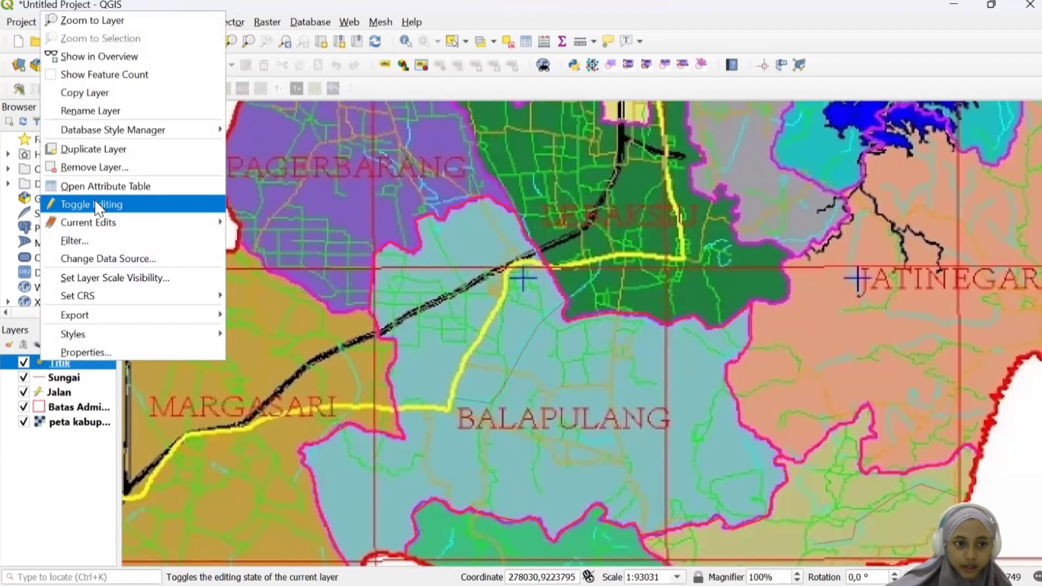
pyautogui.click(101, 203)
# Add a Titik point in western Balapulang with id 0 and Keterangan Sekolah
pyautogui.moveTo(440, 381); pyautogui.dragTo(590, 338)
pyautogui.hotkey('ctrl', '.')
pyautogui.click(559, 330)
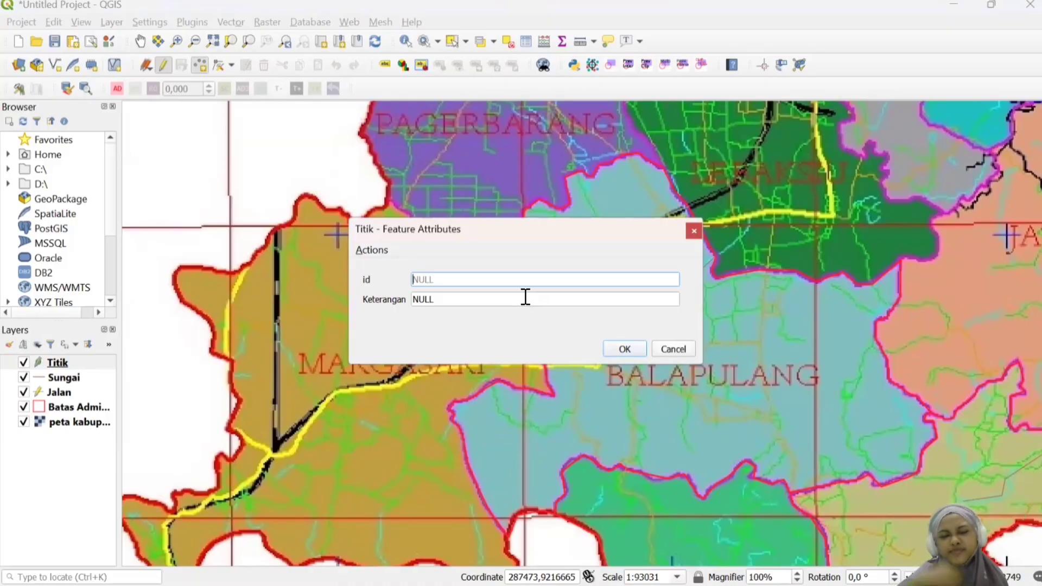
pyautogui.write('0')
pyautogui.press('Tab')
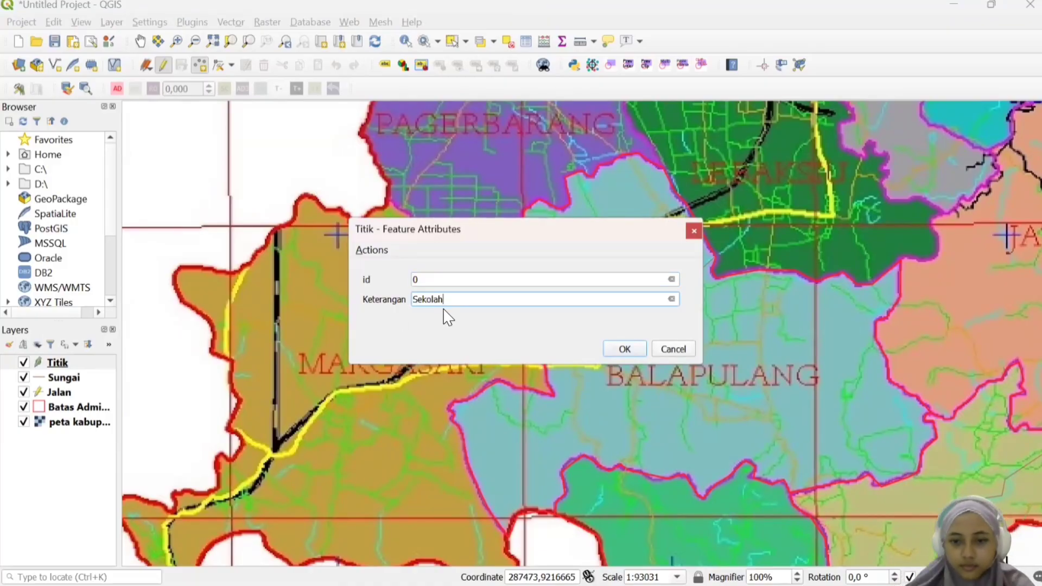
pyautogui.press('Return')
# Add a Titik point in northern Bumijawa with id 0
pyautogui.scroll(1, 705, 389)
pyautogui.press('Down')
pyautogui.press('Down')
pyautogui.press('Down')
pyautogui.press('Down')
pyautogui.click(624, 309)
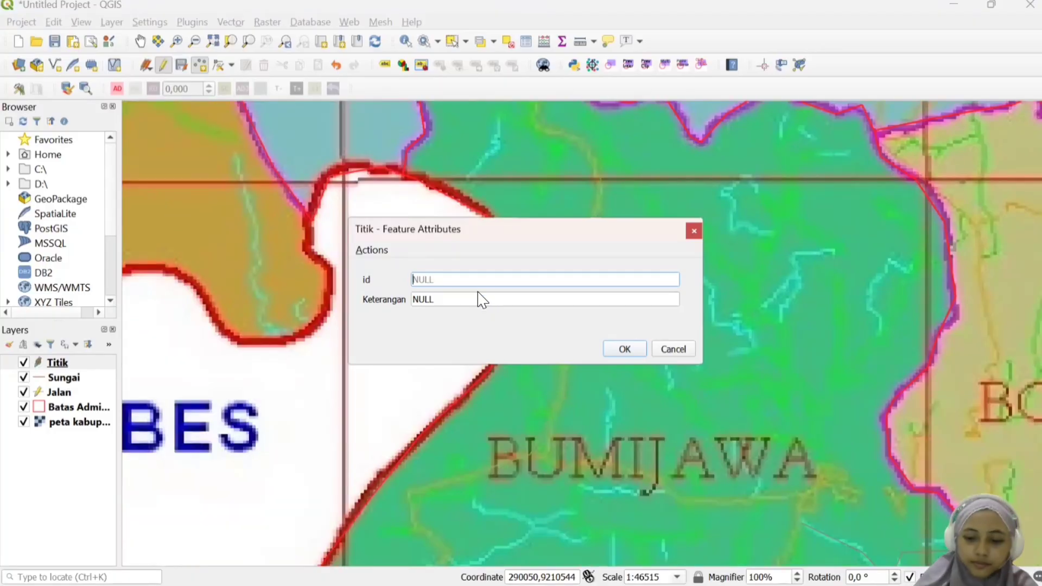
pyautogui.write('0')
pyautogui.press('Tab')
pyautogui.click(633, 356)
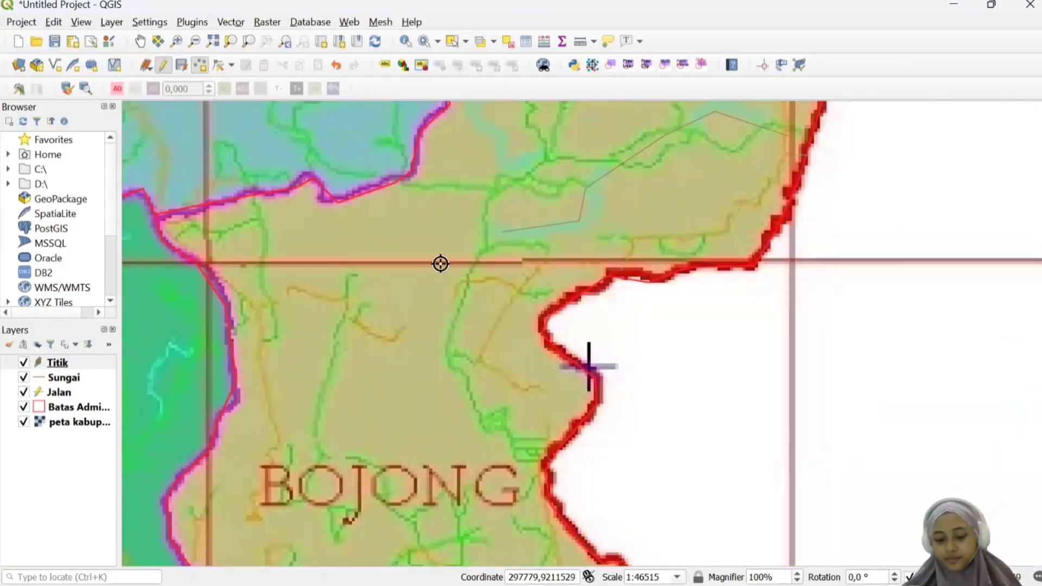
# Add a Titik point just north of the Bojong label with id 0 and Keterangan Puskesmas
pyautogui.click(412, 409)
pyautogui.write('0')
pyautogui.moveTo(458, 301); pyautogui.dragTo(398, 308)
pyautogui.press('BackSpace')
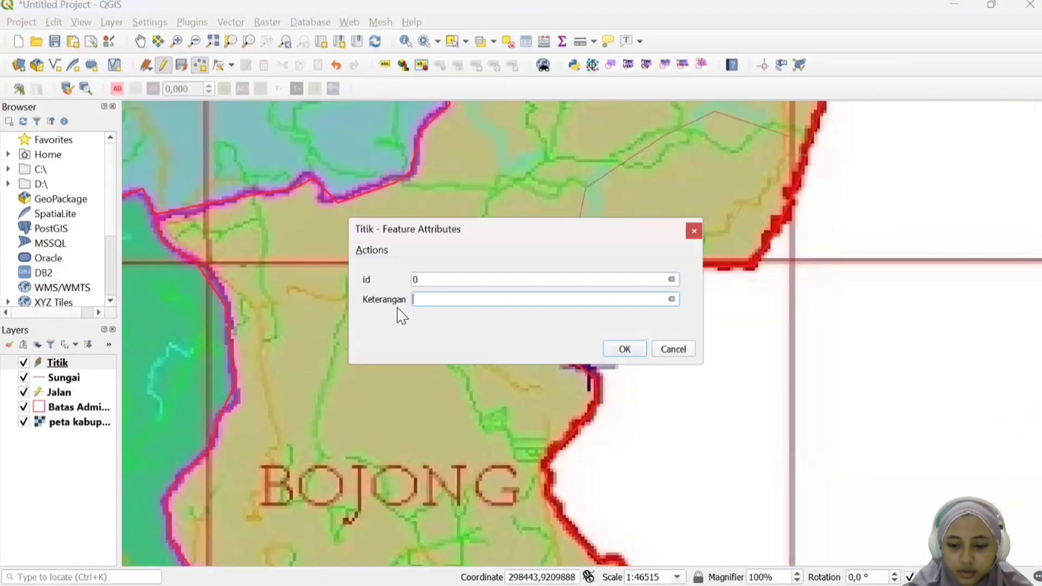
pyautogui.write('Puskesmas')
pyautogui.click(609, 353)
# Save the Titik layer edits and stop editing the layer
pyautogui.click(183, 66)
pyautogui.click(163, 67)
pyautogui.scroll(3, 386, 305)
pyautogui.scroll(-5, 386, 304)
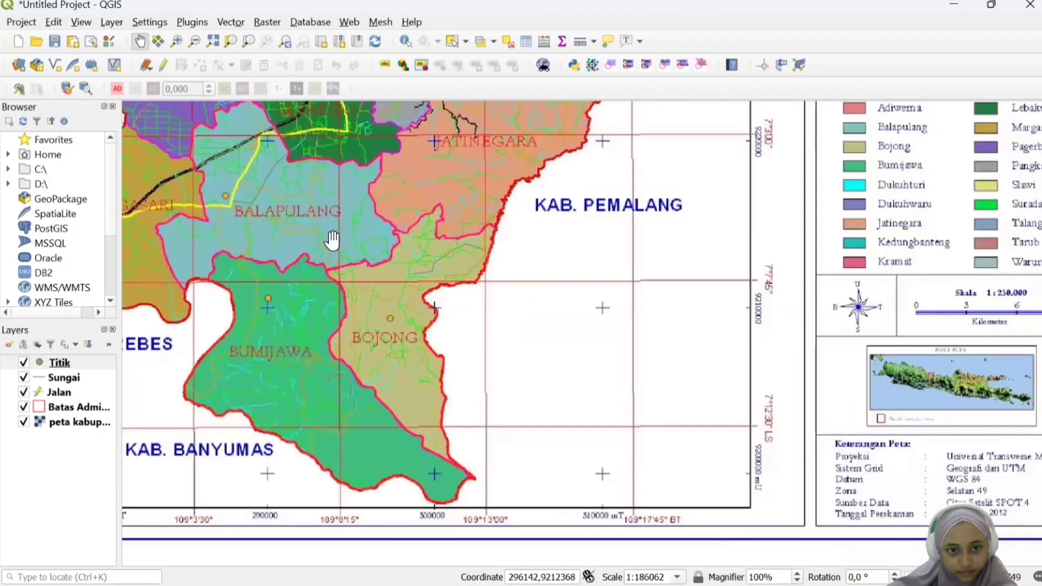
# Set the Batas Administrasi symbology to Categorized by the Keterangan column and classify its values
pyautogui.rightClick(43, 406)
pyautogui.click(145, 238)
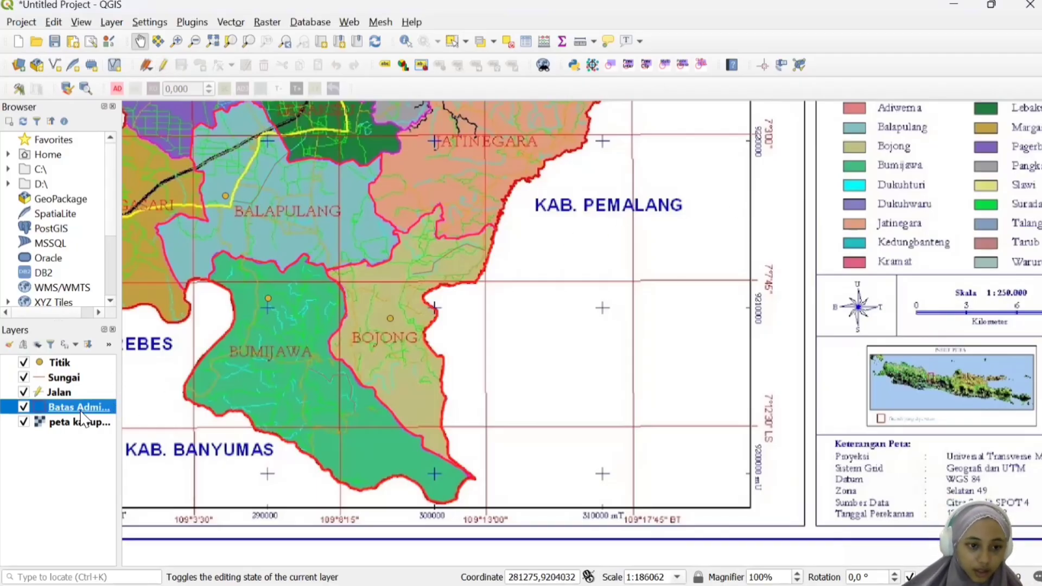
pyautogui.rightClick(82, 418)
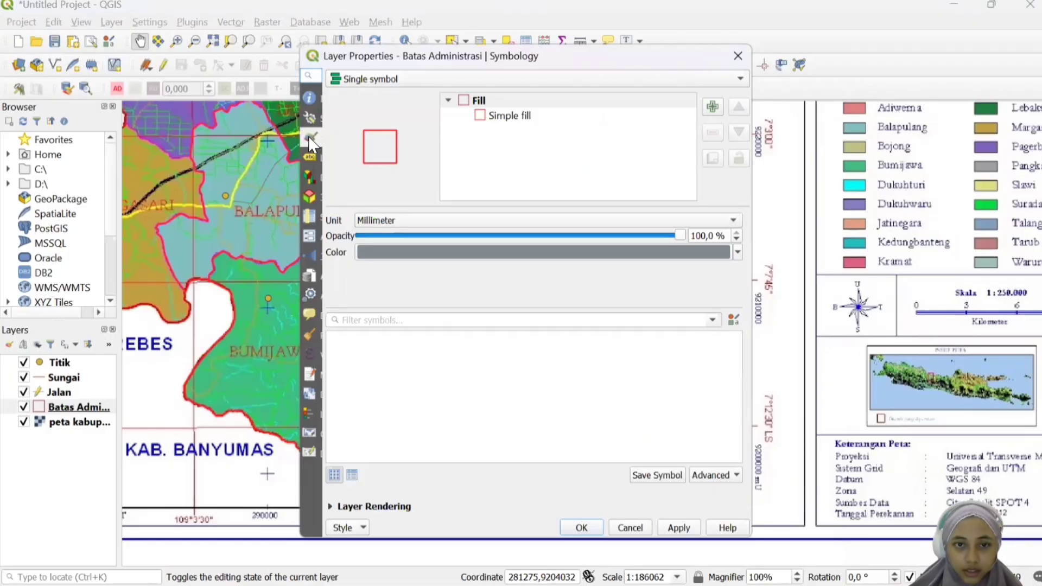
pyautogui.click(387, 79)
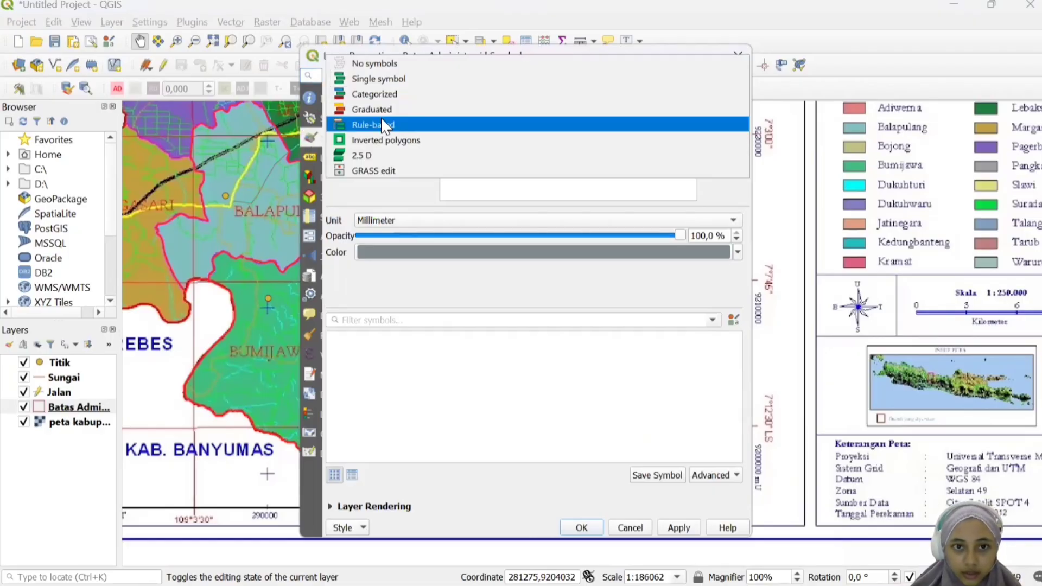
pyautogui.click(421, 100)
pyautogui.click(421, 106)
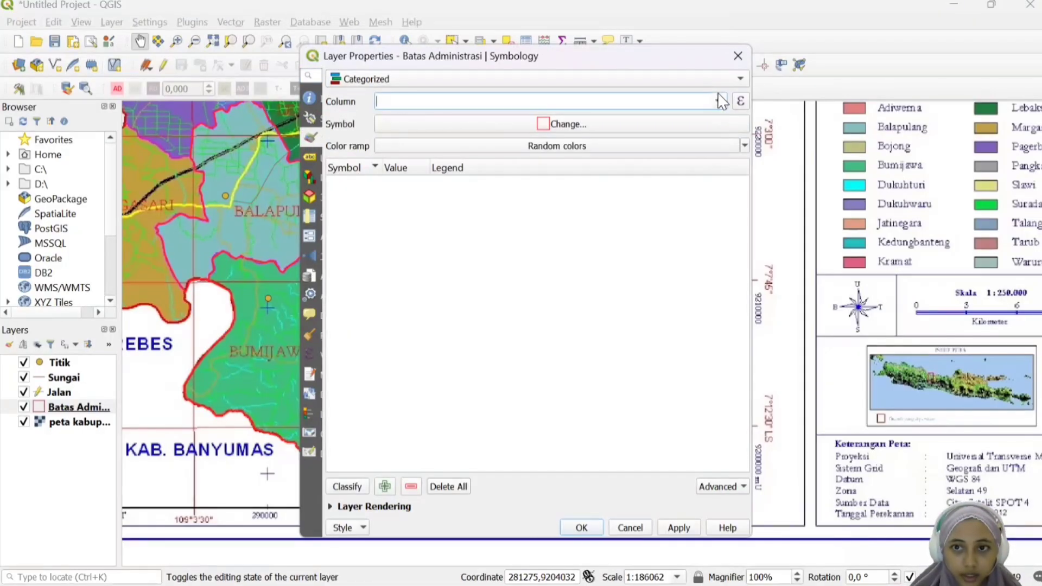
pyautogui.click(540, 128)
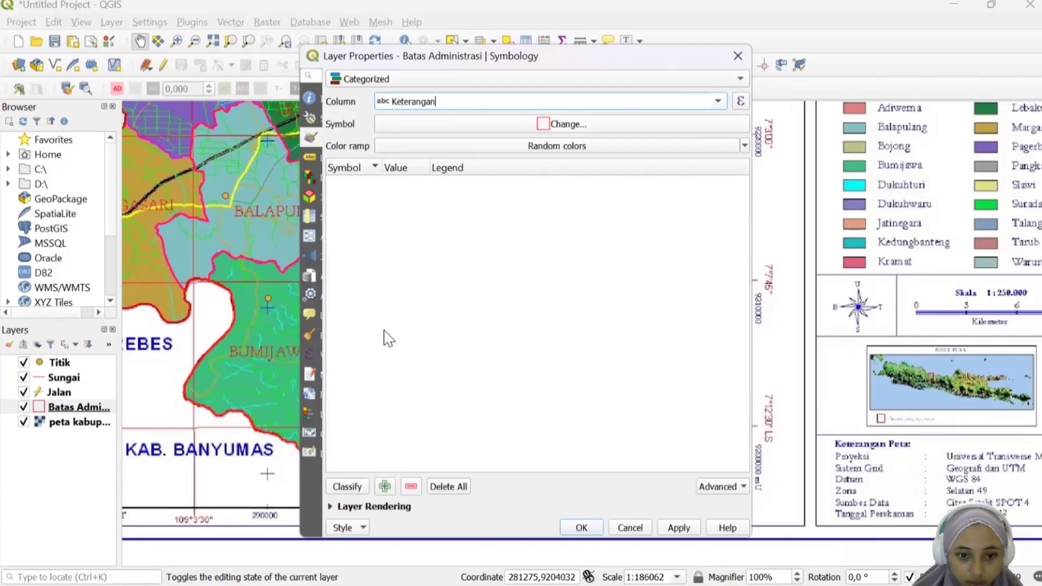
pyautogui.click(343, 487)
# From the first category's symbol settings, open the Style Manager and load the Simbol RBI file for import
pyautogui.doubleClick(388, 179)
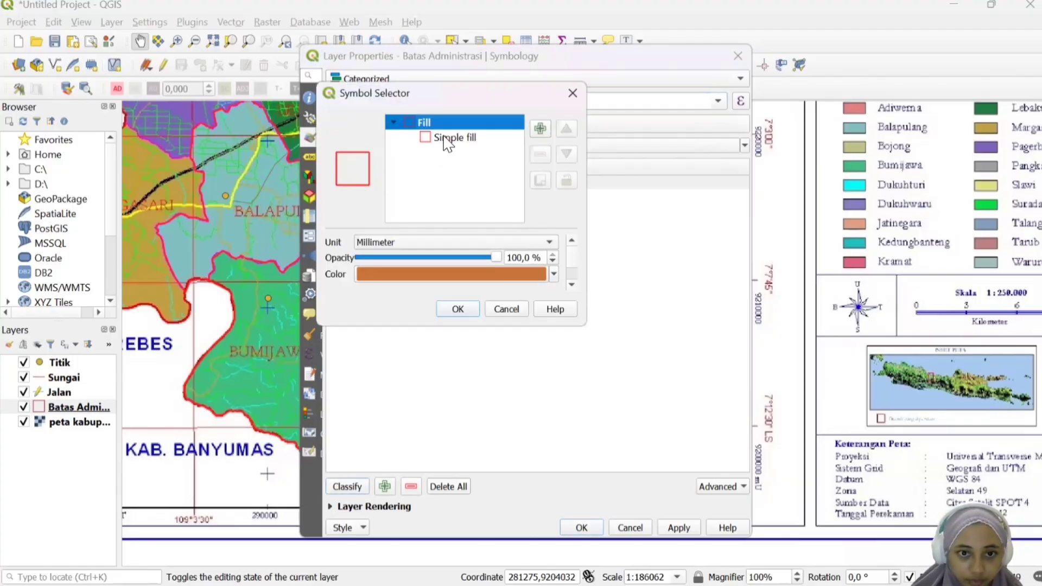
pyautogui.scroll(-5, 545, 255)
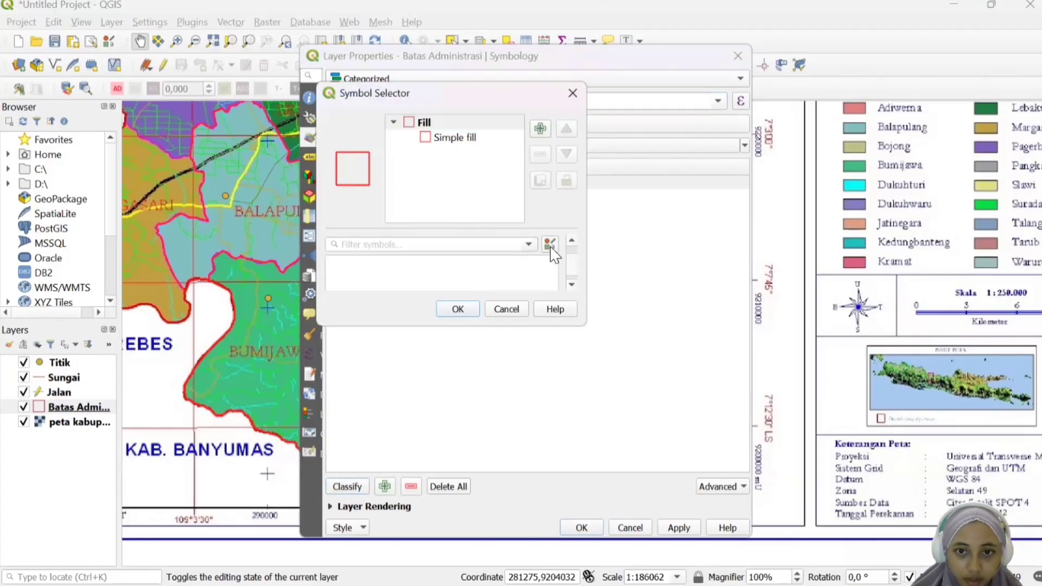
pyautogui.click(552, 242)
pyautogui.click(324, 387)
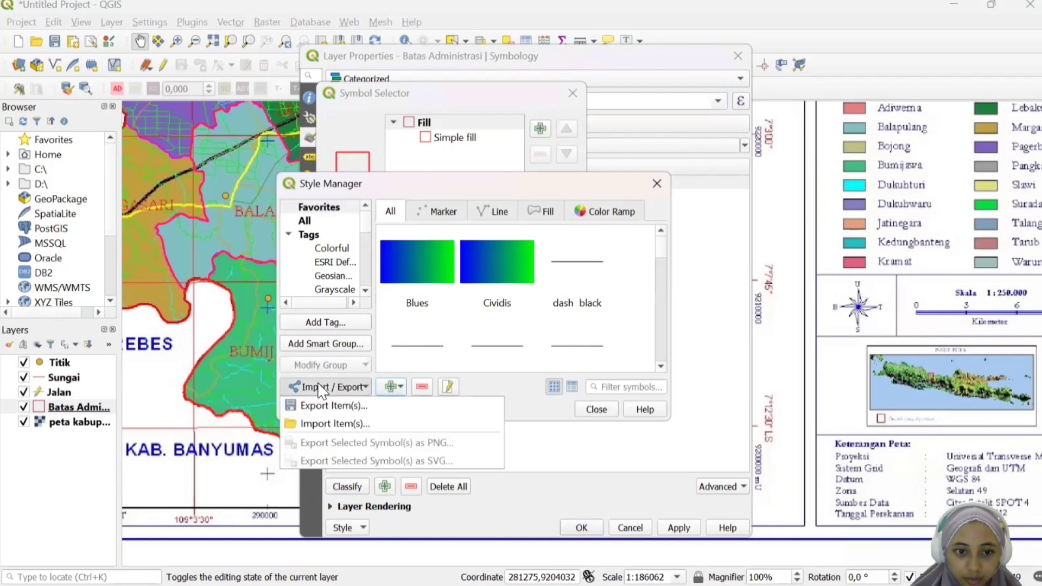
pyautogui.click(358, 423)
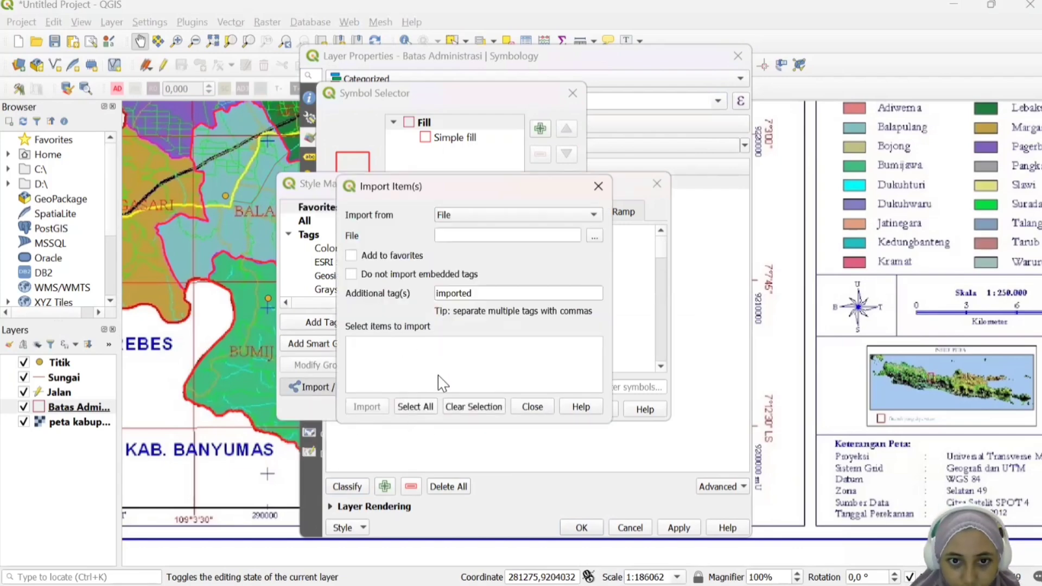
pyautogui.click(595, 236)
pyautogui.click(797, 269)
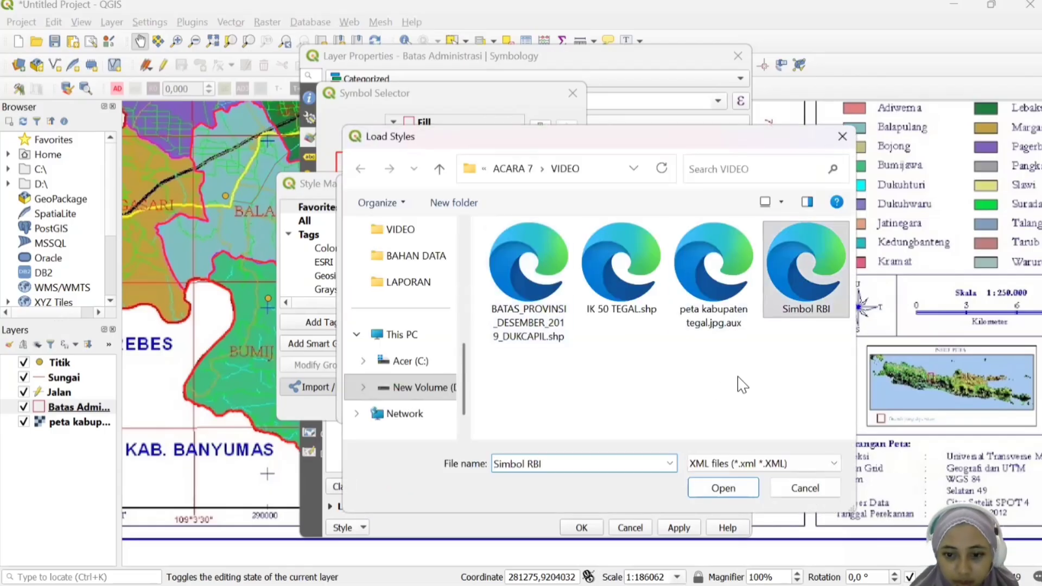
pyautogui.click(723, 488)
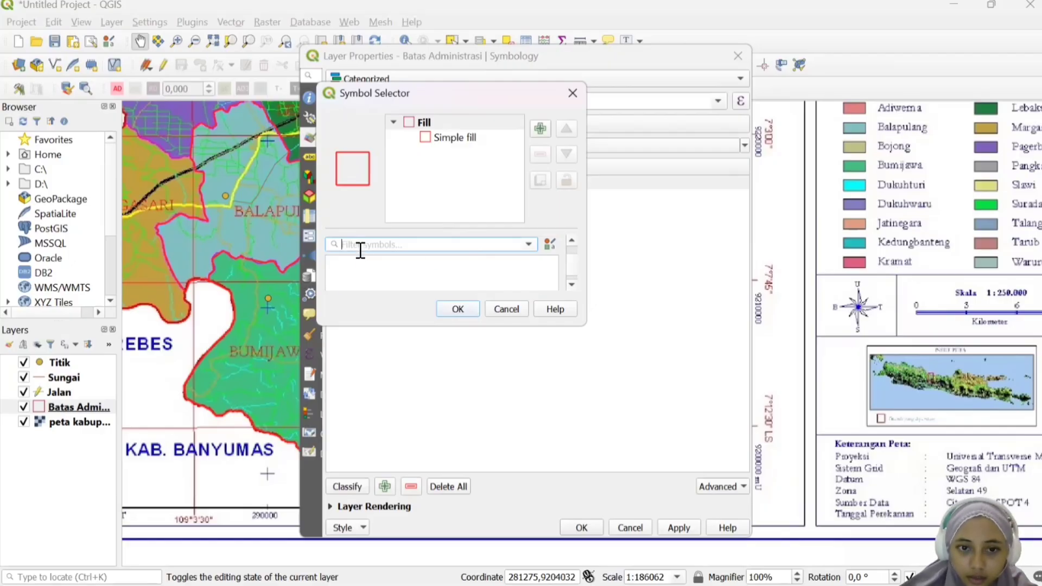
# Assign a light green library fill to the first category of Batas Administrasi
pyautogui.write('Ba')
pyautogui.click(368, 278)
pyautogui.click(469, 313)
# Replace the first category's symbol with the yellow library fill found with the filter lada
pyautogui.doubleClick(426, 181)
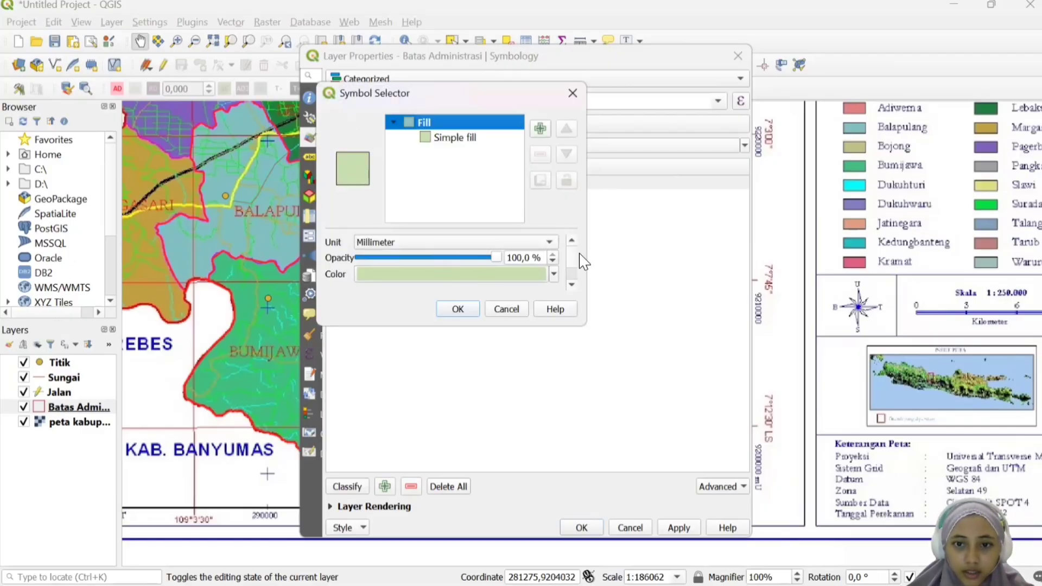
pyautogui.scroll(-2, 440, 252)
pyautogui.moveTo(433, 257); pyautogui.dragTo(335, 237)
pyautogui.write('lada')
pyautogui.click(370, 284)
pyautogui.click(456, 310)
# Set the Hutan category's symbol to the library fill found with the filter hu
pyautogui.click(352, 194)
pyautogui.doubleClick(352, 182)
pyautogui.scroll(-2, 521, 261)
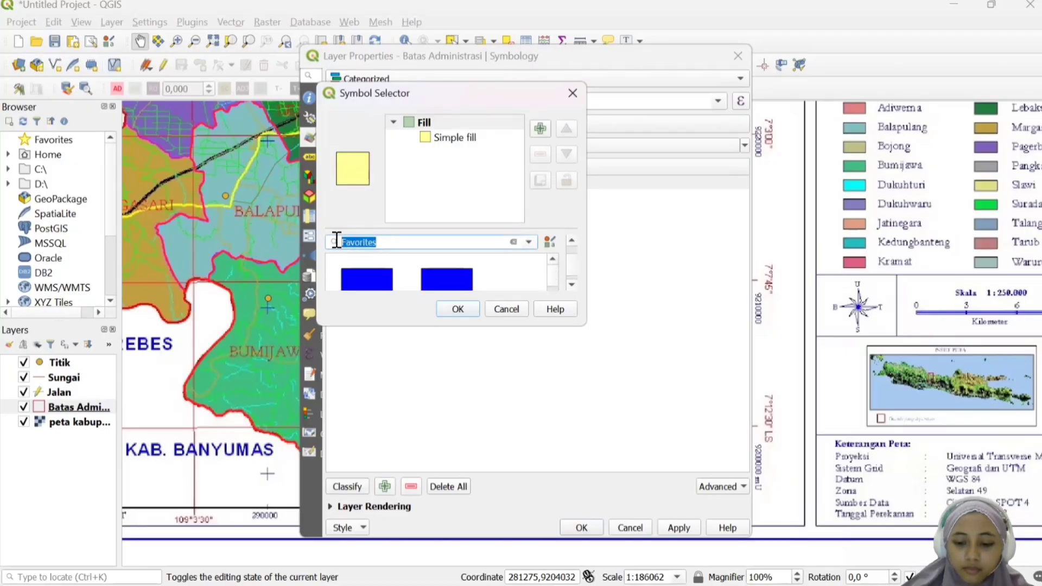
pyautogui.write('hu')
pyautogui.click(365, 282)
pyautogui.click(457, 309)
# Set the Ladang category's symbol to the library fill found with the filter ladang
pyautogui.doubleClick(355, 196)
pyautogui.write('lad')
pyautogui.moveTo(380, 275); pyautogui.dragTo(337, 278)
pyautogui.write('ang')
pyautogui.scroll(-1, 480, 278)
pyautogui.click(367, 278)
pyautogui.click(466, 313)
# Open the Permukiman category's symbol and try library fills using the filters pem, pes and All Symbols
pyautogui.doubleClick(357, 209)
pyautogui.scroll(-2, 408, 255)
pyautogui.write('pem')
pyautogui.scroll(-1, 375, 279)
pyautogui.click(384, 284)
pyautogui.scroll(1, 389, 281)
pyautogui.click(394, 279)
pyautogui.write('pes')
pyautogui.click(353, 280)
pyautogui.click(529, 276)
pyautogui.click(521, 296)
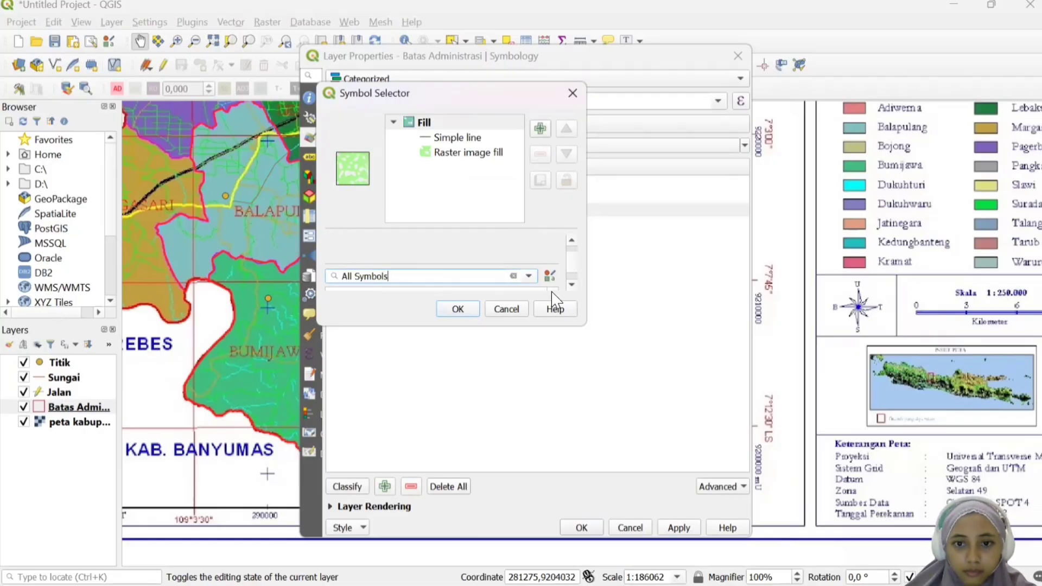
pyautogui.scroll(-2, 573, 279)
pyautogui.scroll(2, 574, 283)
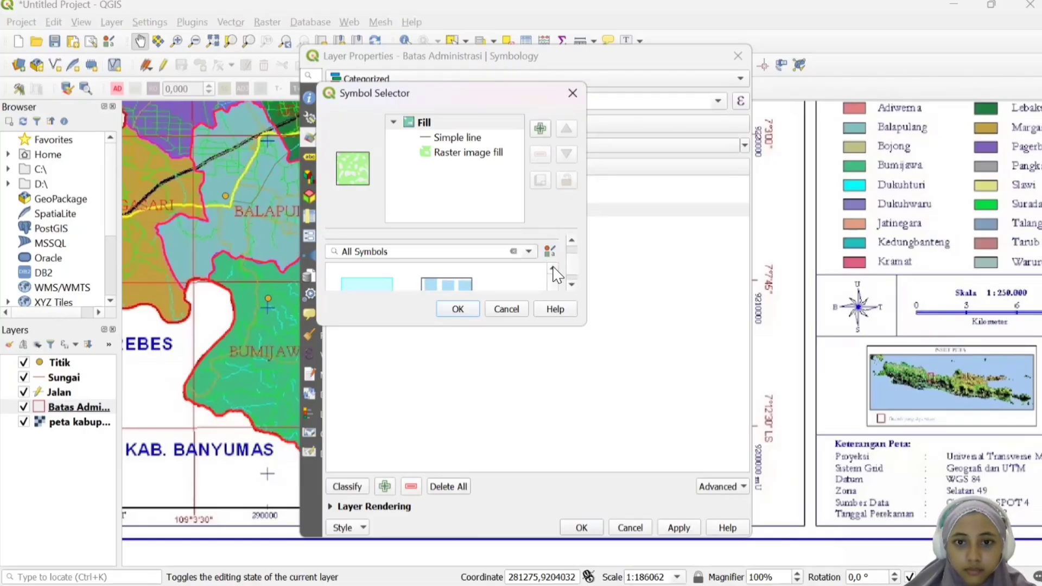
# Set the Permukiman category's symbol to a library fill found with the filter per and turn off the all other values category
pyautogui.tripleClick(373, 256)
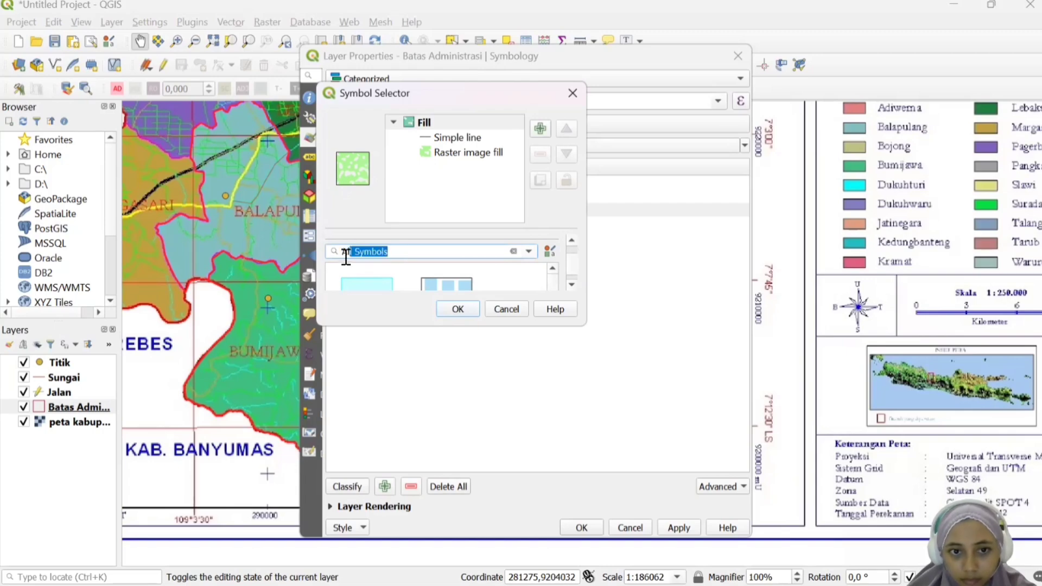
pyautogui.write('per')
pyautogui.click(367, 283)
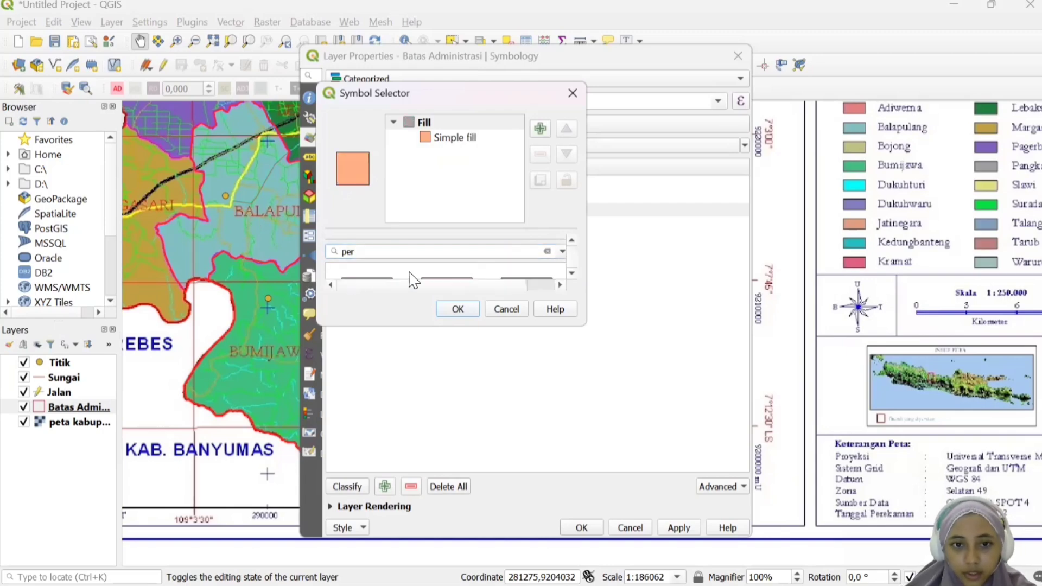
pyautogui.click(442, 313)
pyautogui.click(334, 225)
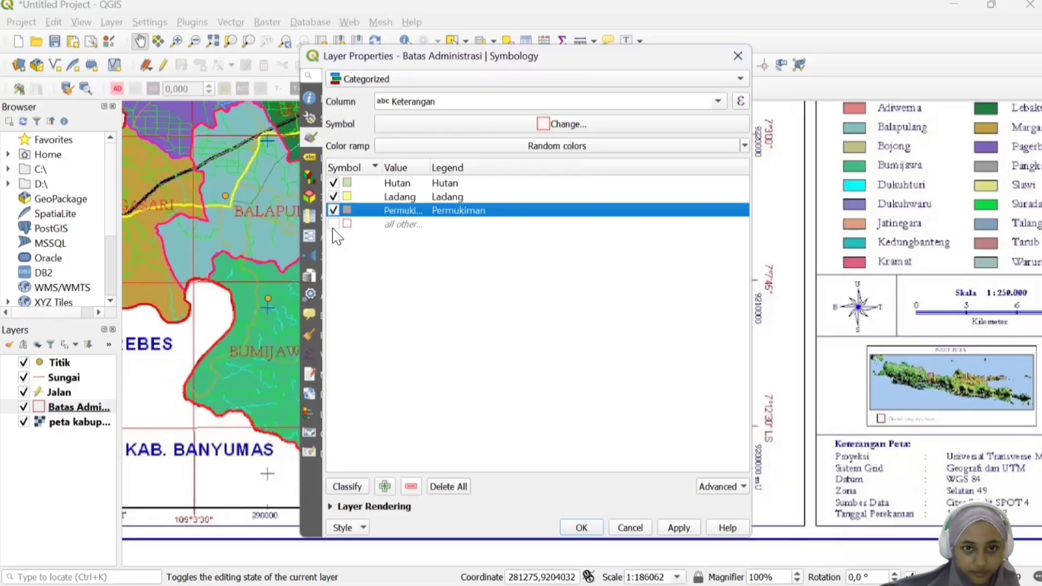
# Turn on single labels for the Batas Administrasi layer using the Keterangan field
pyautogui.click(310, 158)
pyautogui.click(391, 81)
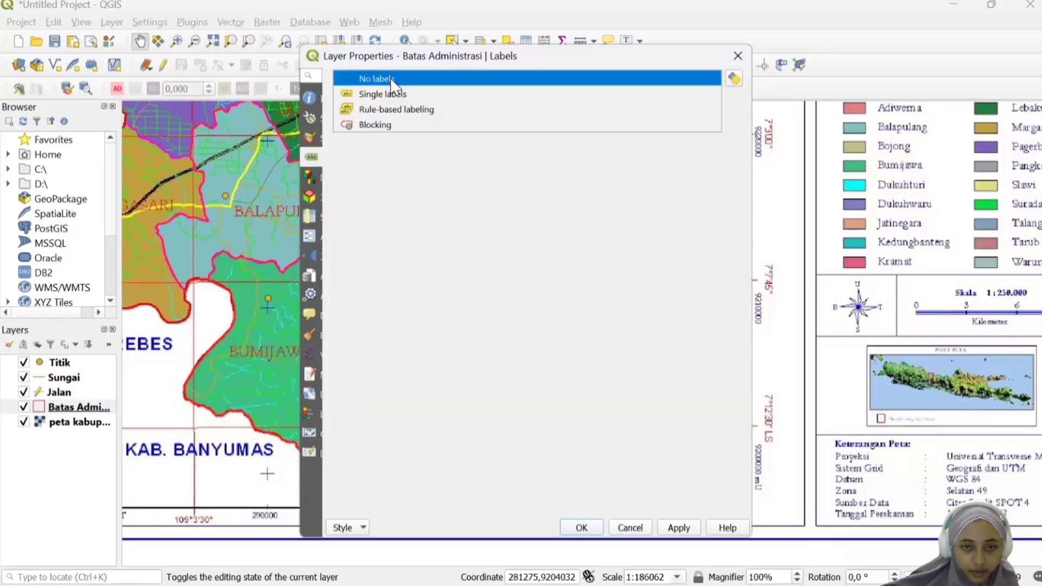
pyautogui.click(383, 94)
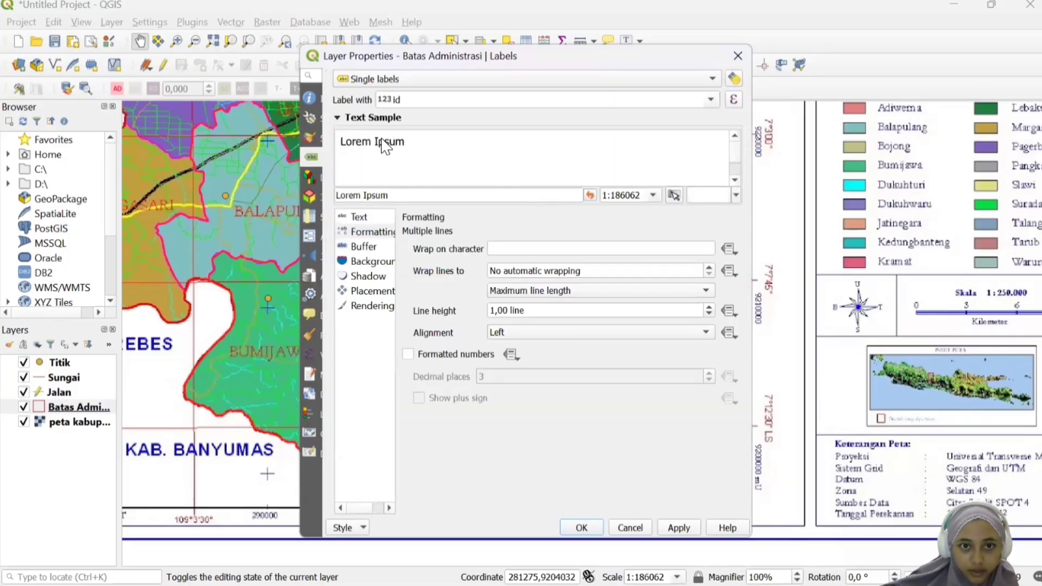
pyautogui.click(709, 101)
pyautogui.click(606, 139)
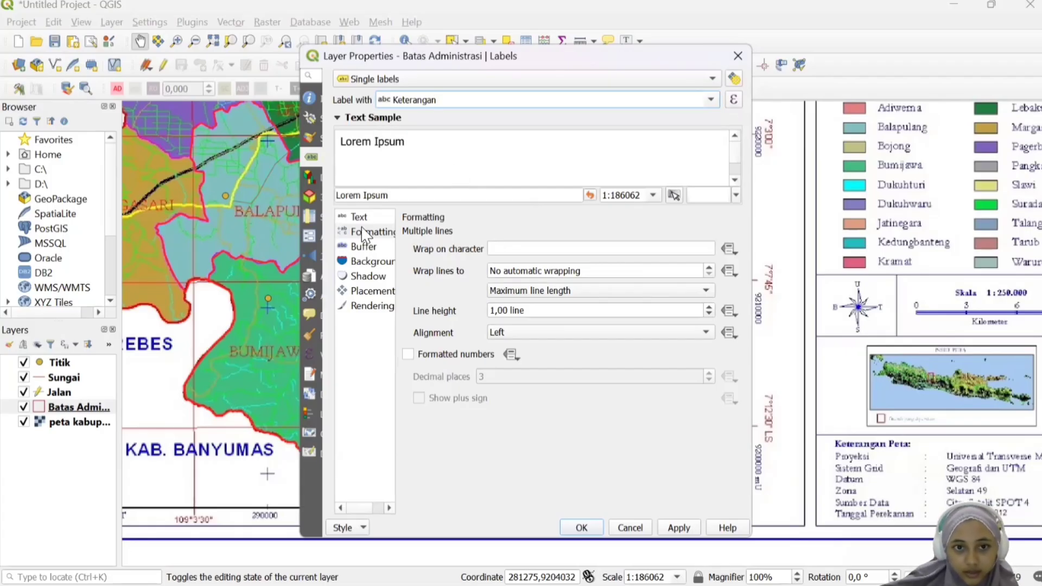
# Set the label text of the Batas Administrasi layer to Times New Roman at size 12 points
pyautogui.click(384, 217)
pyautogui.click(492, 262)
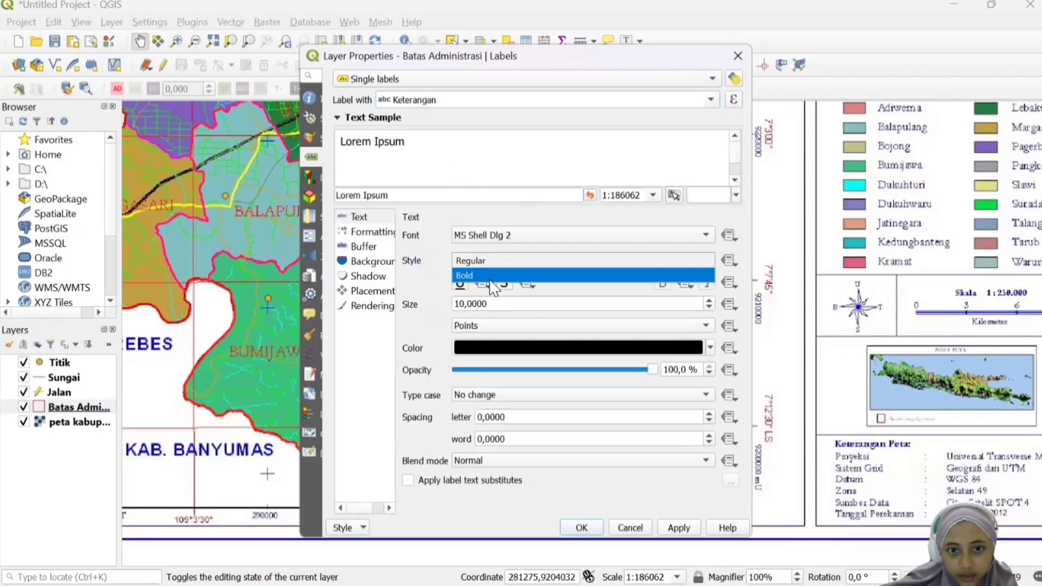
pyautogui.click(482, 253)
pyautogui.click(706, 235)
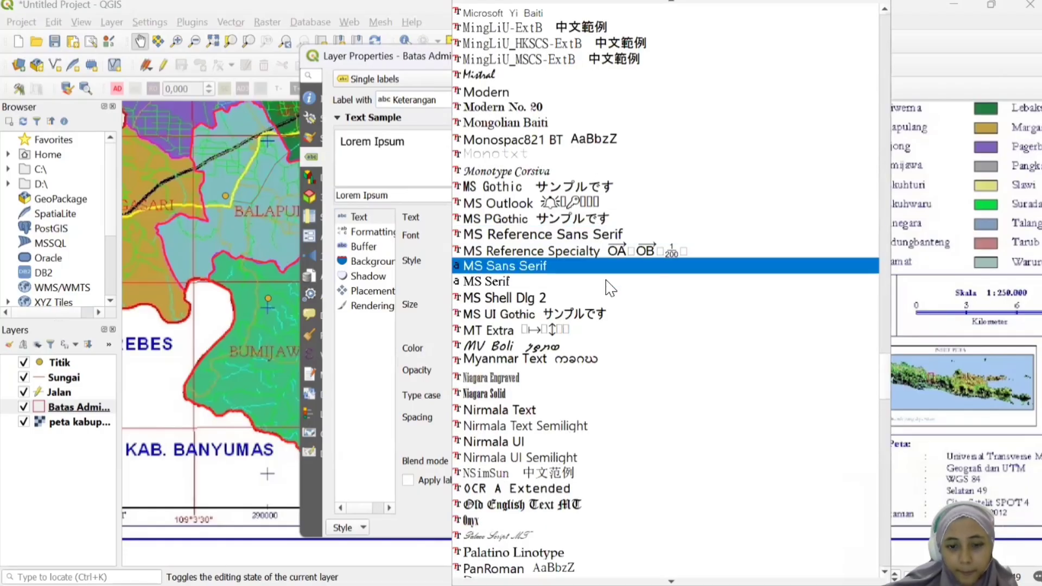
pyautogui.scroll(-8, 610, 302)
pyautogui.scroll(15, 606, 296)
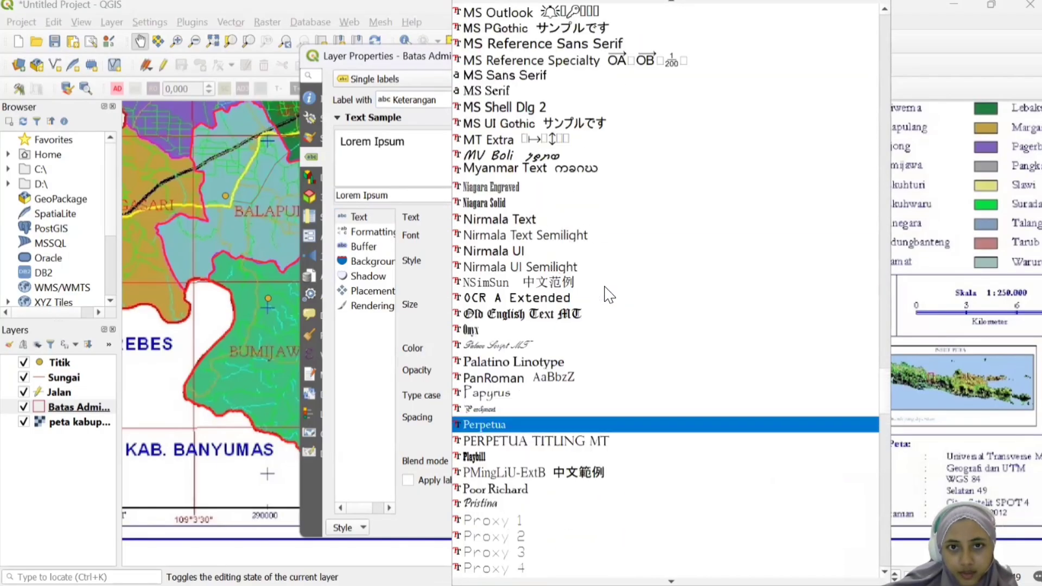
pyautogui.scroll(20, 607, 288)
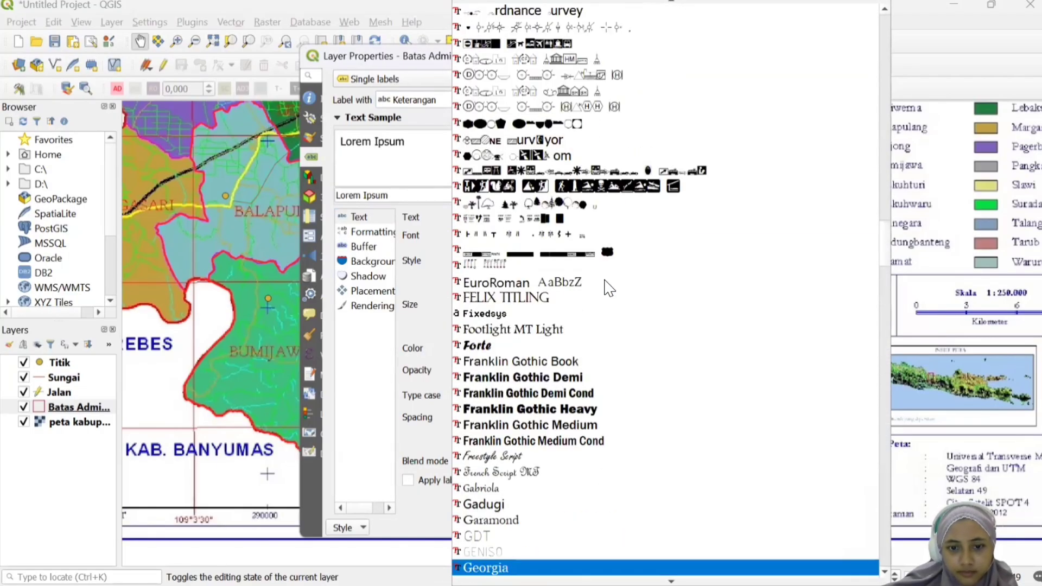
pyautogui.scroll(-20, 609, 288)
pyautogui.scroll(-20, 609, 288)
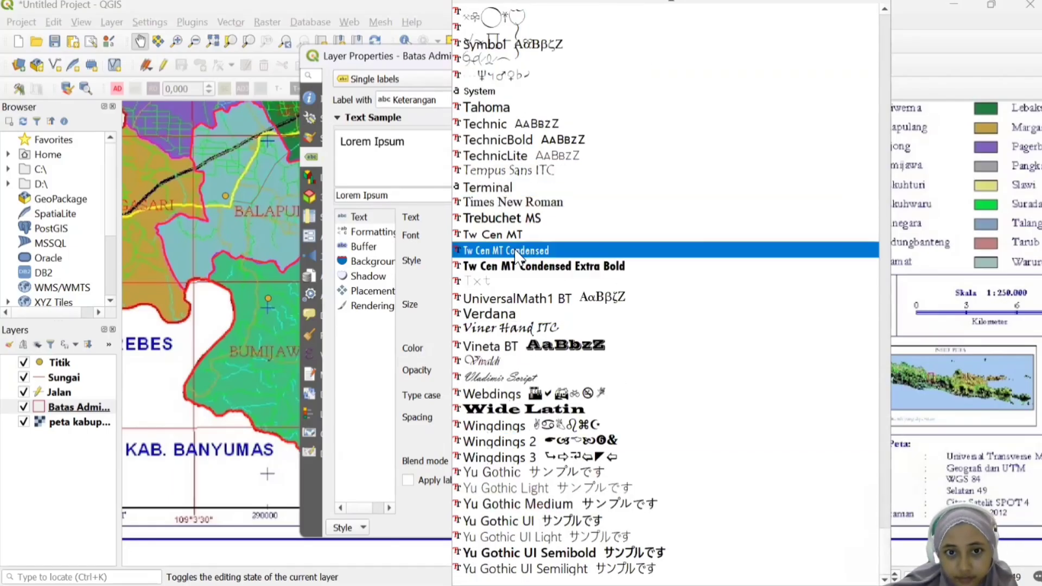
pyautogui.click(510, 202)
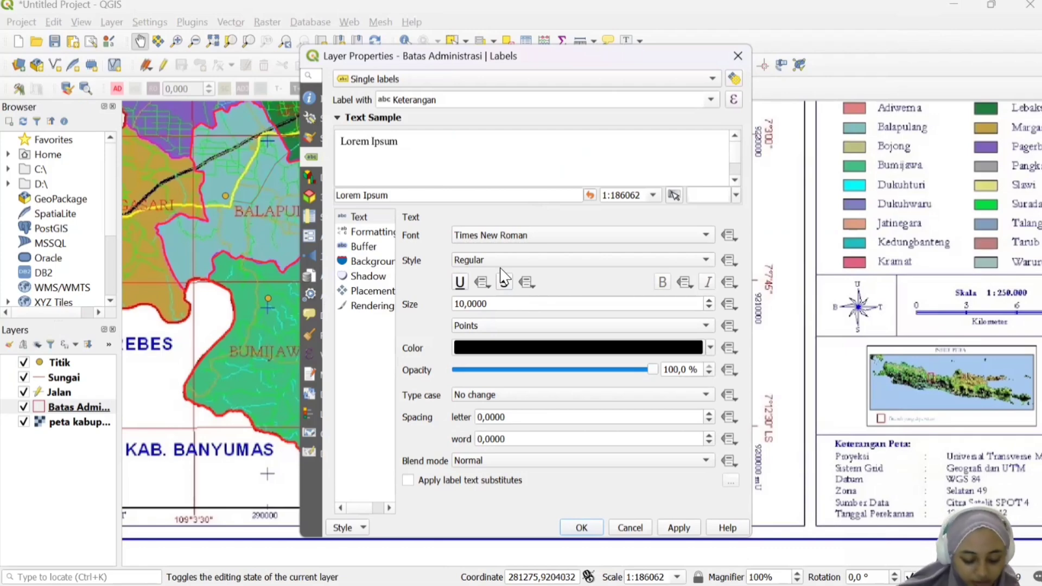
pyautogui.doubleClick(459, 304)
pyautogui.write('12')
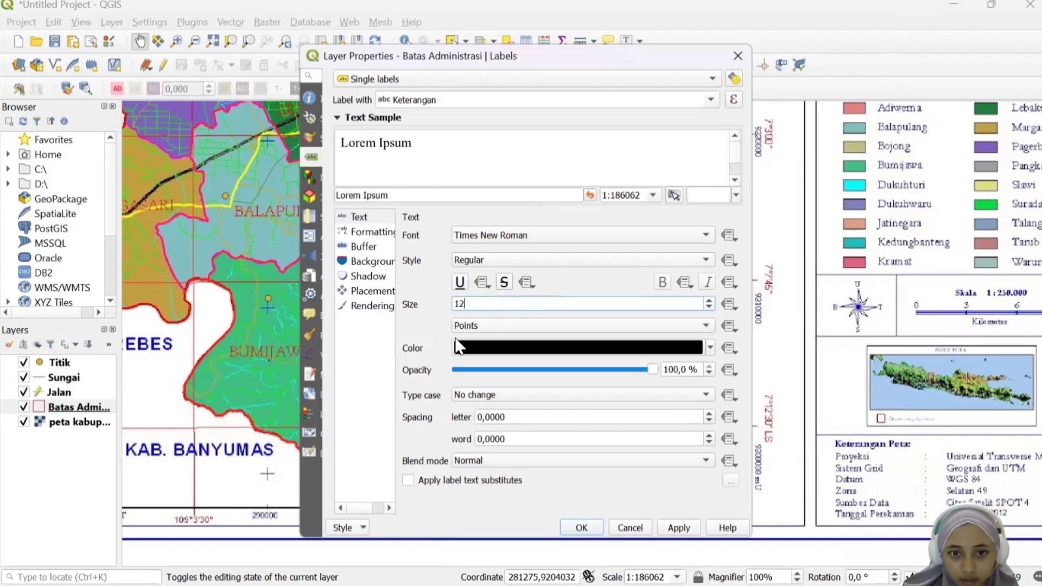
# Turn on the text buffer for the Batas Administrasi labels and apply the layer settings
pyautogui.click(362, 247)
pyautogui.click(408, 235)
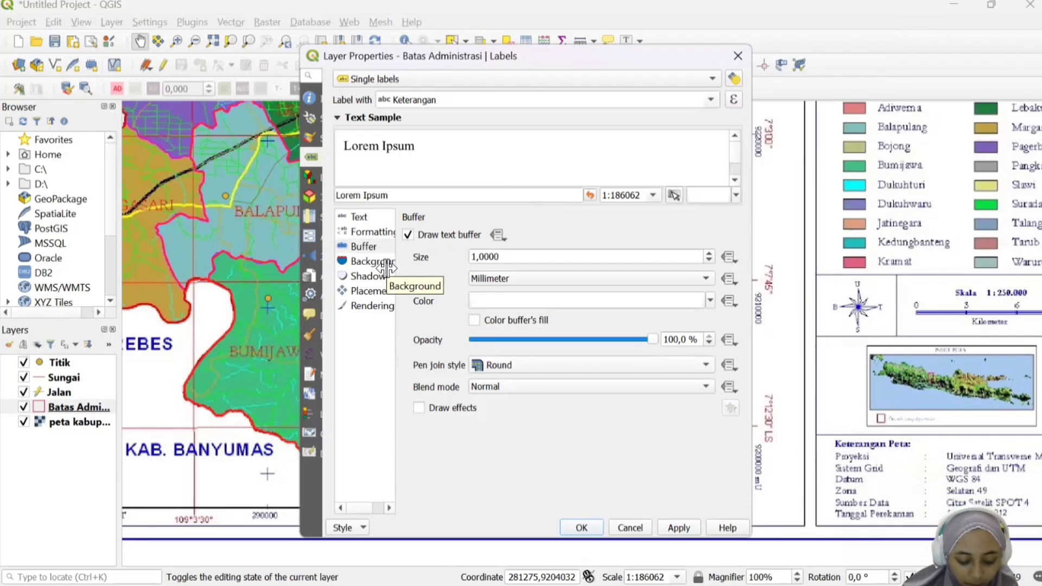
pyautogui.click(502, 278)
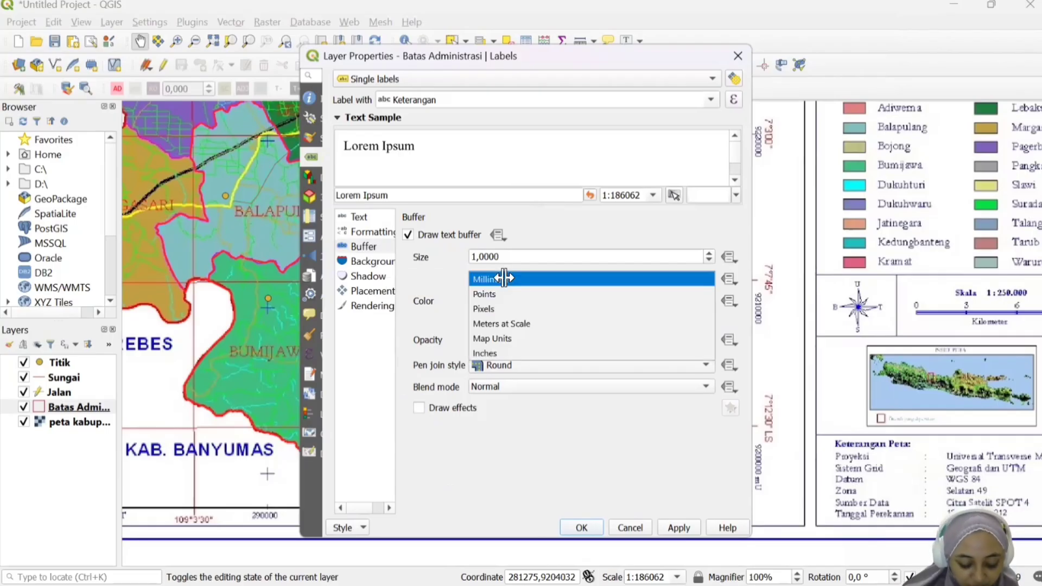
pyautogui.click(448, 271)
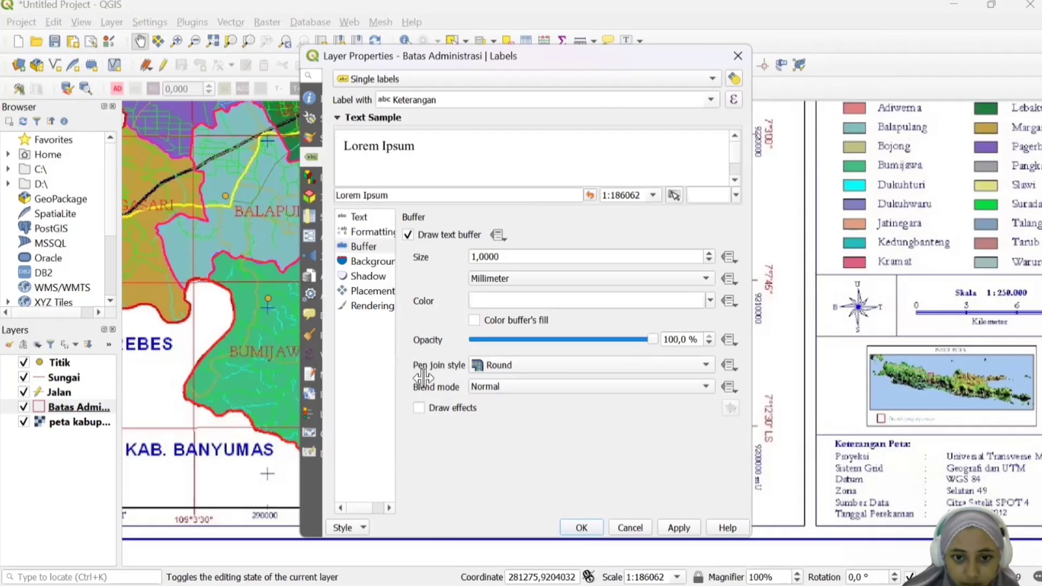
pyautogui.click(675, 530)
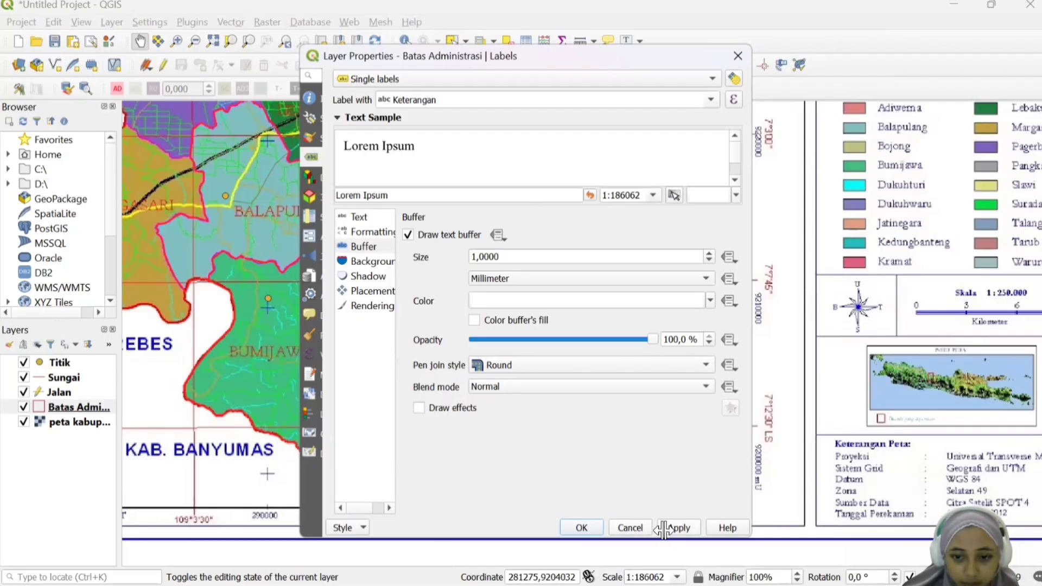
pyautogui.click(583, 528)
# Switch the Jalan layer's symbology to Categorized with Keterangan as the classification column
pyautogui.scroll(-1, 442, 417)
pyautogui.scroll(3, 443, 417)
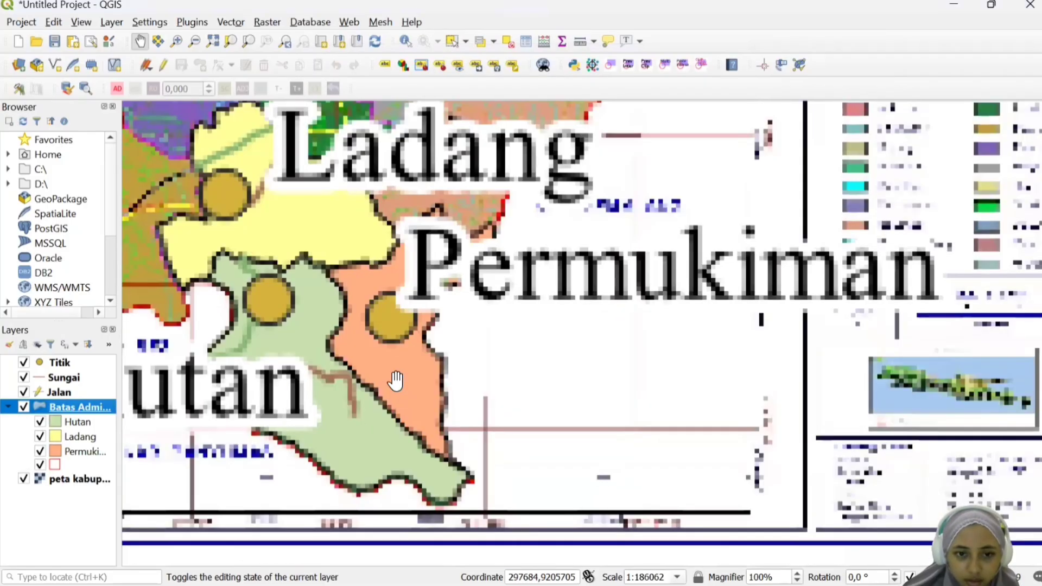
pyautogui.scroll(2, 165, 313)
pyautogui.scroll(-2, 348, 380)
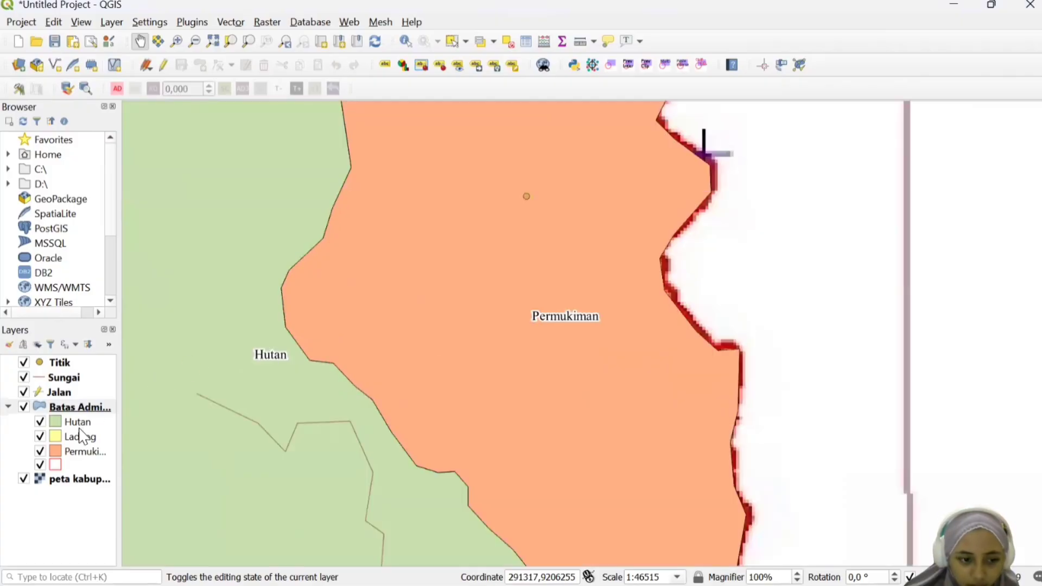
pyautogui.scroll(-2, 443, 380)
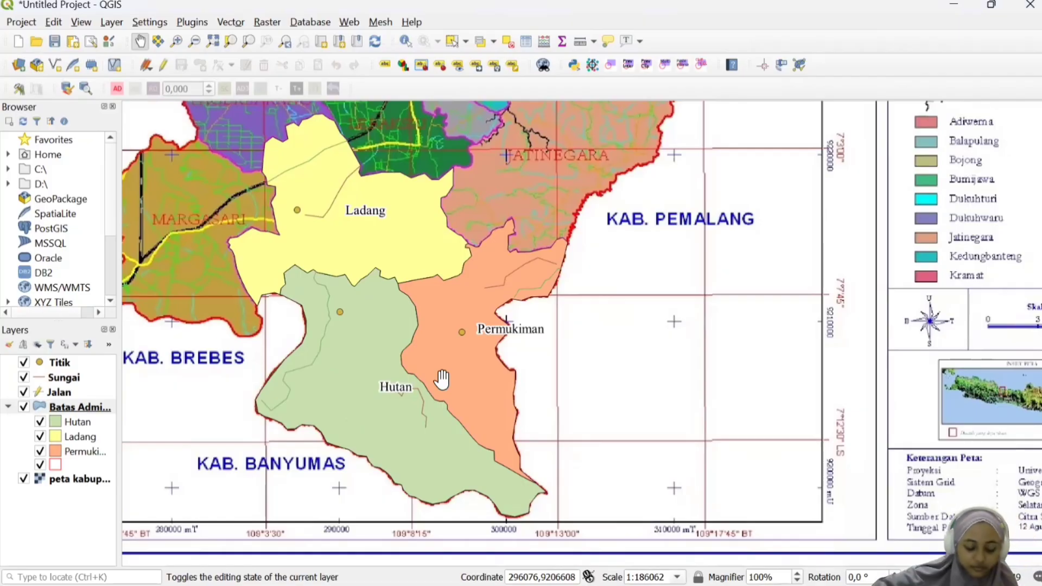
pyautogui.click(64, 393)
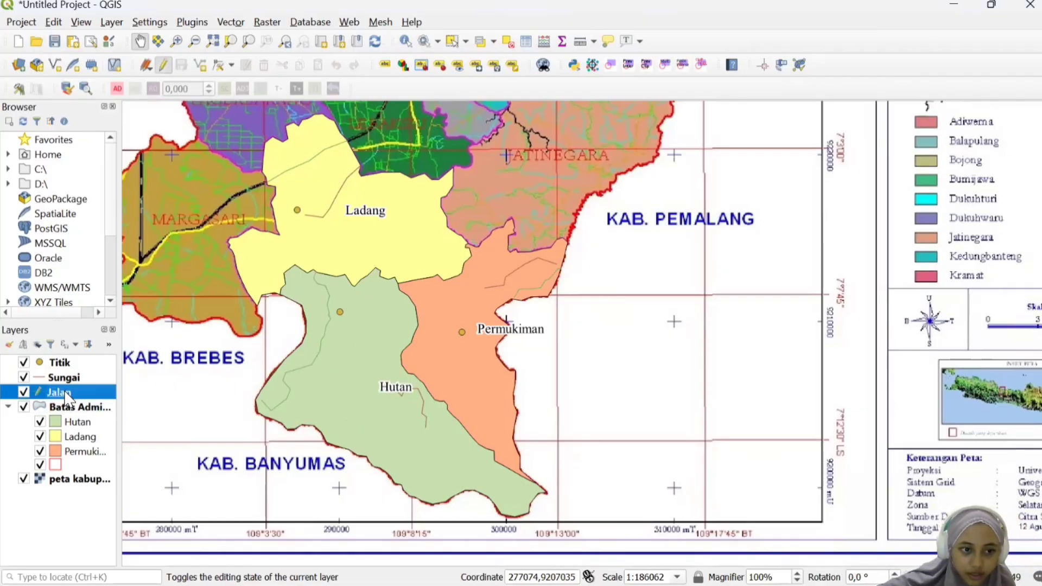
pyautogui.doubleClick(76, 396)
pyautogui.click(311, 138)
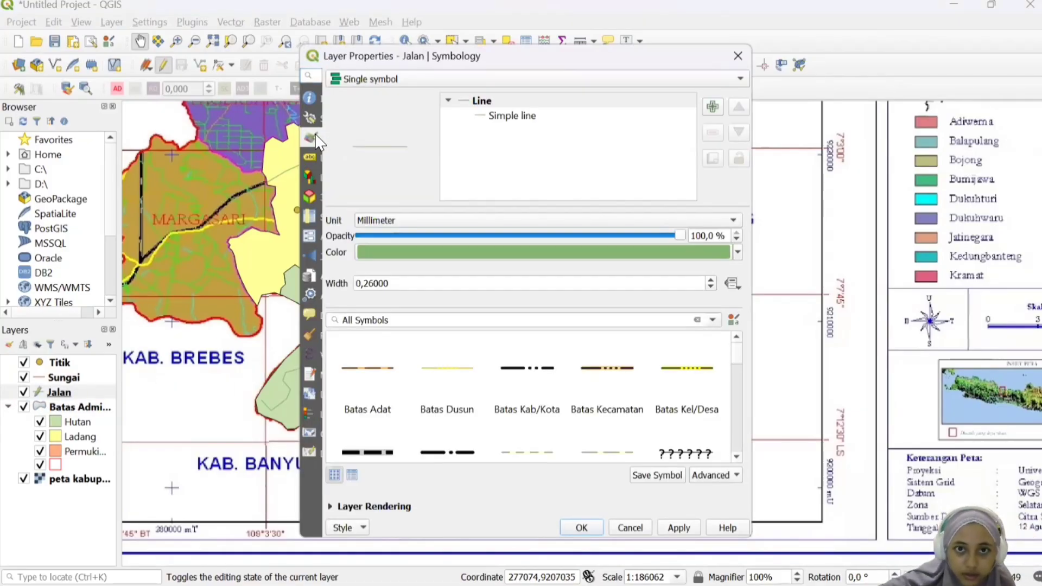
pyautogui.click(429, 82)
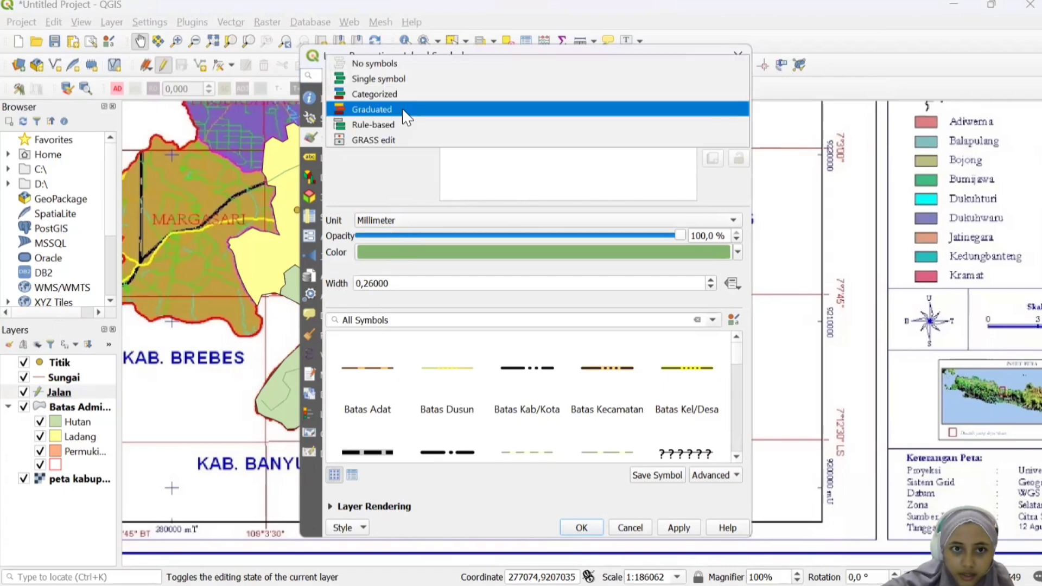
pyautogui.click(415, 93)
pyautogui.click(718, 102)
pyautogui.click(546, 134)
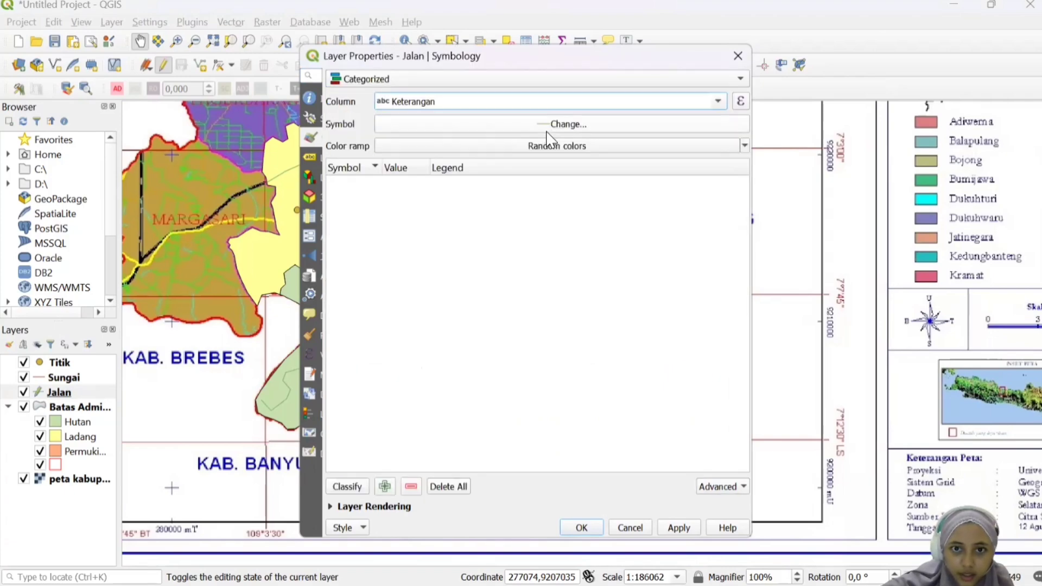
pyautogui.click(553, 128)
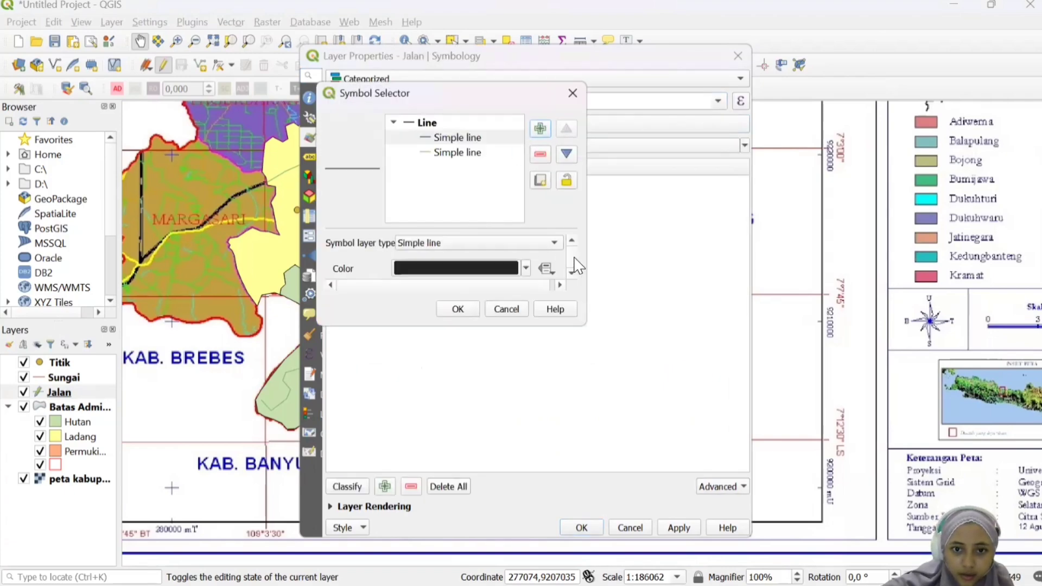
pyautogui.scroll(-10, 576, 263)
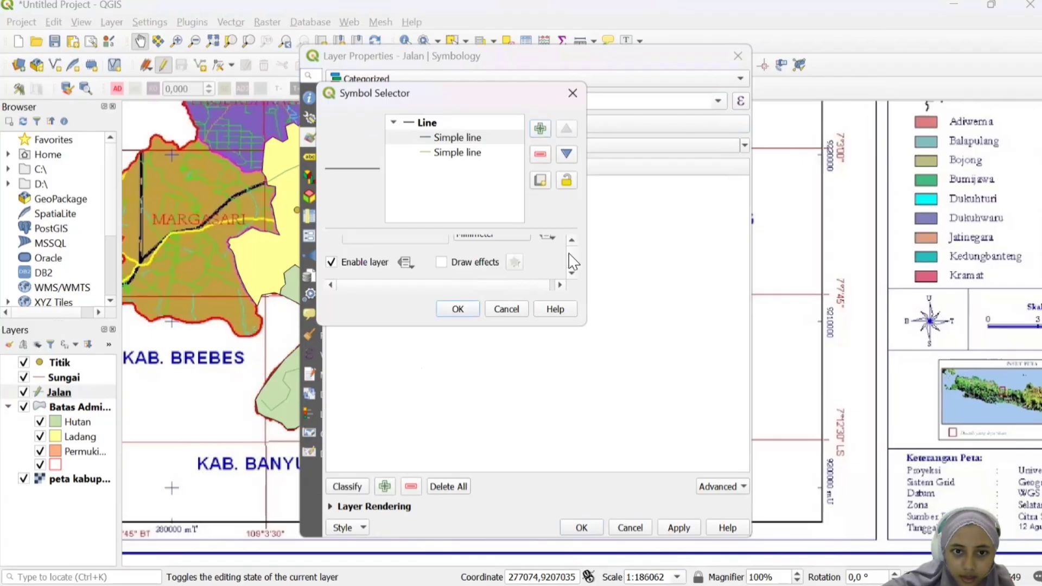
pyautogui.click(504, 309)
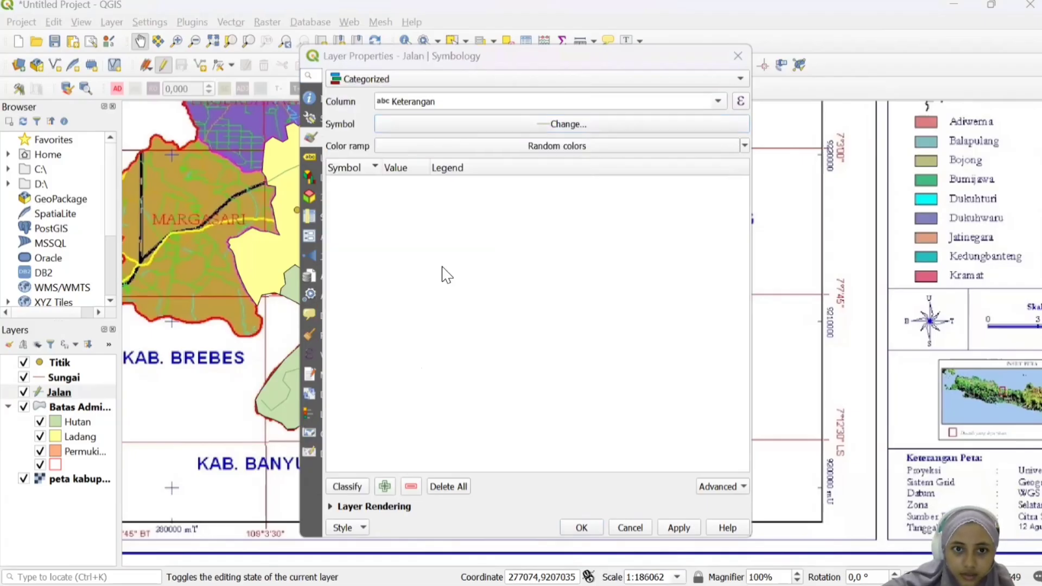
# Set the Jalan symbol to the magenta double line from the library filter jalan and classify the layer's categories
pyautogui.click(543, 125)
pyautogui.moveTo(572, 258)
pyautogui.mouseDown()
pyautogui.moveTo(572, 274)
pyautogui.moveTo(573, 260)
pyautogui.mouseUp()
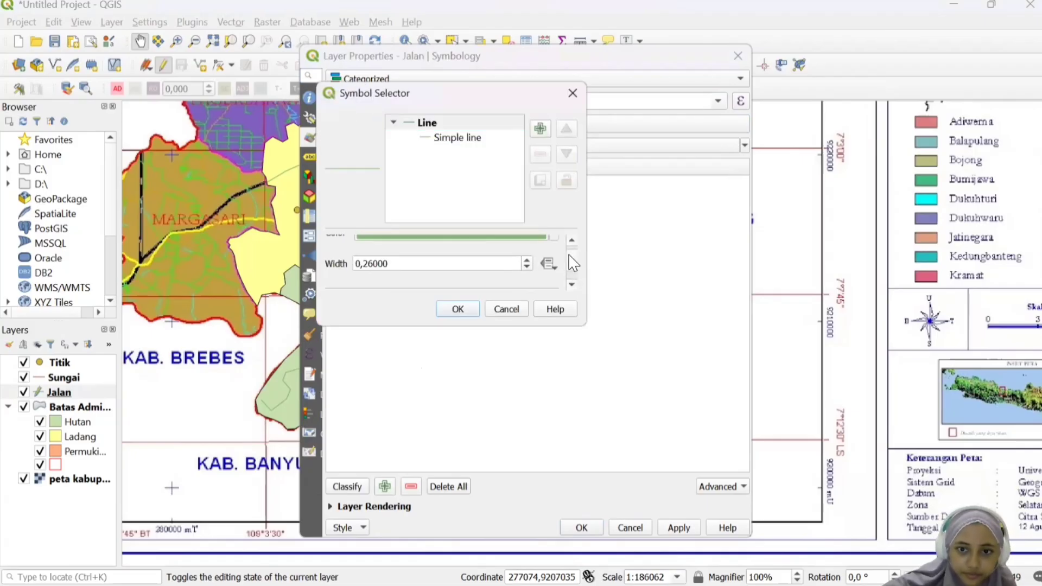
pyautogui.scroll(-3, 573, 262)
pyautogui.moveTo(354, 266); pyautogui.dragTo(387, 266)
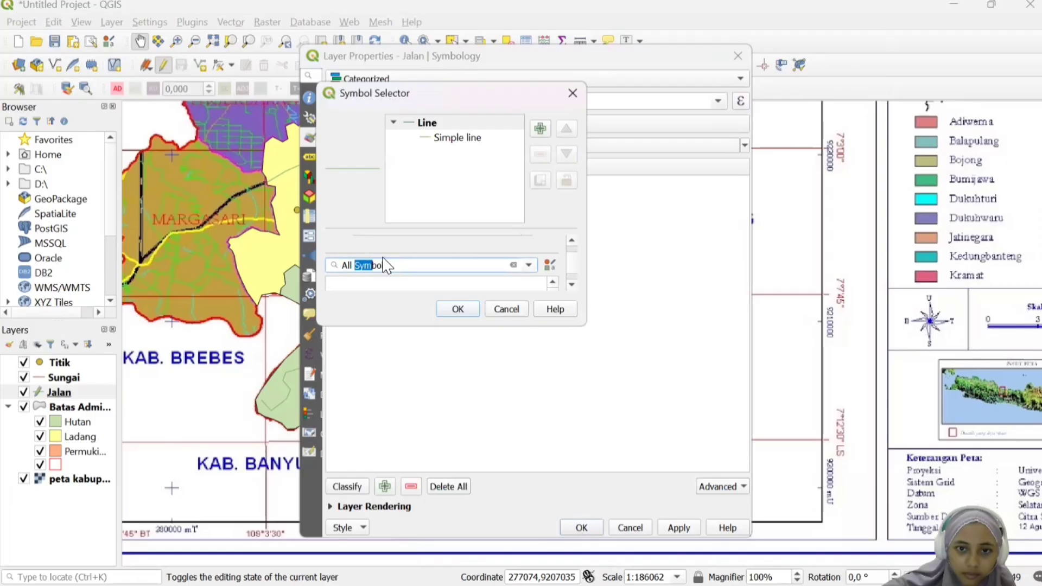
pyautogui.click(410, 265)
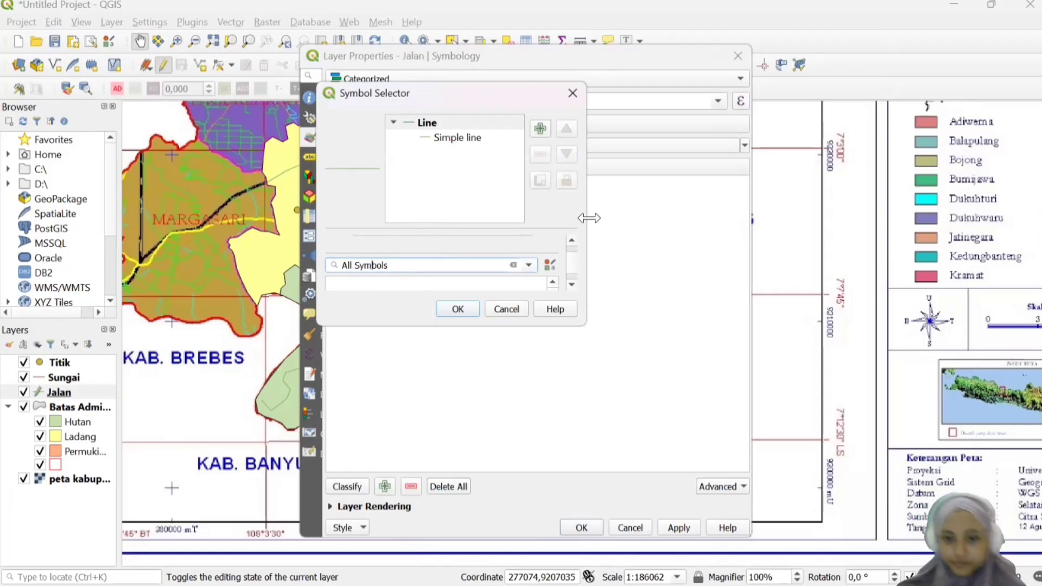
pyautogui.tripleClick(400, 268)
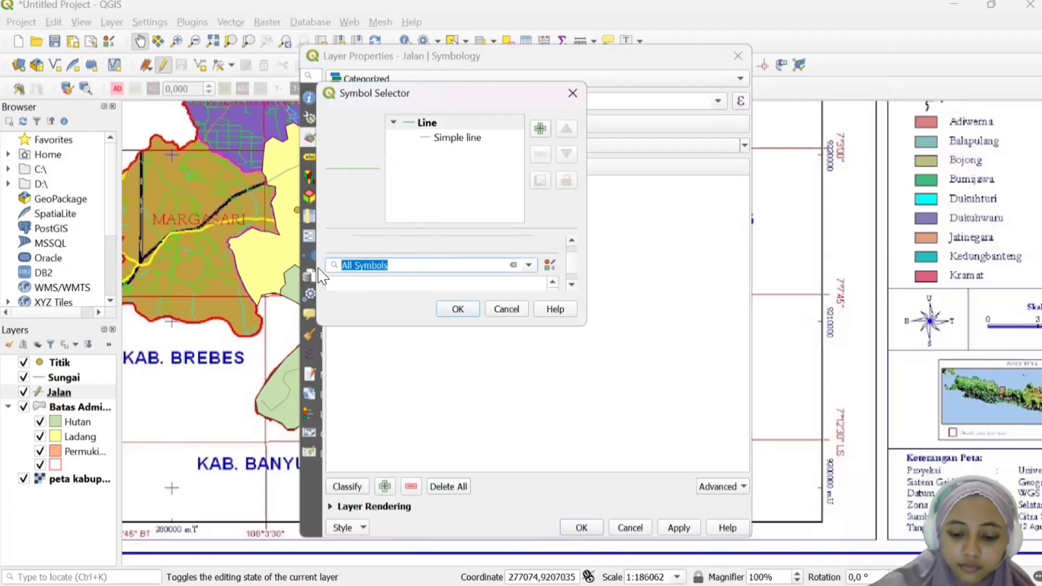
pyautogui.write('jalan')
pyautogui.scroll(-1, 451, 283)
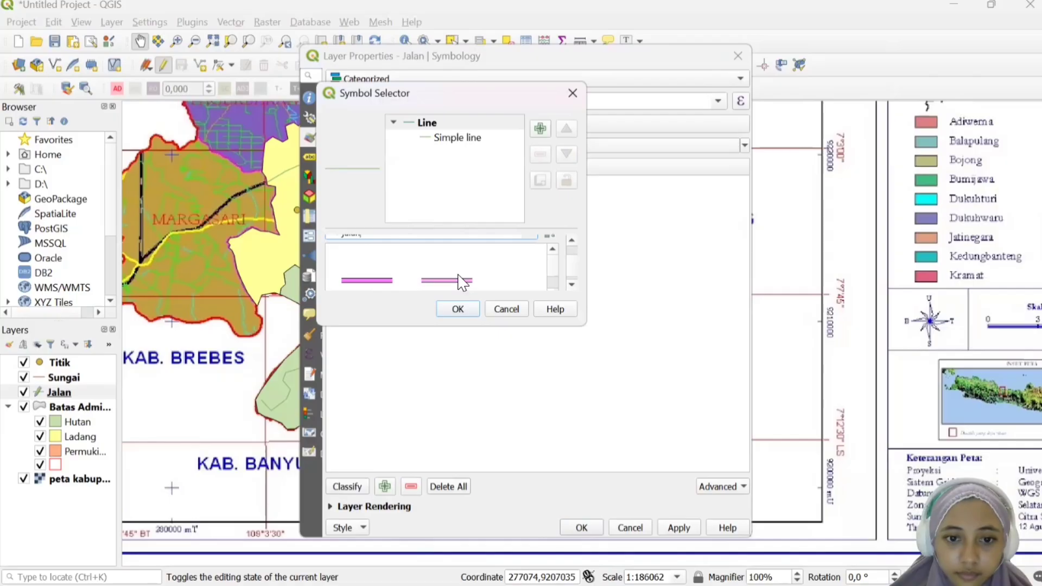
pyautogui.click(380, 276)
pyautogui.click(457, 309)
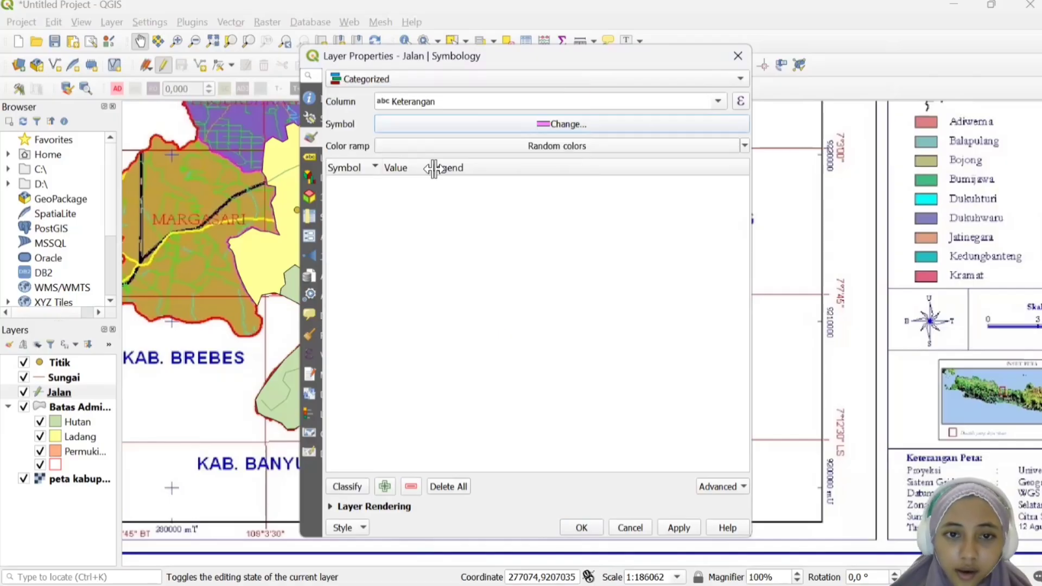
pyautogui.click(350, 487)
# Search the line symbol library for jalan in the second road category's symbol and look into the style manager
pyautogui.doubleClick(344, 195)
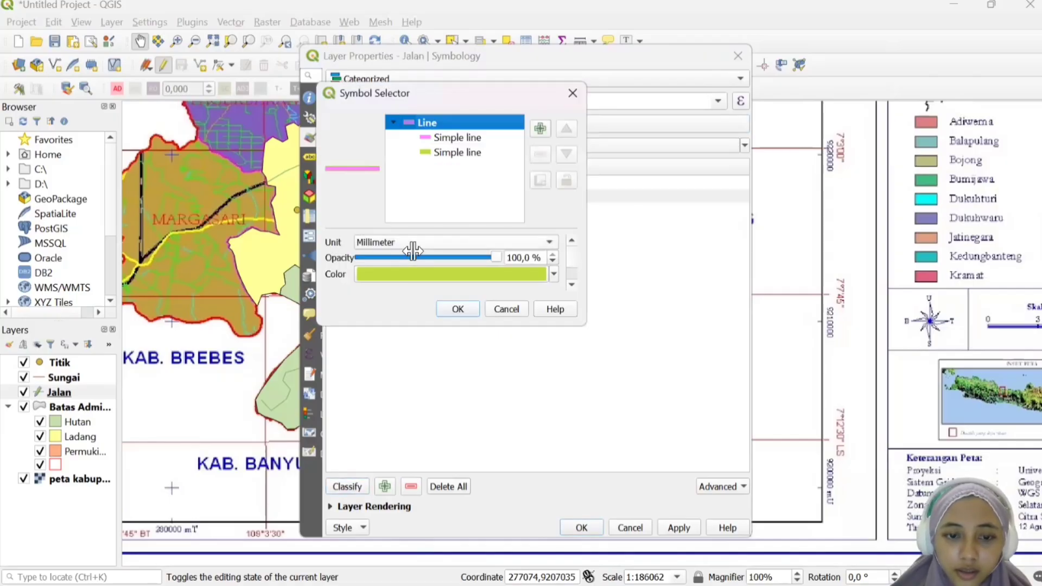
pyautogui.scroll(-1, 464, 263)
pyautogui.moveTo(568, 257); pyautogui.dragTo(486, 261)
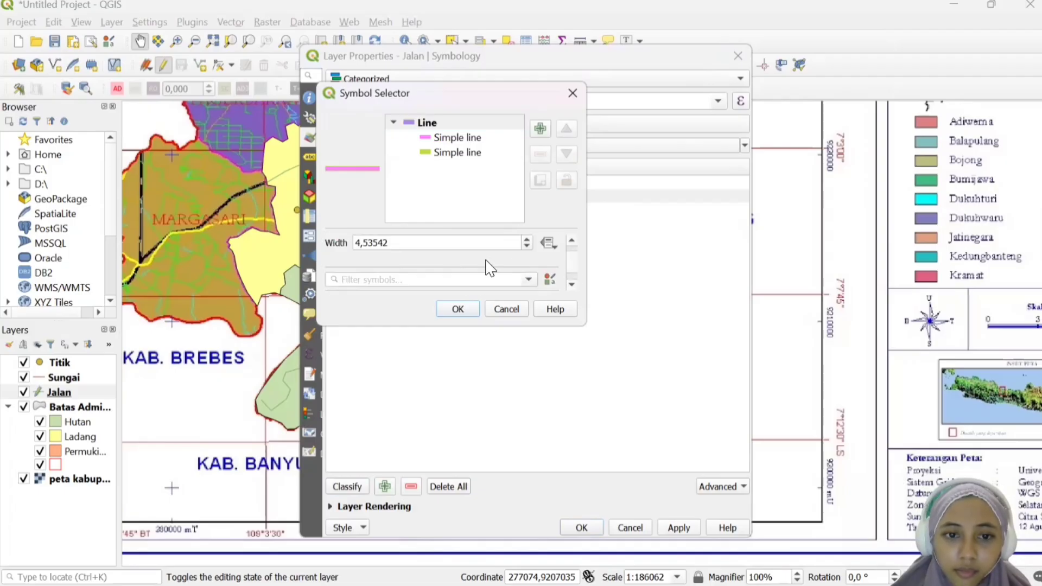
pyautogui.scroll(-1, 491, 265)
pyautogui.click(418, 245)
pyautogui.write('jalan')
pyautogui.scroll(1, 501, 271)
pyautogui.click(551, 279)
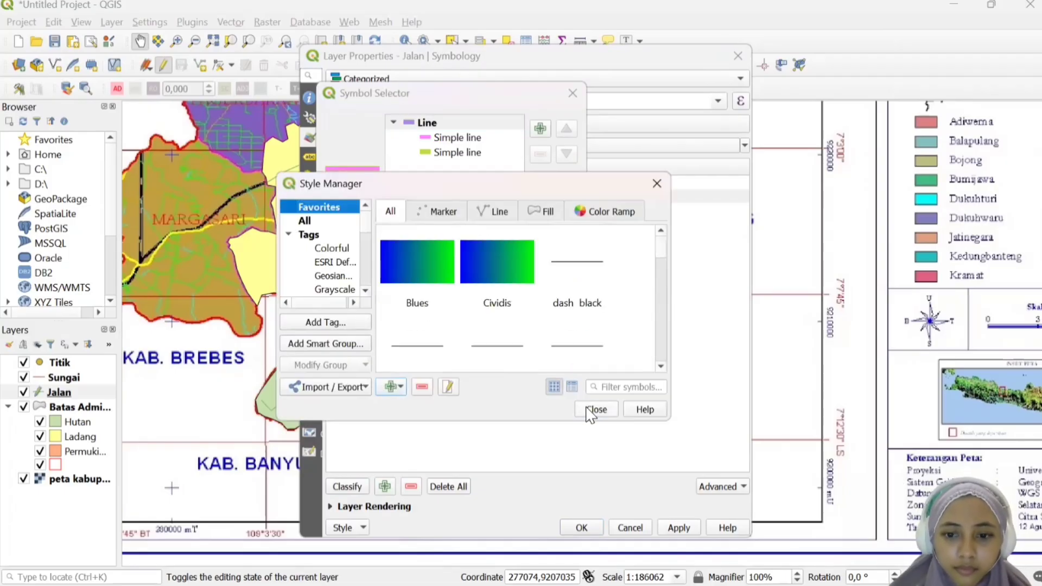
pyautogui.click(587, 409)
pyautogui.click(457, 309)
# Edit the color of the lower simple line in the second road category's symbol
pyautogui.rightClick(349, 197)
pyautogui.doubleClick(349, 198)
pyautogui.scroll(-1, 456, 250)
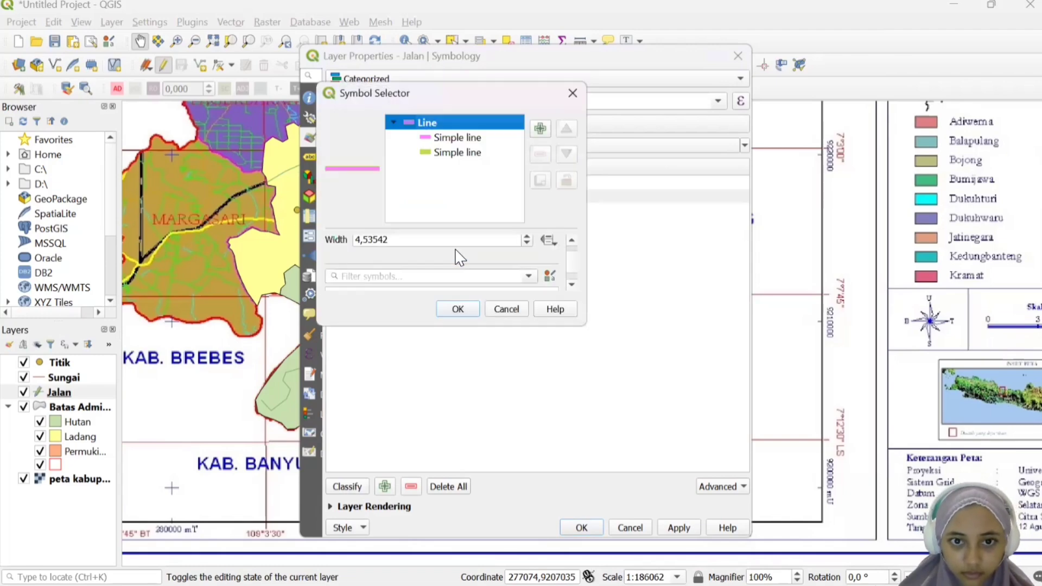
pyautogui.click(457, 152)
pyautogui.scroll(-2, 521, 257)
pyautogui.scroll(1, 572, 261)
pyautogui.click(529, 239)
pyautogui.click(418, 455)
pyautogui.click(461, 312)
# Set the color of the lower simple line in the Jalan Arteri category's symbol to black
pyautogui.doubleClick(349, 182)
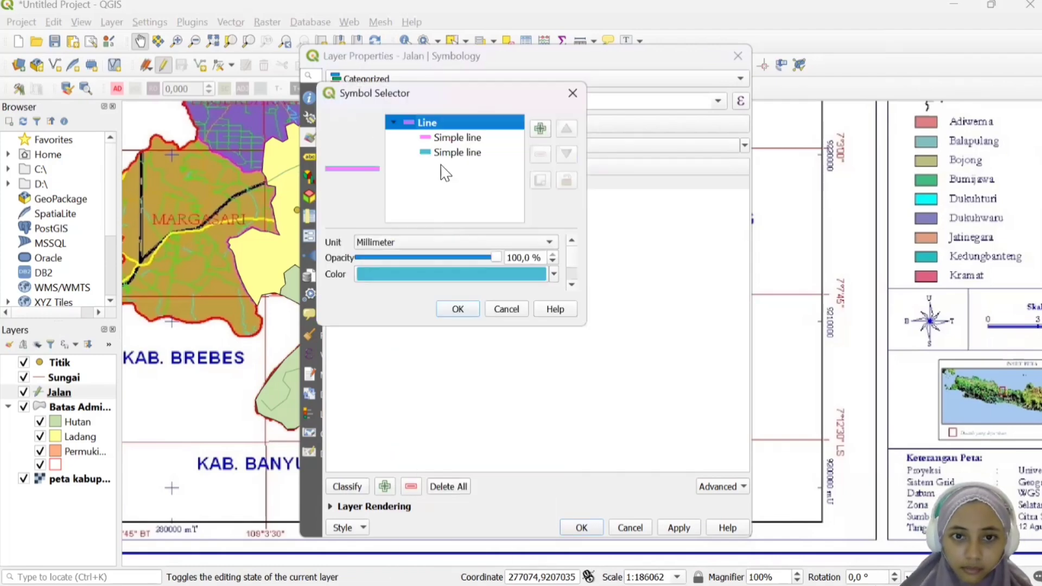
pyautogui.click(457, 153)
pyautogui.click(526, 268)
pyautogui.click(418, 482)
pyautogui.click(463, 308)
# Filter the symbol library for jalan and assign the Jalan Kolektor/Utama symbol to the Jalan Kolektor category
pyautogui.doubleClick(349, 196)
pyautogui.scroll(-3, 485, 256)
pyautogui.moveTo(575, 257); pyautogui.dragTo(576, 266)
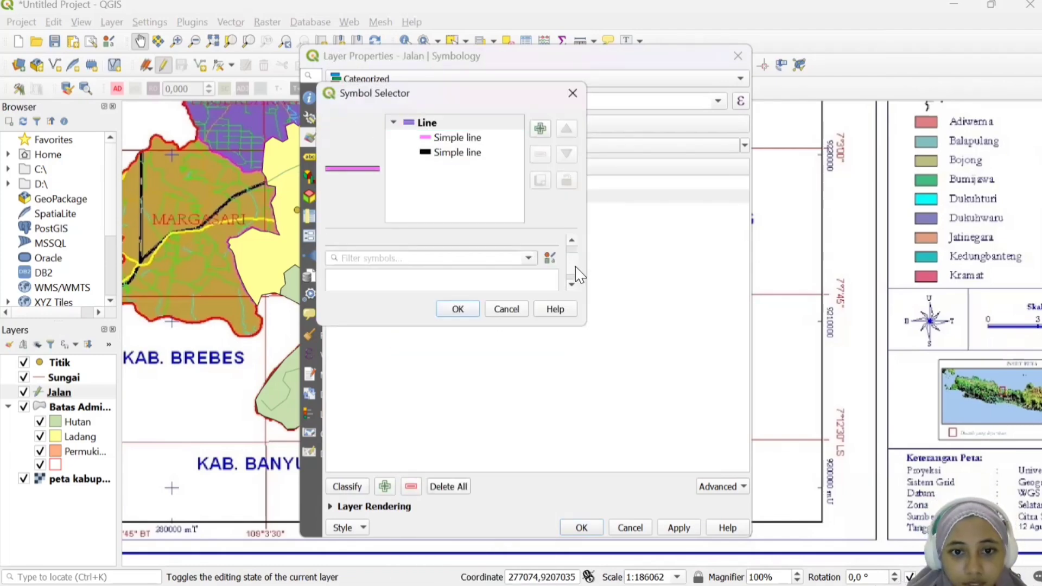
pyautogui.click(515, 259)
pyautogui.write('jalan')
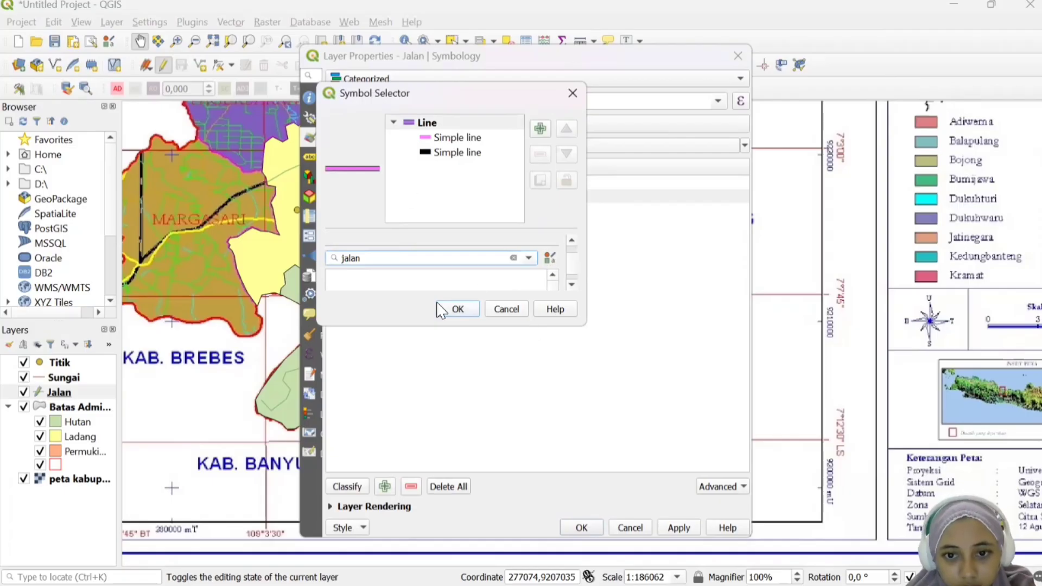
pyautogui.scroll(-2, 573, 279)
pyautogui.scroll(3, 499, 245)
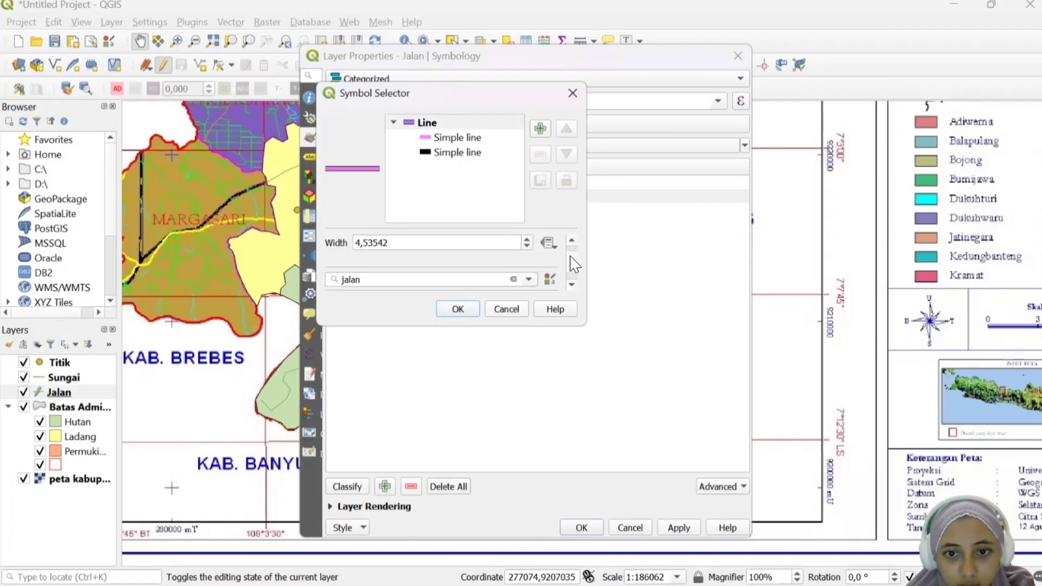
pyautogui.scroll(-2, 574, 264)
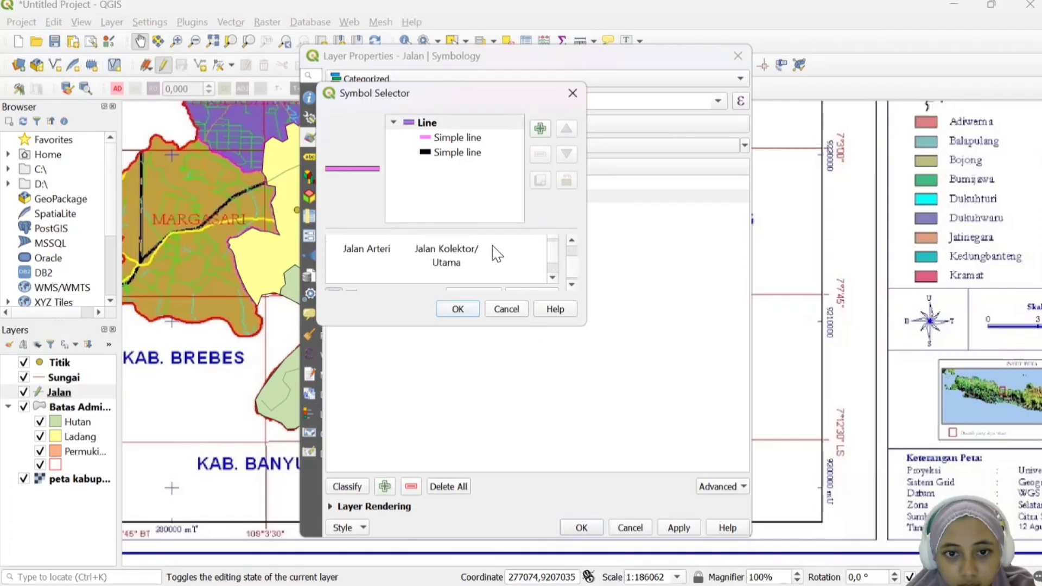
pyautogui.click(421, 263)
pyautogui.click(458, 308)
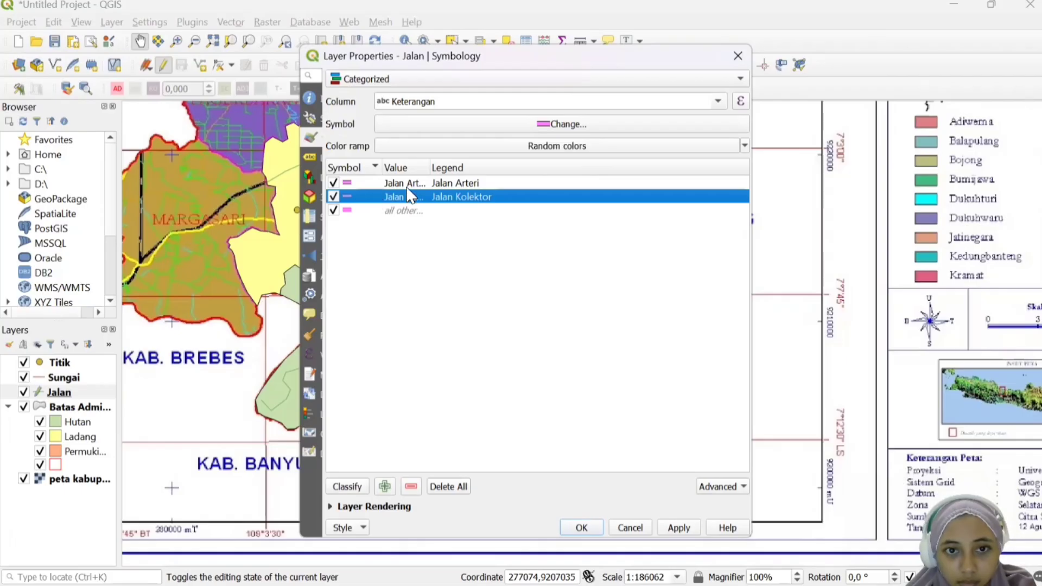
# Check the Jalan Kolektor symbol and apply the categorized symbology to the Jalan layer
pyautogui.doubleClick(409, 196)
pyautogui.click(458, 309)
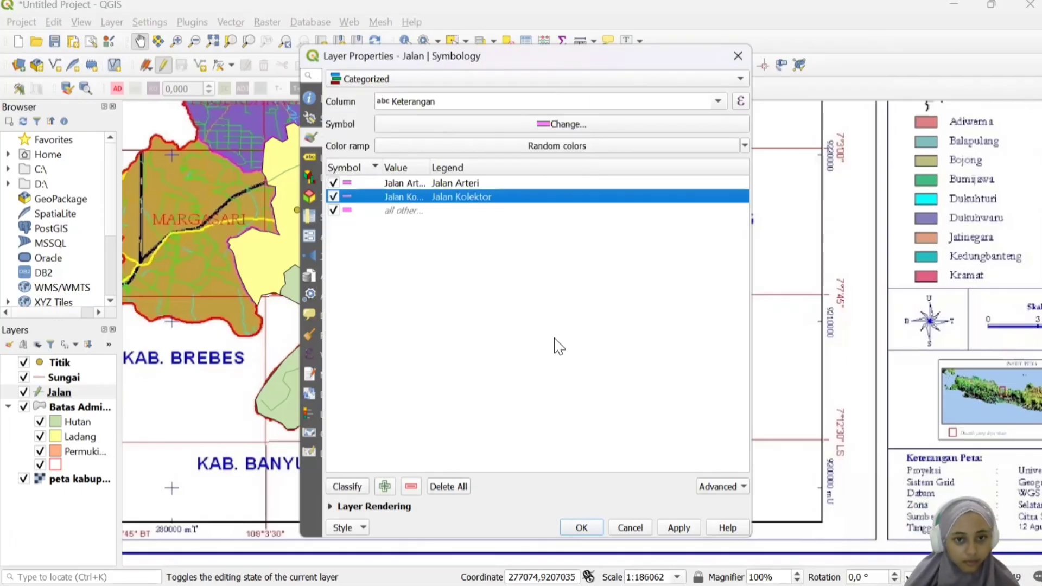
pyautogui.click(678, 528)
pyautogui.click(581, 527)
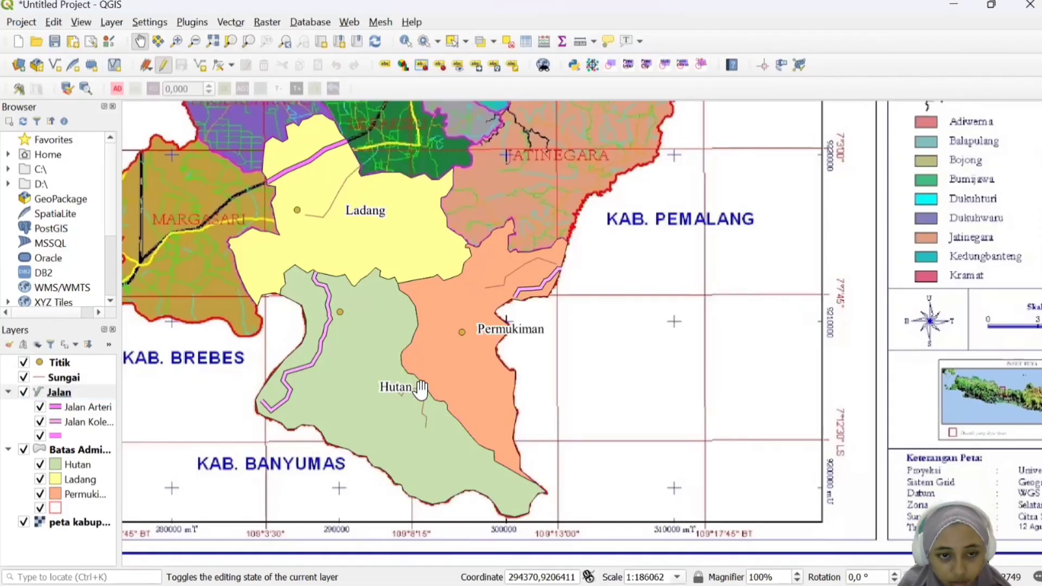
pyautogui.scroll(-1, 575, 551)
pyautogui.scroll(2, 482, 449)
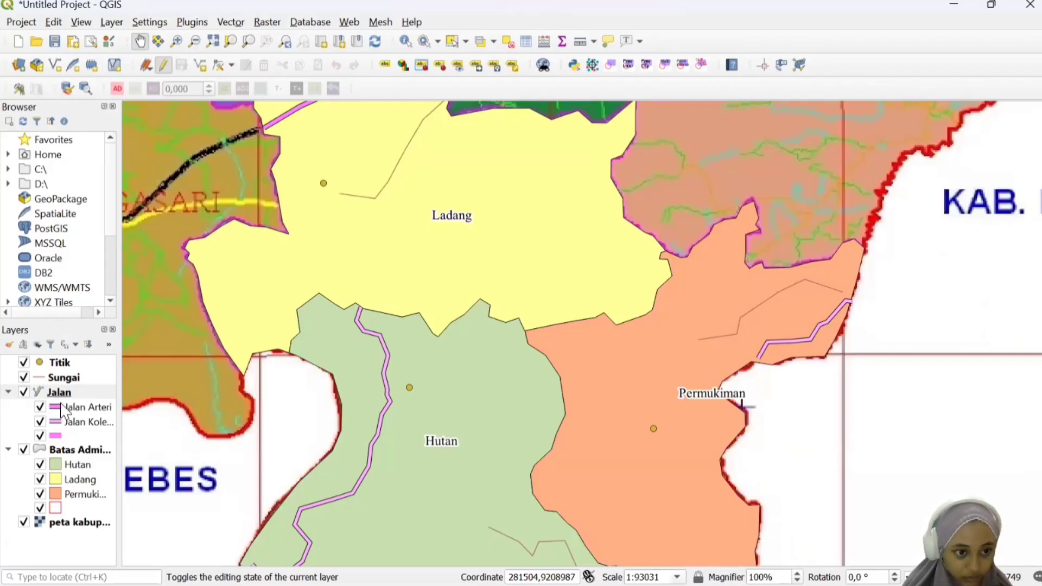
# Switch the Sungai layer's symbology to Categorized with Keterangan as the classification column and classify its categories
pyautogui.click(61, 381)
pyautogui.rightClick(68, 386)
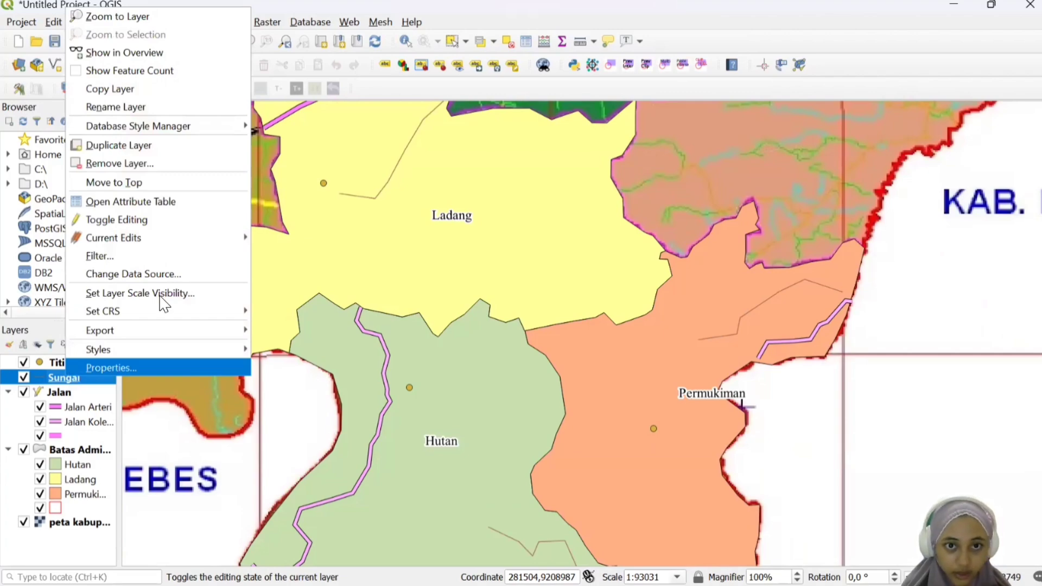
pyautogui.click(87, 366)
pyautogui.click(403, 85)
pyautogui.click(405, 92)
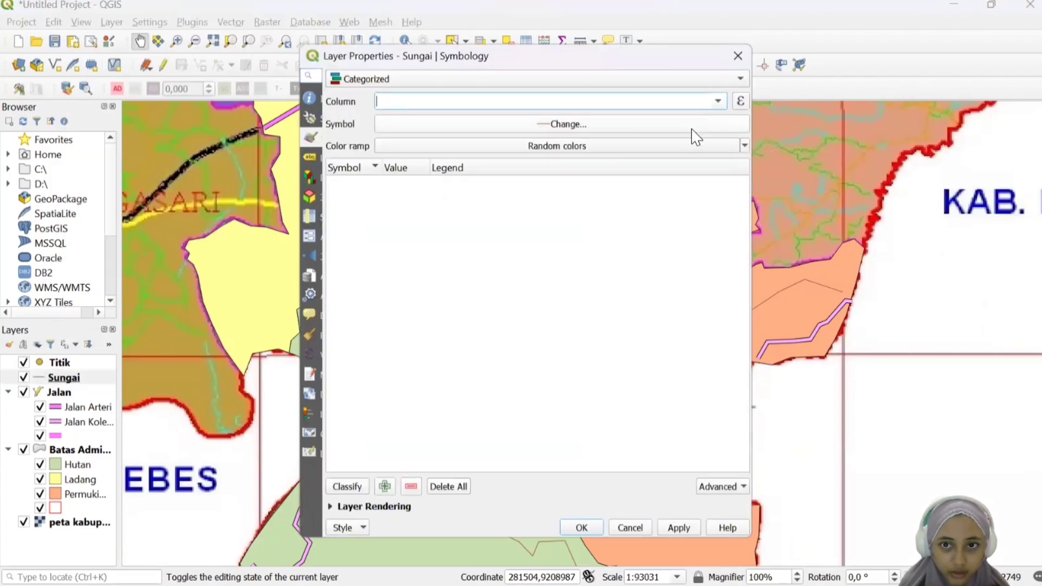
pyautogui.click(719, 103)
pyautogui.click(647, 140)
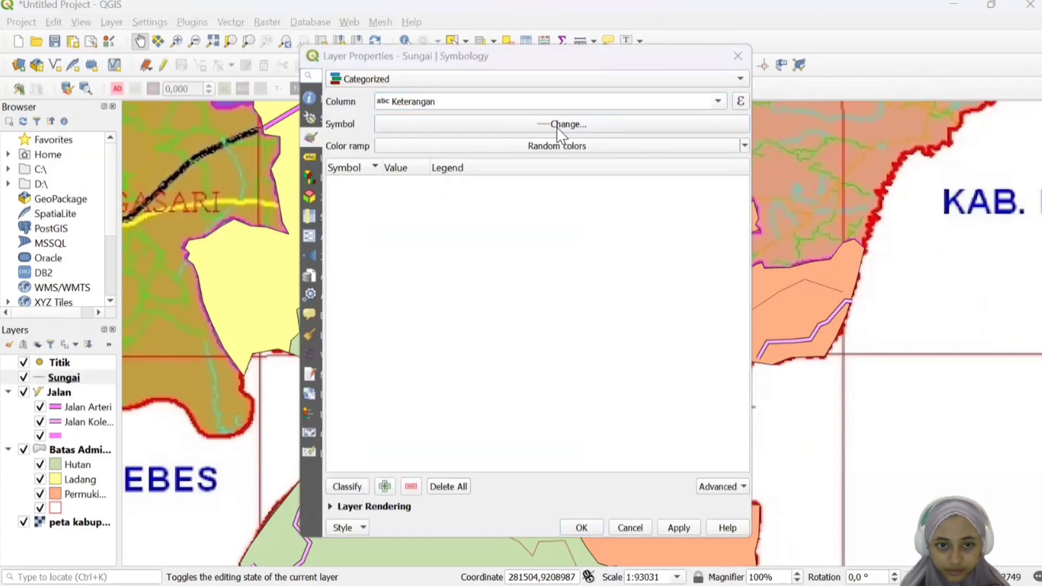
pyautogui.click(562, 123)
pyautogui.click(573, 93)
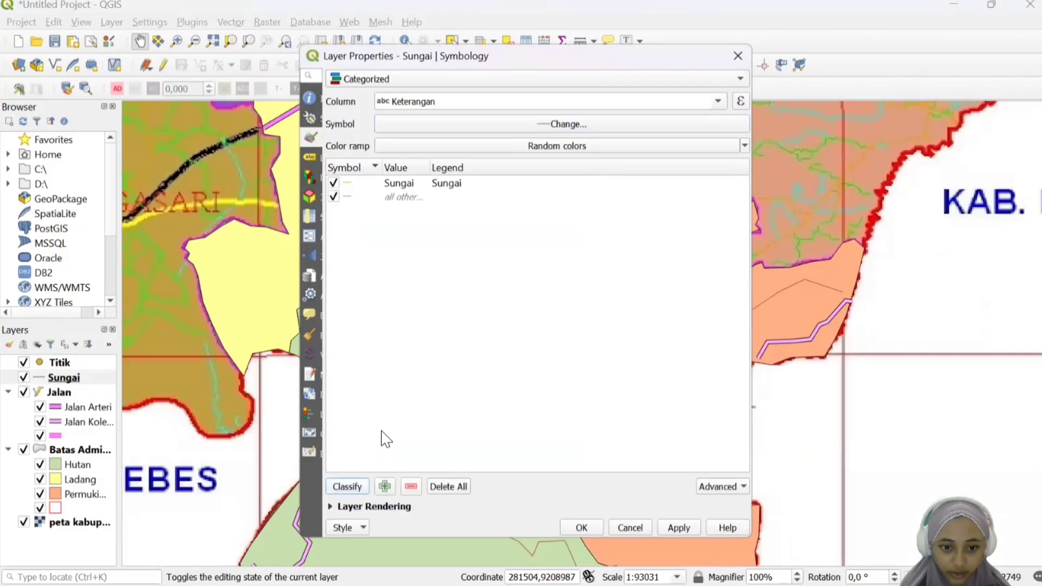
# Set the Sungai category symbol's line color to light cyan-blue (#8fdce6)
pyautogui.click(346, 186)
pyautogui.doubleClick(346, 187)
pyautogui.scroll(-5, 575, 293)
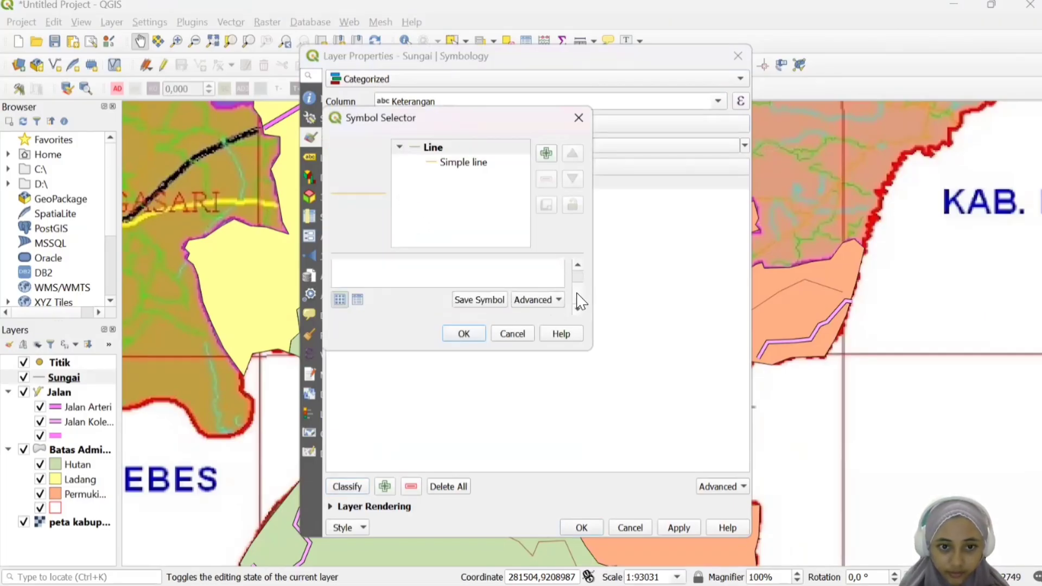
pyautogui.scroll(5, 578, 296)
pyautogui.click(559, 299)
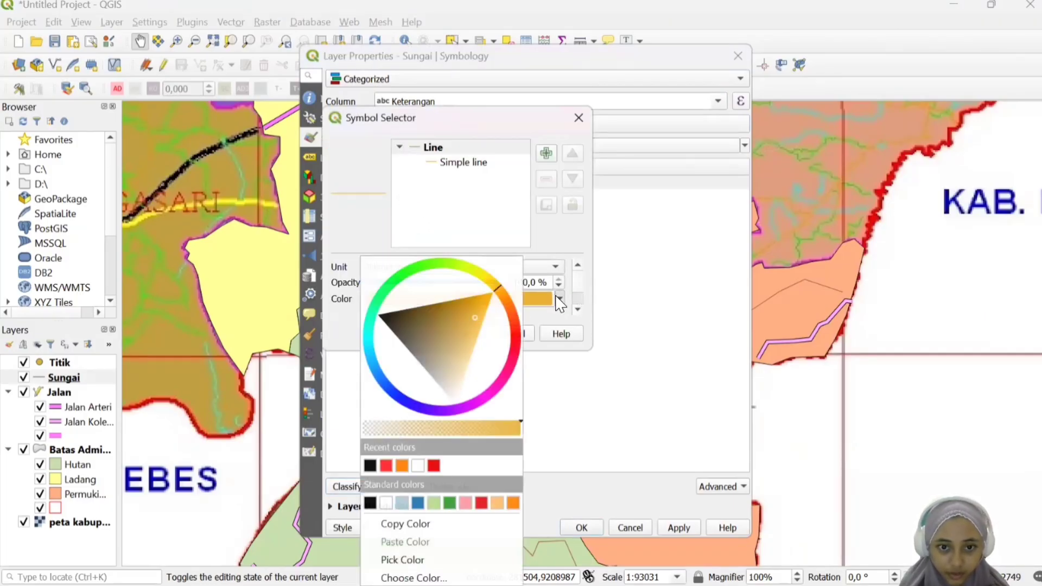
pyautogui.click(402, 503)
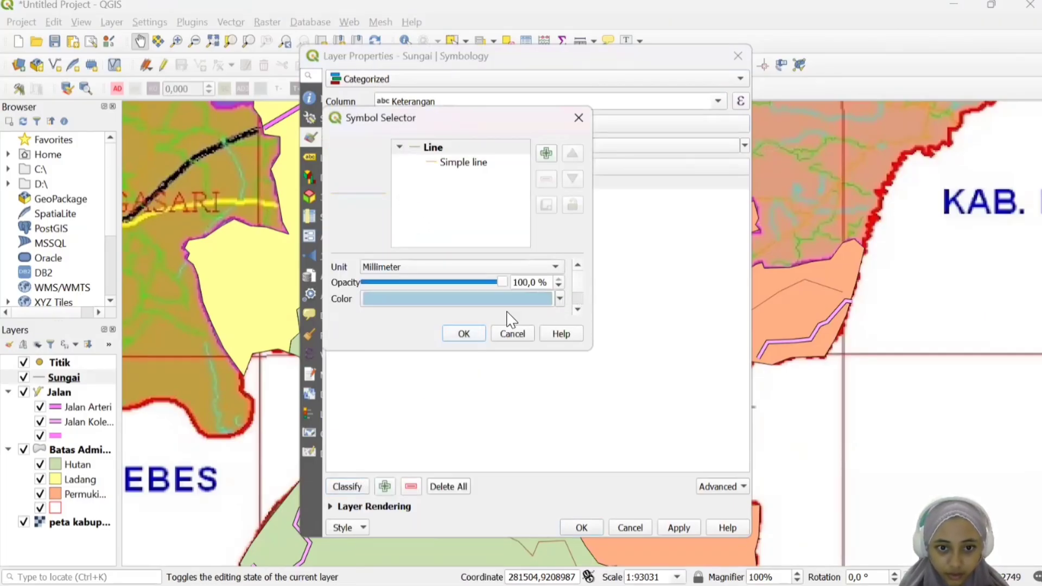
pyautogui.click(559, 299)
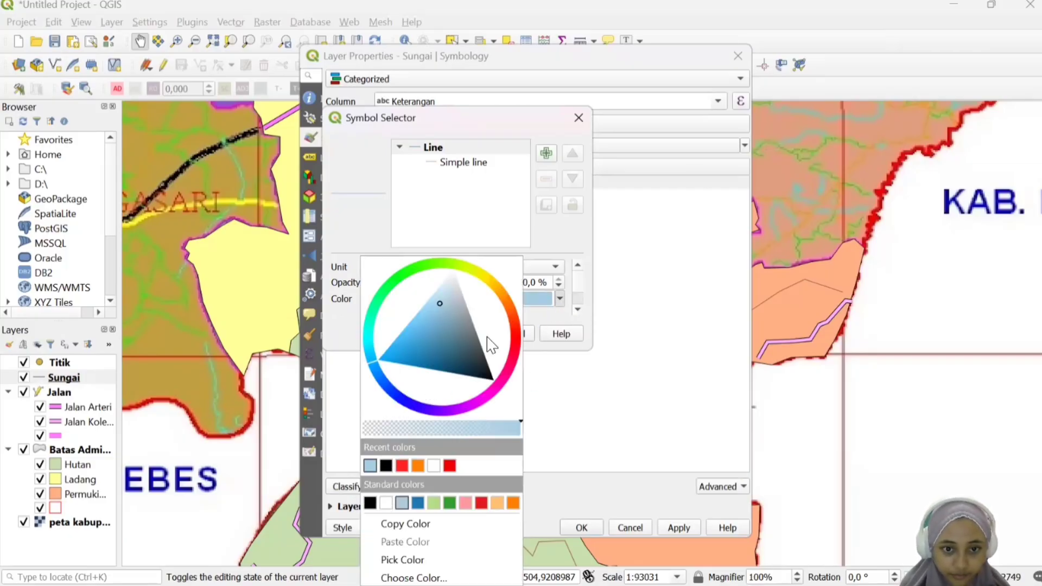
pyautogui.click(437, 311)
pyautogui.click(373, 346)
pyautogui.click(437, 310)
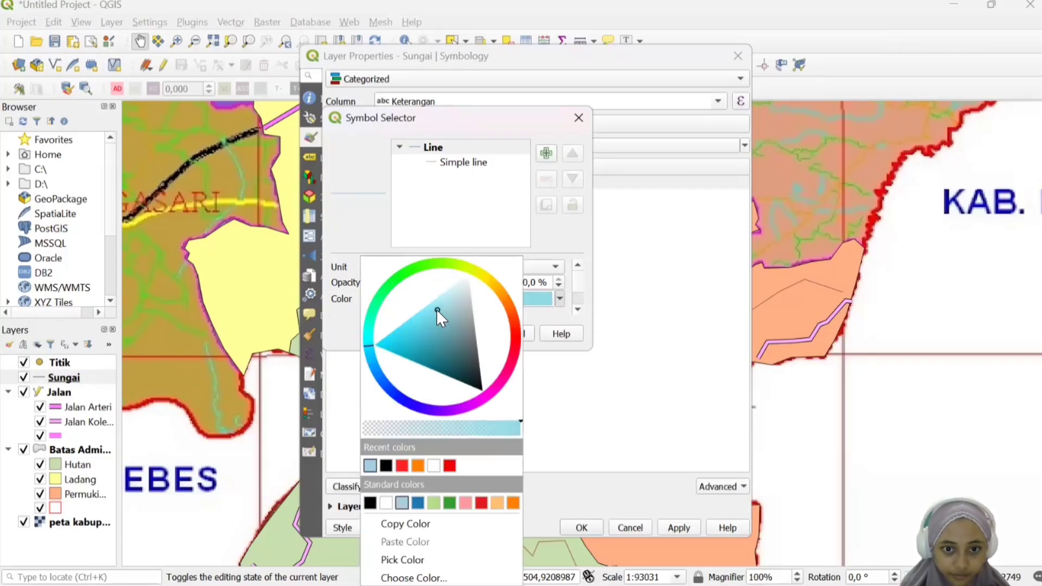
pyautogui.click(544, 317)
pyautogui.click(464, 334)
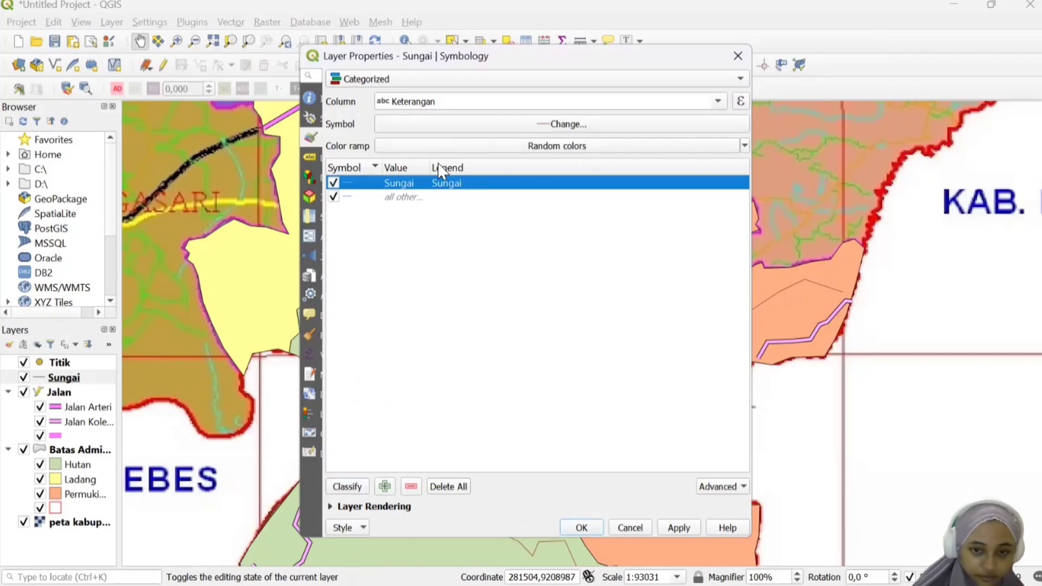
# Review the Sungai category symbol's color in its symbol settings and the color selection dialog
pyautogui.doubleClick(348, 183)
pyautogui.click(475, 333)
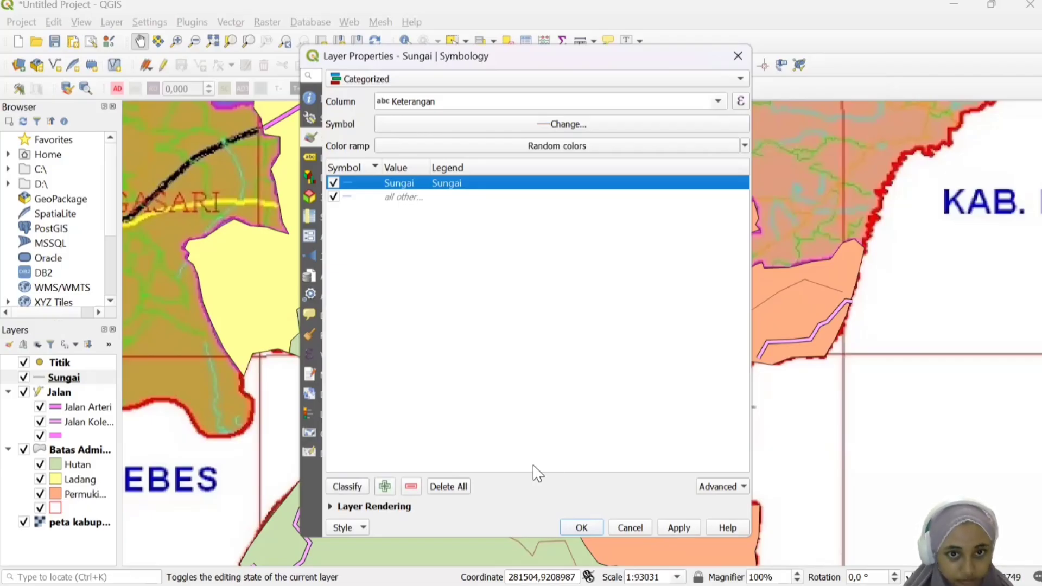
pyautogui.doubleClick(364, 190)
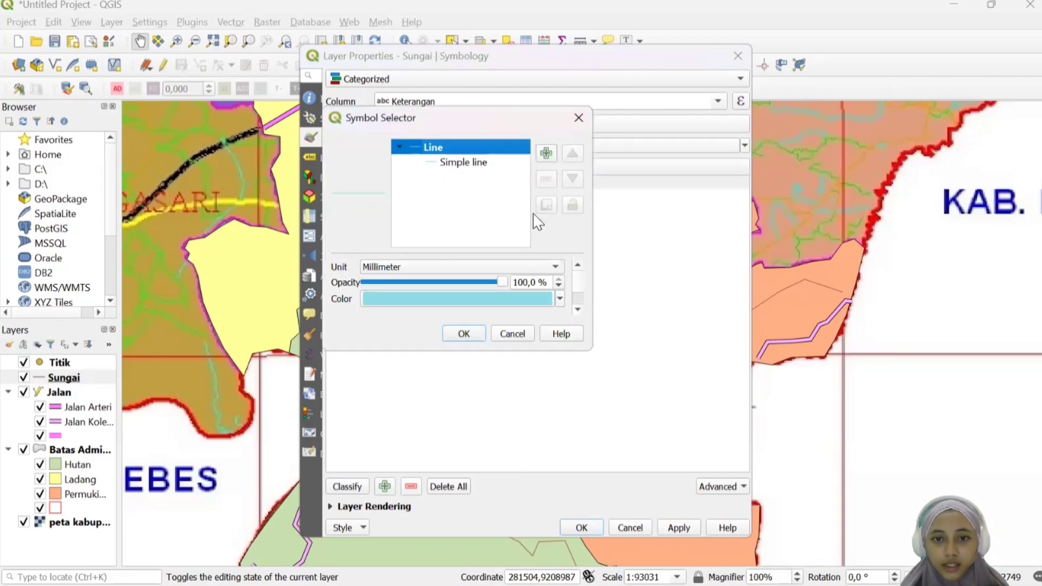
pyautogui.click(547, 274)
pyautogui.click(576, 249)
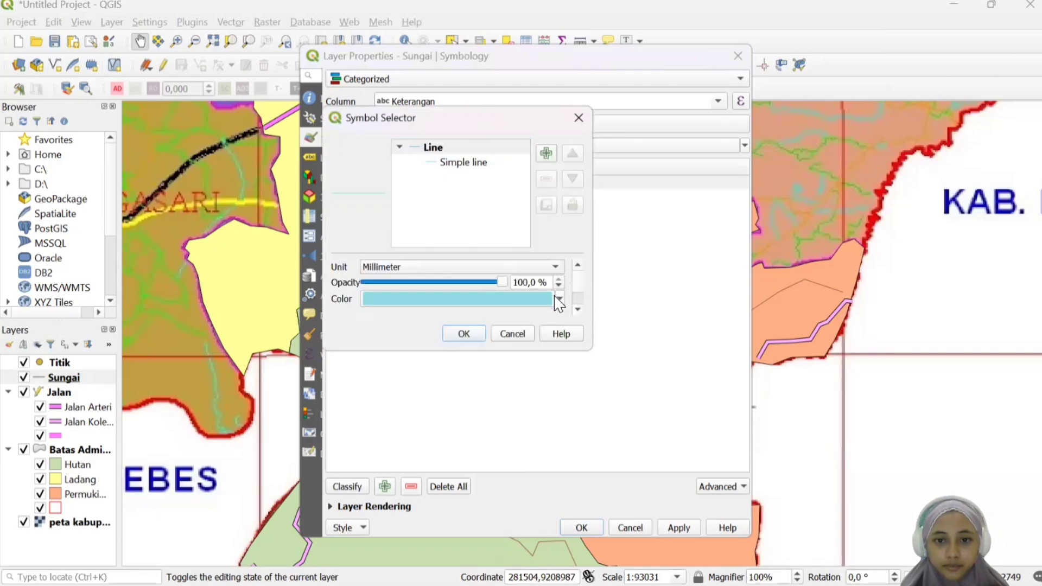
pyautogui.click(558, 302)
pyautogui.scroll(-1, 421, 197)
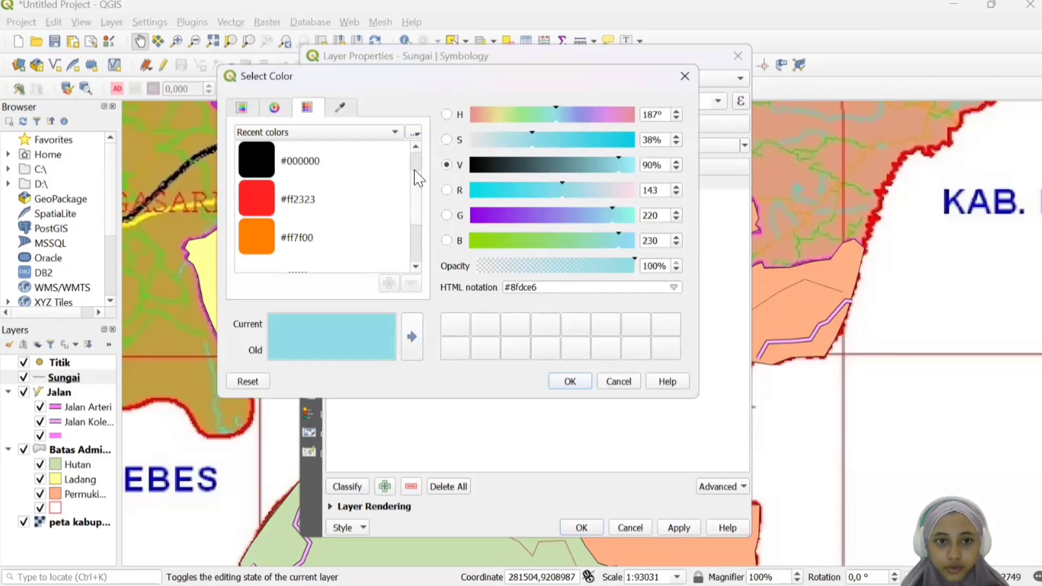
pyautogui.click(585, 382)
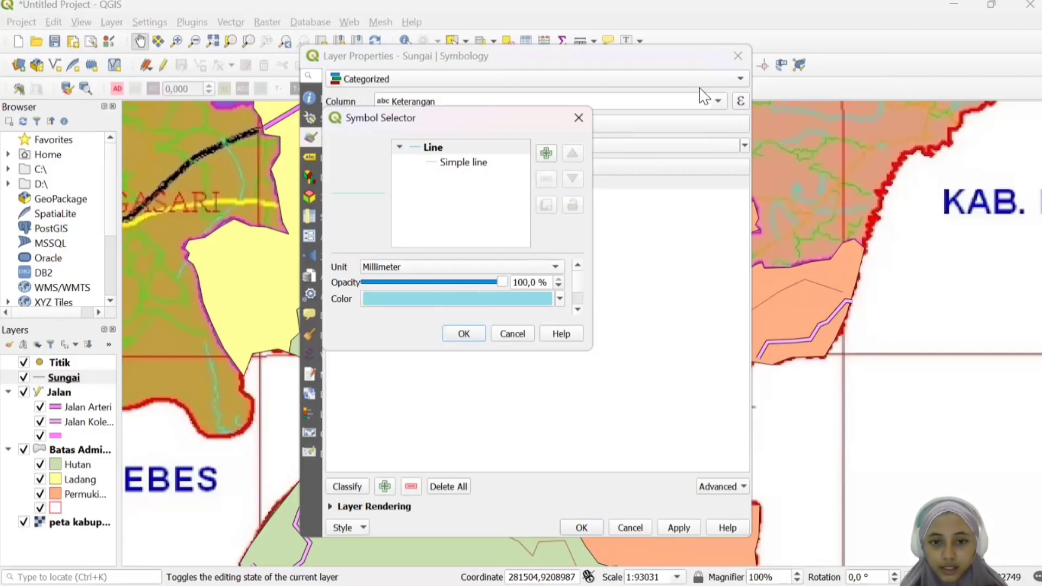
pyautogui.click(464, 333)
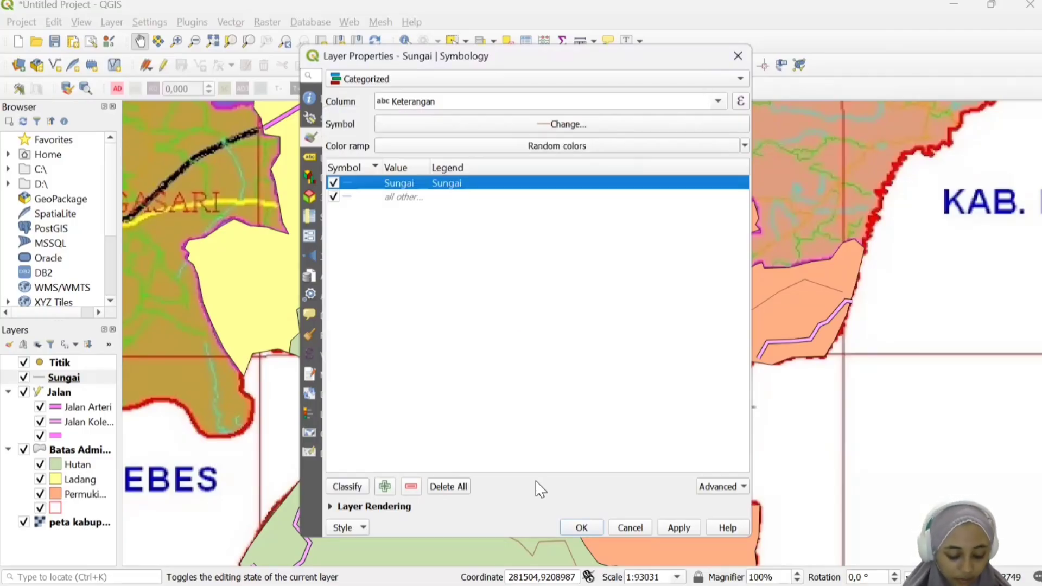
# Adjust the stroke width of the Sungai symbol's simple line, apply the layer's symbology and inspect the rivers on the map
pyautogui.doubleClick(350, 191)
pyautogui.click(472, 162)
pyautogui.scroll(-2, 488, 282)
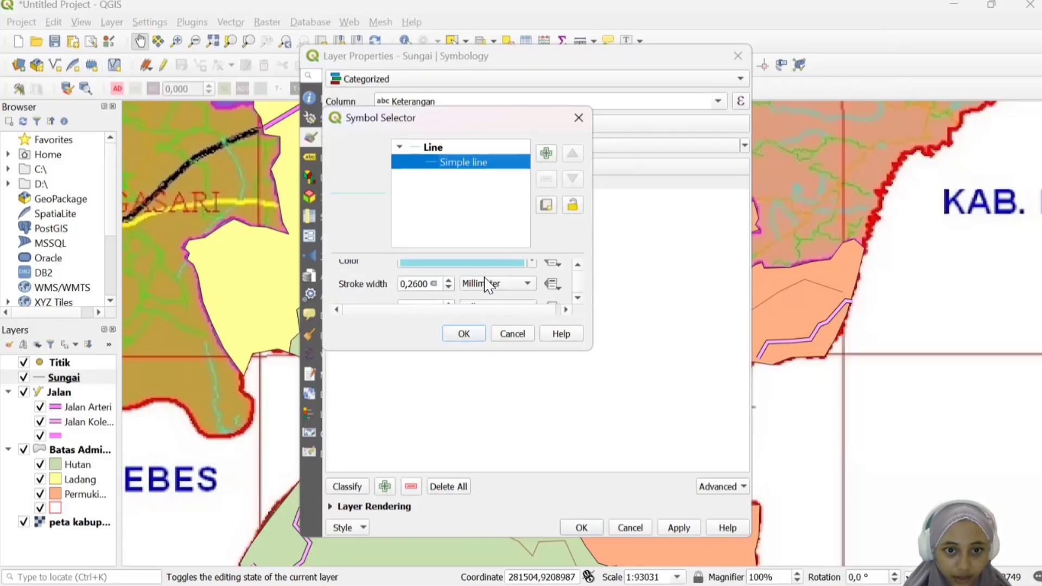
pyautogui.click(448, 286)
pyautogui.click(464, 334)
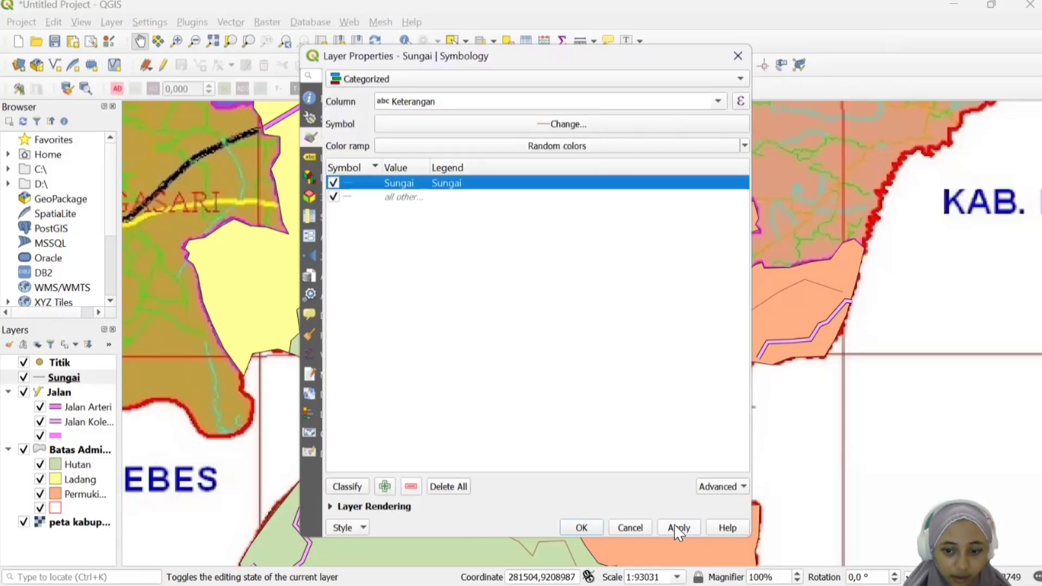
pyautogui.click(578, 528)
pyautogui.scroll(-1, 674, 377)
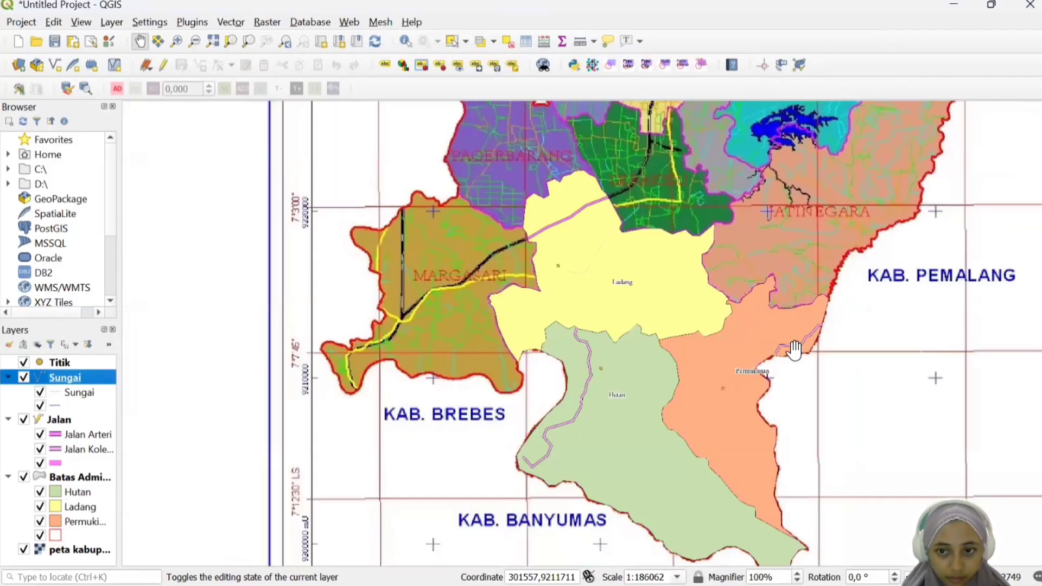
pyautogui.scroll(3, 698, 356)
pyautogui.scroll(-2, 567, 353)
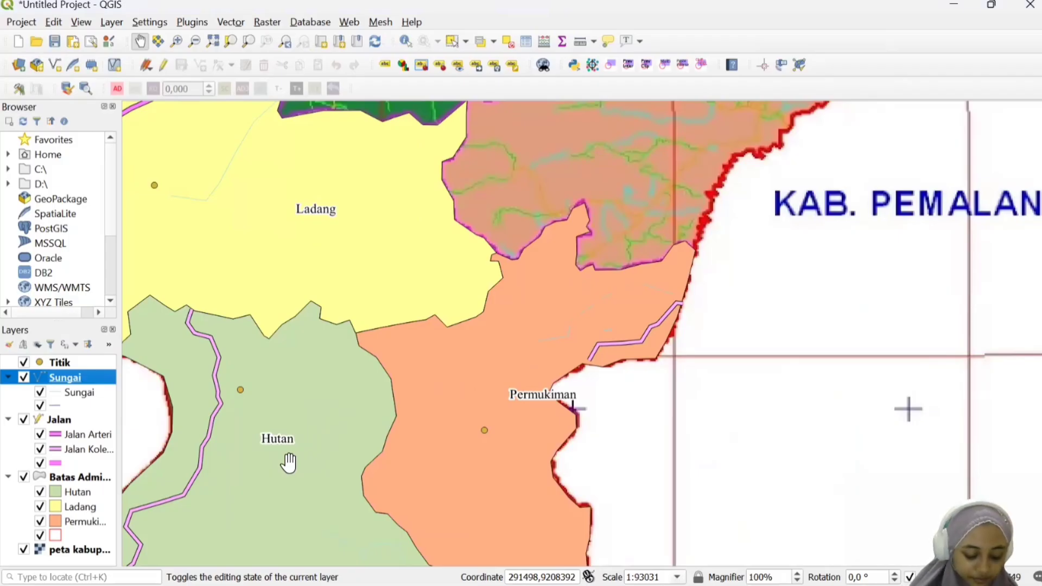
pyautogui.moveTo(298, 375); pyautogui.dragTo(433, 321)
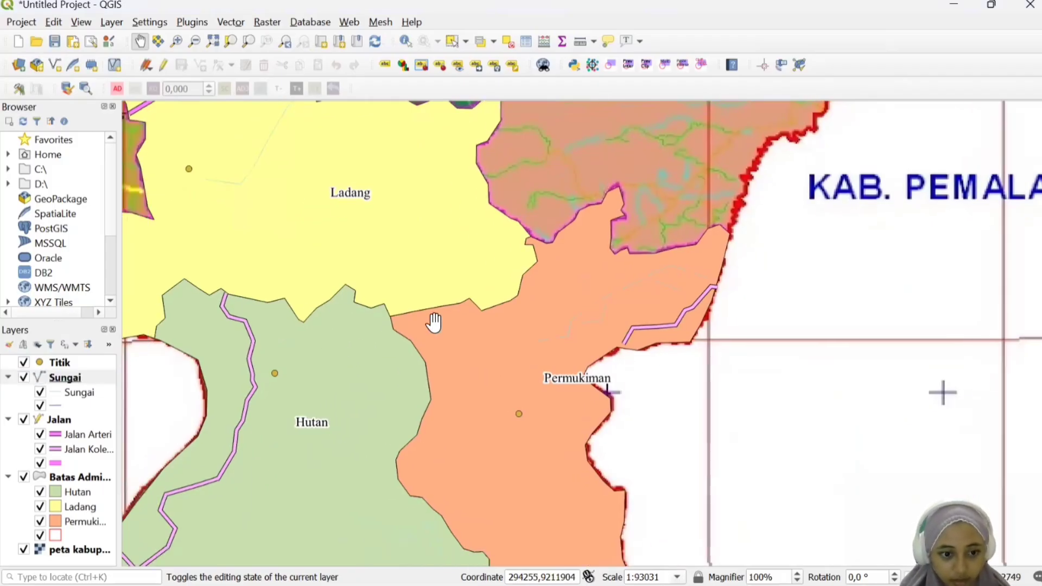
# Switch the Titik layer's symbology to Categorized with Keterangan as the classification column and classify its categories
pyautogui.rightClick(67, 364)
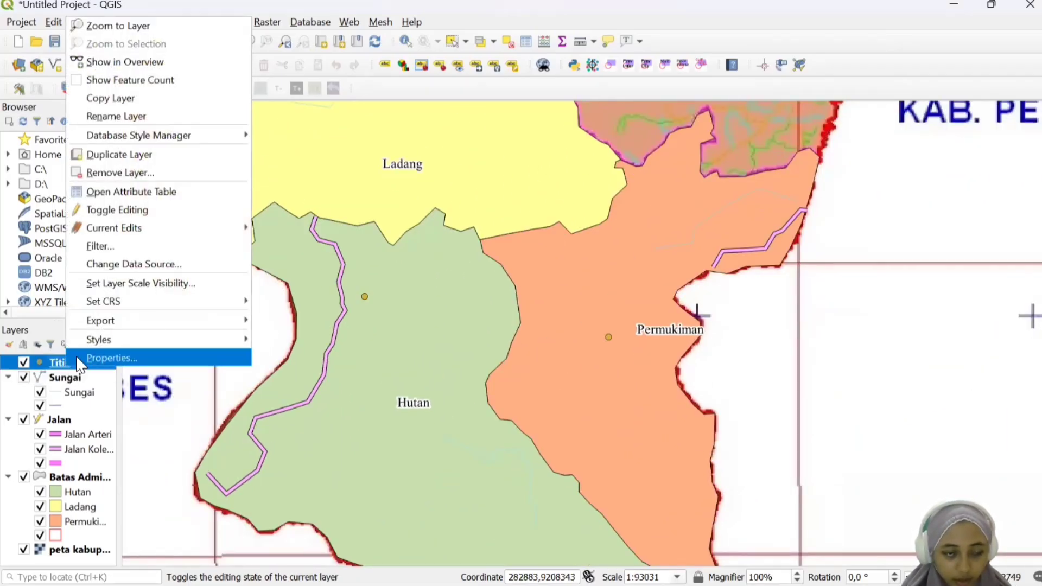
pyautogui.click(86, 355)
pyautogui.click(380, 79)
pyautogui.click(383, 94)
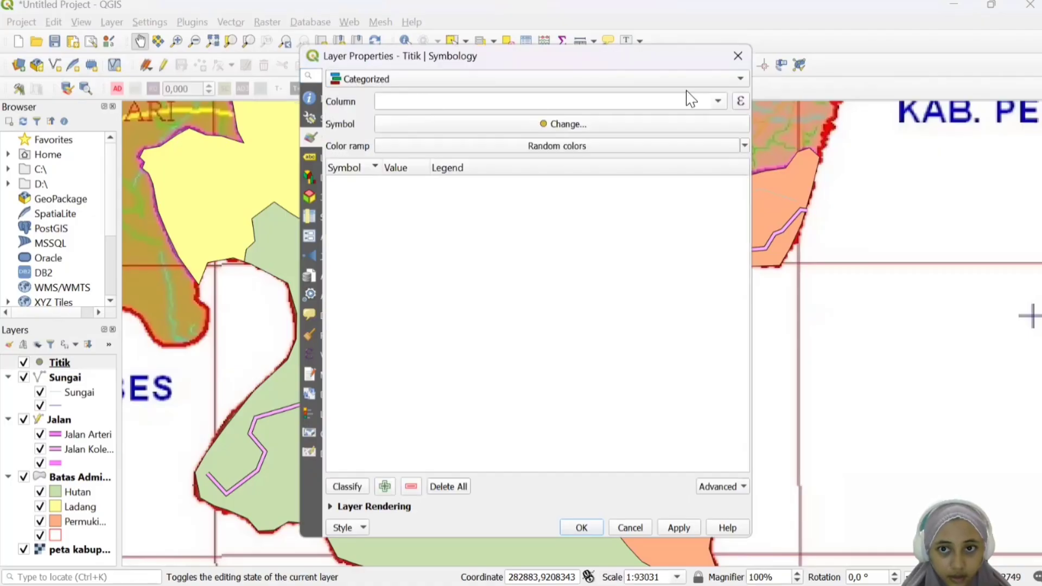
pyautogui.click(548, 124)
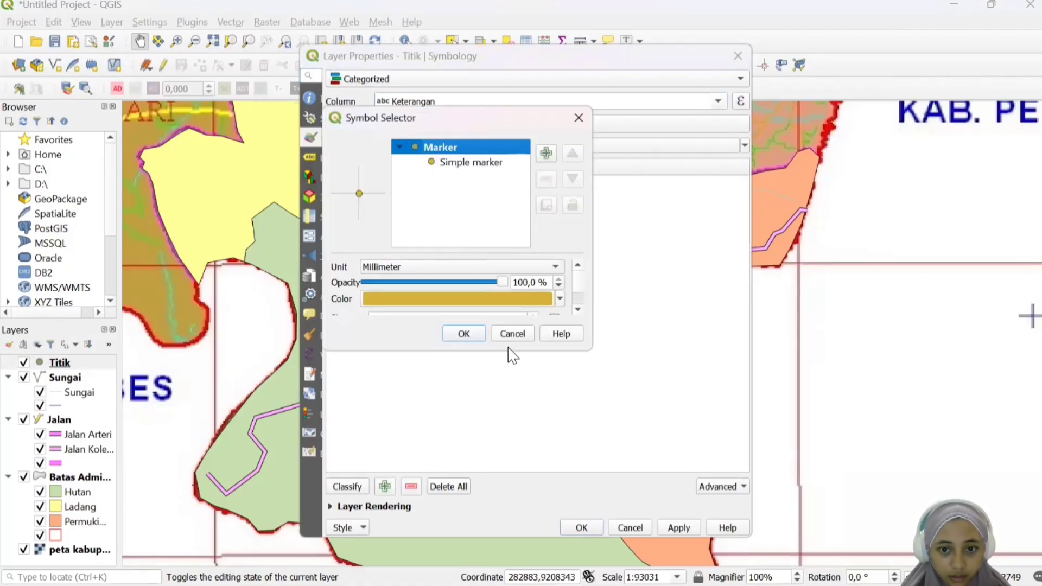
pyautogui.click(510, 333)
pyautogui.click(348, 486)
# Open the Masjid category's marker symbol and browse for a symbol file to import in the Style Manager
pyautogui.doubleClick(348, 196)
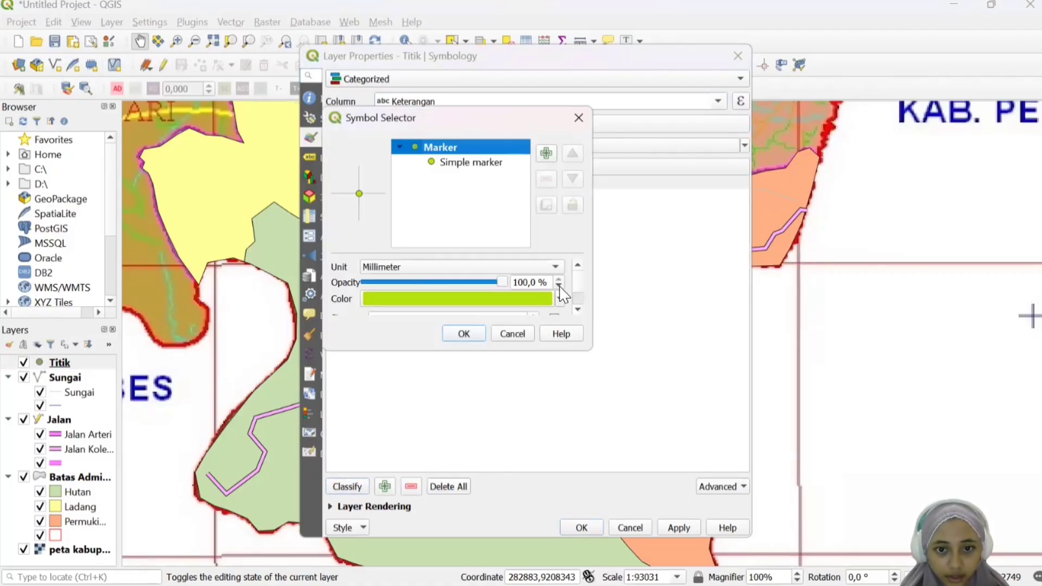
pyautogui.scroll(-5, 559, 287)
pyautogui.click(556, 283)
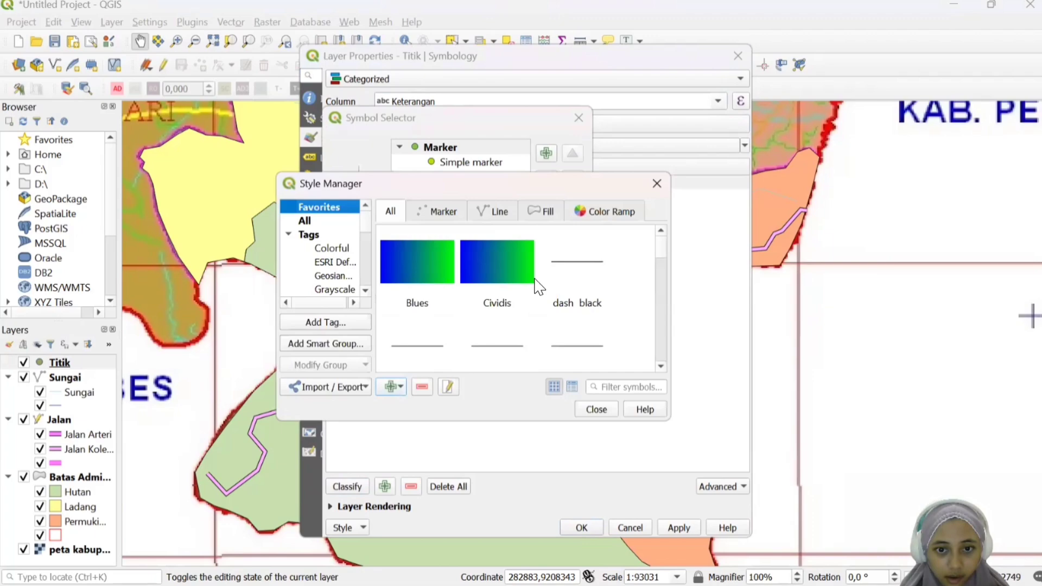
pyautogui.click(337, 386)
pyautogui.click(330, 421)
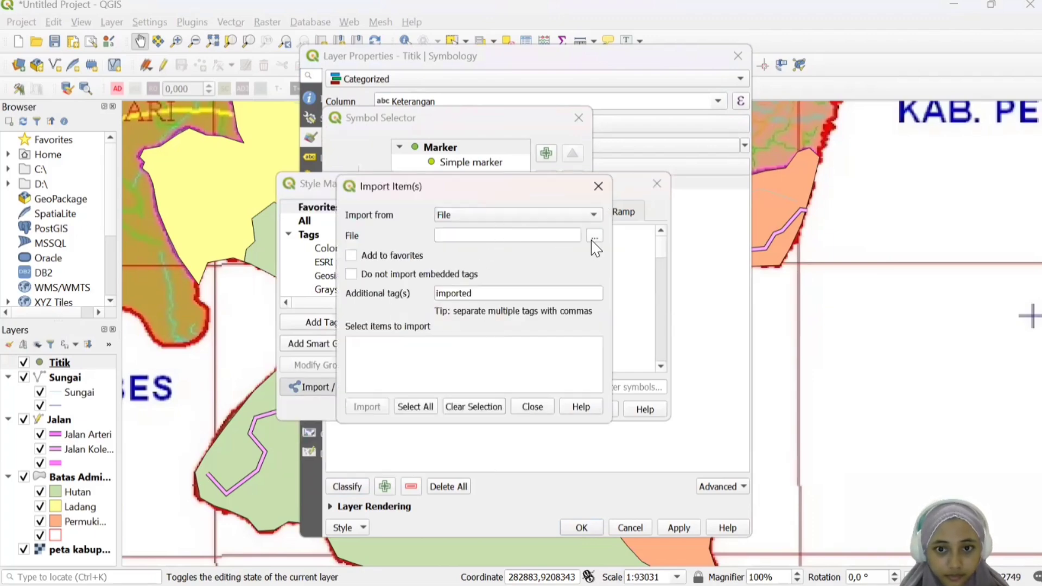
pyautogui.click(595, 236)
pyautogui.click(798, 301)
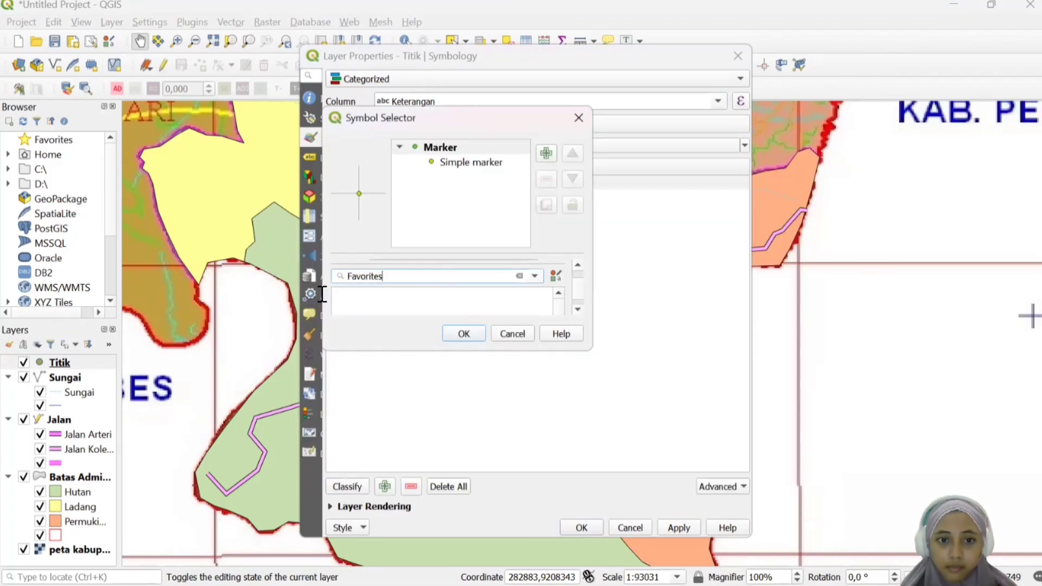
# Filter the symbol library for Masjid and assign the Masjid marker to the Masjid category
pyautogui.doubleClick(334, 284)
pyautogui.write('Masjid')
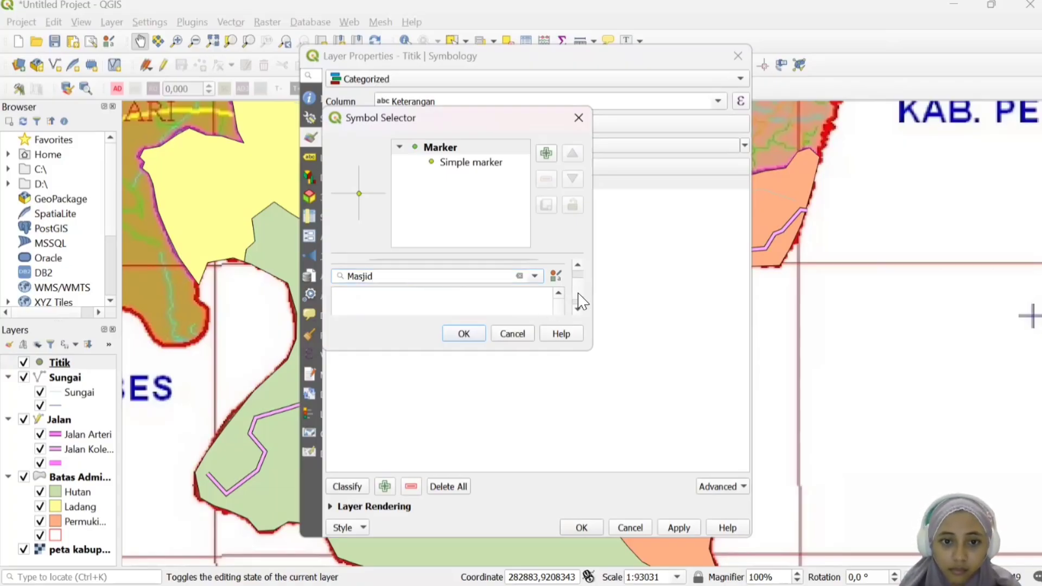
pyautogui.scroll(-2, 580, 295)
pyautogui.click(377, 271)
pyautogui.click(461, 333)
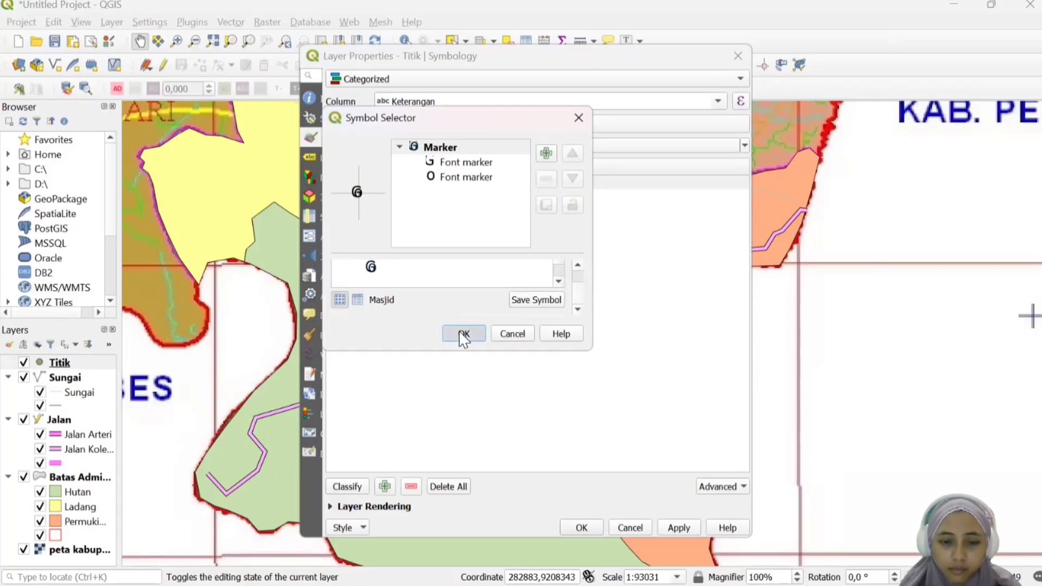
# Filter the symbol library for puskesmas and assign the matching marker to the Puskesmas category
pyautogui.doubleClick(346, 198)
pyautogui.scroll(-3, 579, 293)
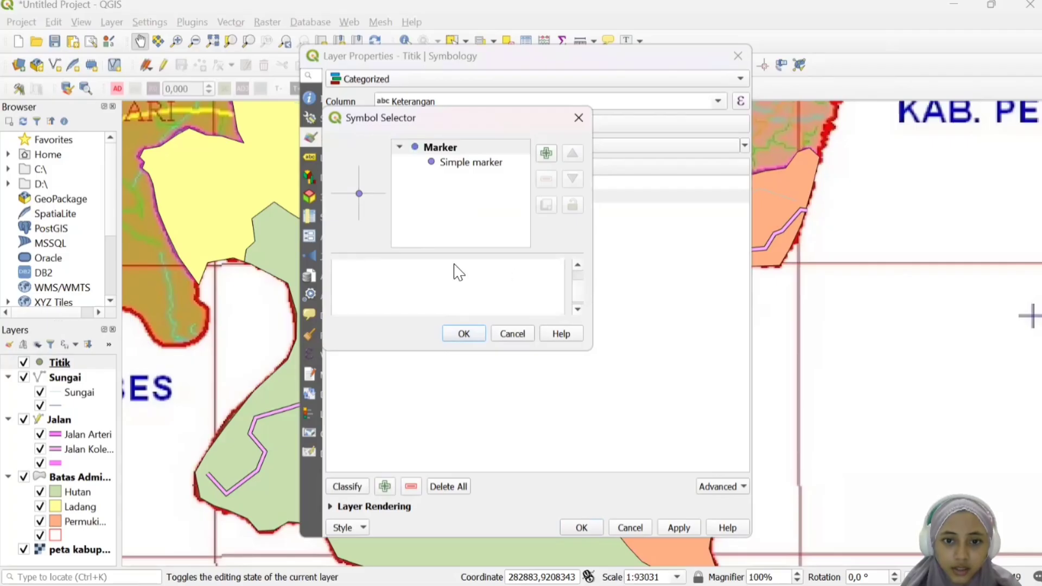
pyautogui.scroll(2, 580, 296)
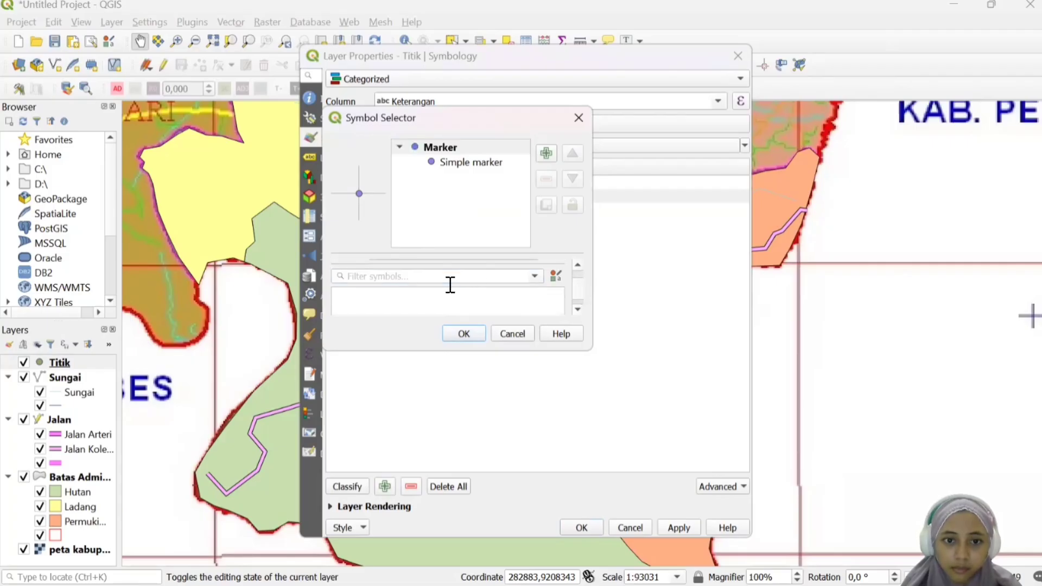
pyautogui.click(500, 277)
pyautogui.write('puskesmas')
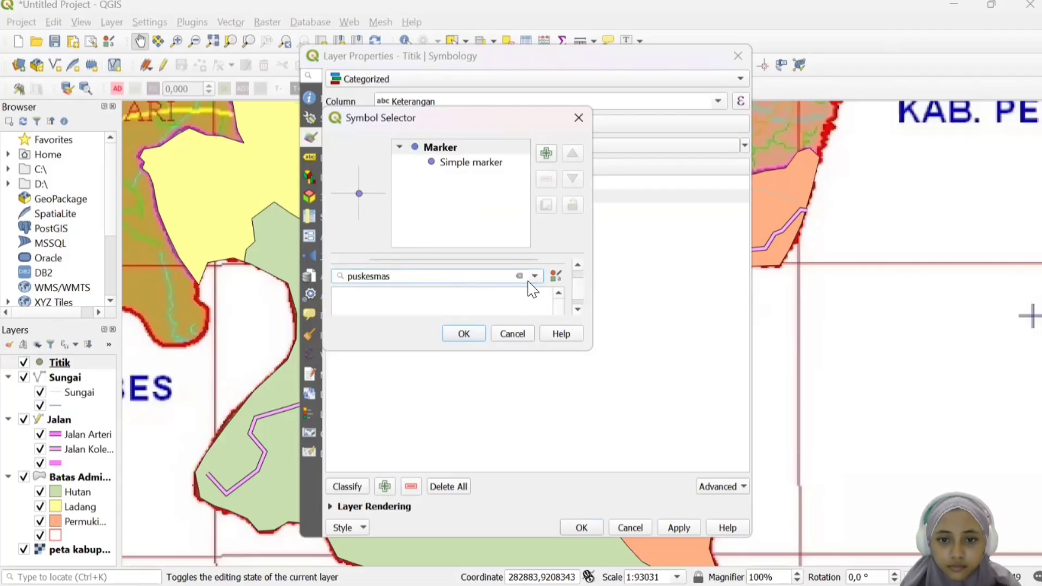
pyautogui.scroll(-2, 530, 288)
pyautogui.click(374, 269)
pyautogui.click(464, 334)
# Filter the symbols for "pen", assign the green font marker to the Sekolah category and apply the Titik layer's symbology
pyautogui.doubleClick(348, 211)
pyautogui.scroll(-3, 579, 301)
pyautogui.scroll(2, 579, 288)
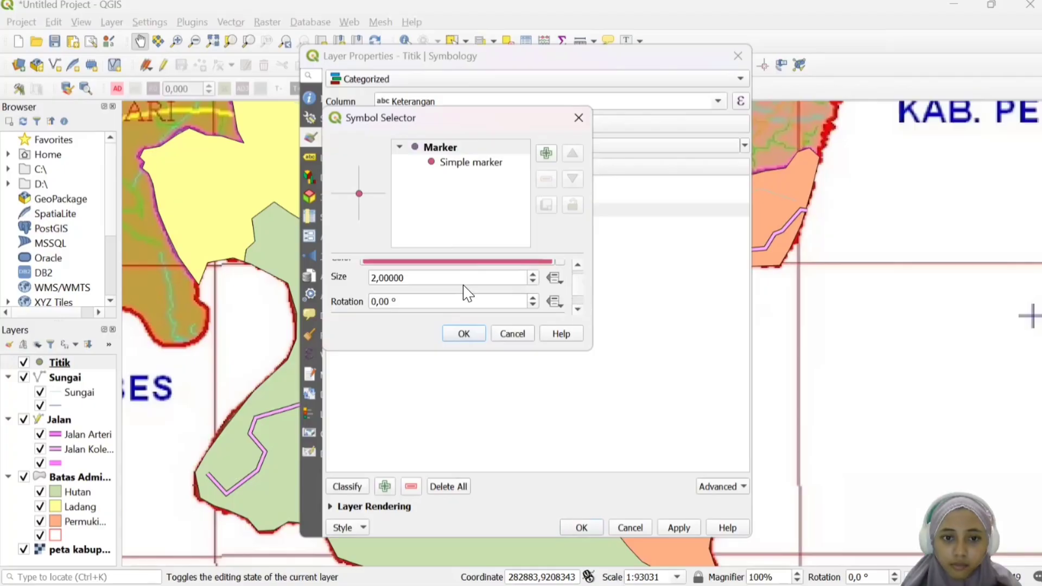
pyautogui.scroll(-1, 581, 294)
pyautogui.click(482, 269)
pyautogui.write('pen')
pyautogui.scroll(-2, 577, 293)
pyautogui.click(371, 287)
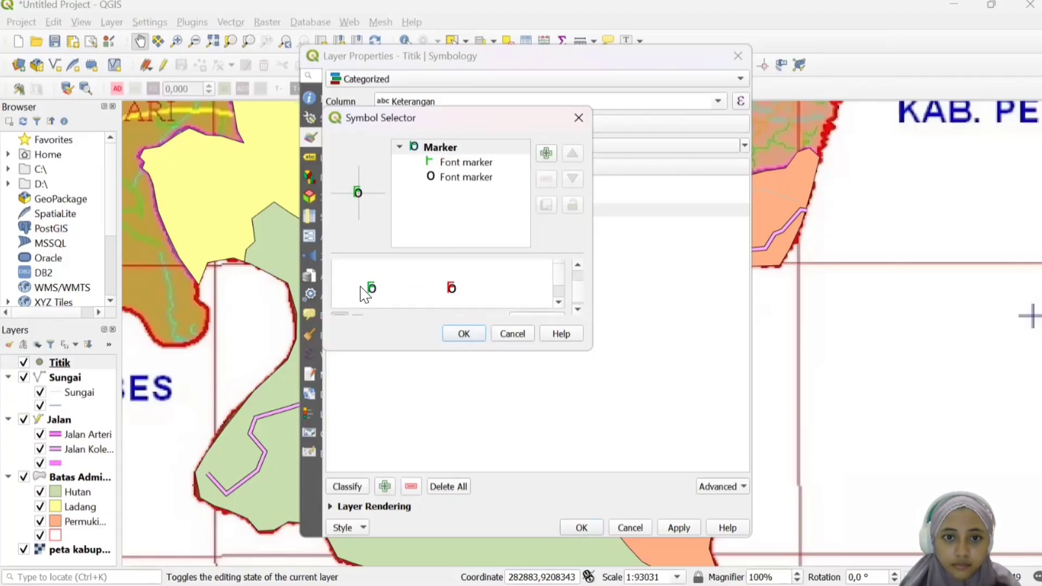
pyautogui.scroll(-2, 550, 283)
pyautogui.click(464, 333)
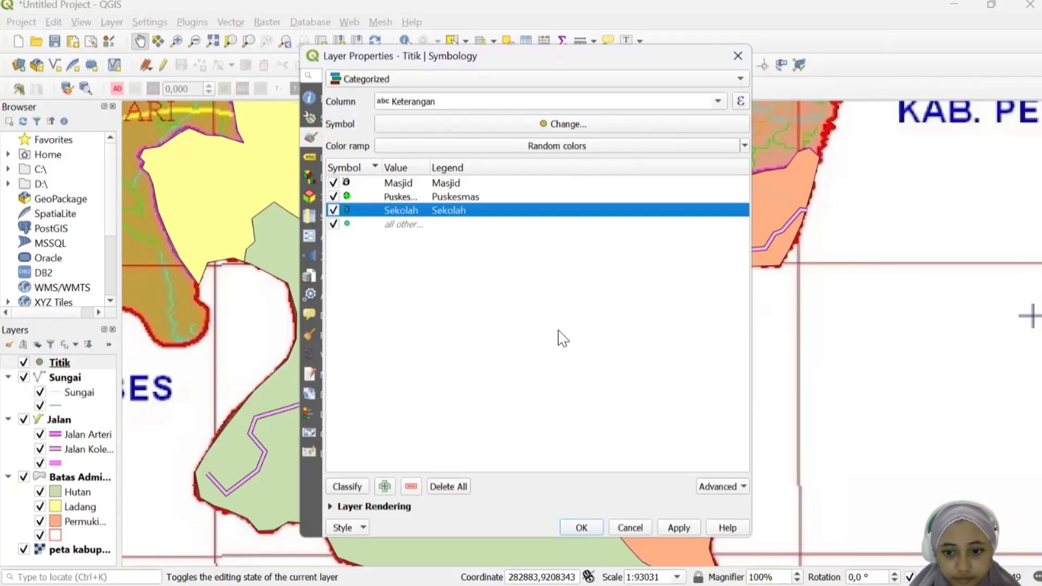
pyautogui.click(678, 527)
pyautogui.click(581, 528)
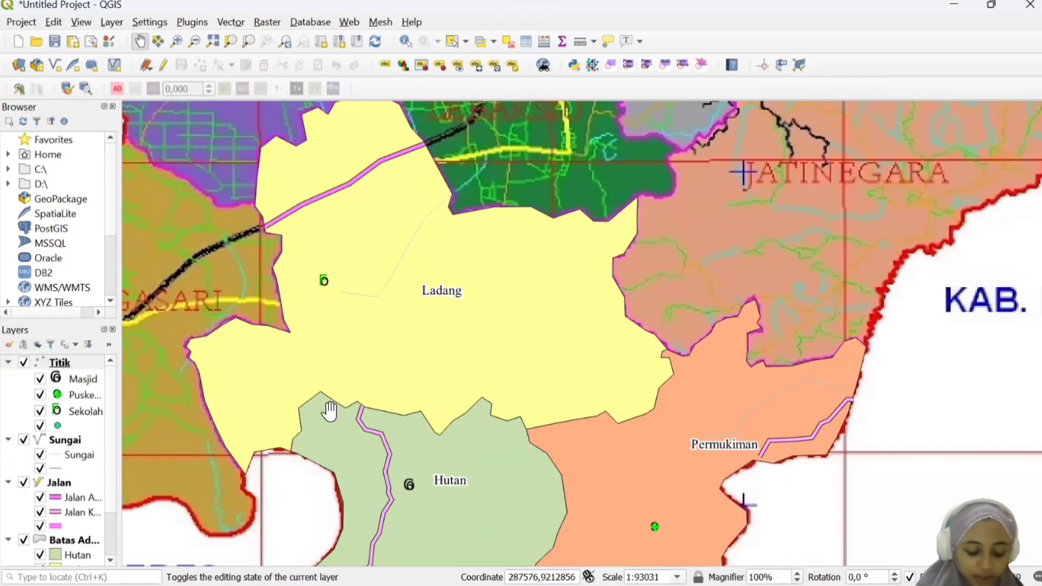
# Add the IK 50 TEG contour vector layer to the project and bring up the Clipper tool for clipping it
pyautogui.click(110, 21)
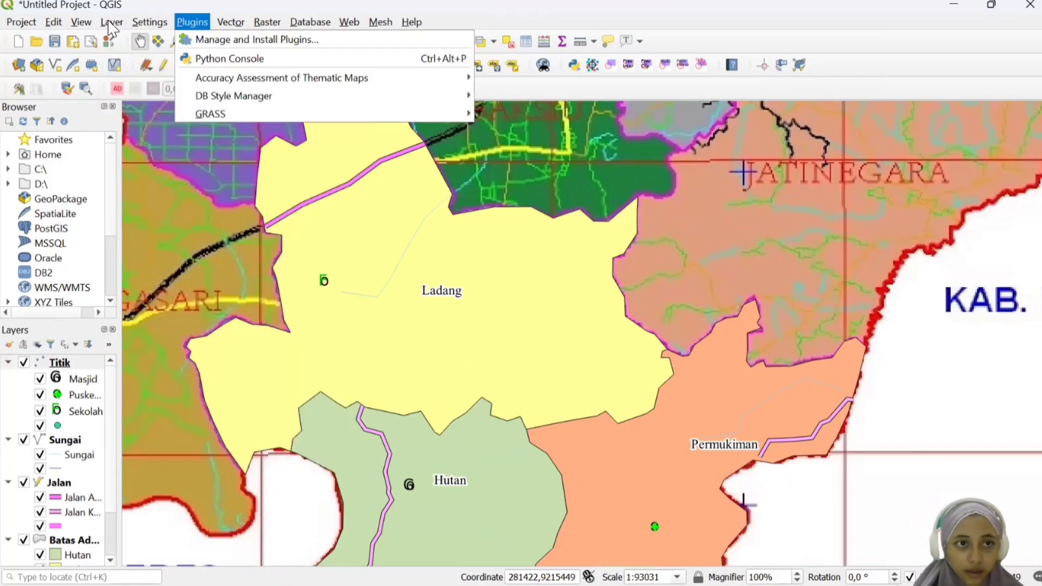
pyautogui.moveTo(141, 58)
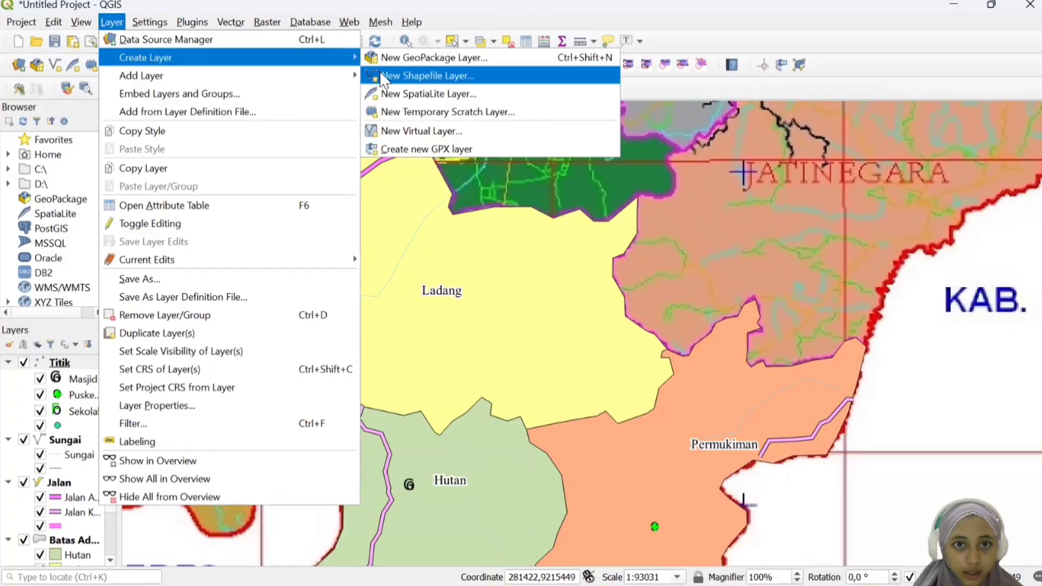
pyautogui.moveTo(290, 74)
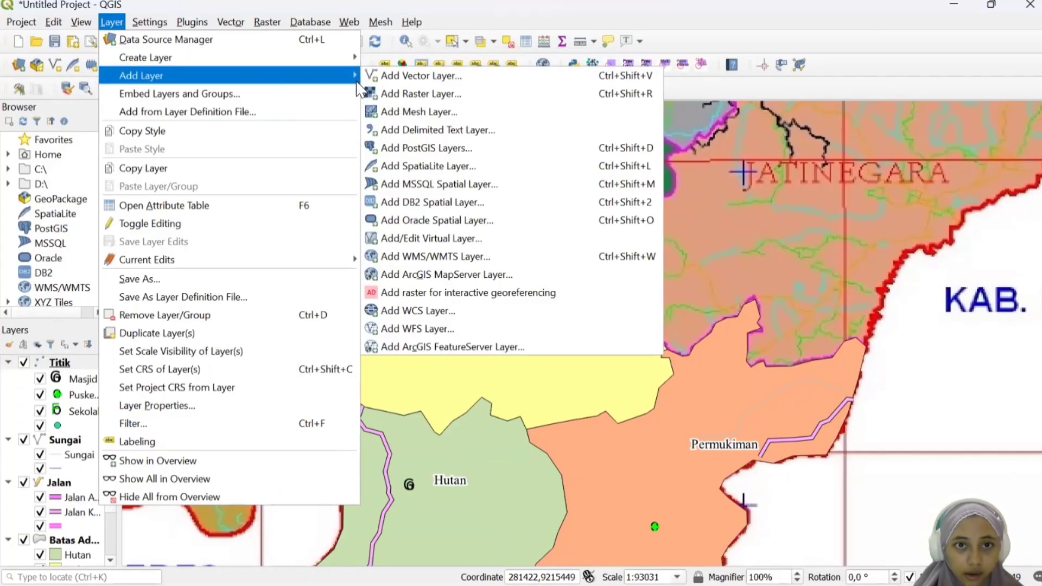
pyautogui.click(395, 85)
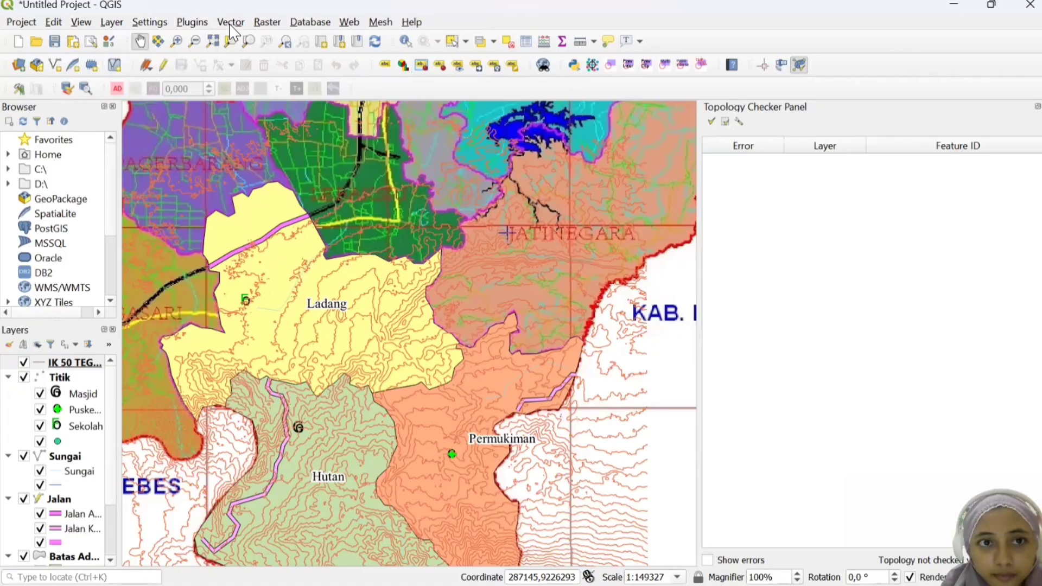
pyautogui.click(230, 22)
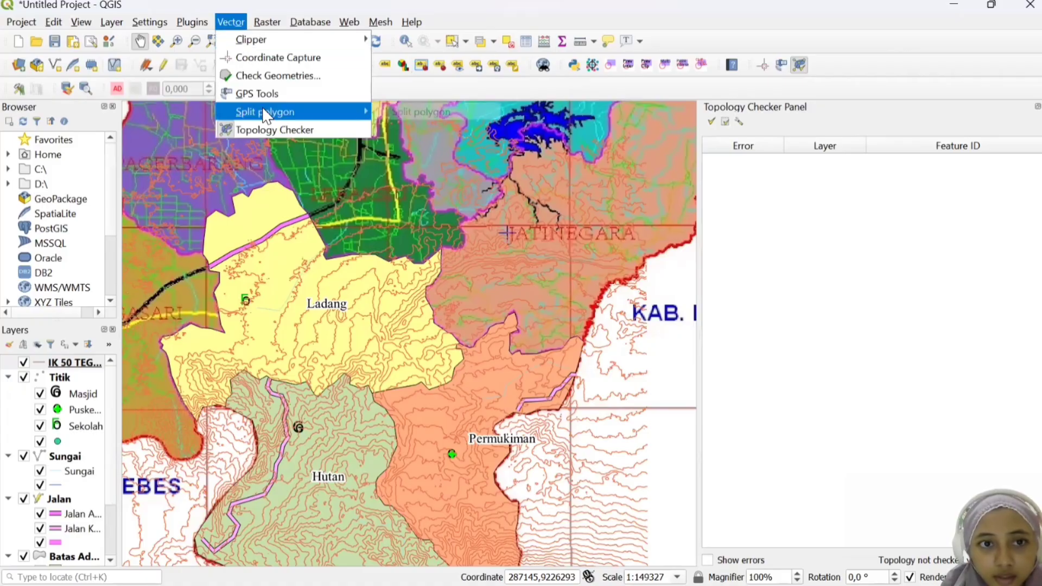
pyautogui.moveTo(317, 41)
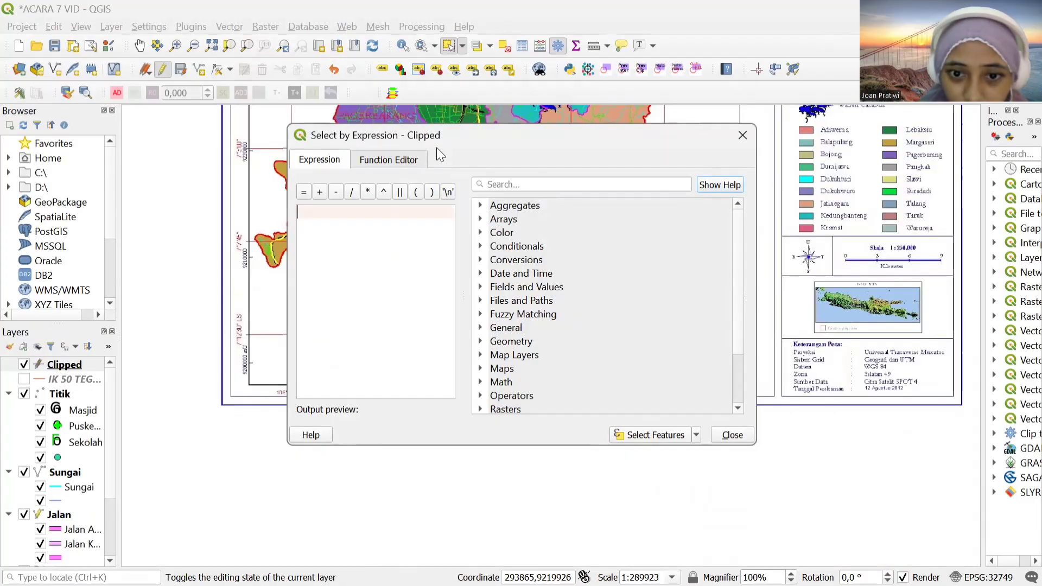
# Select features in the Clipped layer with the expression "ELEVATION" % 200
pyautogui.write('"ELEVATION"')
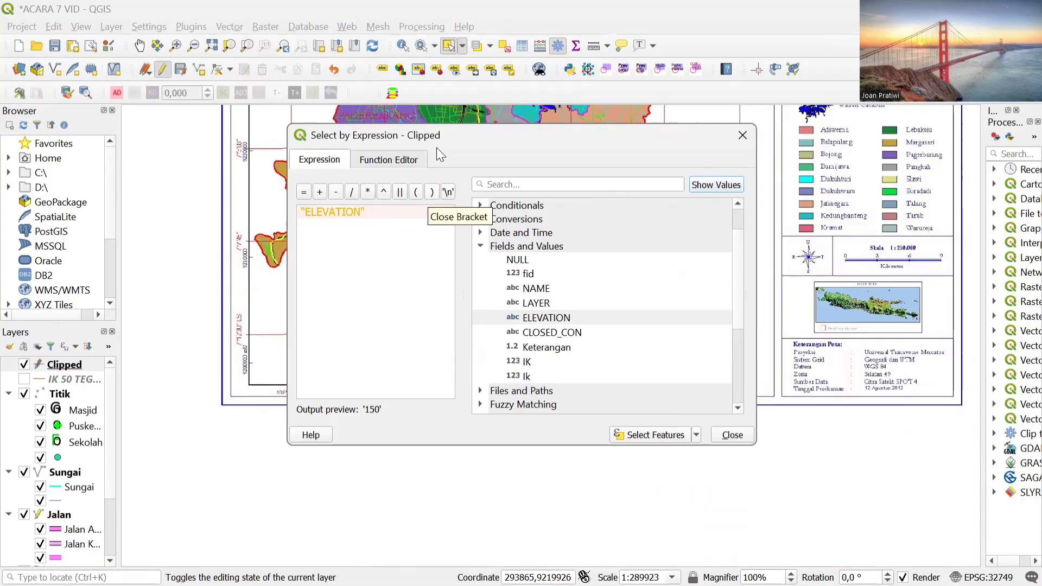
pyautogui.scroll(-4, 603, 306)
pyautogui.click(481, 330)
pyautogui.doubleClick(510, 357)
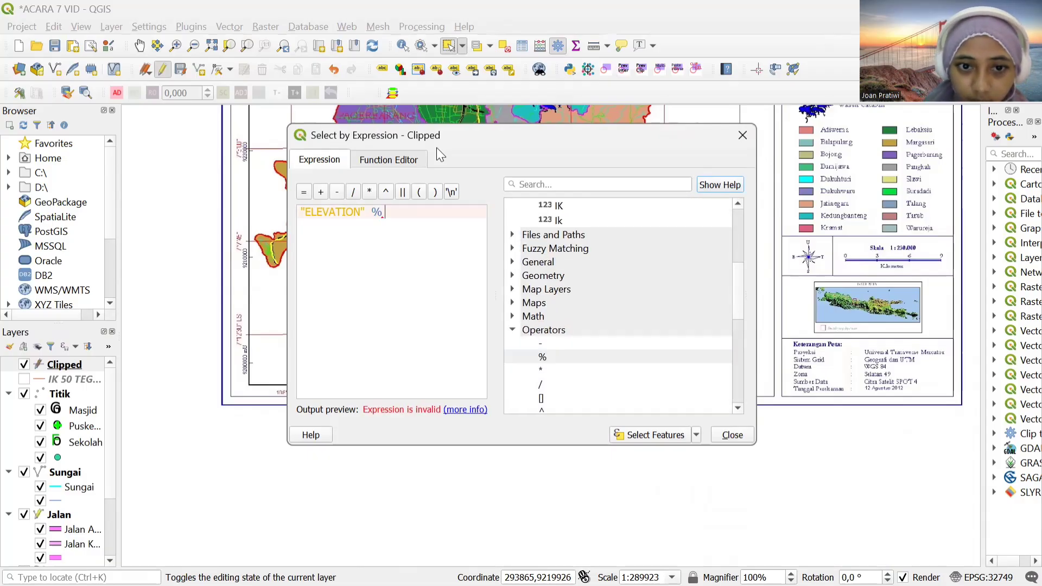
pyautogui.write('200')
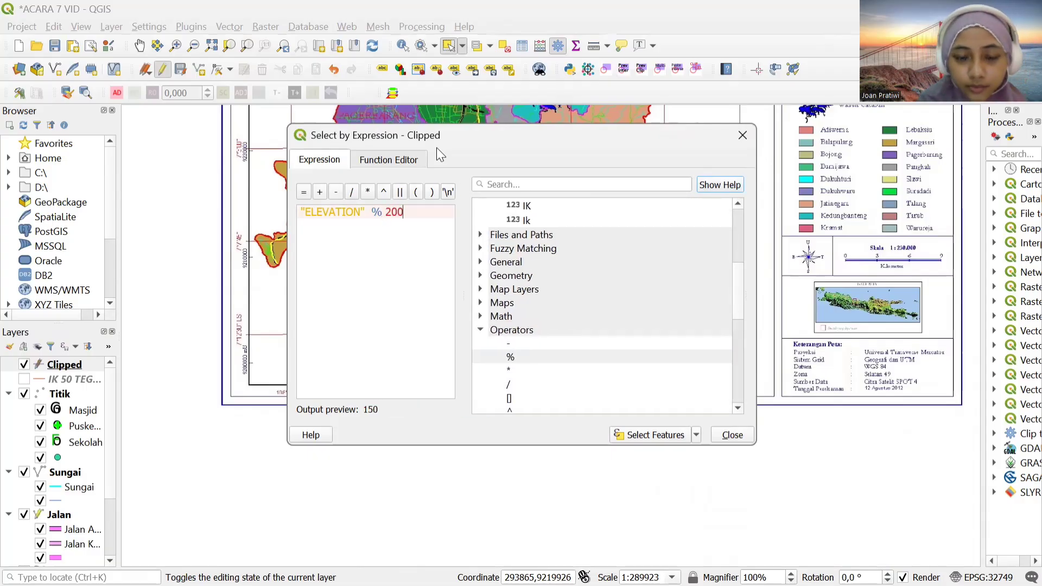
pyautogui.click(650, 436)
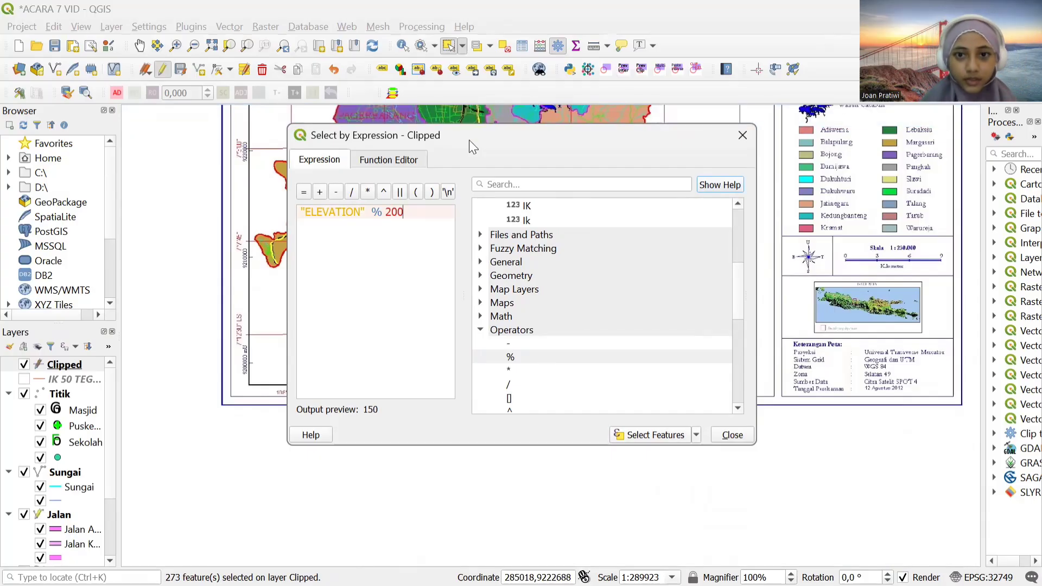
pyautogui.click(742, 137)
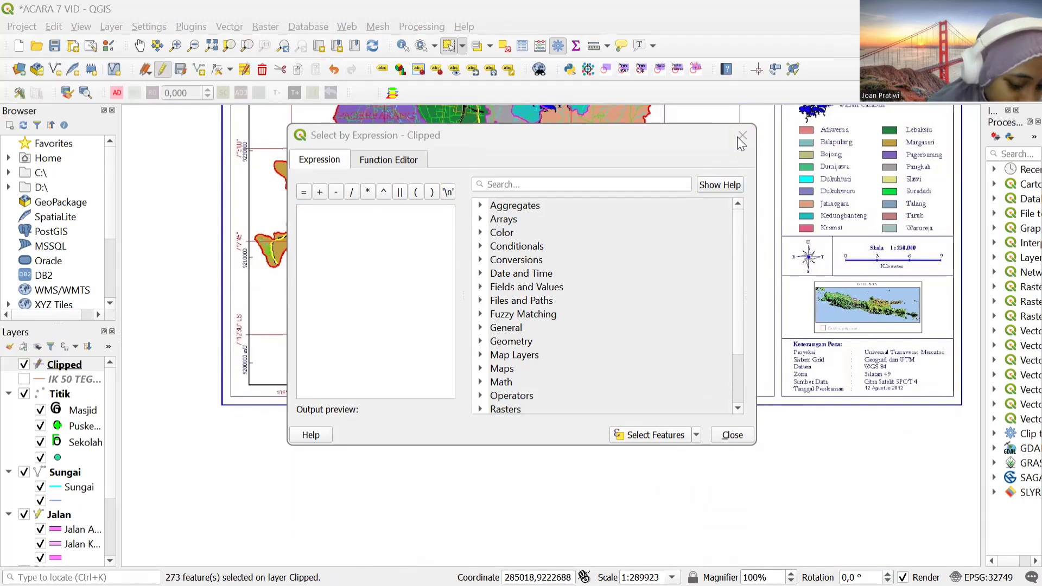
# Close the expression selection dialog and examine the selected contours of the Clipped layer on the map
pyautogui.click(178, 190)
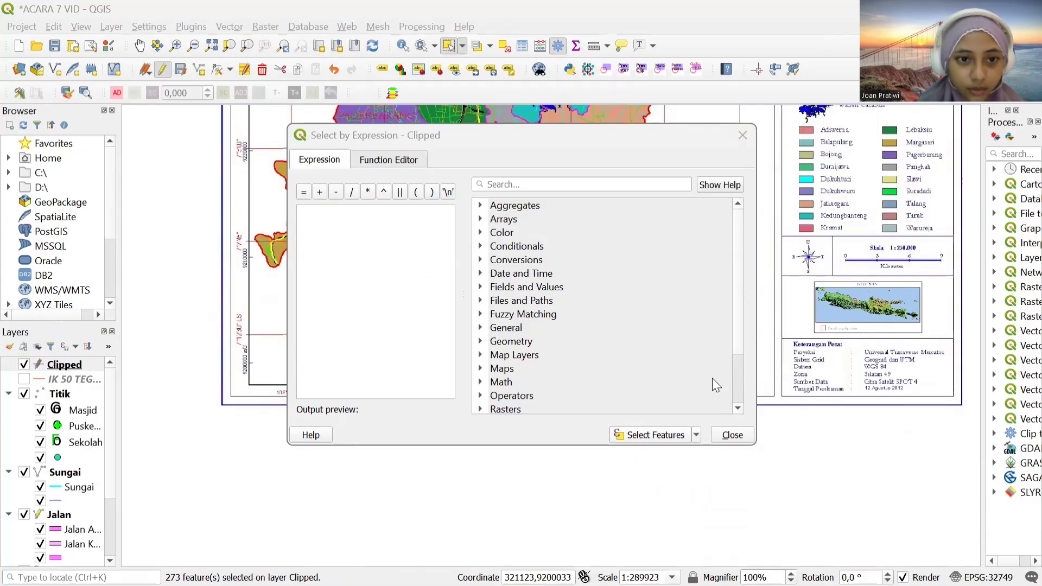
pyautogui.hotkey('ctrl', 'r')
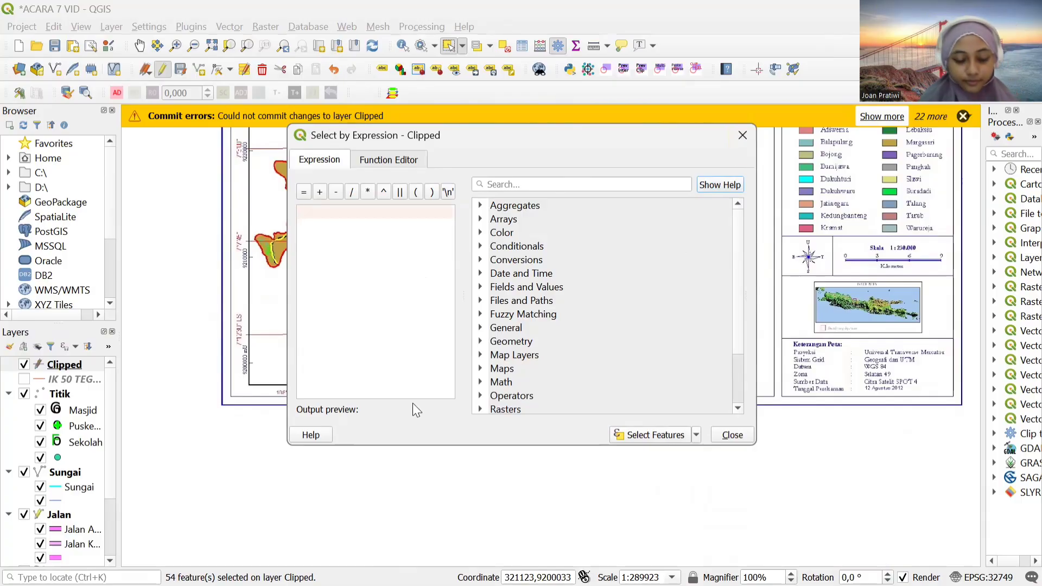
pyautogui.click(732, 434)
pyautogui.scroll(1, 481, 333)
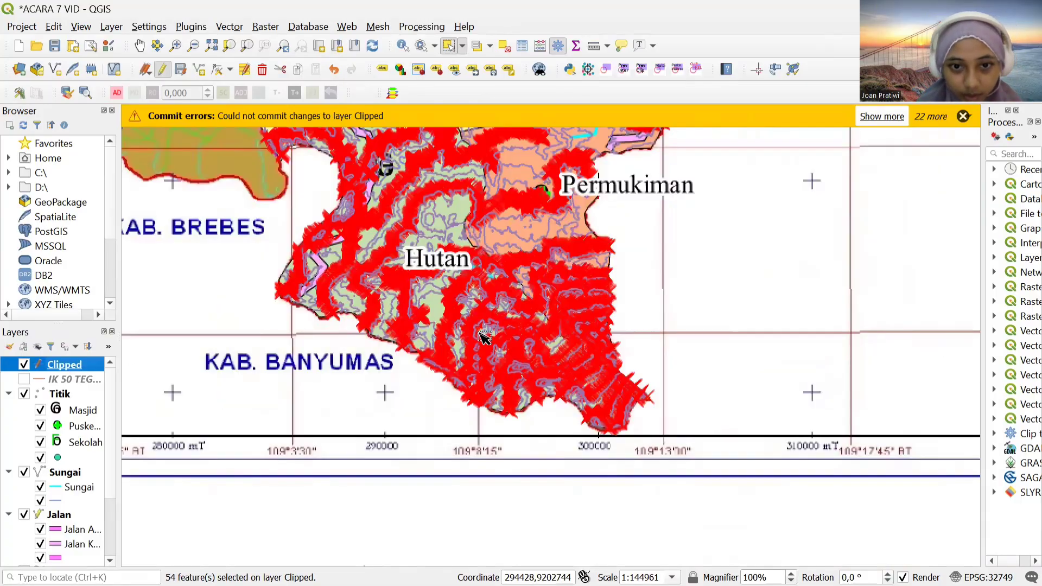
pyautogui.scroll(-2, 480, 333)
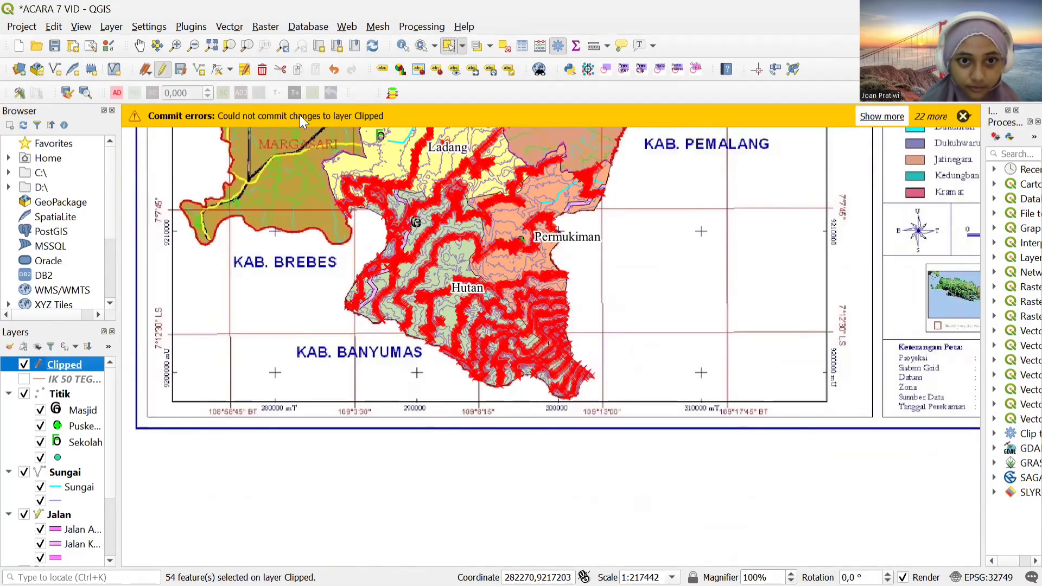
pyautogui.rightClick(63, 364)
pyautogui.click(128, 358)
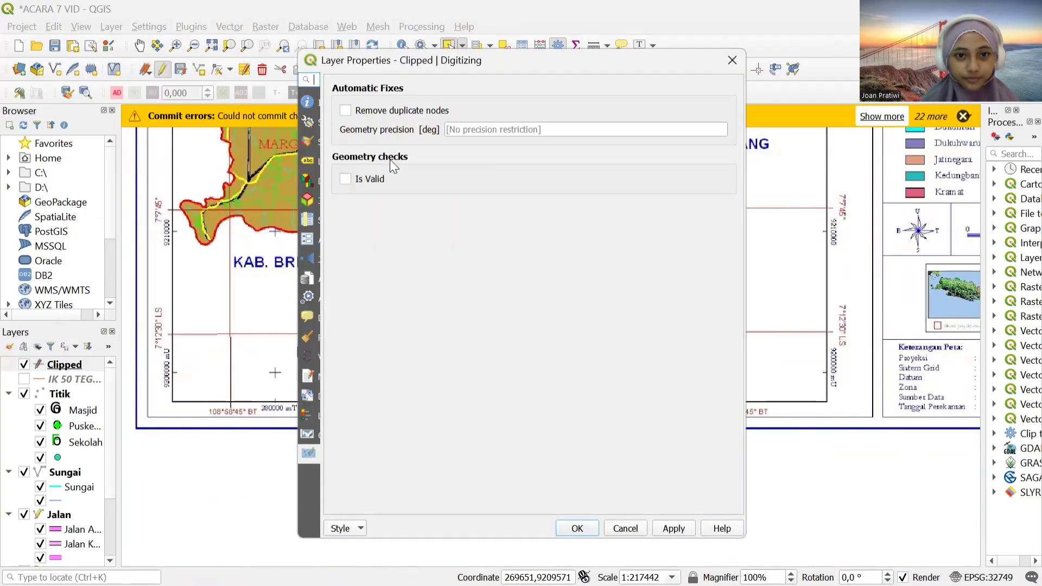
pyautogui.click(732, 60)
# Try to save the Clipped layer's edits, then stop editing the layer and discard its changes
pyautogui.click(164, 70)
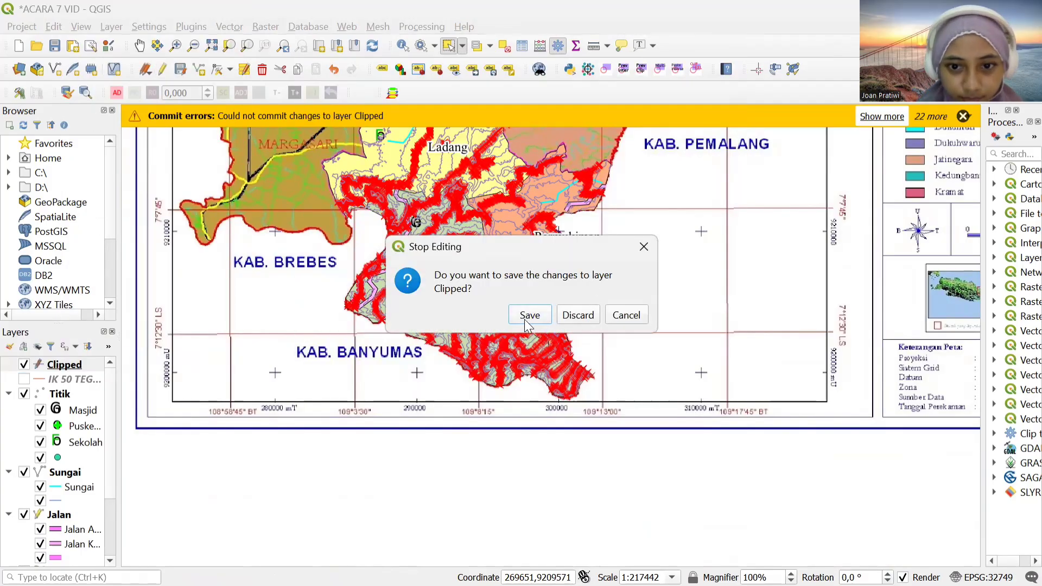
pyautogui.click(541, 317)
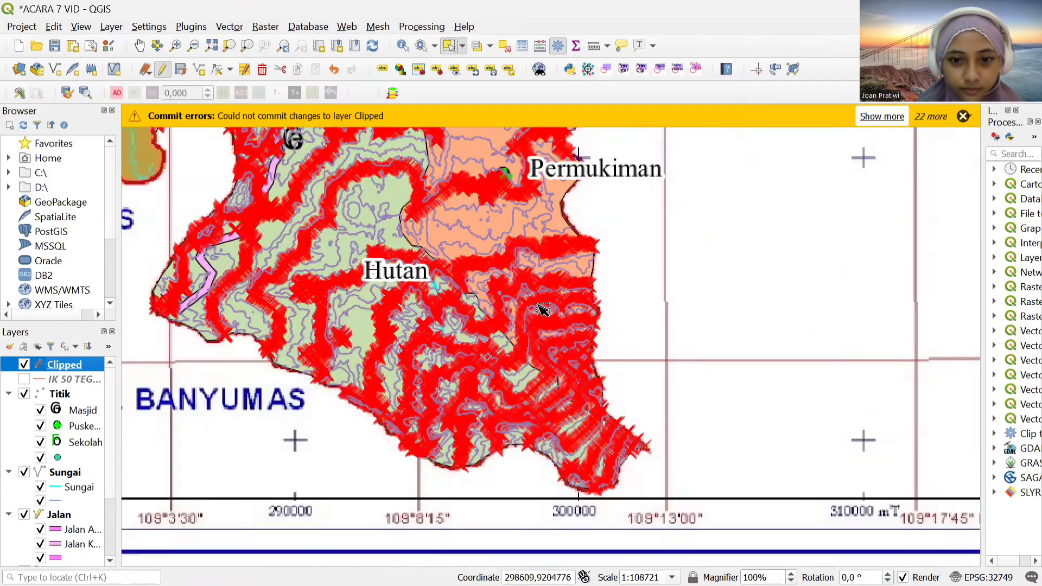
pyautogui.click(162, 69)
pyautogui.click(579, 315)
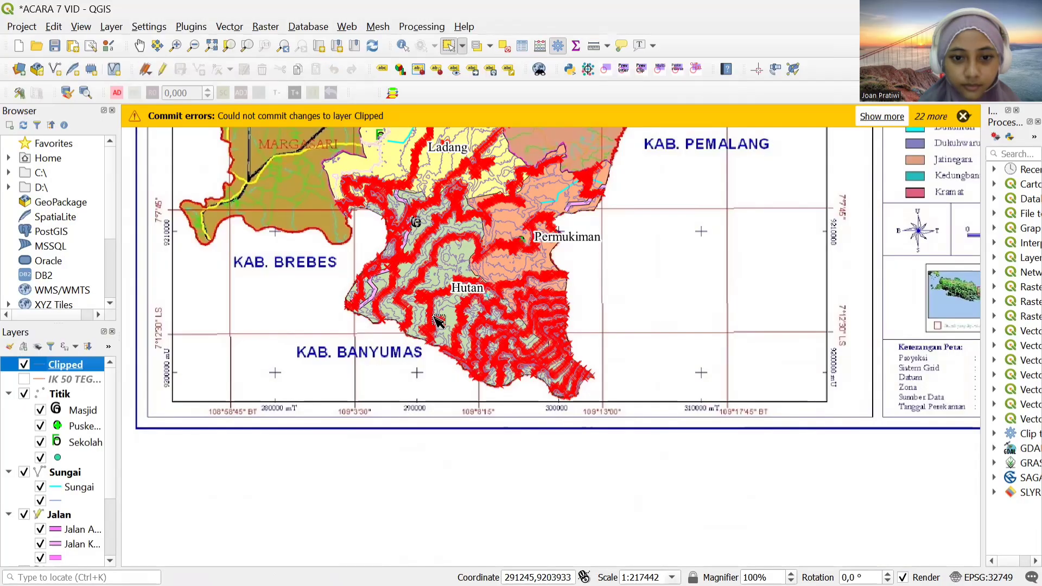
# Switch the Clipped layer's symbology to Categorized on the IK column and classify its values
pyautogui.scroll(1, 452, 283)
pyautogui.scroll(-1, 451, 283)
pyautogui.scroll(2, 515, 352)
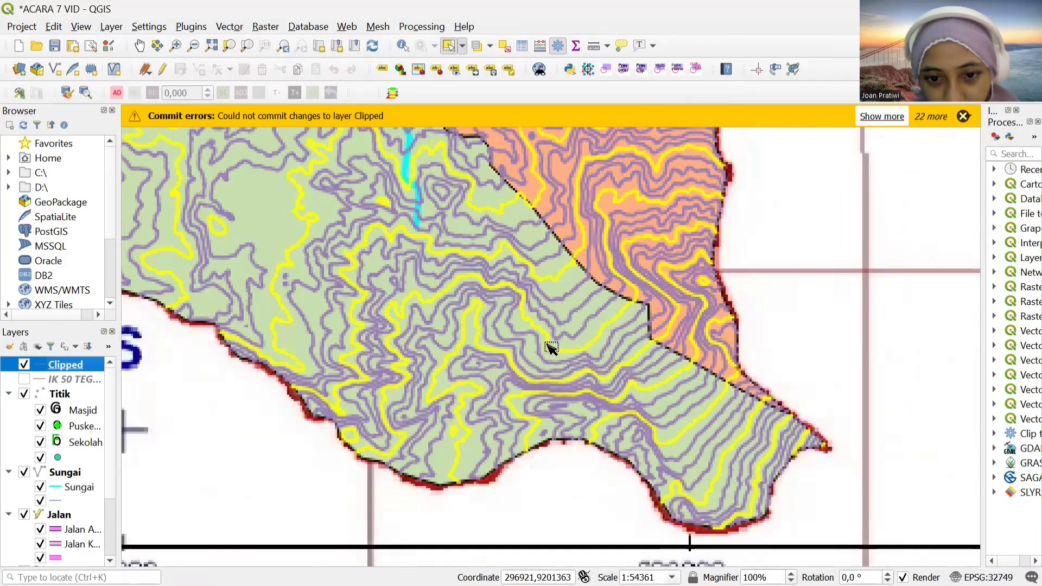
pyautogui.scroll(-2, 503, 293)
pyautogui.rightClick(65, 366)
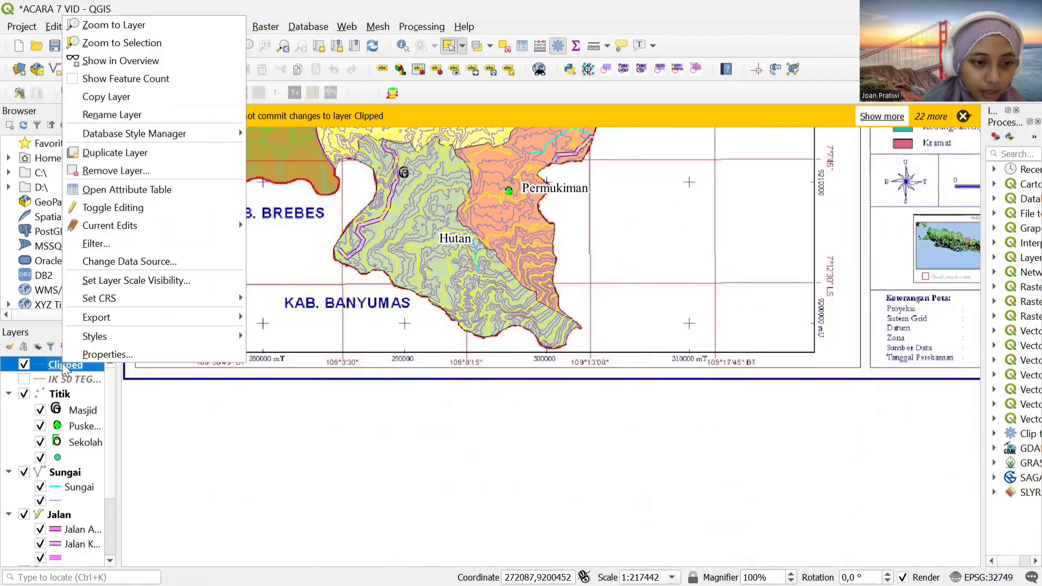
pyautogui.click(108, 354)
pyautogui.click(314, 166)
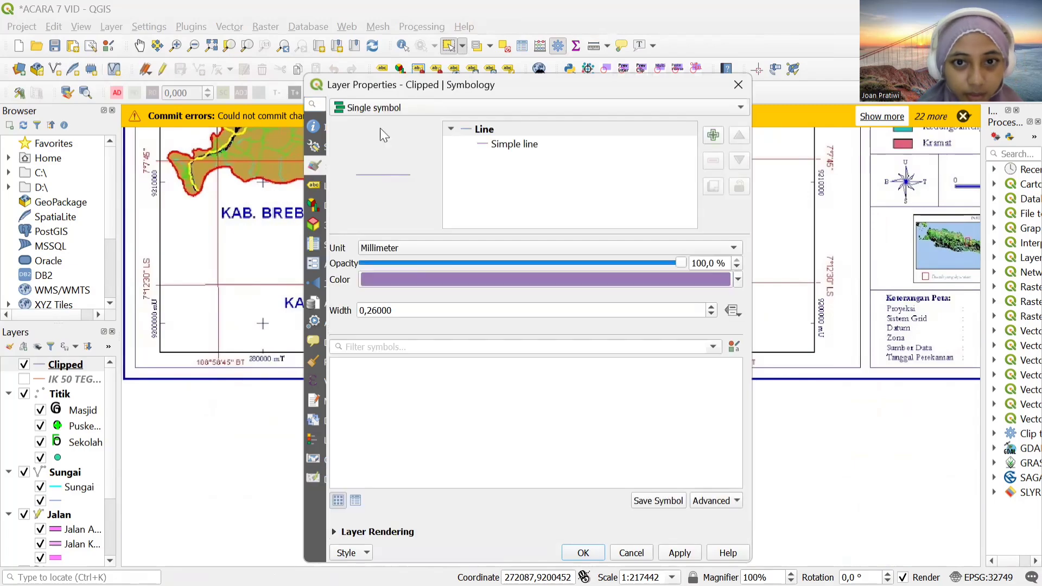
pyautogui.click(390, 108)
pyautogui.click(390, 121)
pyautogui.click(597, 130)
pyautogui.click(456, 145)
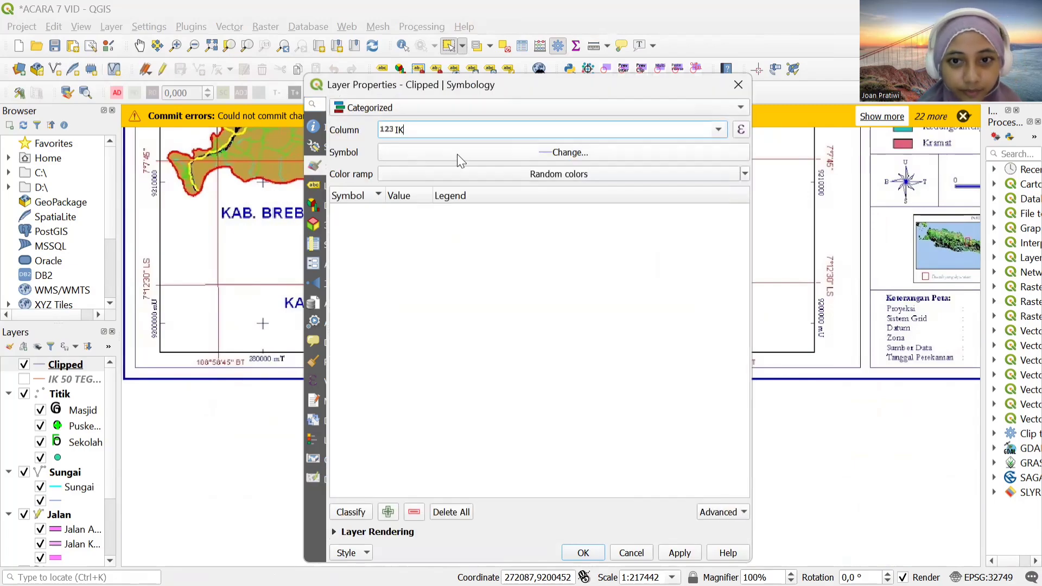
pyautogui.click(351, 512)
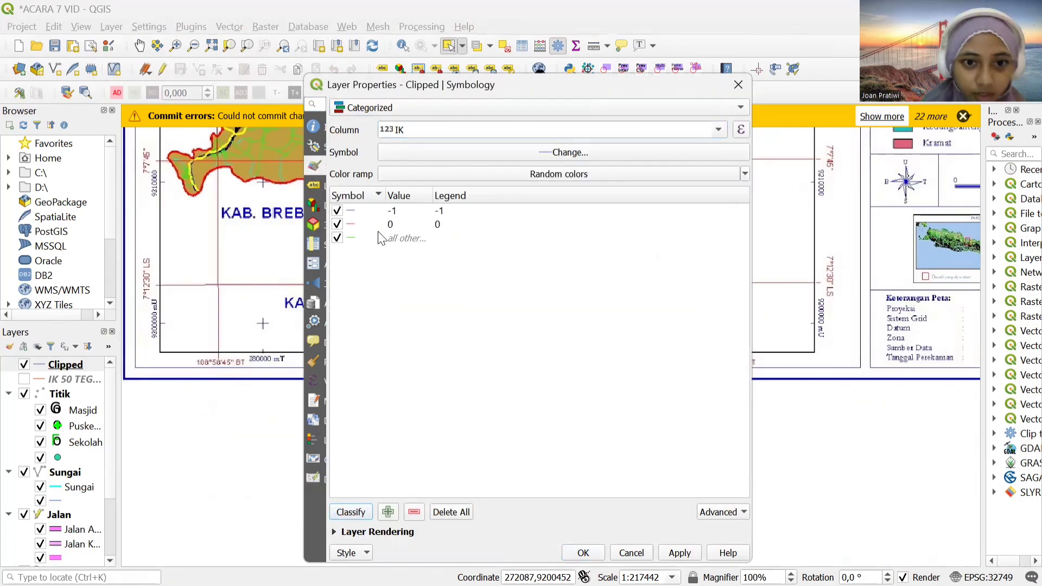
pyautogui.click(699, 123)
pyautogui.click(482, 263)
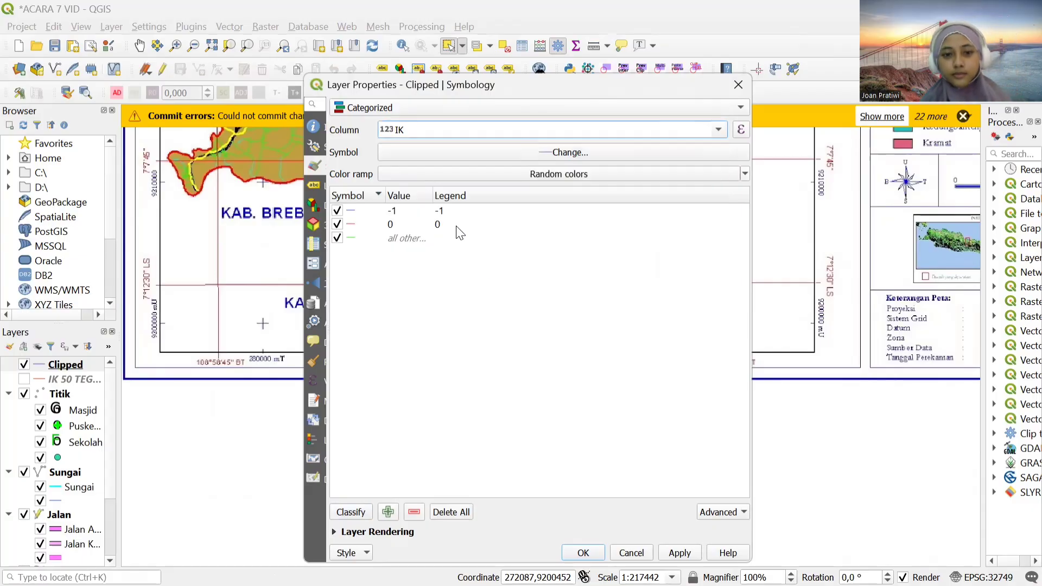
# Recolour the simple line symbol of the Clipped layer's -1 class orange
pyautogui.doubleClick(350, 211)
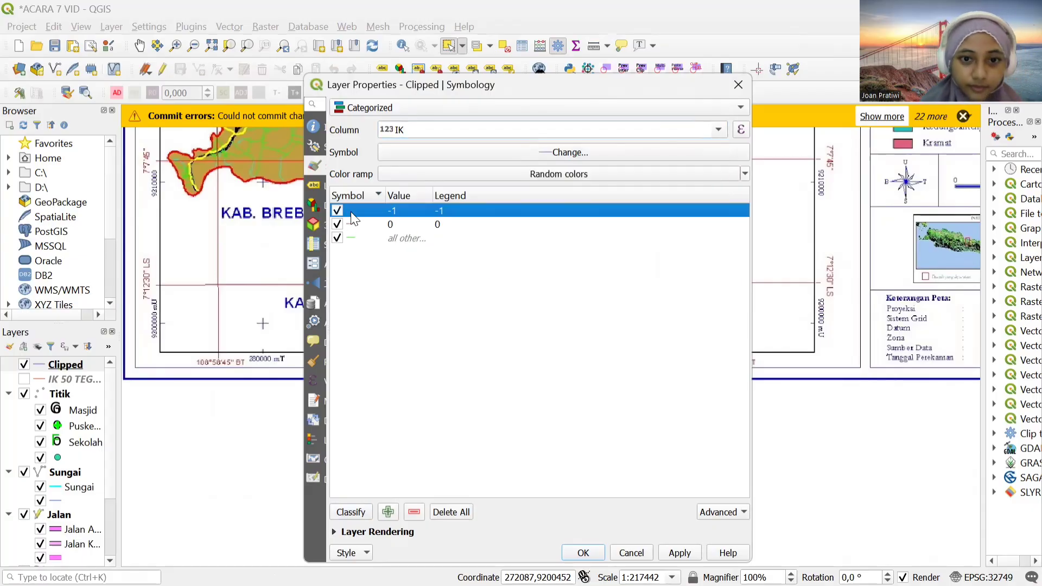
pyautogui.click(460, 166)
pyautogui.click(531, 298)
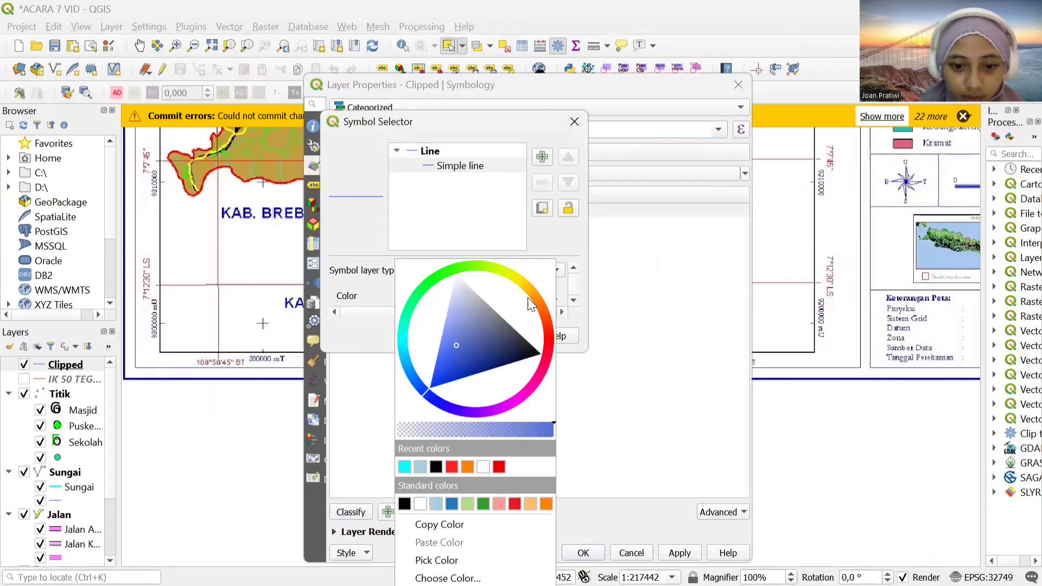
pyautogui.click(528, 501)
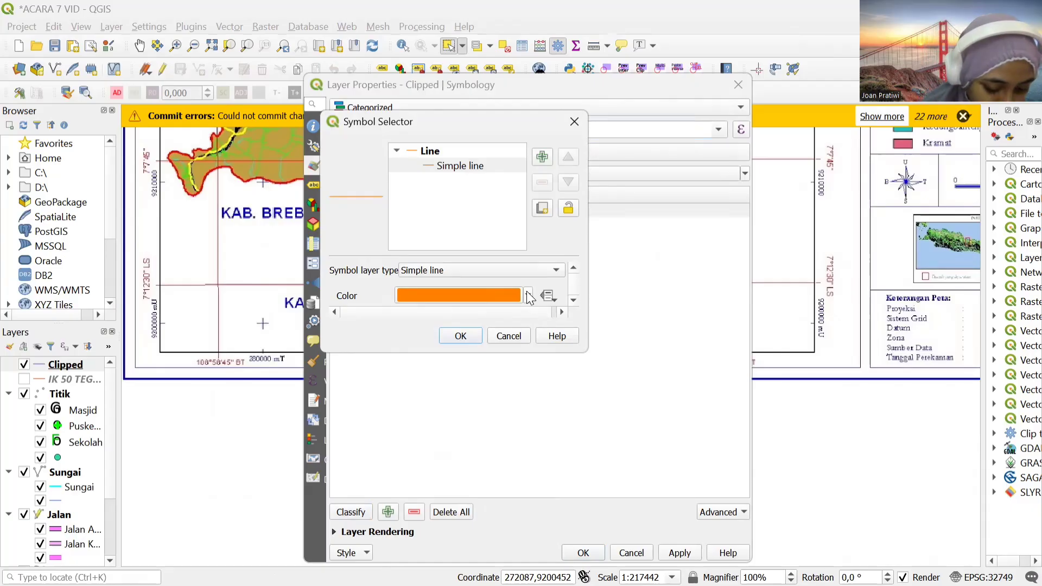
pyautogui.scroll(-2, 454, 298)
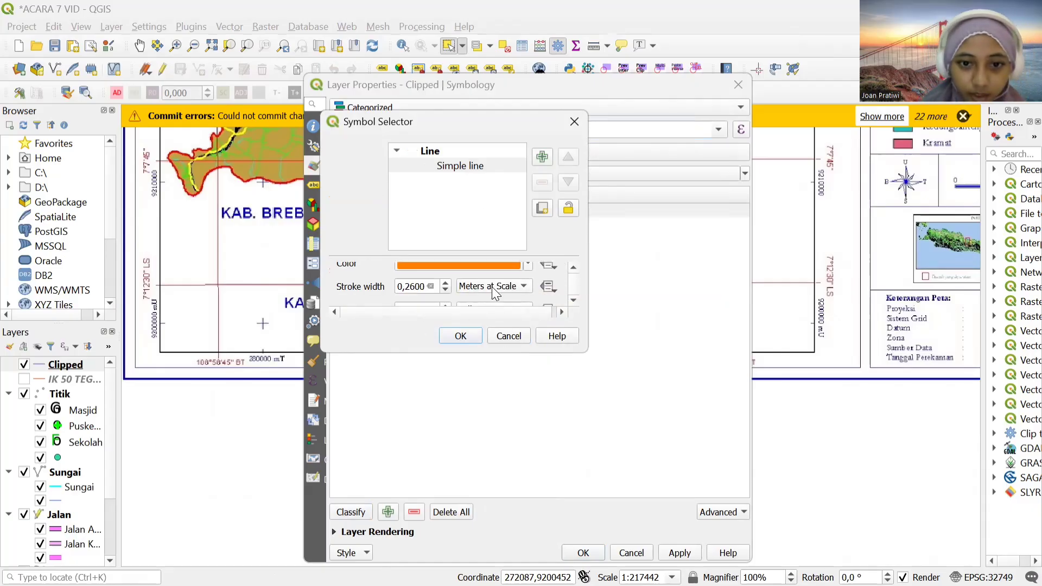
pyautogui.click(460, 336)
# Recolour the simple line symbol of the 0 class orange and apply the Clipped layer's symbology
pyautogui.doubleClick(372, 241)
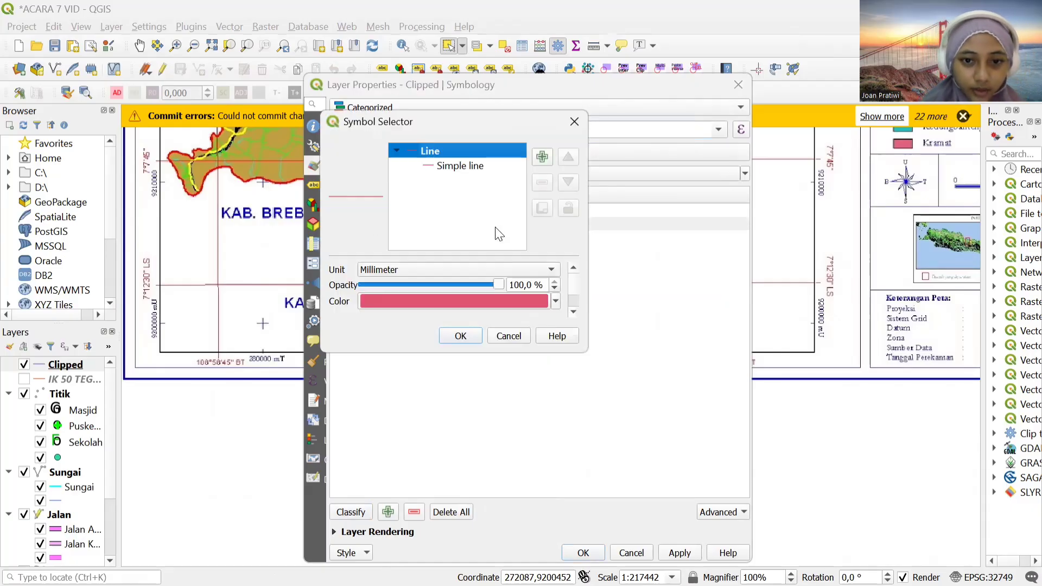
pyautogui.click(460, 166)
pyautogui.click(522, 299)
pyautogui.click(404, 467)
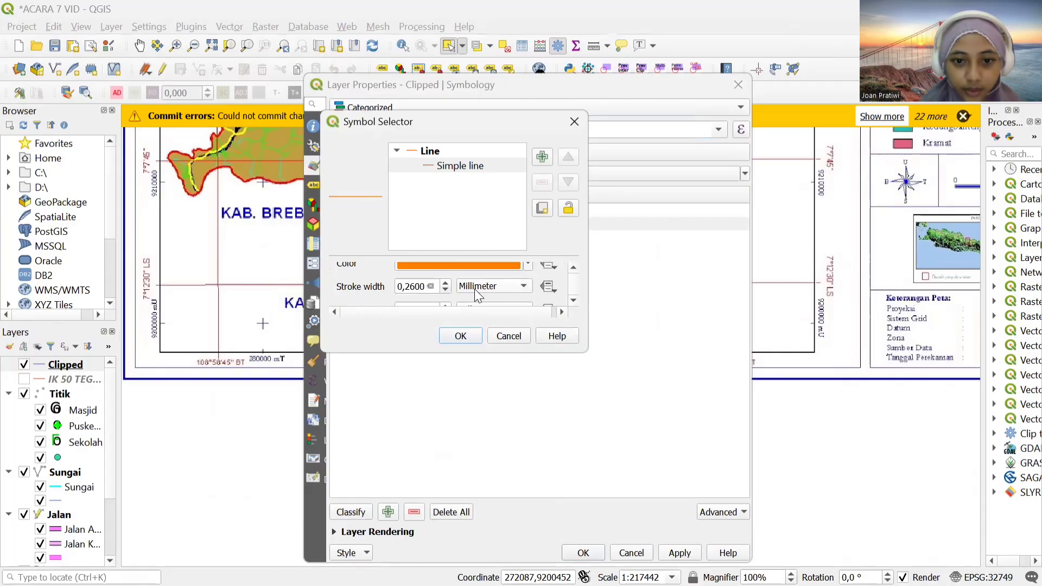
pyautogui.click(460, 335)
pyautogui.click(679, 552)
pyautogui.click(583, 553)
# Examine the recoloured contours on the map and review the columns available for the Clipped layer's classification
pyautogui.scroll(5, 570, 308)
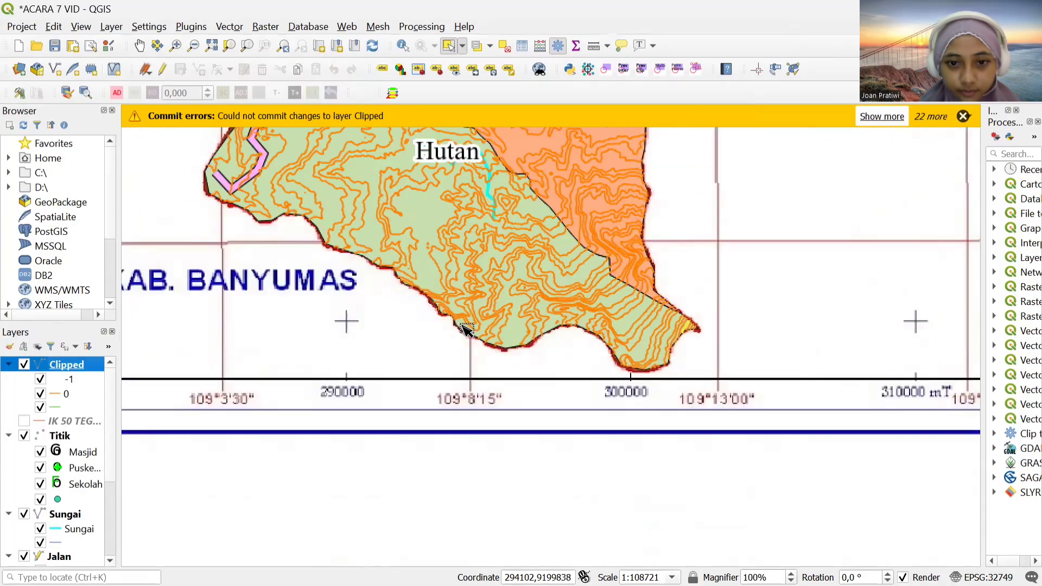
pyautogui.scroll(-5, 570, 308)
pyautogui.scroll(-2, 559, 279)
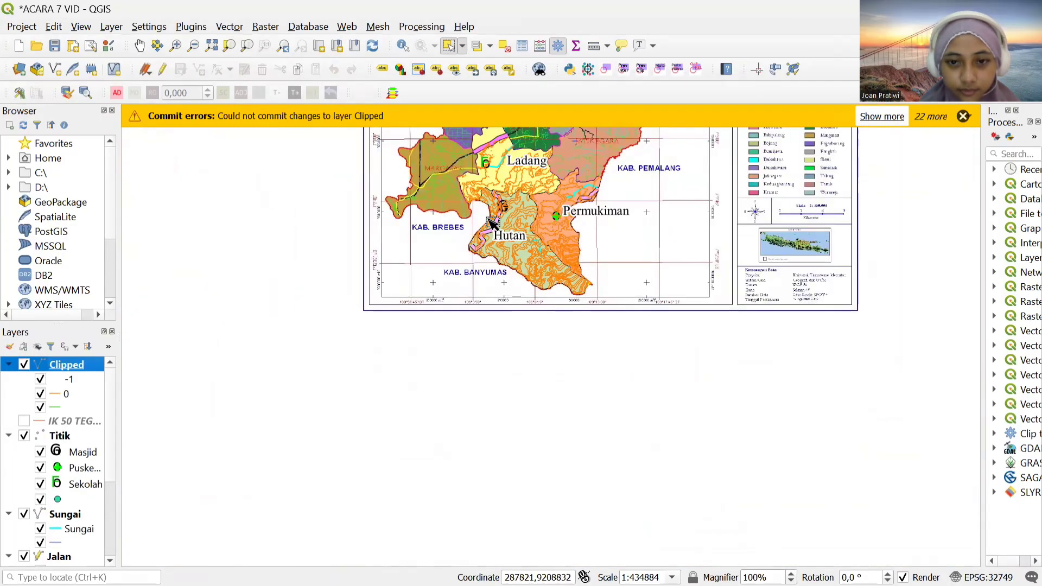
pyautogui.scroll(7, 505, 226)
pyautogui.scroll(-6, 488, 221)
pyautogui.scroll(1, 558, 337)
pyautogui.scroll(1, 557, 336)
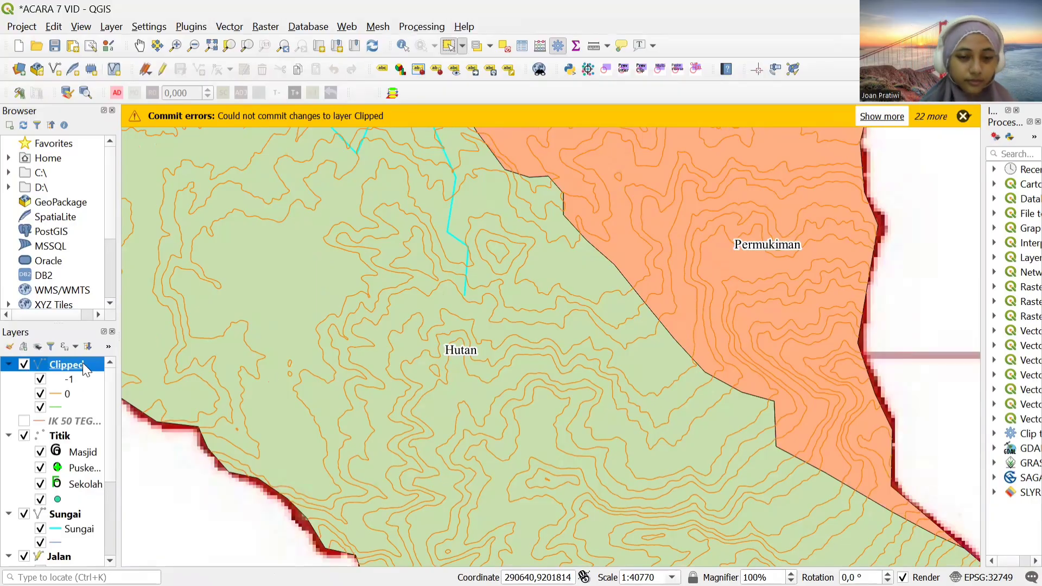
pyautogui.rightClick(67, 364)
pyautogui.click(142, 354)
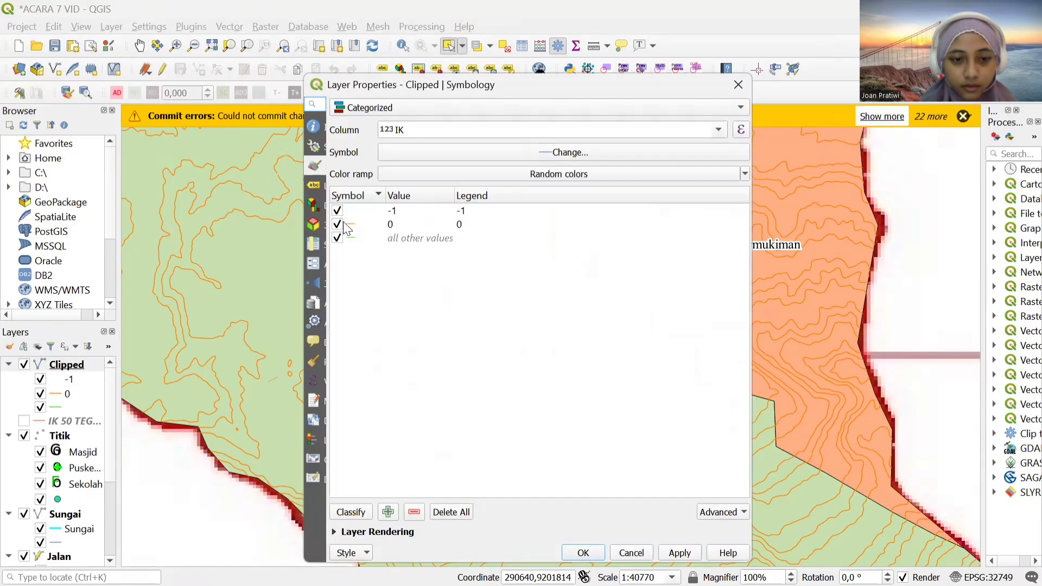
pyautogui.click(719, 130)
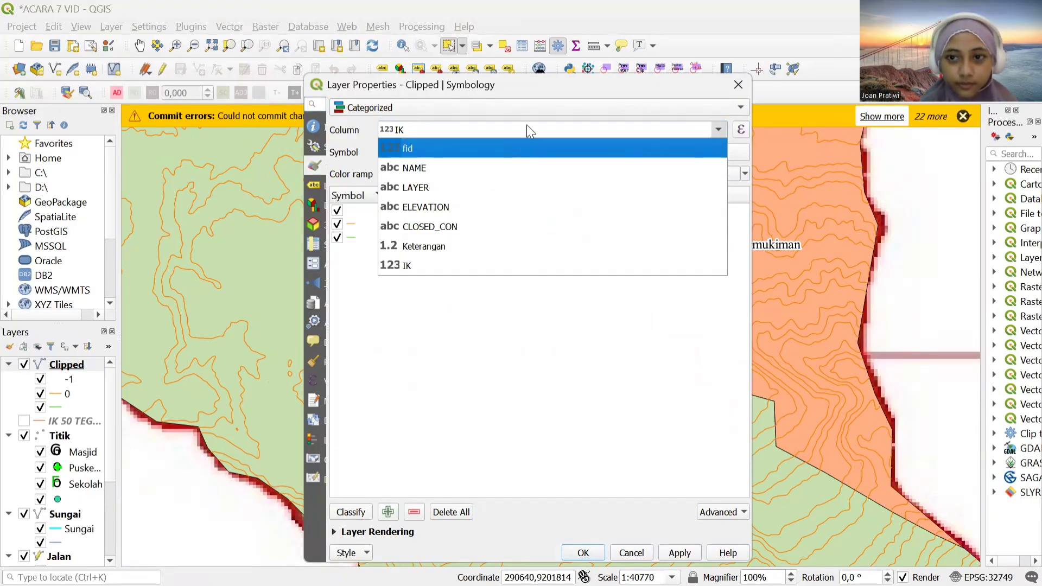
pyautogui.click(737, 85)
pyautogui.click(737, 84)
# Open the Clipped layer's attribute table, and review and accept the simple line settings of its -1 class
pyautogui.rightClick(79, 364)
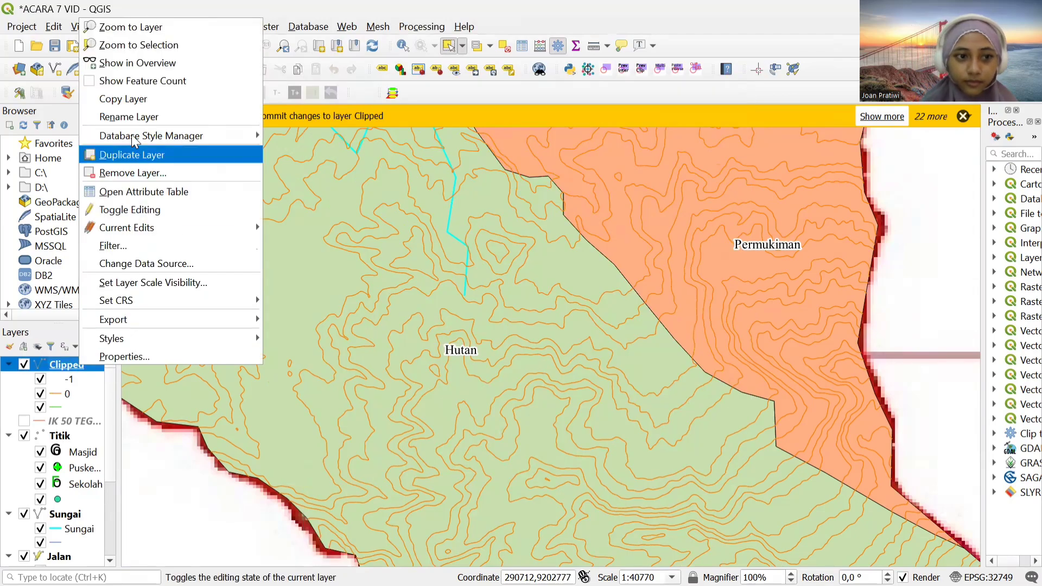
pyautogui.click(157, 190)
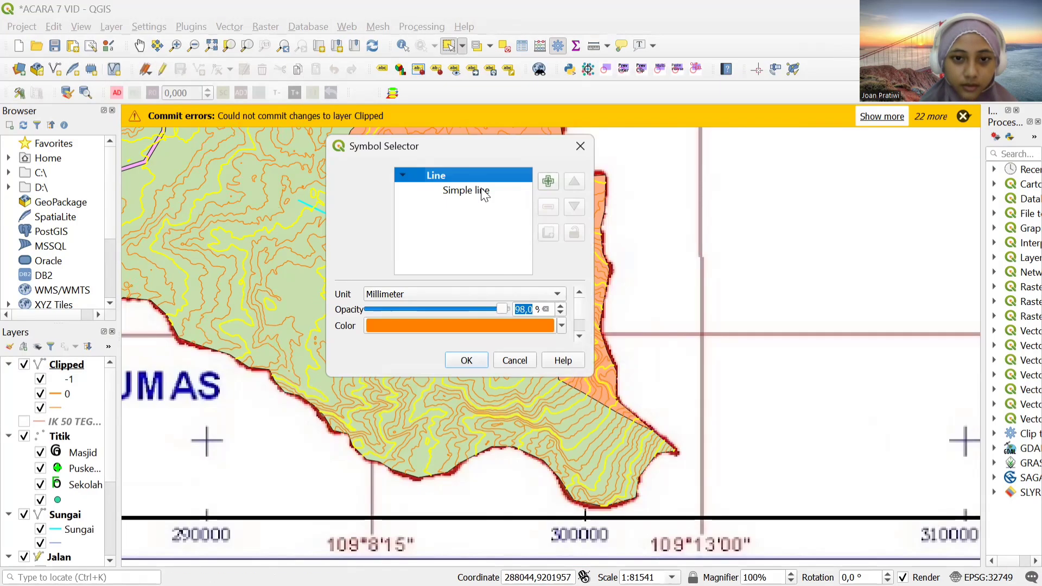
pyautogui.click(481, 190)
pyautogui.scroll(-3, 430, 294)
pyautogui.scroll(2, 430, 293)
pyautogui.click(466, 360)
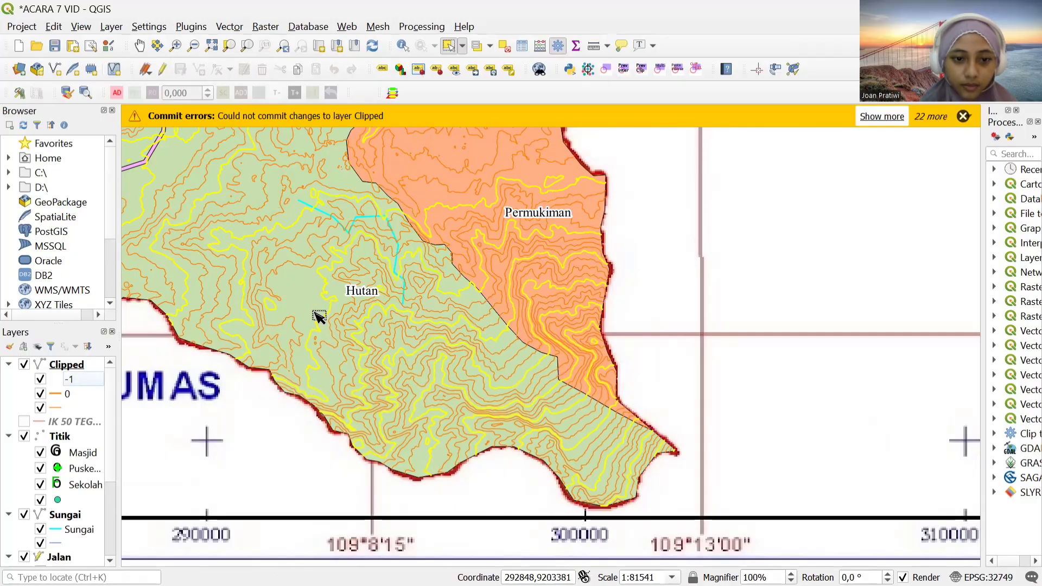
# Clear the contour selection on the map and hide the -1 class of the Clipped layer
pyautogui.click(342, 305)
pyautogui.click(636, 287)
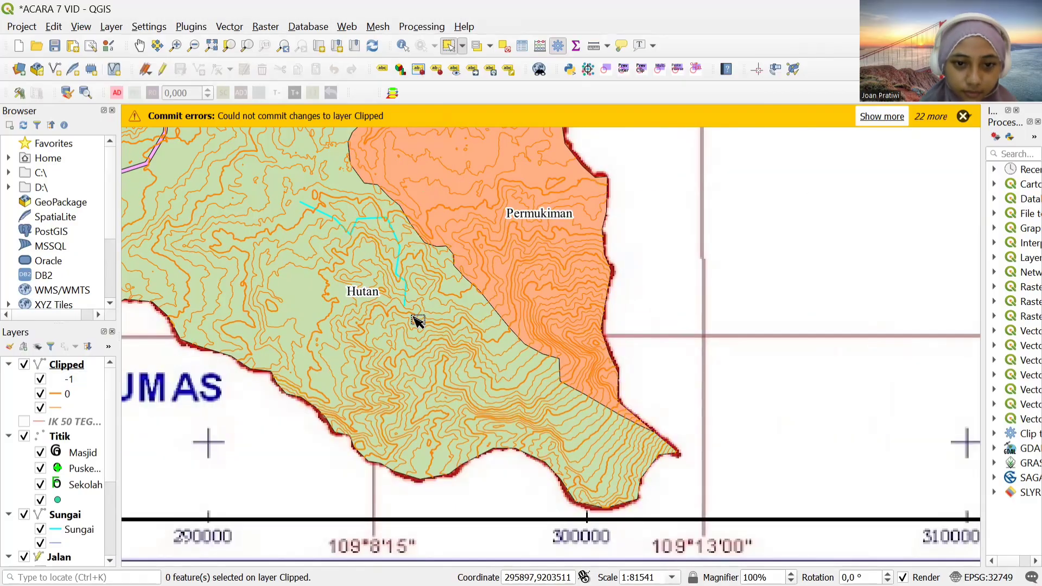
pyautogui.click(40, 379)
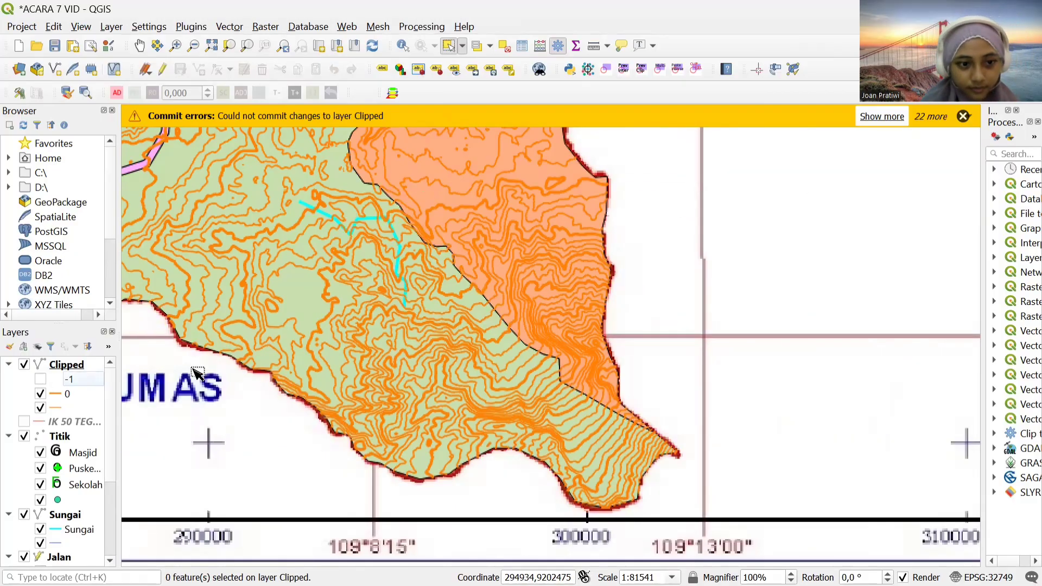
# Examine the line widths of the Clipped layer's contours across the Hutan and Permukiman areas at several scales
pyautogui.scroll(3, 392, 352)
pyautogui.rightClick(79, 379)
pyautogui.rightClick(46, 375)
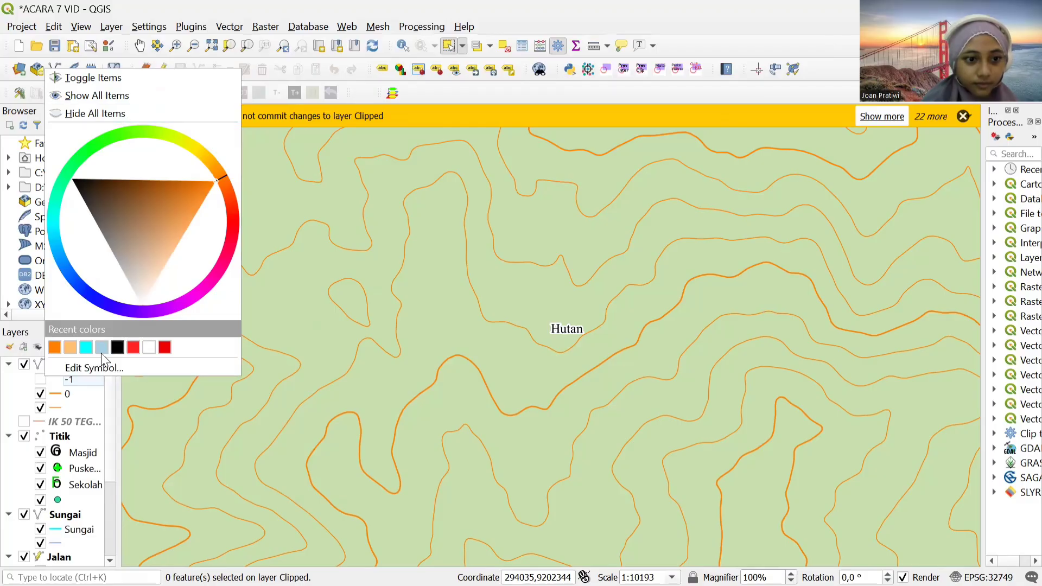
pyautogui.click(475, 419)
pyautogui.scroll(1, 476, 419)
pyautogui.scroll(-5, 523, 395)
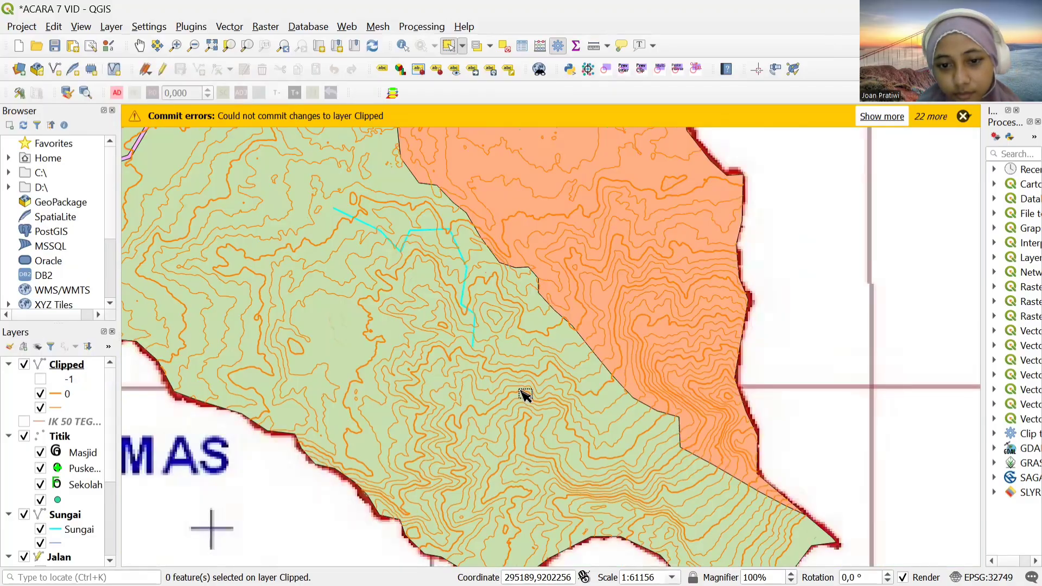
pyautogui.scroll(4, 623, 290)
pyautogui.scroll(-3, 481, 384)
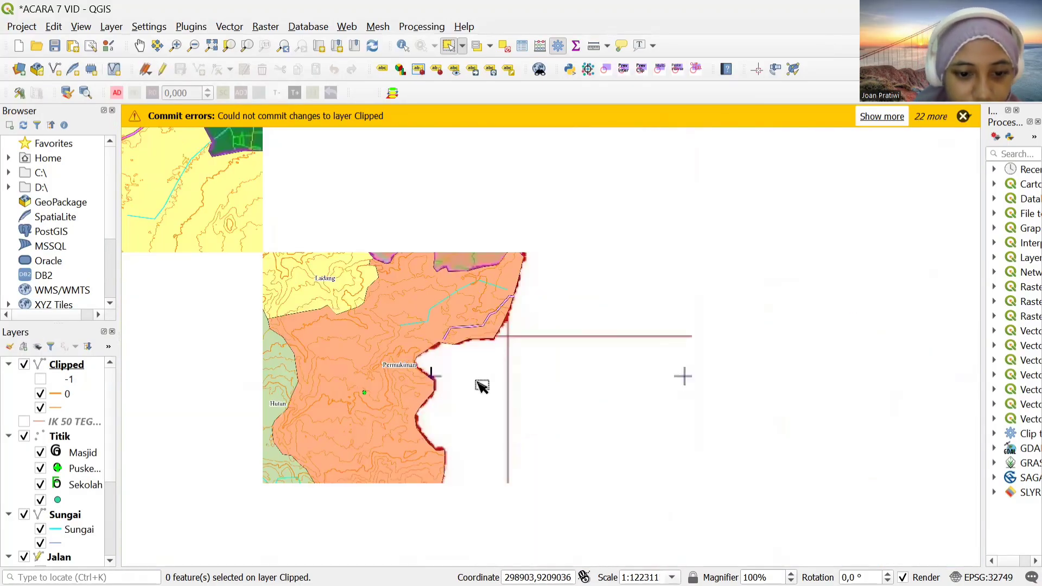
pyautogui.scroll(2, 584, 310)
pyautogui.scroll(-1, 500, 375)
pyautogui.scroll(-2, 500, 376)
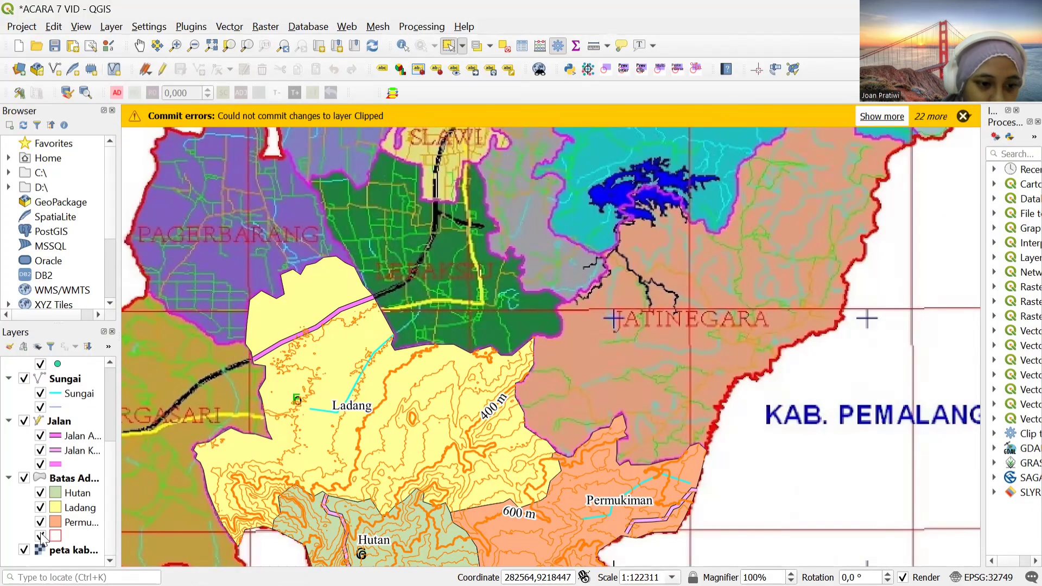
# Hide the peta kab base map layer and view the whole digitized area
pyautogui.click(24, 550)
pyautogui.scroll(2, 466, 358)
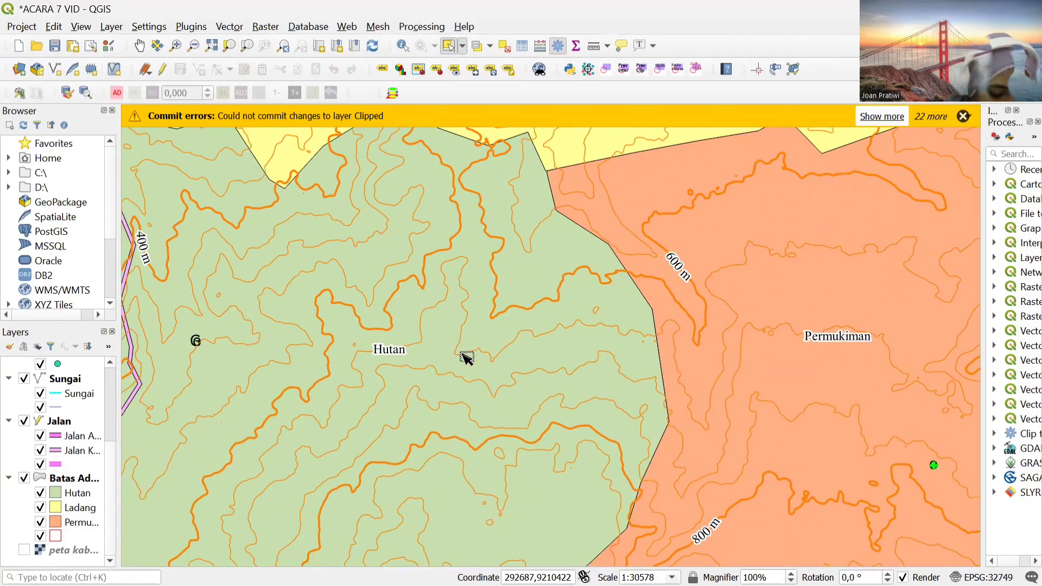
pyautogui.scroll(-3, 500, 432)
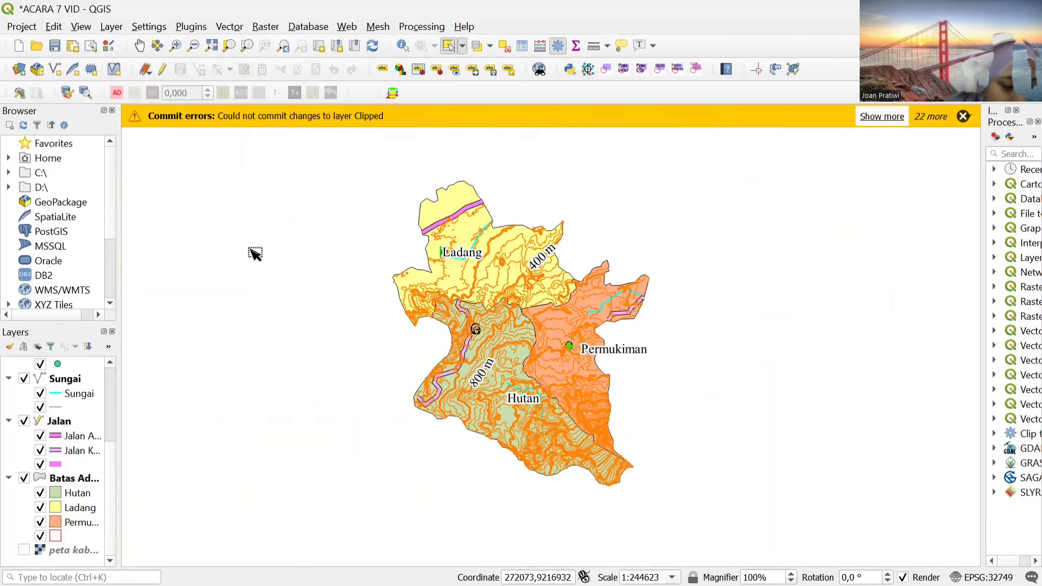
pyautogui.click(21, 26)
pyautogui.click(89, 316)
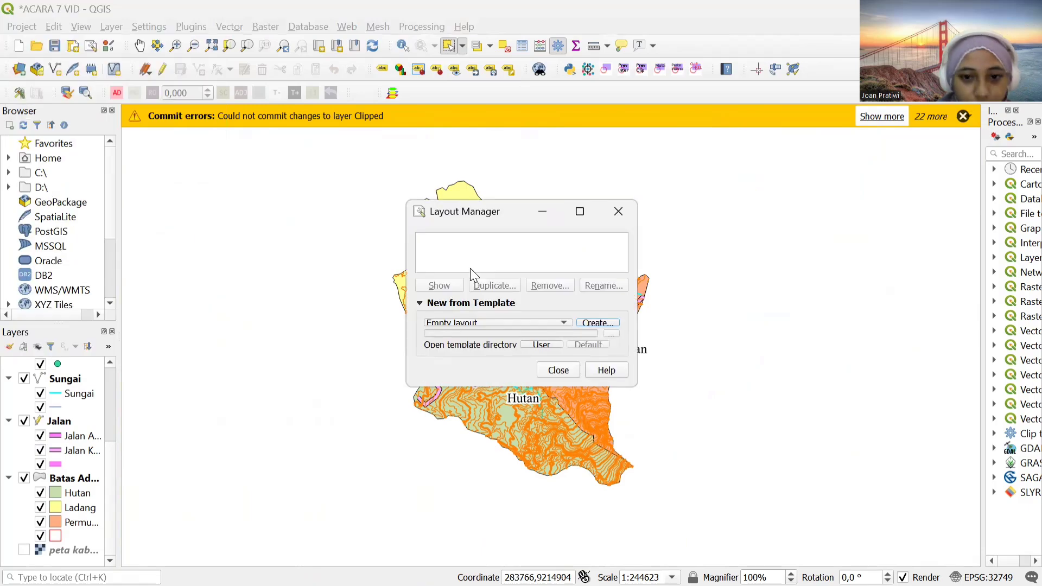
pyautogui.click(537, 305)
pyautogui.click(559, 369)
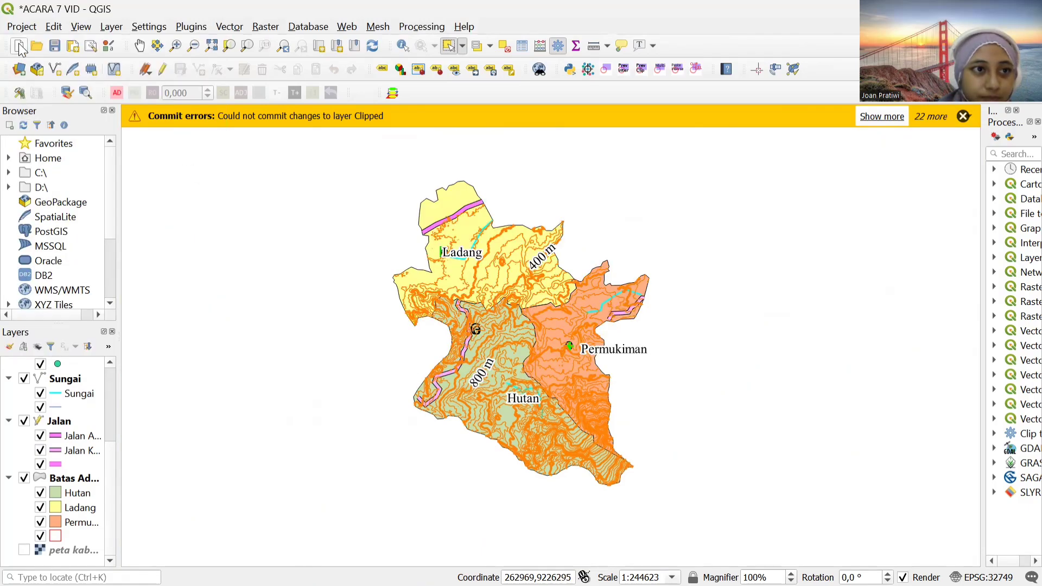
# Create an empty print layout titled LAYOUT ACARA 7 through the Layout Manager
pyautogui.click(22, 26)
pyautogui.click(92, 318)
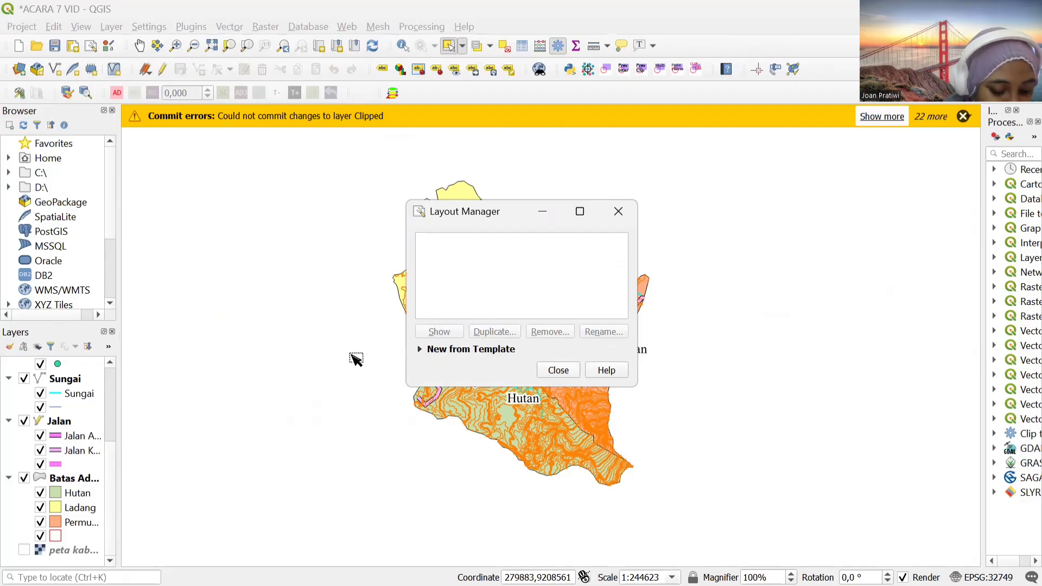
pyautogui.click(456, 349)
pyautogui.click(594, 323)
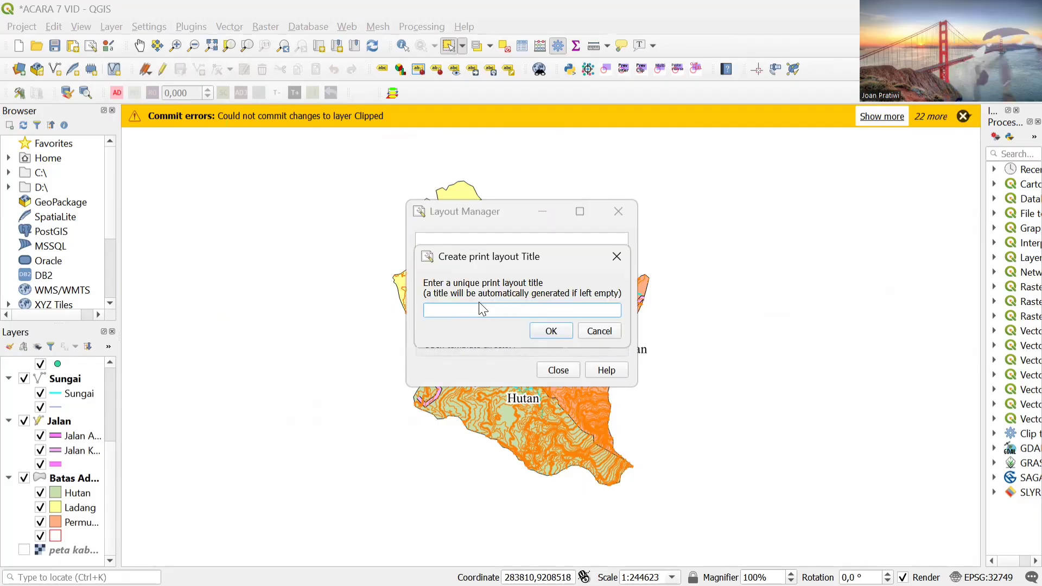
pyautogui.write('LAYOUT ACARA 7')
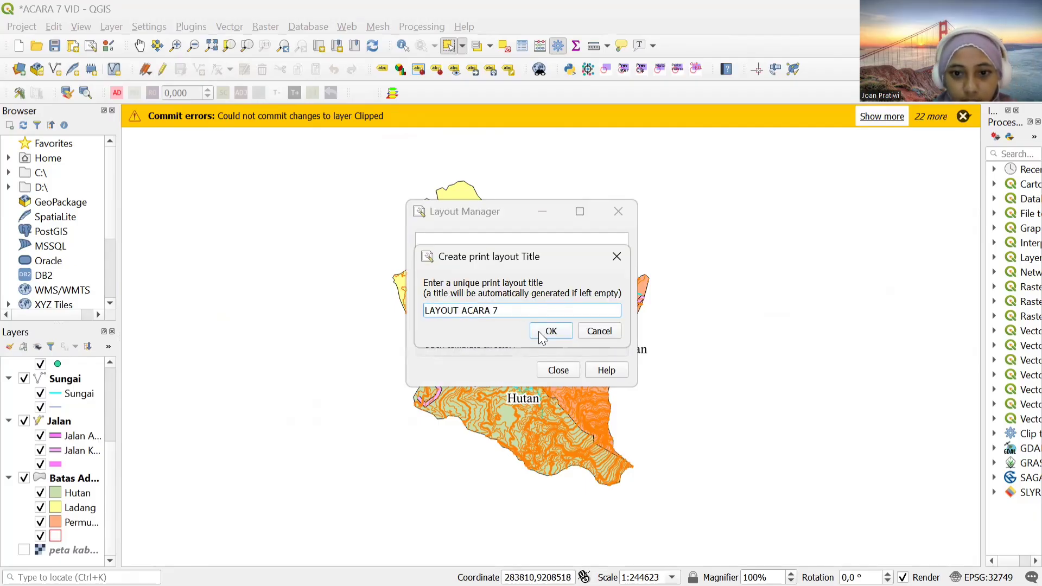
pyautogui.press('Tab')
pyautogui.press('Return')
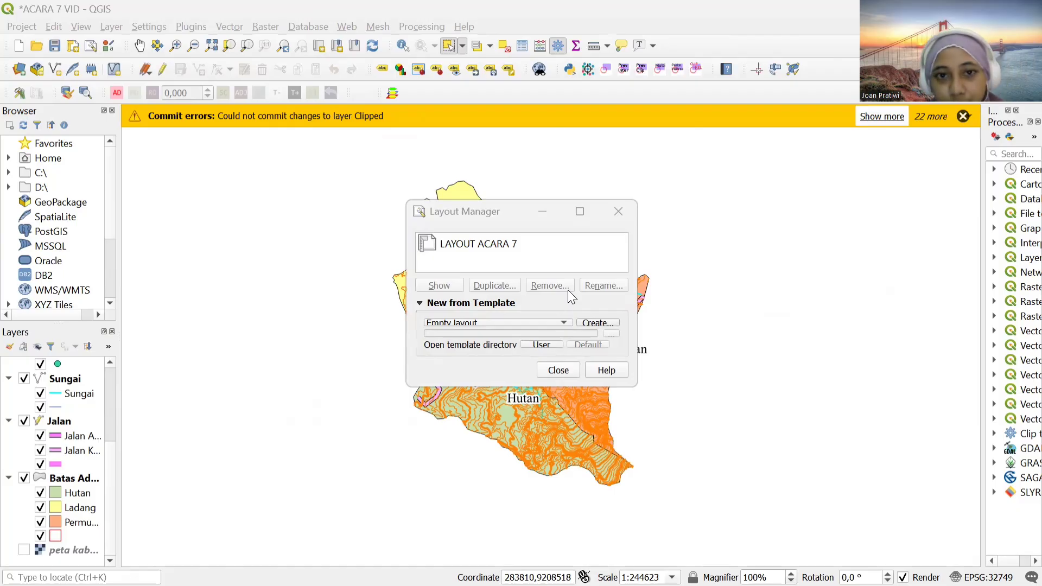
# Set the layout page size to A3
pyautogui.rightClick(441, 229)
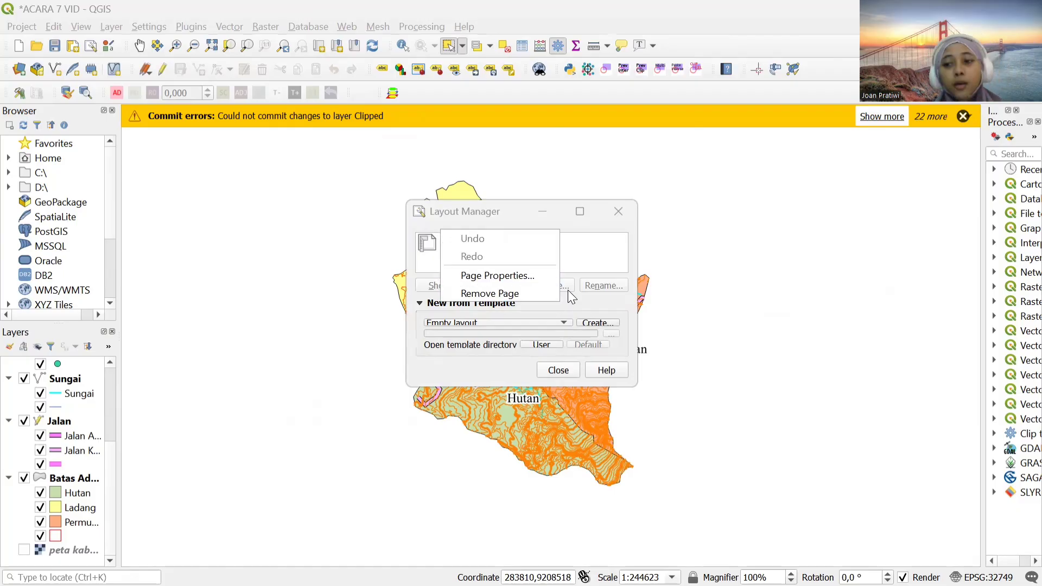
pyautogui.click(497, 276)
pyautogui.click(879, 373)
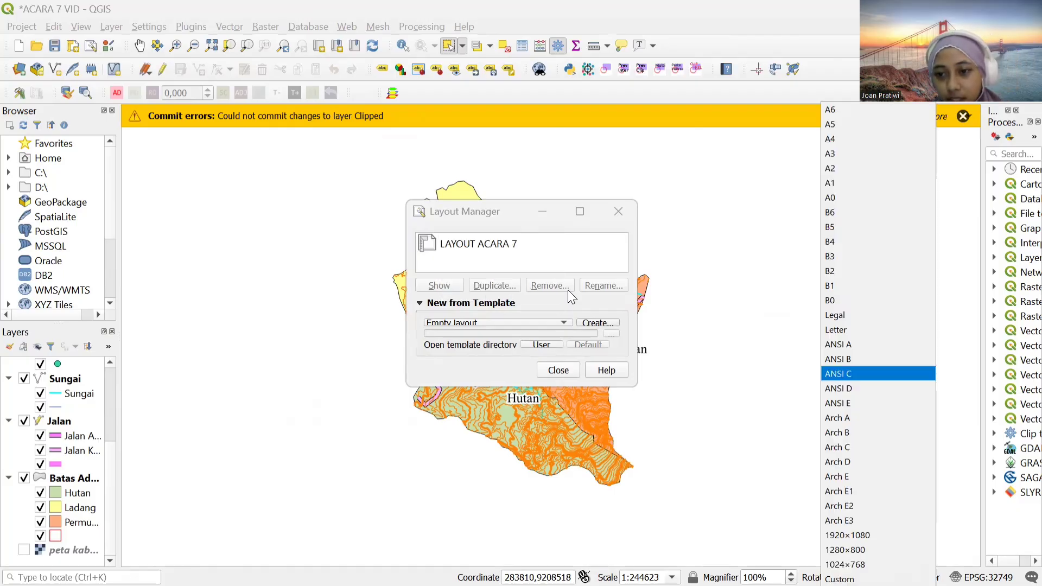
pyautogui.click(879, 154)
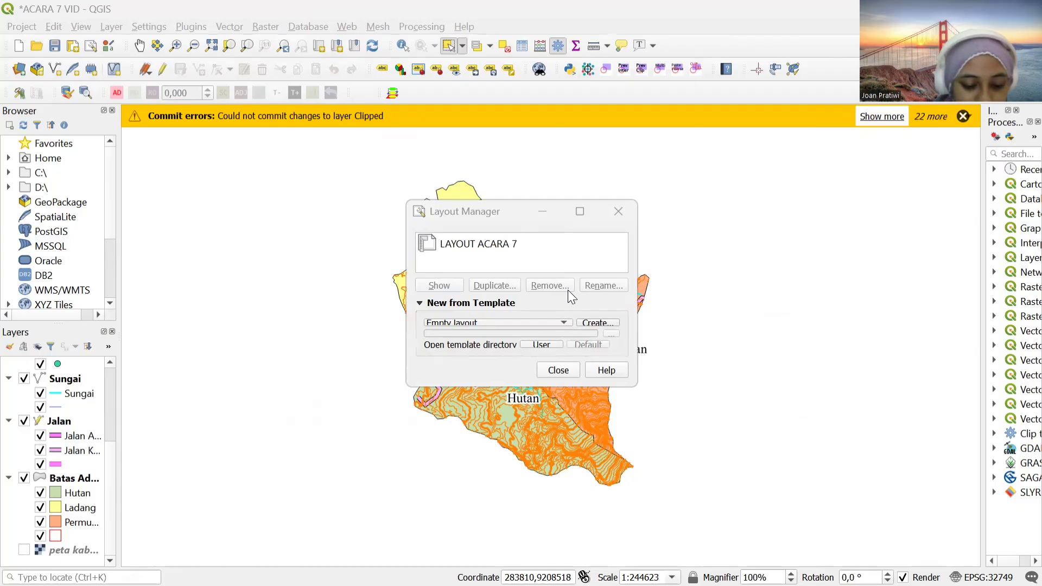
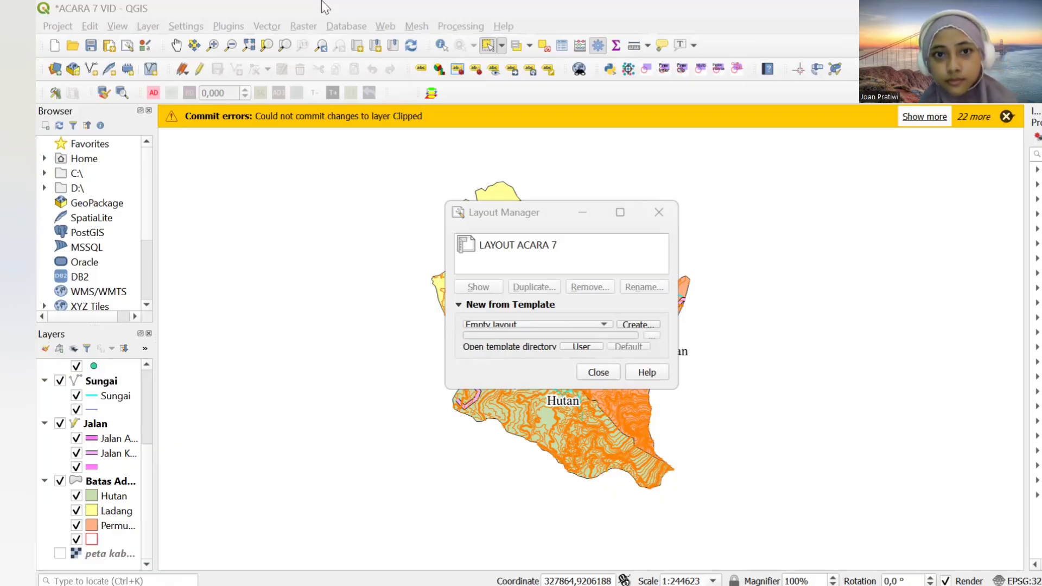
# Set the layout text's font to Times New Roman, Regular style, size 12
pyautogui.write('tim')
pyautogui.press('BackSpace')
pyautogui.write('titi')
pyautogui.scroll(-1, 655, 256)
pyautogui.click(655, 256)
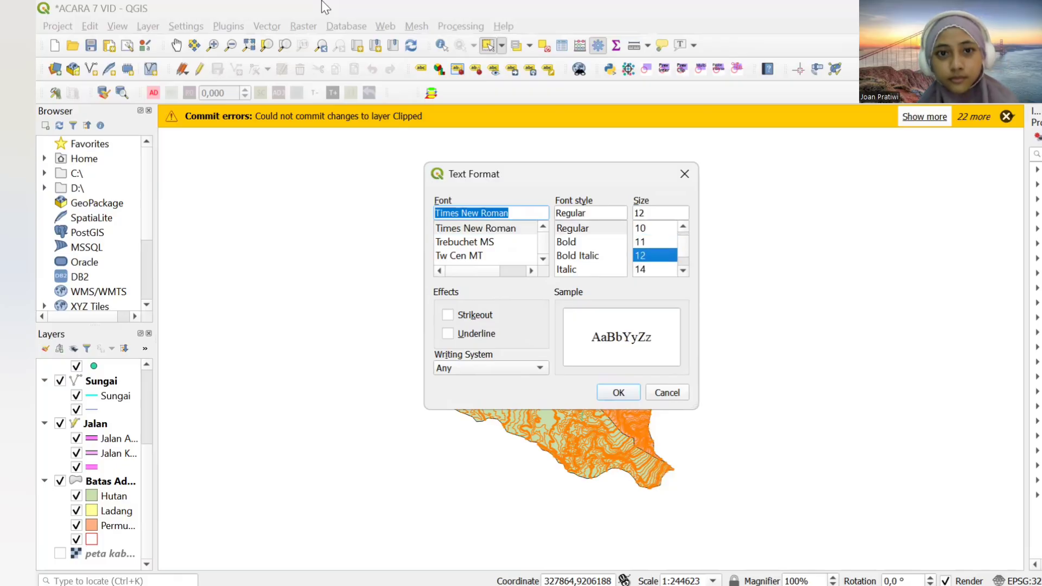
pyautogui.press('Return')
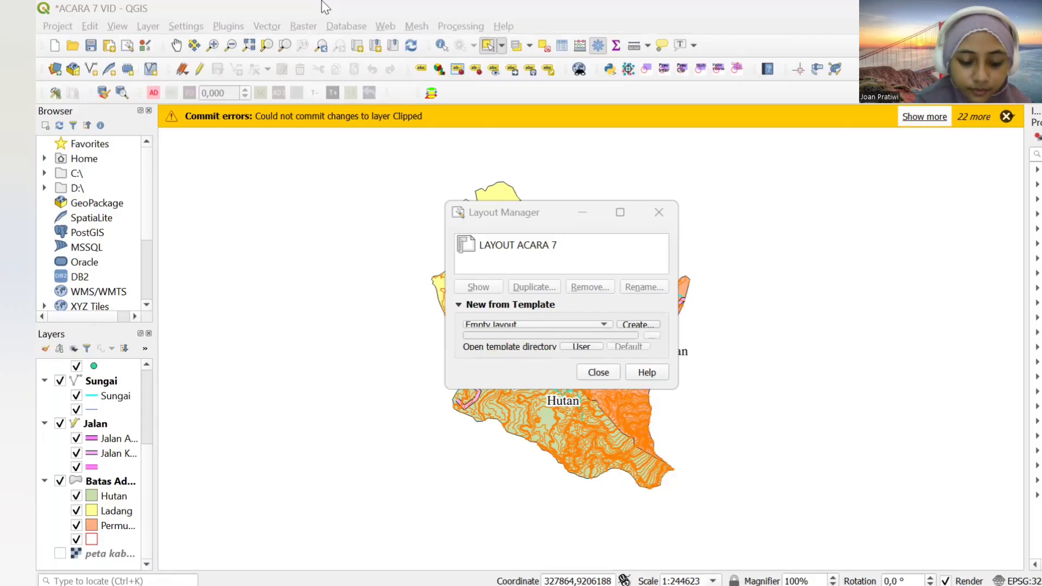
# Save the project from the print layout
pyautogui.rightClick(643, 405)
pyautogui.rightClick(646, 406)
pyautogui.click(706, 526)
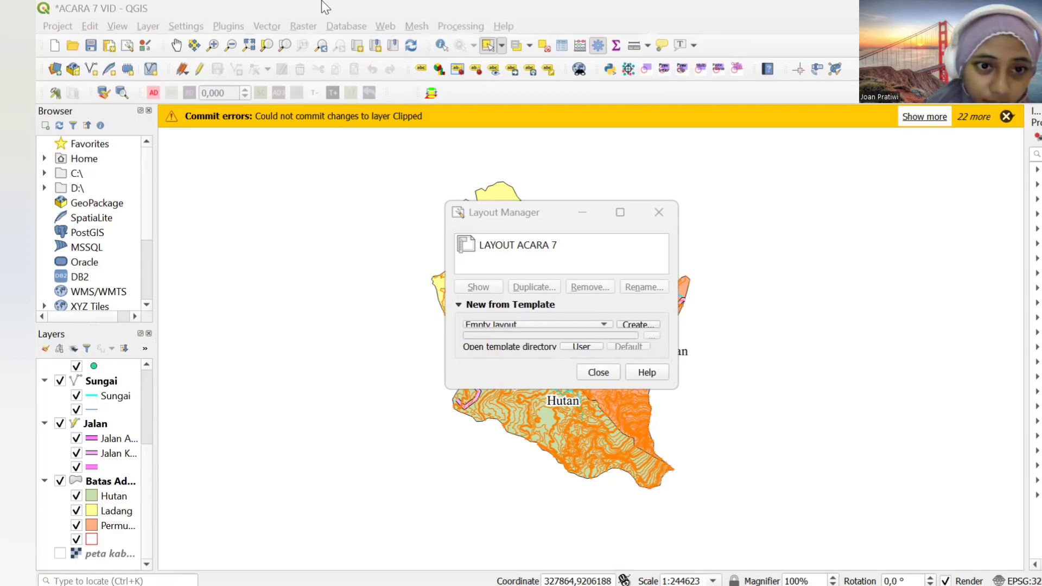
pyautogui.hotkey('ctrl', 's')
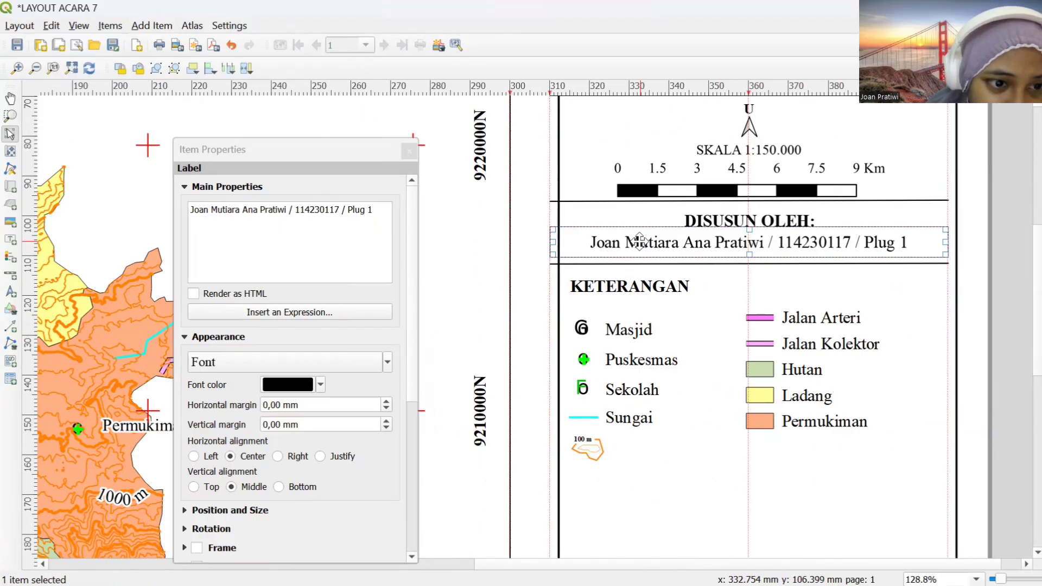
# Replace the copied author label's text with Kontur and position it beside the contour symbol in the KETERANGAN section
pyautogui.moveTo(194, 210); pyautogui.dragTo(380, 213)
pyautogui.press('BackSpace')
pyautogui.press('BackSpace')
pyautogui.write('Kontur')
pyautogui.moveTo(697, 394); pyautogui.dragTo(696, 467)
pyautogui.moveTo(624, 460); pyautogui.dragTo(940, 460)
pyautogui.moveTo(979, 457); pyautogui.dragTo(659, 447)
pyautogui.click(591, 391)
pyautogui.press('Right')
pyautogui.press('Right')
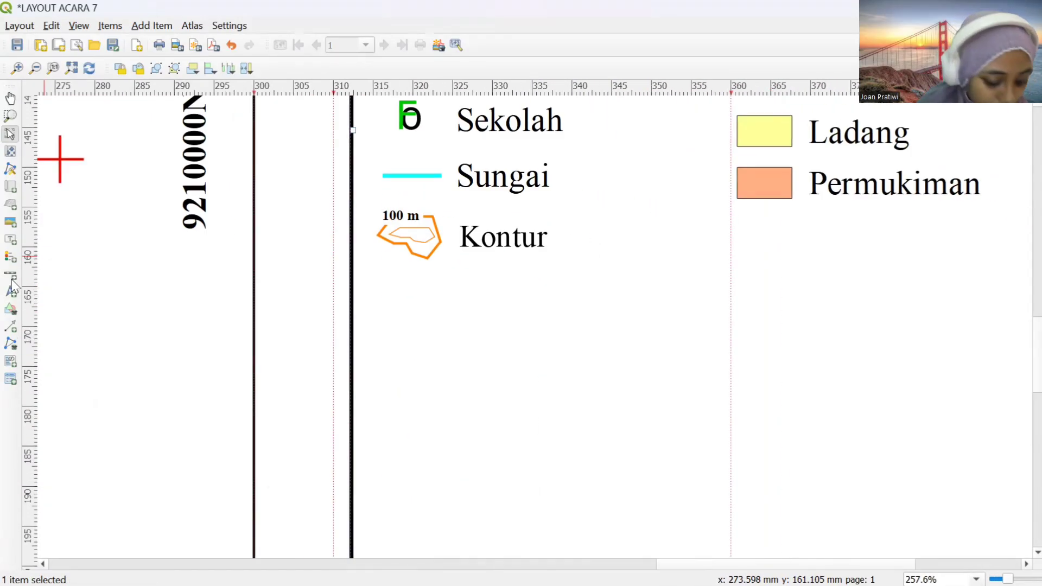
# Draw a horizontal polyline divider across the information column just below the Kontur legend entry
pyautogui.scroll(-4, 909, 286)
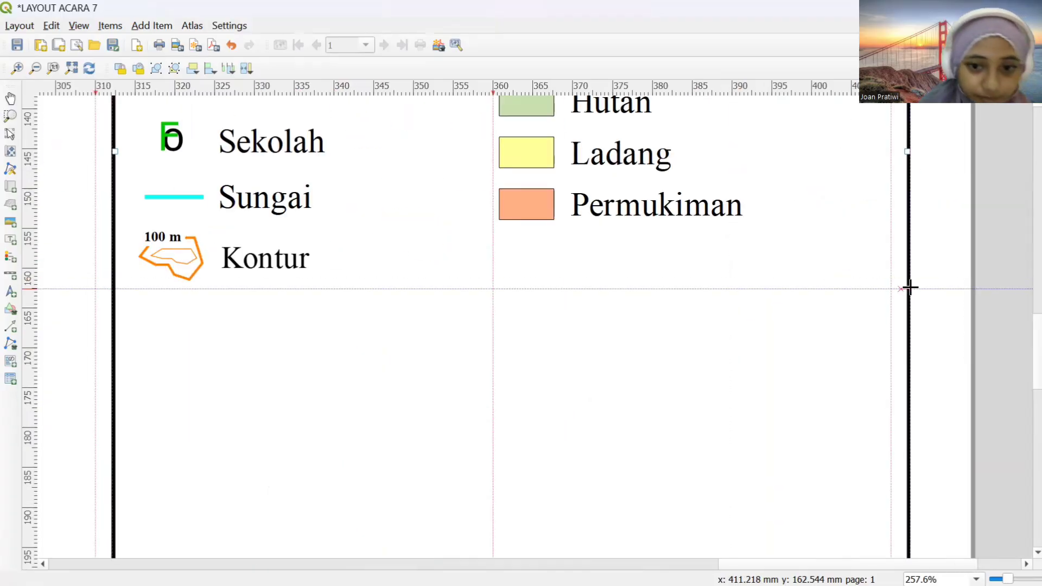
pyautogui.scroll(1, 911, 299)
pyautogui.click(10, 344)
pyautogui.click(65, 362)
pyautogui.click(644, 311)
pyautogui.click(942, 312)
pyautogui.rightClick(942, 312)
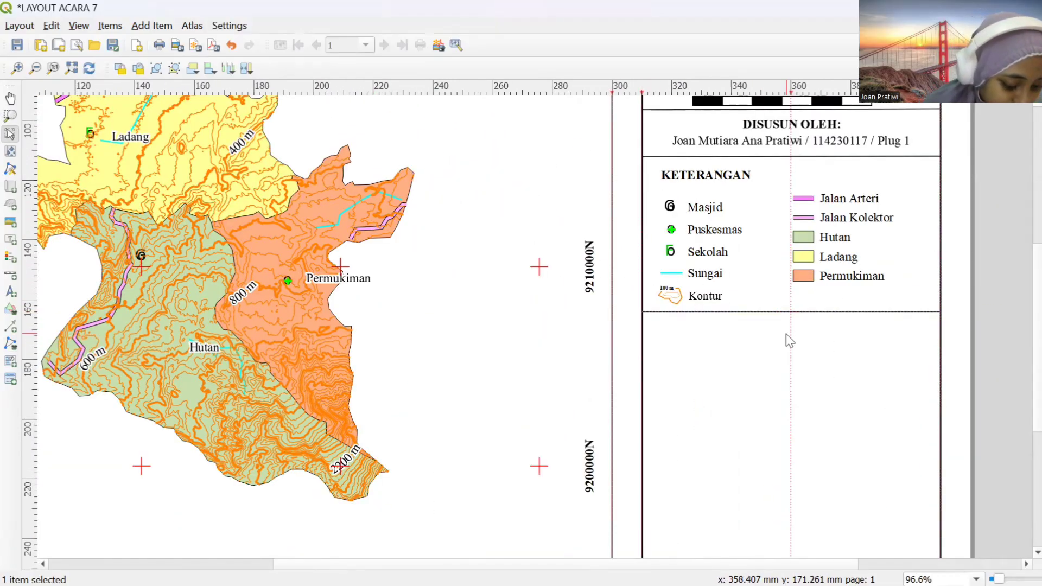
# Paste a copy of the bold heading label below the legend divider and change its text to SUMBER:
pyautogui.moveTo(786, 333); pyautogui.dragTo(563, 351)
pyautogui.hotkey('ctrl', 'v')
pyautogui.moveTo(674, 157); pyautogui.dragTo(537, 346)
pyautogui.moveTo(257, 212); pyautogui.dragTo(188, 210)
pyautogui.write('SUMBER:')
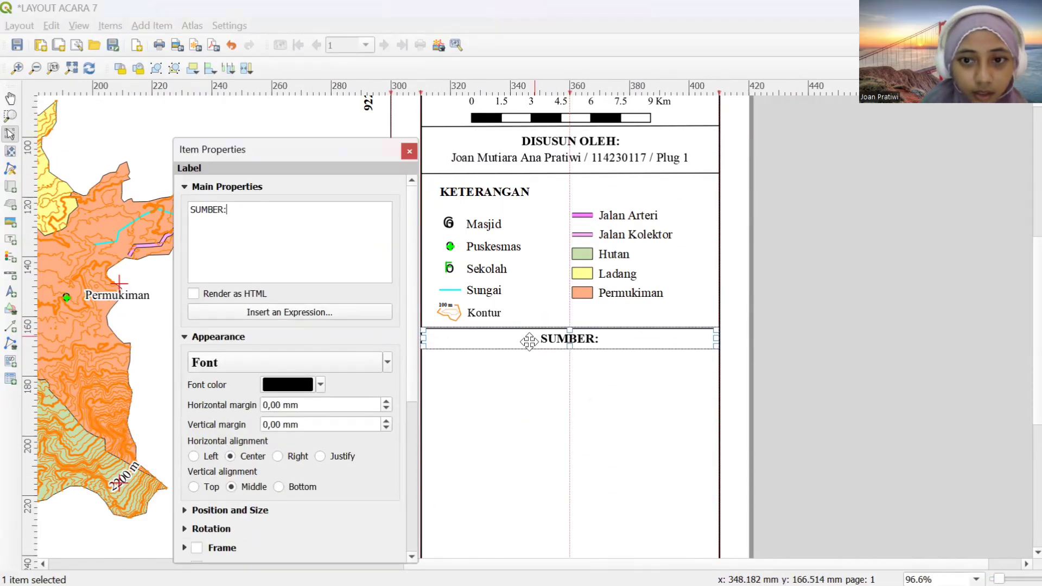
# Left-align the SUMBER: heading and shift it into line with the KETERANGAN heading, slightly below the divider
pyautogui.click(285, 362)
pyautogui.click(630, 398)
pyautogui.click(194, 456)
pyautogui.moveTo(418, 338); pyautogui.dragTo(382, 339)
pyautogui.moveTo(424, 339); pyautogui.dragTo(438, 339)
pyautogui.press('Down')
# Nudge the legend and the Kontur label slightly upward within the KETERANGAN section
pyautogui.click(529, 272)
pyautogui.press('Up')
pyautogui.click(489, 312)
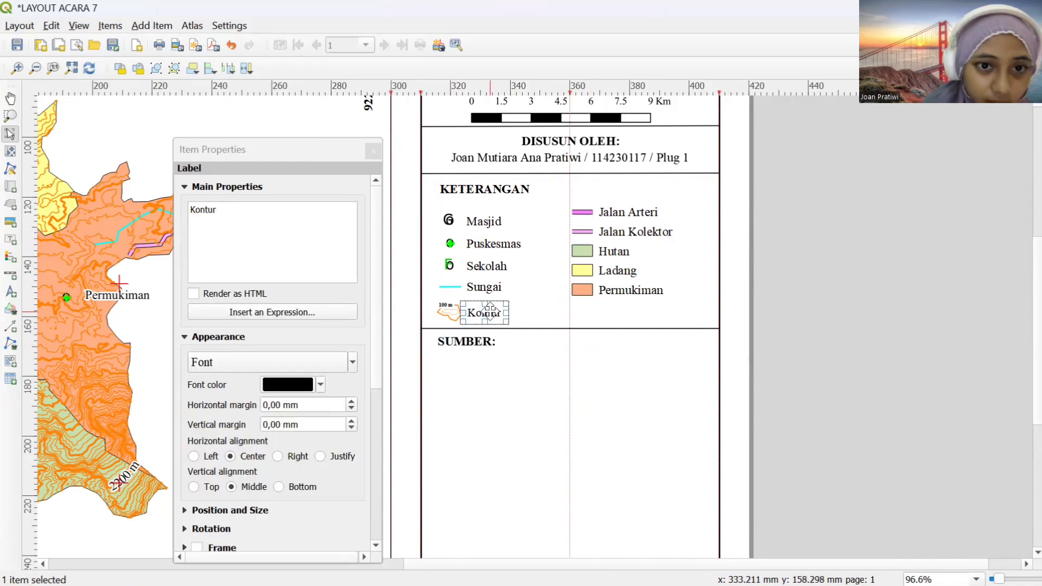
pyautogui.press('Up')
pyautogui.click(455, 372)
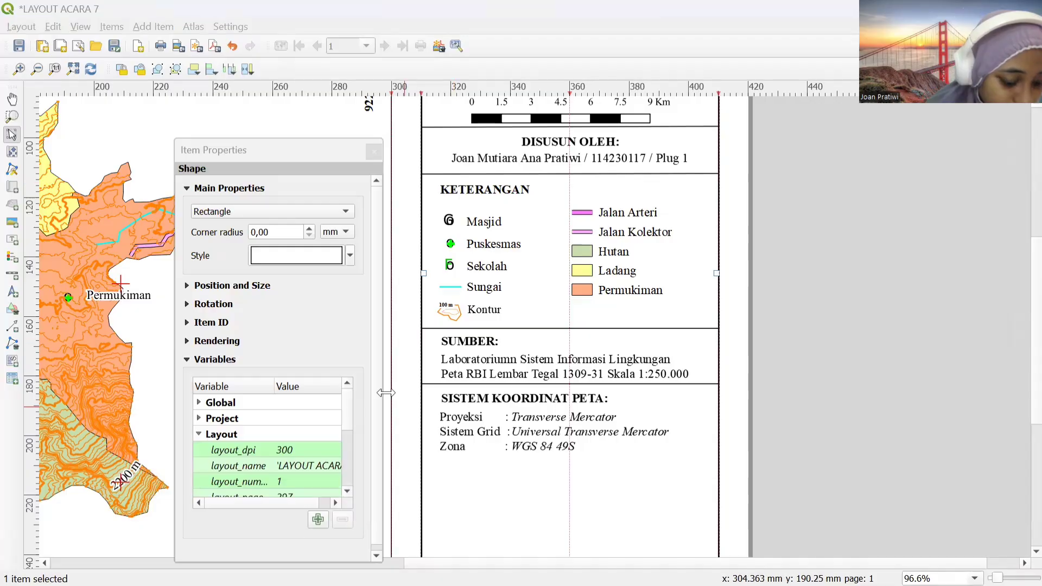
# Draw a horizontal polyline divider across the information column below the Zona line of the coordinate system section
pyautogui.click(12, 343)
pyautogui.click(32, 363)
pyautogui.click(422, 456)
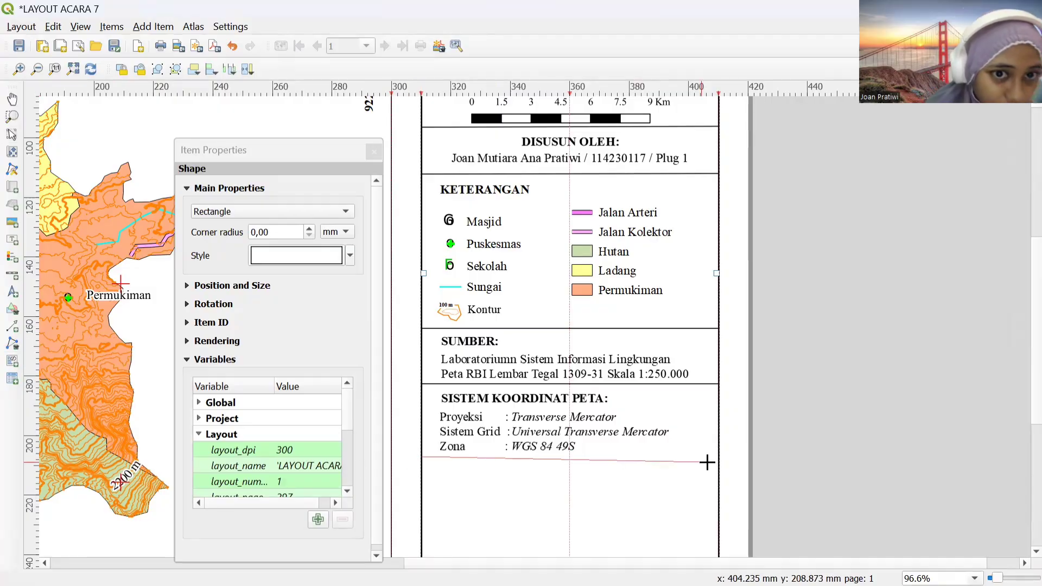
pyautogui.click(718, 456)
pyautogui.rightClick(718, 456)
# Nudge the divider line between the scale bar and the DISUSUN OLEH: heading slightly downward
pyautogui.scroll(-5, 565, 489)
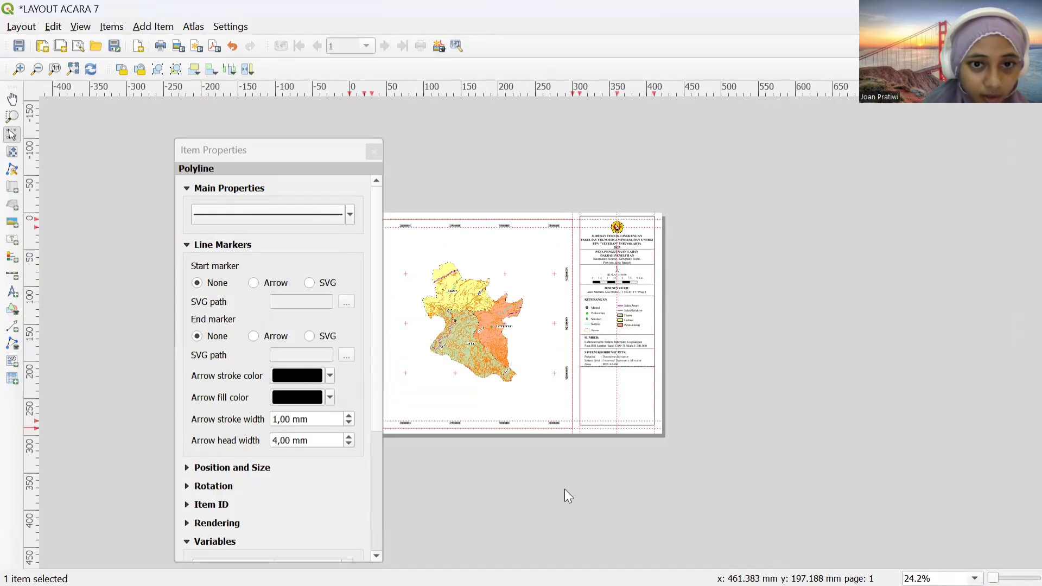
pyautogui.scroll(5, 745, 151)
pyautogui.moveTo(745, 151); pyautogui.dragTo(753, 239)
pyautogui.click(747, 237)
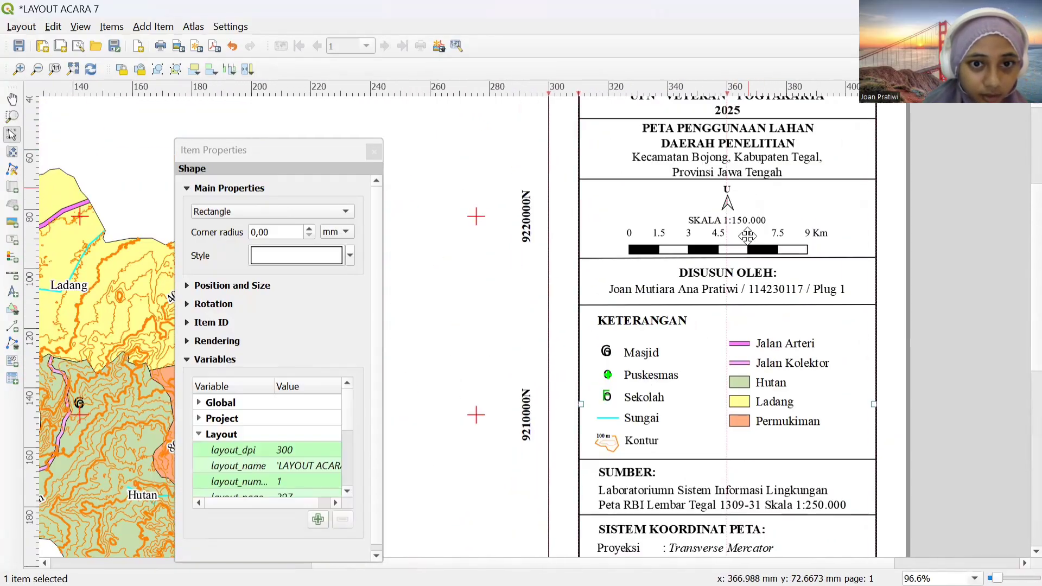
pyautogui.scroll(1, 575, 254)
pyautogui.click(719, 269)
pyautogui.press('Down')
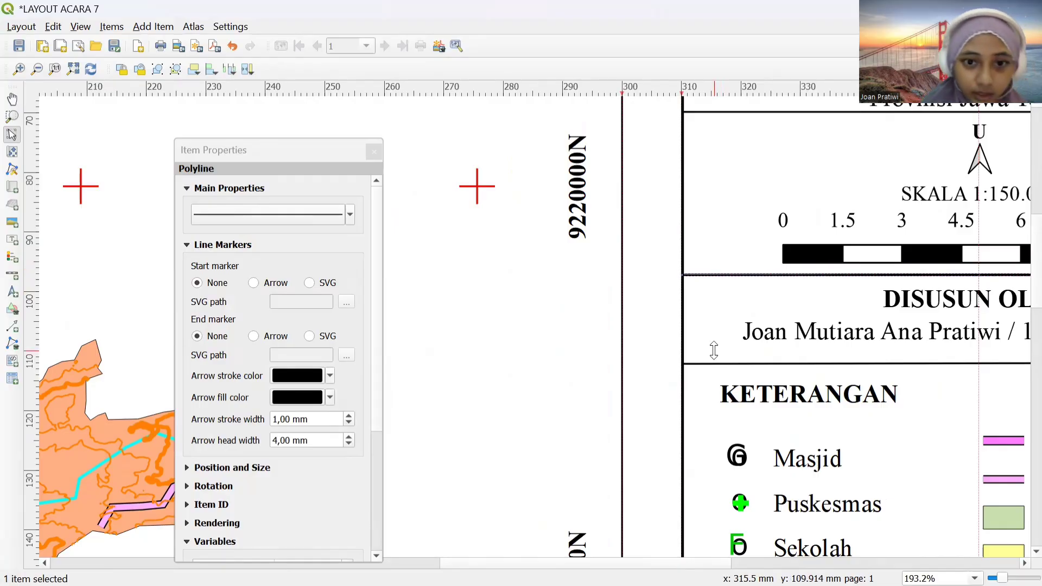
pyautogui.click(714, 349)
pyautogui.scroll(-2, 714, 349)
pyautogui.click(761, 327)
pyautogui.click(813, 345)
pyautogui.click(623, 447)
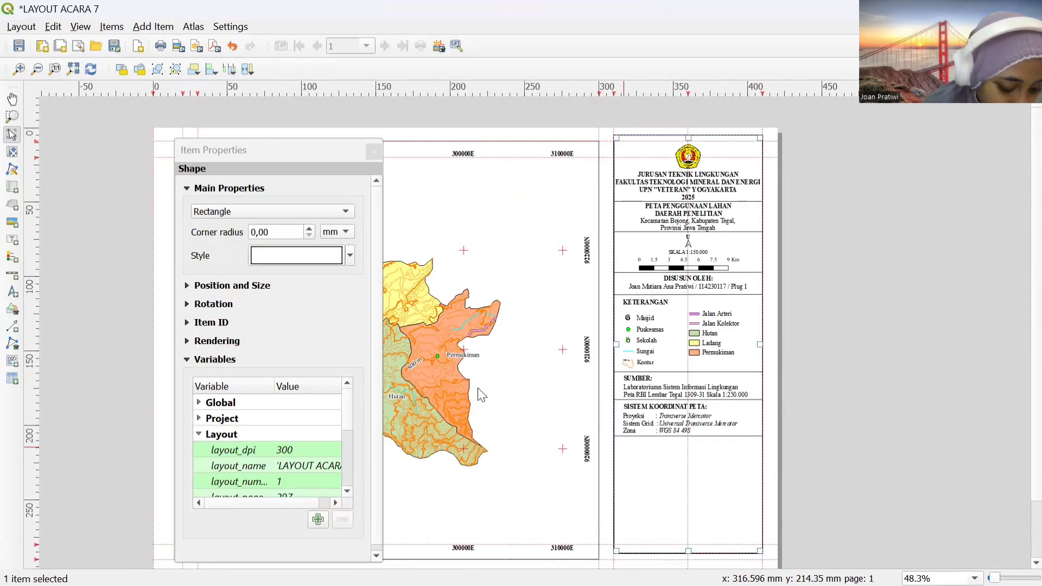
# Duplicate the SISTEM KOORDINAT PETA: heading and nudge the copy into place below the lowest divider, aligned with the other headings
pyautogui.click(651, 404)
pyautogui.hotkey('ctrl', 'c')
pyautogui.hotkey('ctrl', 'v')
pyautogui.press('Down')
pyautogui.press('Down')
pyautogui.press('Down')
pyautogui.press('Down')
pyautogui.press('Down')
pyautogui.press('Down')
pyautogui.press('Down')
pyautogui.press('Down')
pyautogui.press('Down')
pyautogui.press('Down')
pyautogui.press('Down')
pyautogui.press('Down')
pyautogui.press('Down')
pyautogui.press('Down')
pyautogui.press('Down')
pyautogui.press('Down')
pyautogui.press('Down')
pyautogui.press('Down')
pyautogui.press('Down')
pyautogui.press('Down')
pyautogui.press('Left')
pyautogui.press('Left')
pyautogui.press('Left')
pyautogui.press('Left')
pyautogui.press('Left')
pyautogui.press('Left')
pyautogui.press('Left')
pyautogui.press('Left')
pyautogui.press('Left')
pyautogui.press('Left')
pyautogui.press('Left')
pyautogui.press('Left')
pyautogui.press('Left')
pyautogui.press('Left')
pyautogui.press('Left')
pyautogui.press('Left')
pyautogui.press('Left')
pyautogui.press('Left')
pyautogui.press('Left')
pyautogui.press('Left')
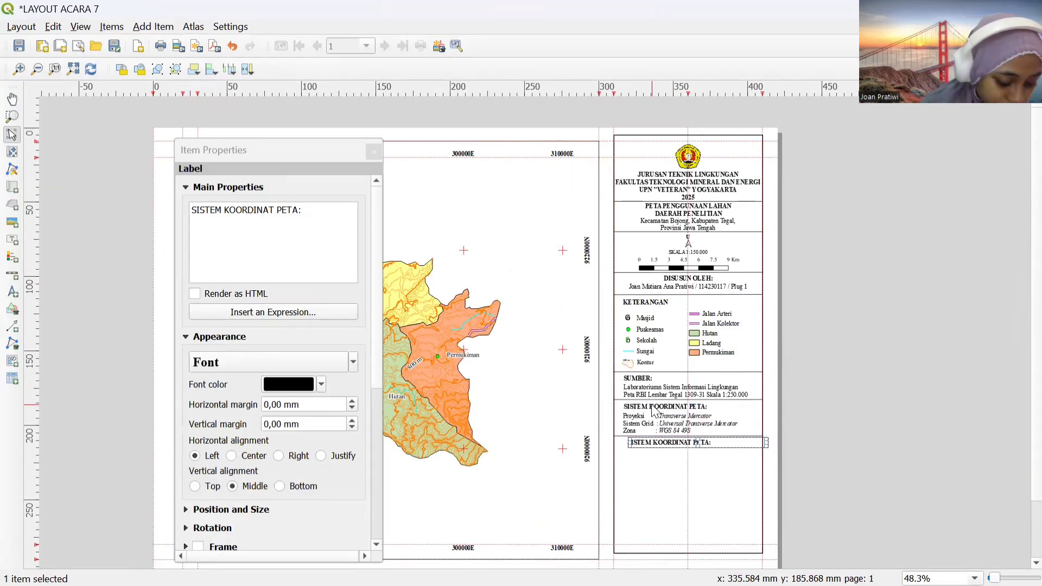
# Change the duplicated heading's text to INSET:
pyautogui.moveTo(331, 216); pyautogui.dragTo(194, 213)
pyautogui.write('INSET:')
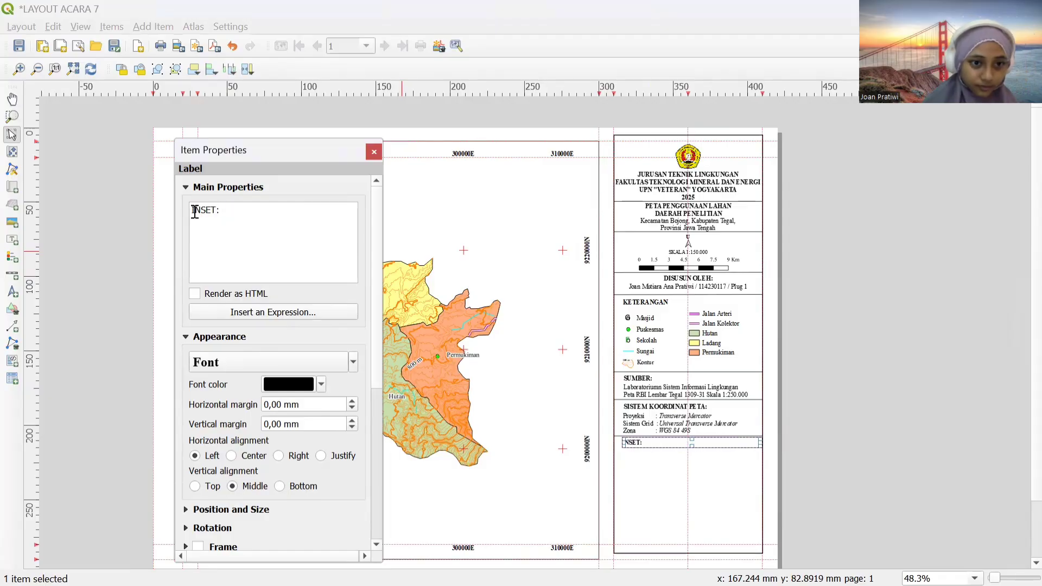
pyautogui.click(609, 453)
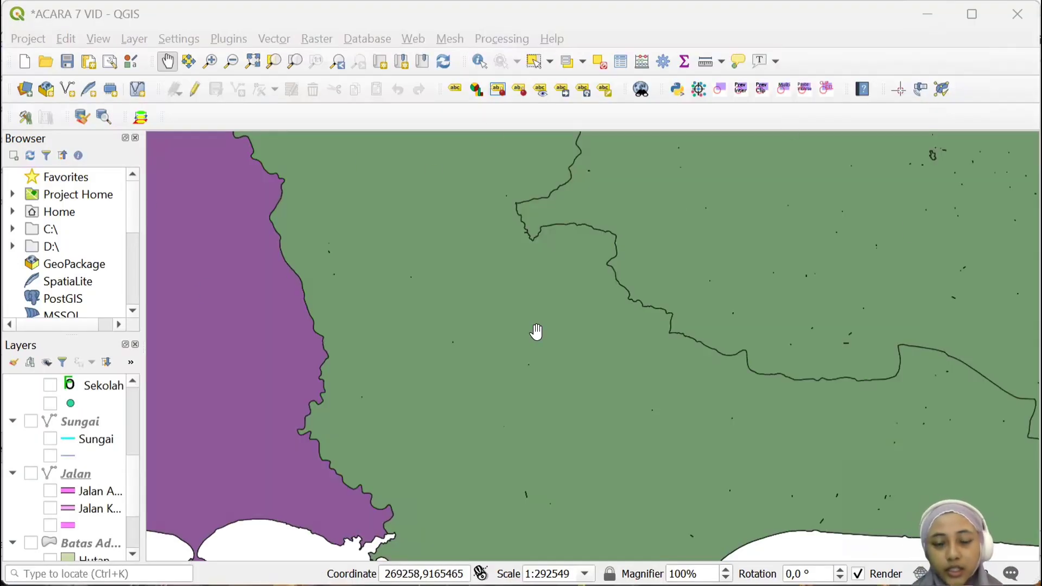
pyautogui.scroll(5, 87, 474)
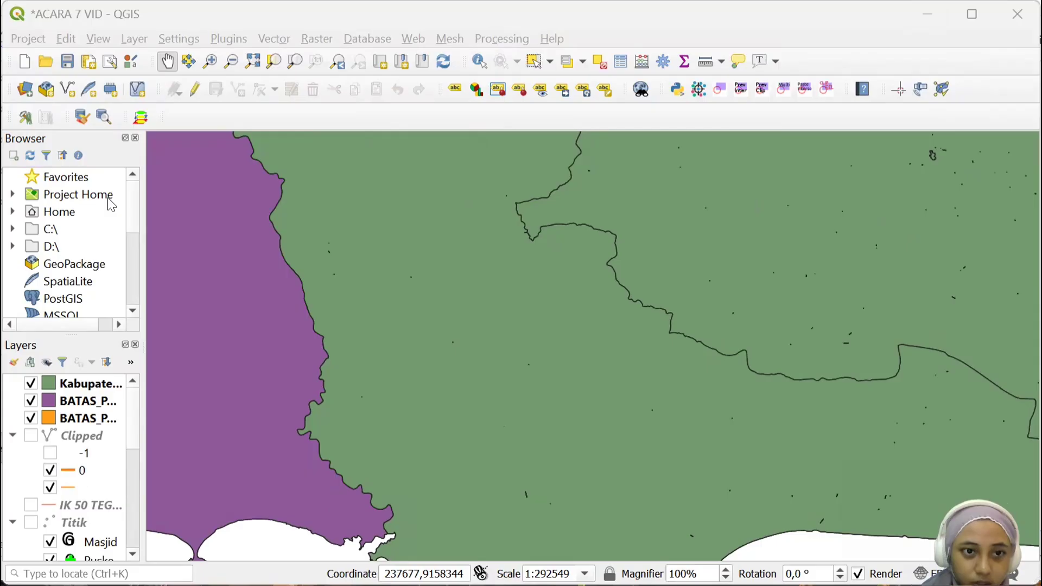
pyautogui.click(25, 90)
pyautogui.click(782, 171)
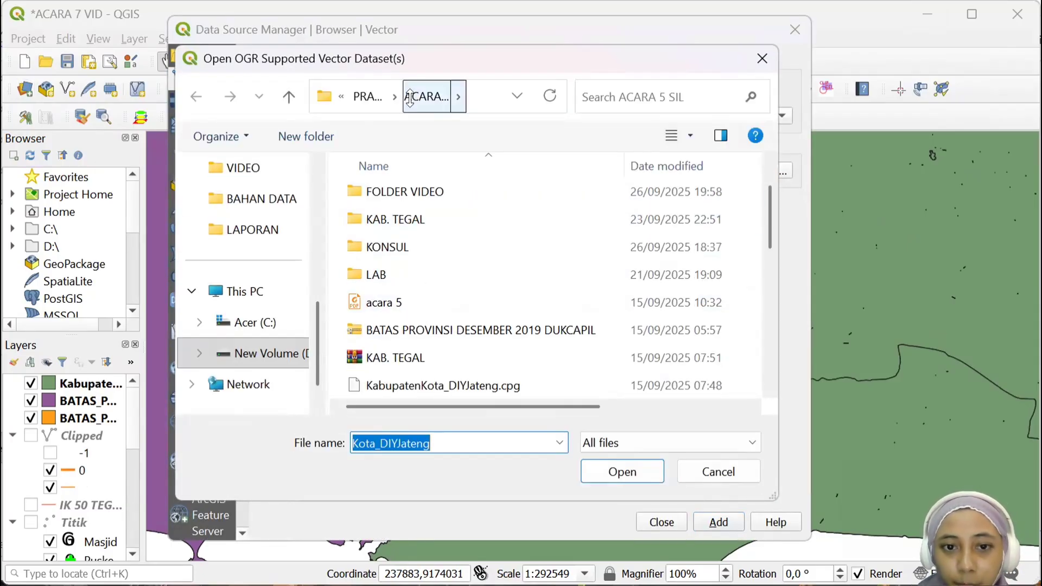
pyautogui.click(719, 472)
pyautogui.click(660, 524)
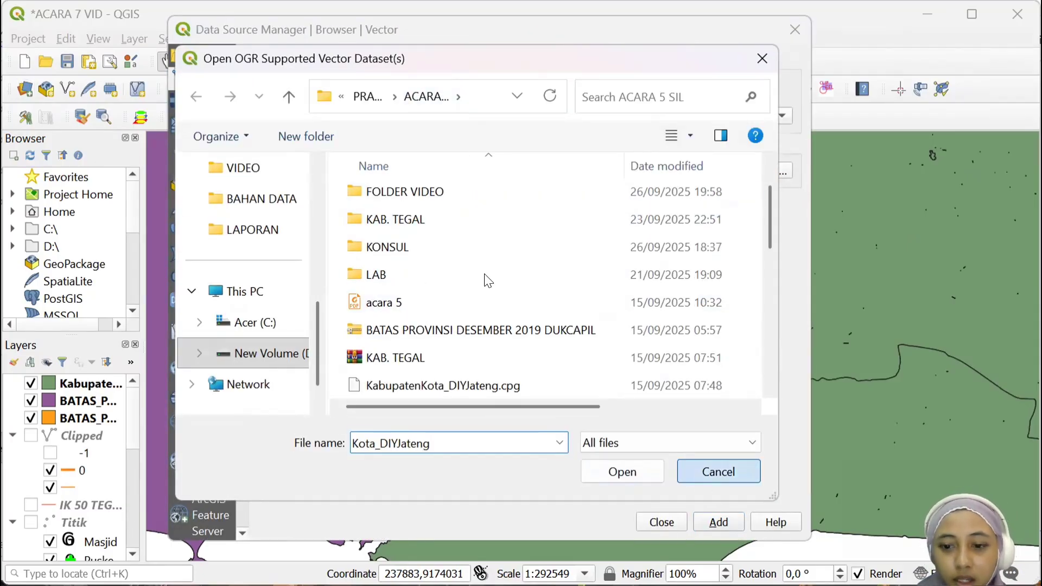
# Remove the purple duplicate province boundary layer directly beneath the KabupatenKota_DIYJateng layer in the main QGIS window
pyautogui.click(81, 417)
pyautogui.rightClick(81, 404)
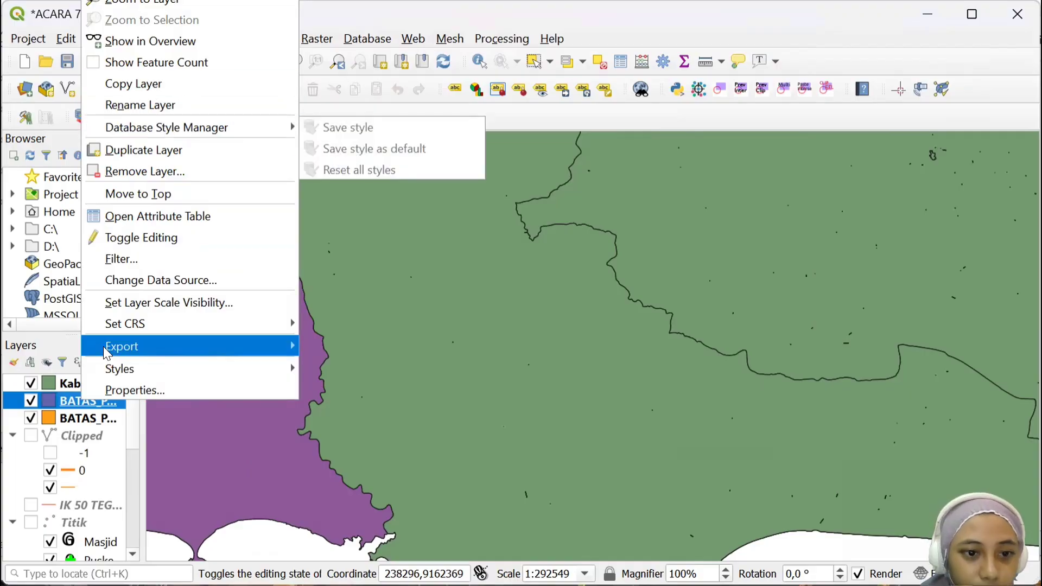
pyautogui.click(122, 173)
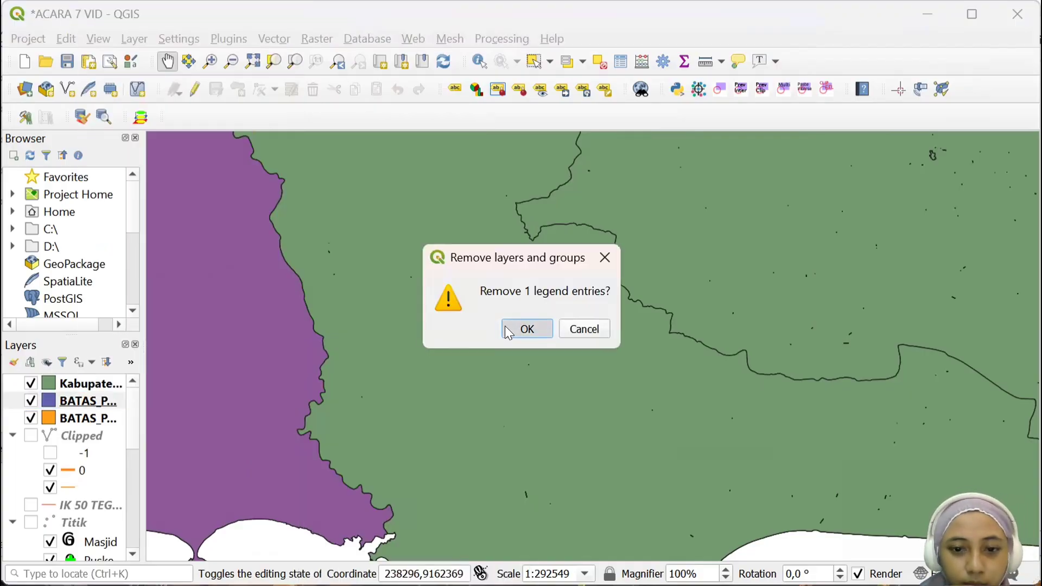
pyautogui.click(526, 328)
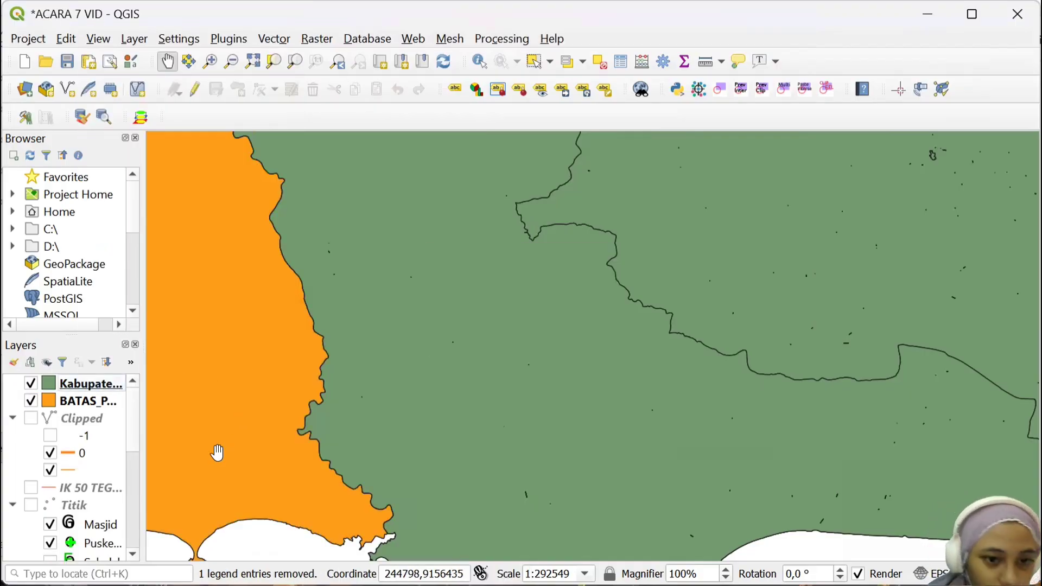
# Style the KabupatenKota_DIYJateng layer as Categorized by the KAB_KOTA column and classify its values
pyautogui.rightClick(90, 383)
pyautogui.click(125, 373)
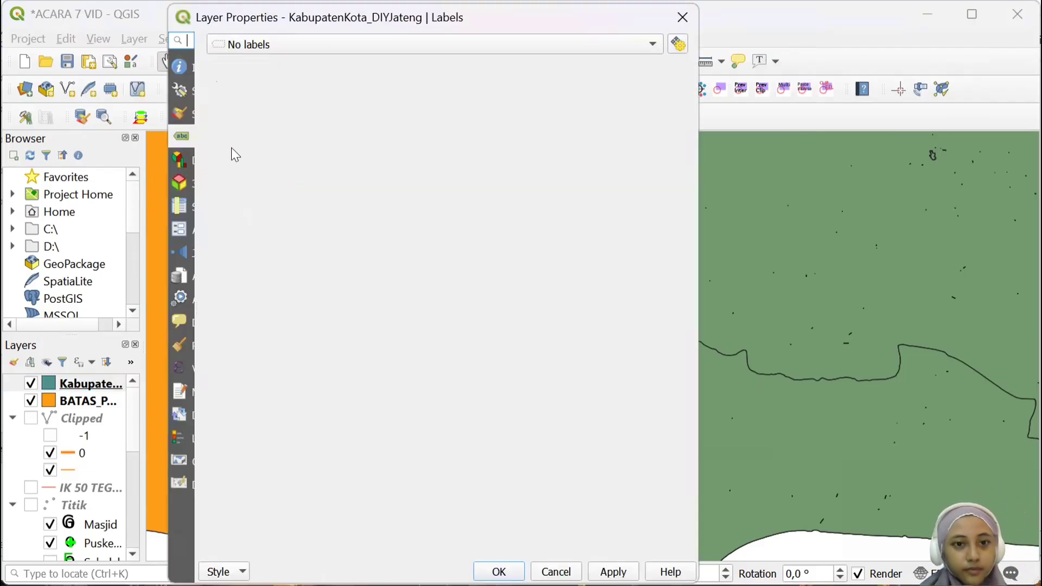
pyautogui.click(180, 113)
pyautogui.click(282, 44)
pyautogui.click(260, 63)
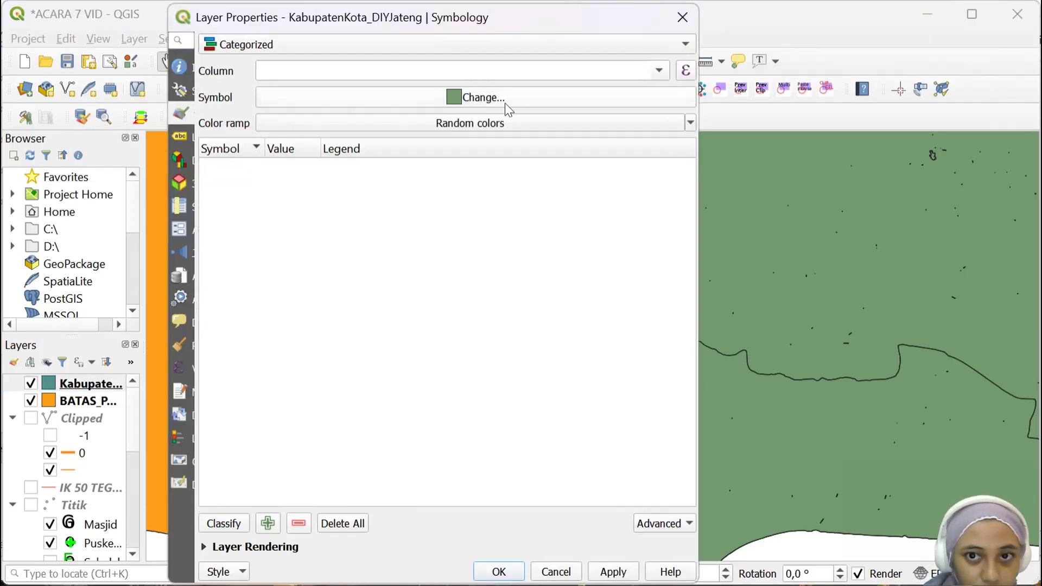
pyautogui.click(659, 70)
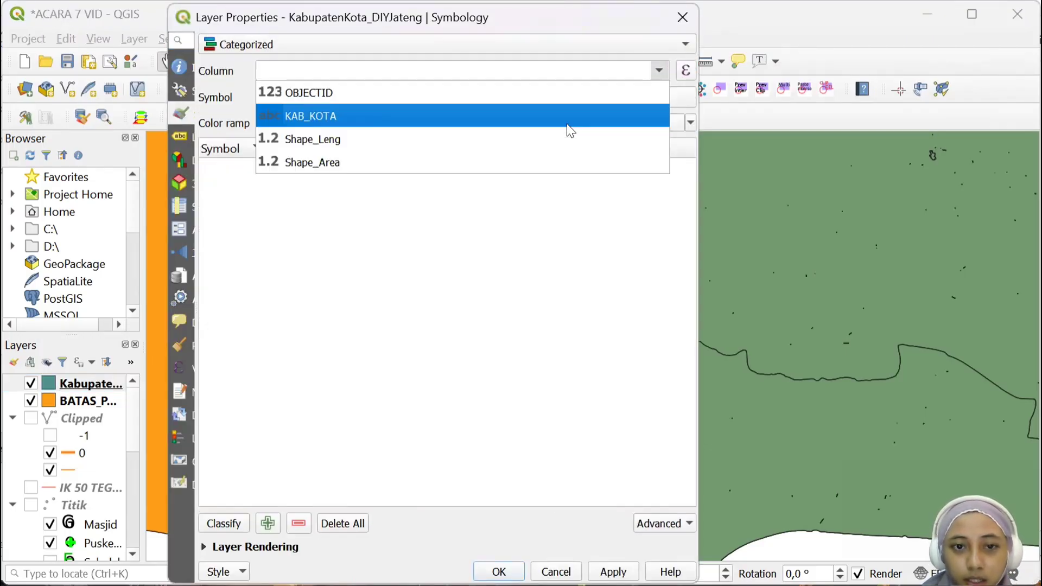
pyautogui.click(565, 111)
pyautogui.click(224, 523)
# Select all the KAB_KOTA categories and open their shared color for editing
pyautogui.scroll(-10, 395, 400)
pyautogui.moveTo(396, 488); pyautogui.dragTo(405, 150)
pyautogui.scroll(-1, 312, 209)
pyautogui.rightClick(436, 337)
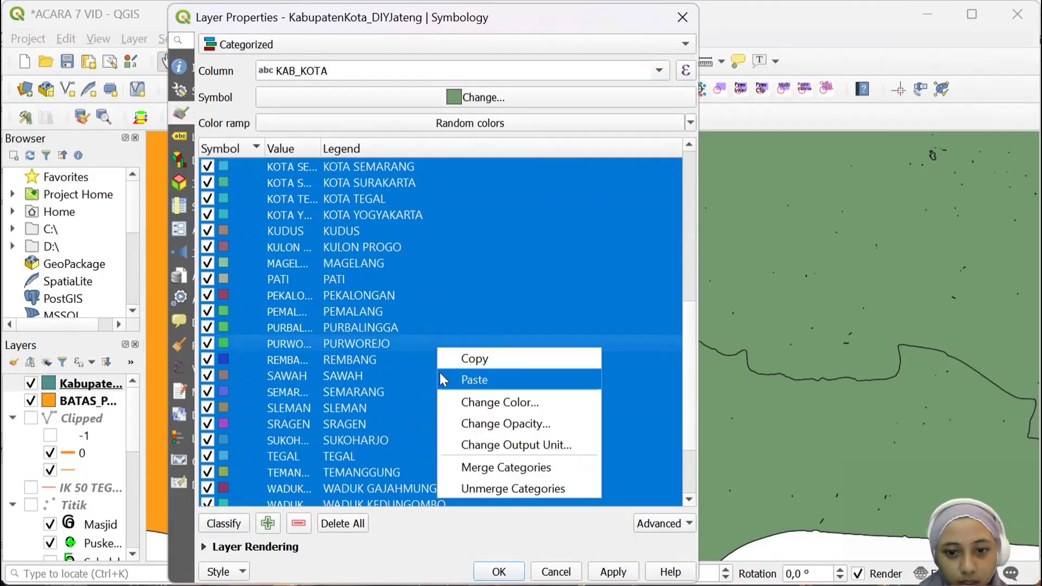
pyautogui.click(491, 400)
# Recolor all the selected KAB_KOTA categories to white
pyautogui.moveTo(477, 108); pyautogui.dragTo(418, 104)
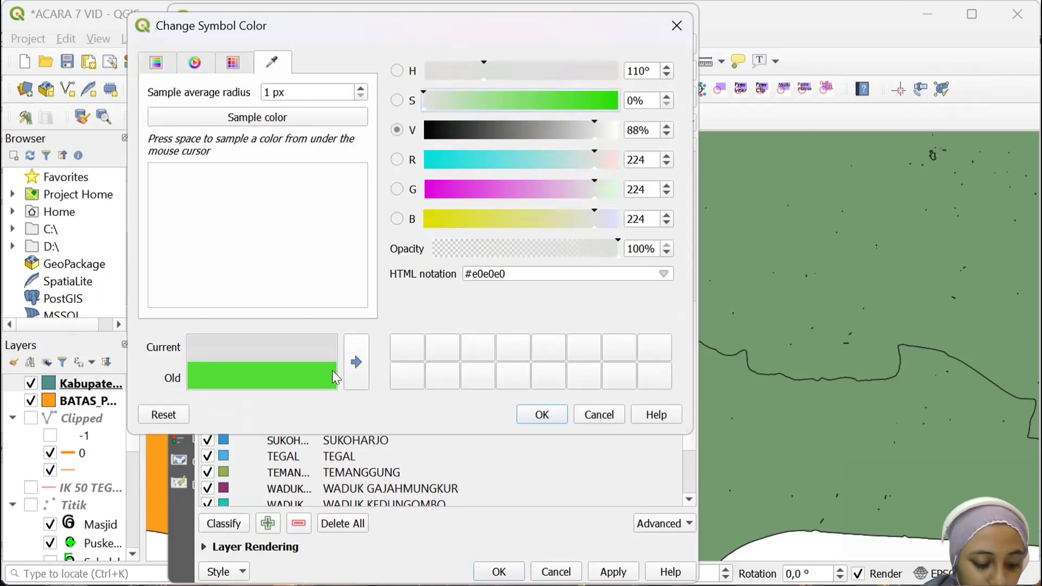
pyautogui.click(296, 119)
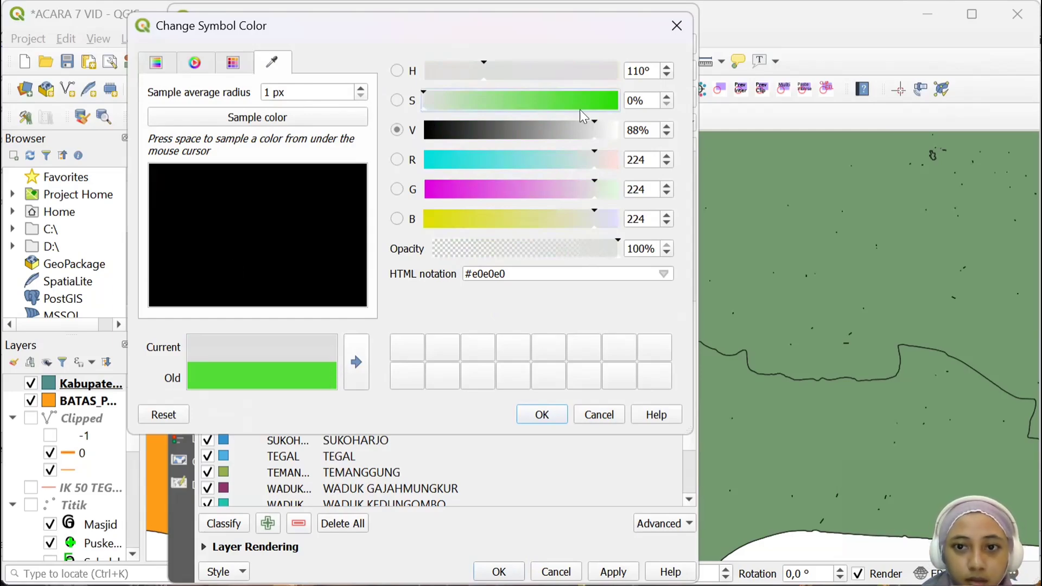
pyautogui.moveTo(594, 126); pyautogui.dragTo(625, 139)
pyautogui.click(295, 383)
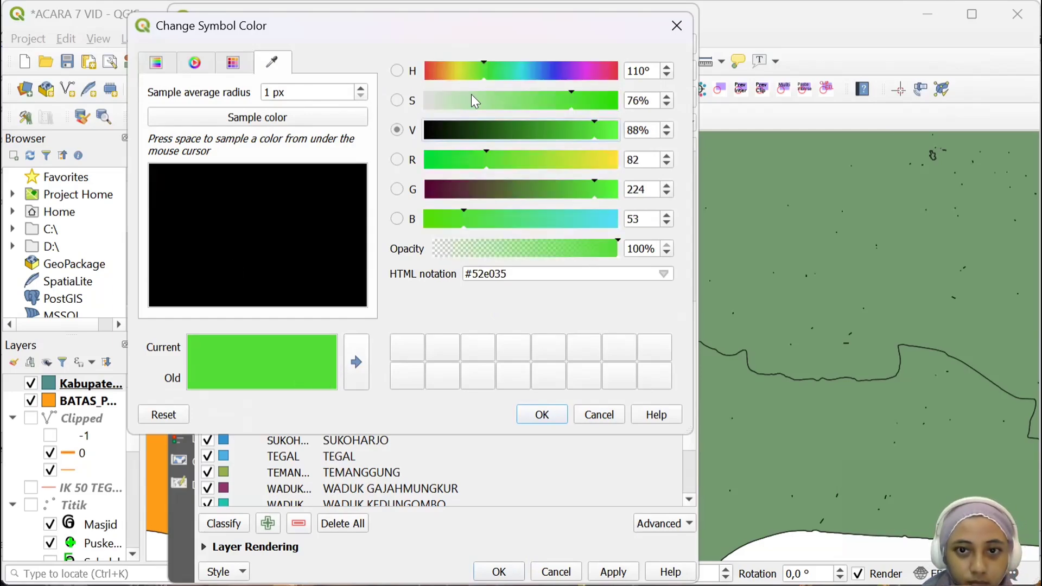
pyautogui.moveTo(471, 99); pyautogui.dragTo(421, 102)
pyautogui.click(542, 414)
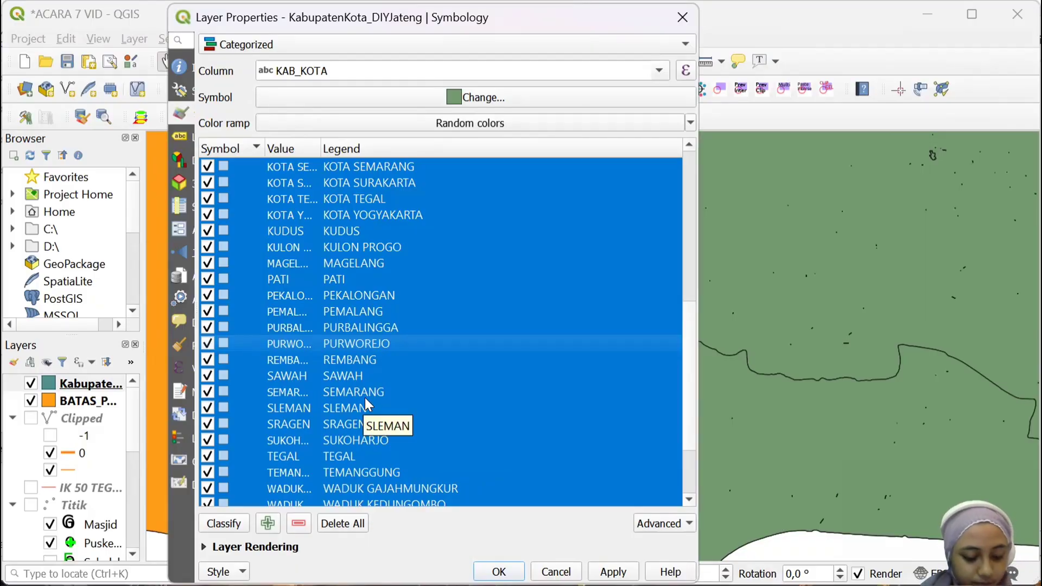
# Set the TEGAL category's simple fill color to yellow
pyautogui.scroll(-2, 347, 425)
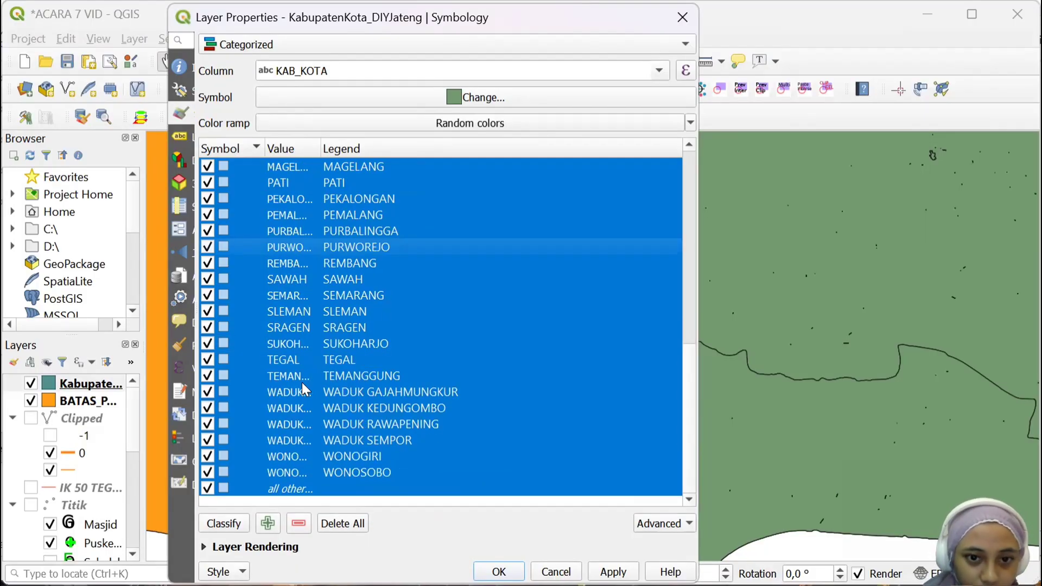
pyautogui.scroll(2, 694, 305)
pyautogui.scroll(1, 695, 304)
pyautogui.click(315, 455)
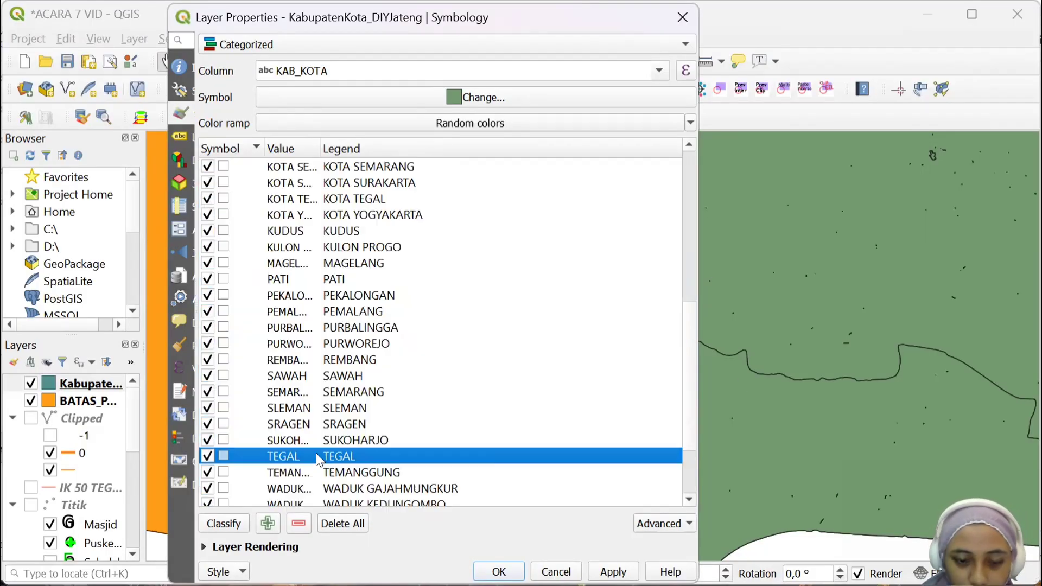
pyautogui.rightClick(321, 452)
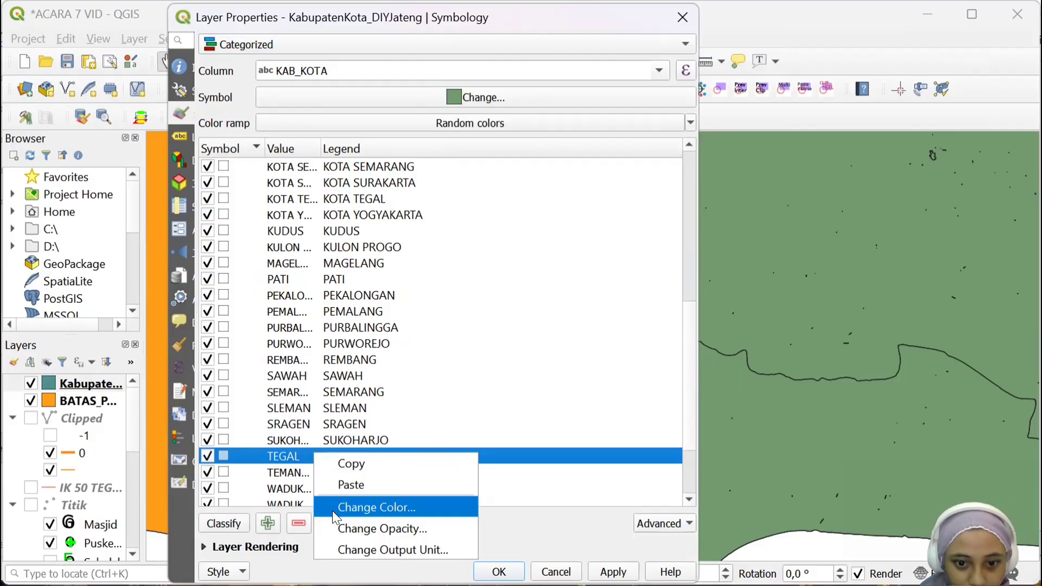
pyautogui.click(360, 508)
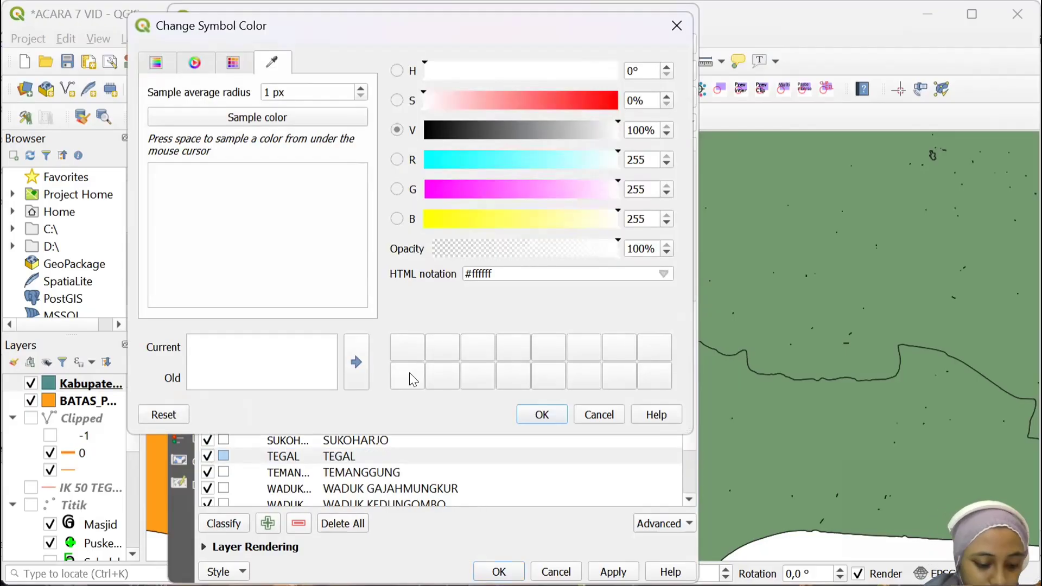
pyautogui.click(599, 414)
pyautogui.doubleClick(223, 456)
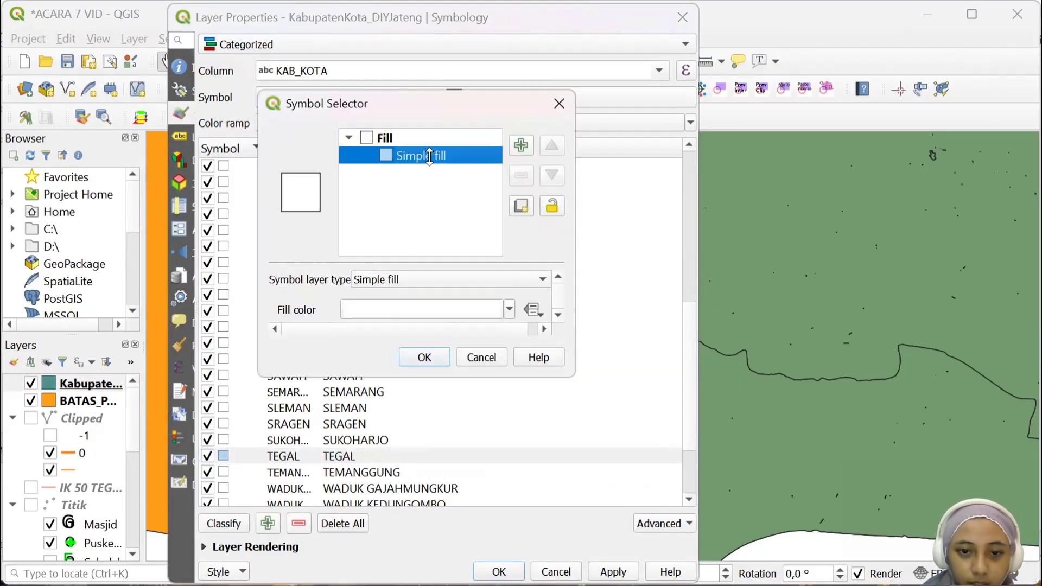
pyautogui.click(398, 303)
pyautogui.moveTo(434, 217); pyautogui.dragTo(408, 215)
pyautogui.click(538, 409)
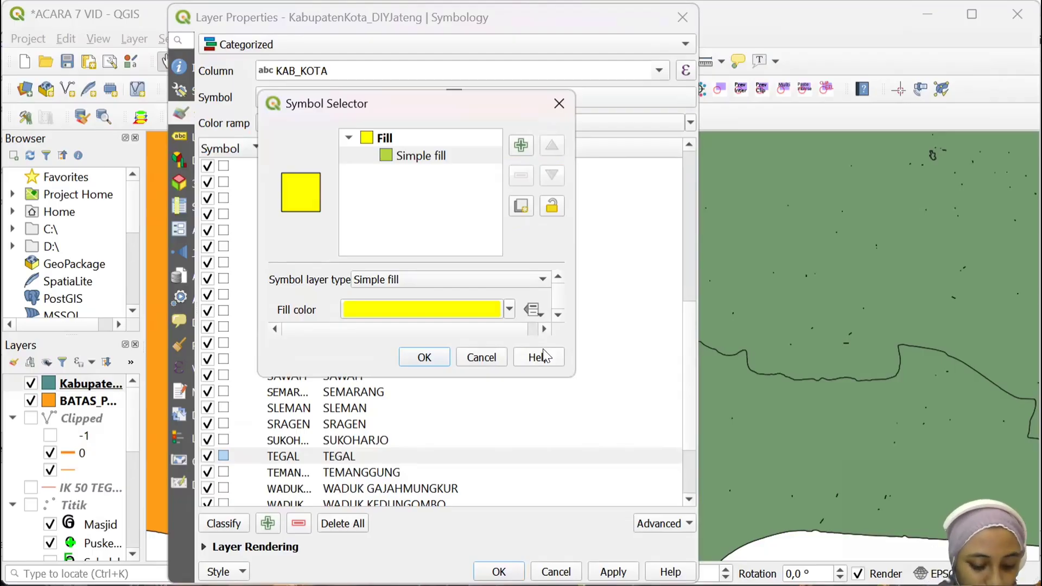
pyautogui.click(426, 358)
# Turn on single labels for the KabupatenKota_DIYJateng layer using KAB_KOTA in Times New Roman and apply the layer's styling
pyautogui.click(179, 136)
pyautogui.click(336, 44)
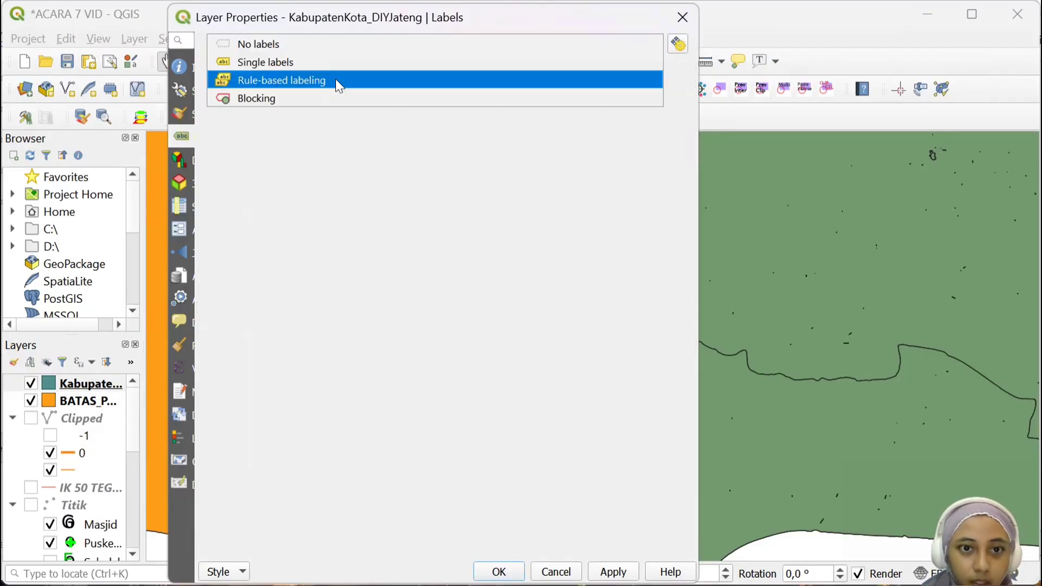
pyautogui.click(347, 58)
pyautogui.click(571, 118)
pyautogui.moveTo(244, 181); pyautogui.dragTo(217, 166)
pyautogui.click(338, 106)
pyautogui.click(405, 231)
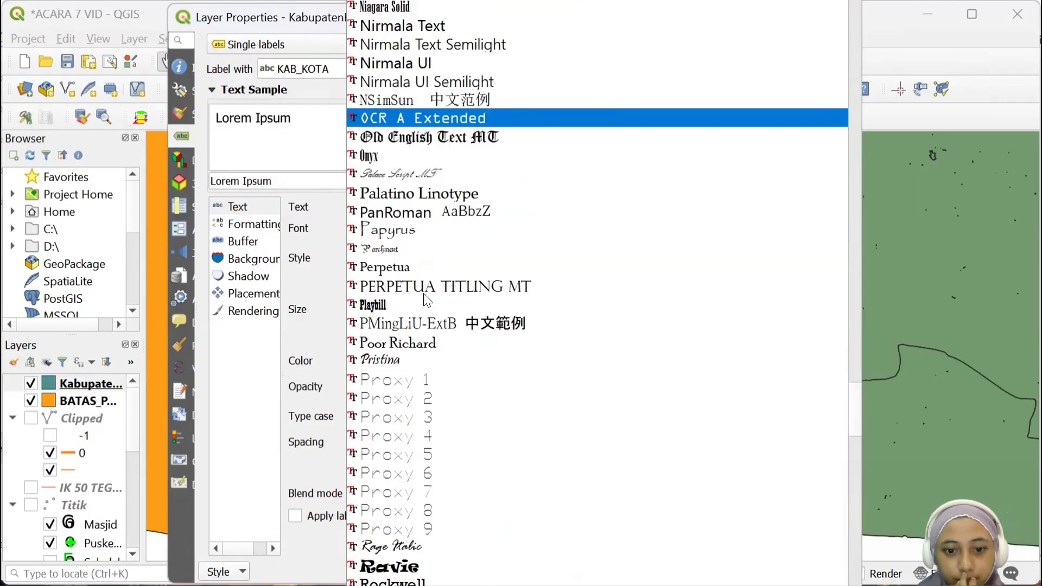
pyautogui.scroll(-20, 449, 362)
pyautogui.press('Escape')
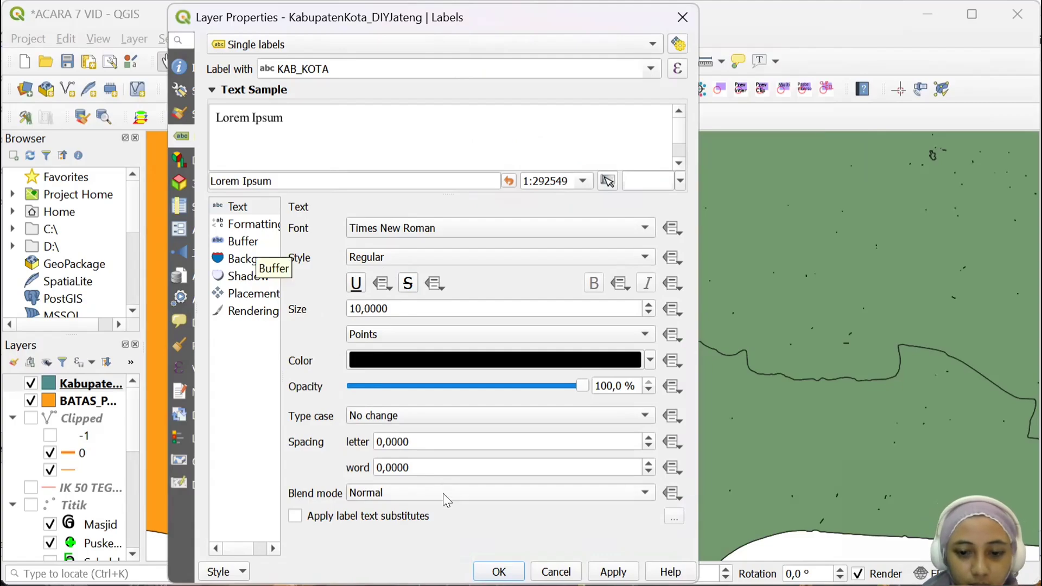
pyautogui.click(499, 572)
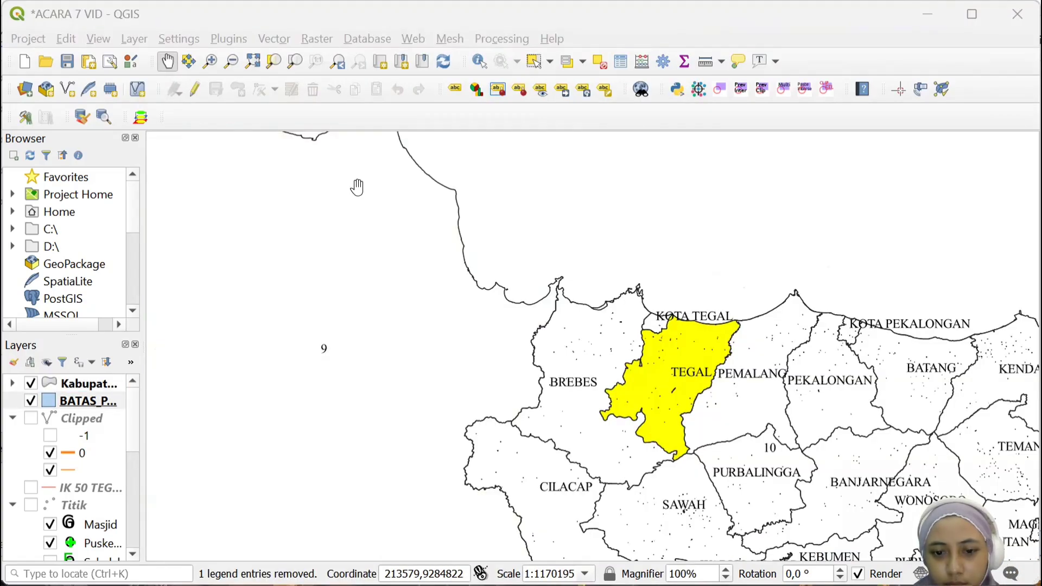
# Change the label field of the BATAS_PROVINSI_DESEMBER_2019_DUKCAPIL layer to PROVINSI and apply it
pyautogui.moveTo(277, 330); pyautogui.dragTo(545, 325)
pyautogui.rightClick(103, 399)
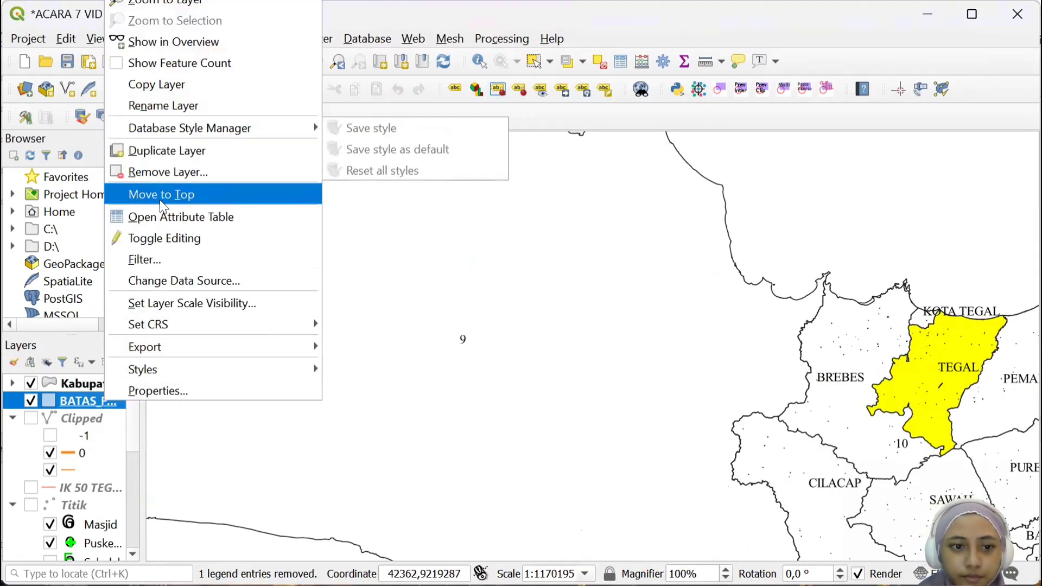
pyautogui.click(188, 391)
pyautogui.scroll(-1, 399, 415)
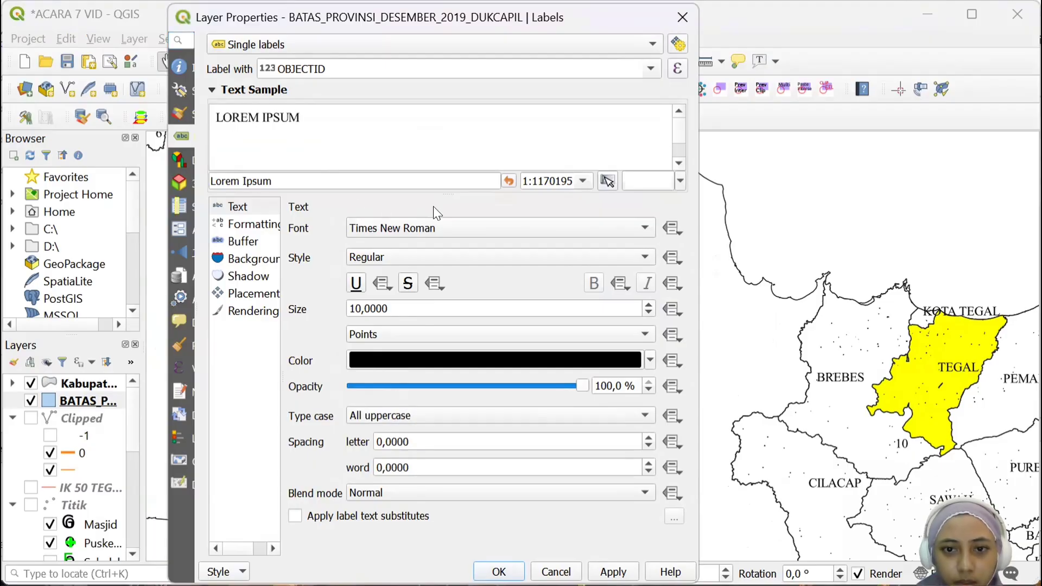
pyautogui.click(251, 224)
pyautogui.click(230, 209)
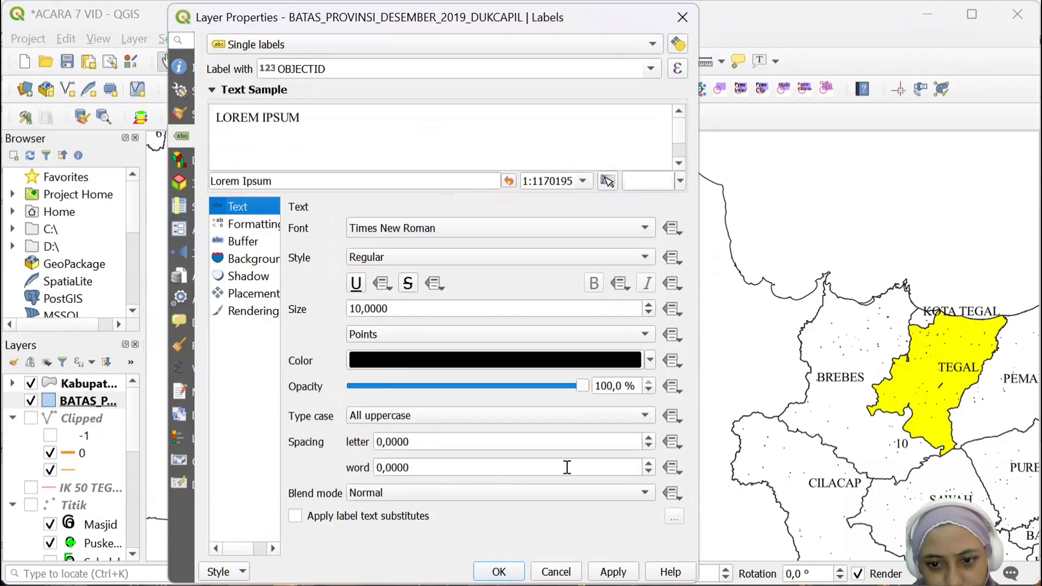
pyautogui.click(295, 516)
pyautogui.click(295, 516)
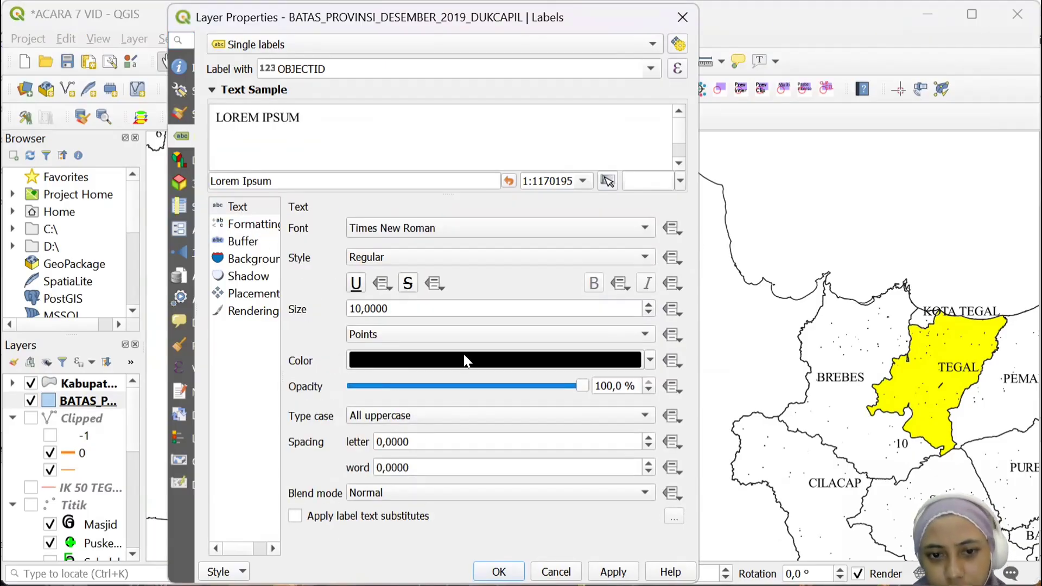
pyautogui.click(480, 75)
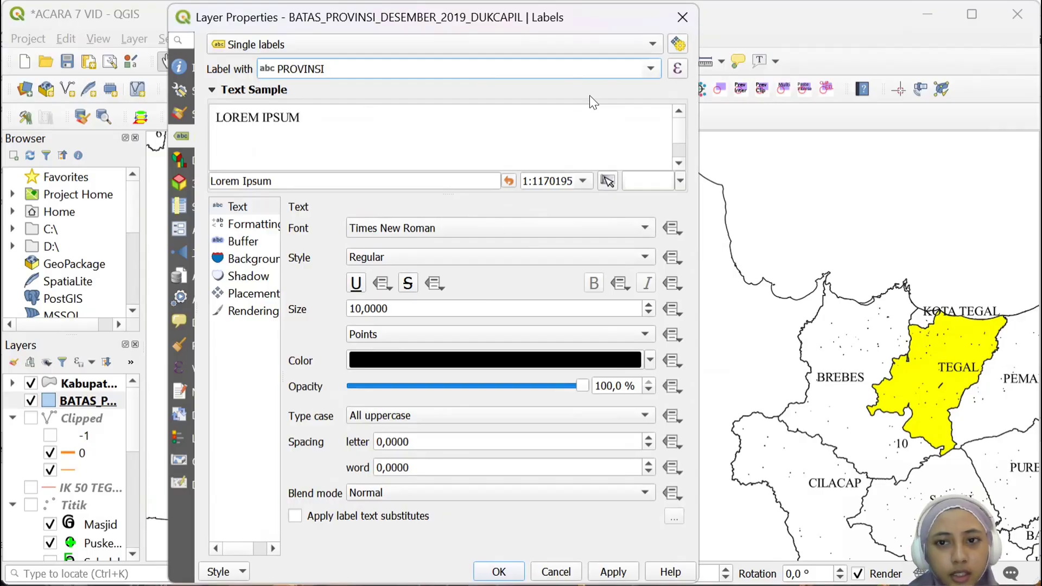
pyautogui.click(498, 572)
# Save the new shapefile layer as LAUT in the VIDEO folder and add a text field named Keterangan with length 80
pyautogui.scroll(-4, 623, 465)
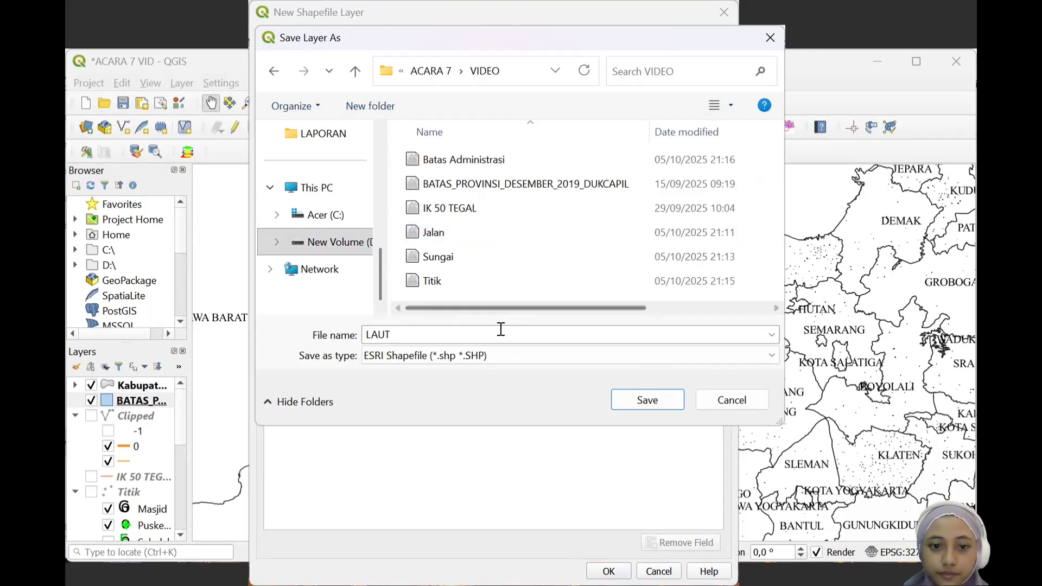
pyautogui.click(631, 397)
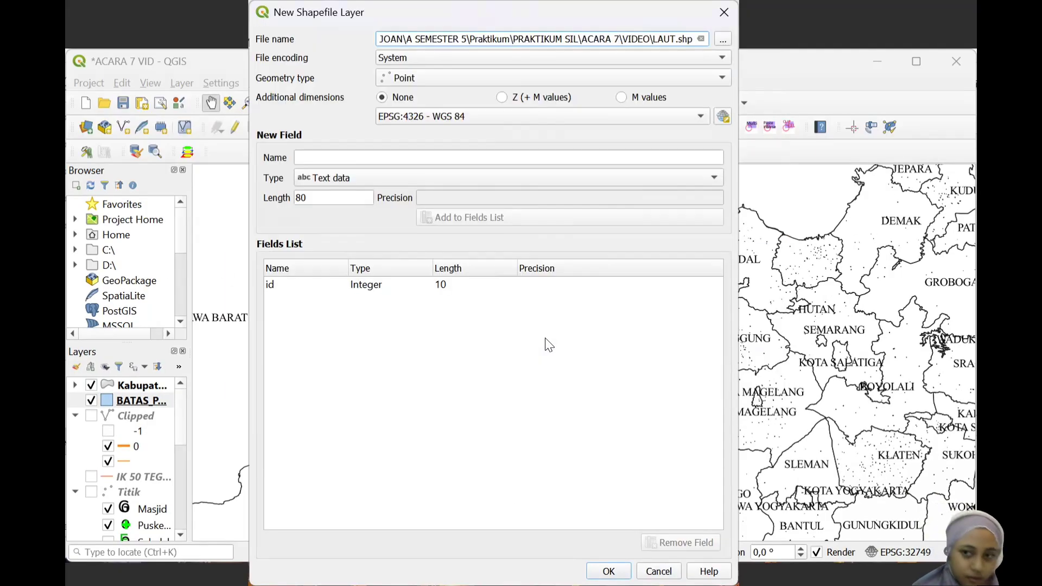
pyautogui.click(348, 158)
pyautogui.write('Keterangan')
pyautogui.click(441, 217)
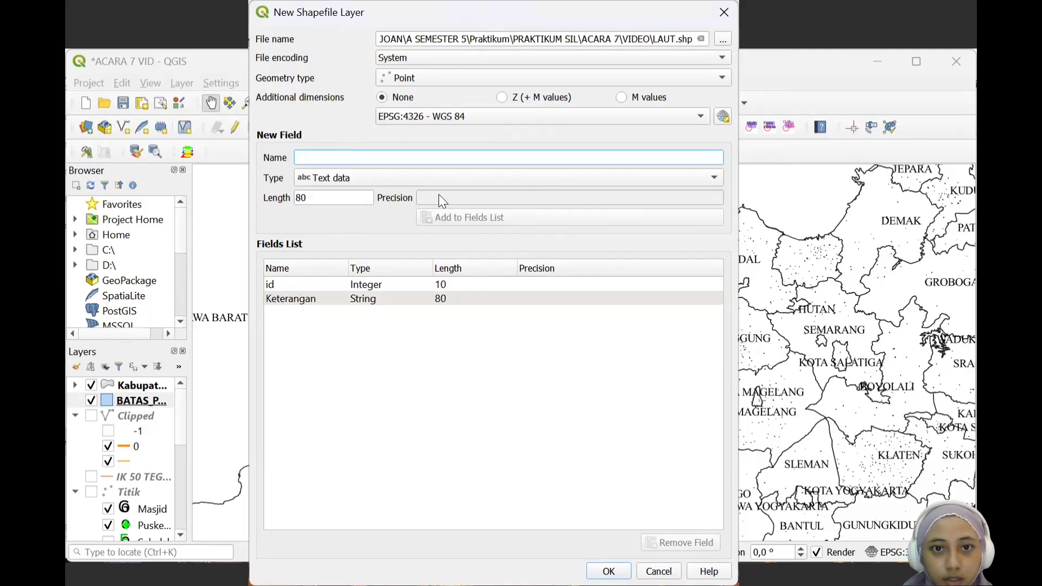
# Create the LAUT shapefile with Polygon geometry and the project CRS EPSG:32749 - WGS 84 / UTM zone 49S
pyautogui.click(488, 119)
pyautogui.click(488, 129)
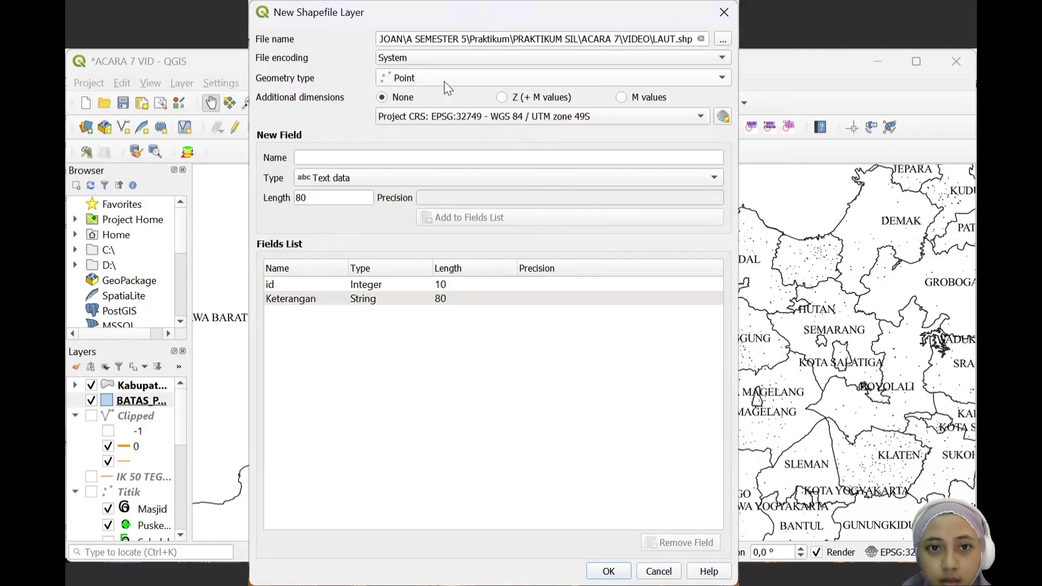
pyautogui.click(444, 80)
pyautogui.click(441, 125)
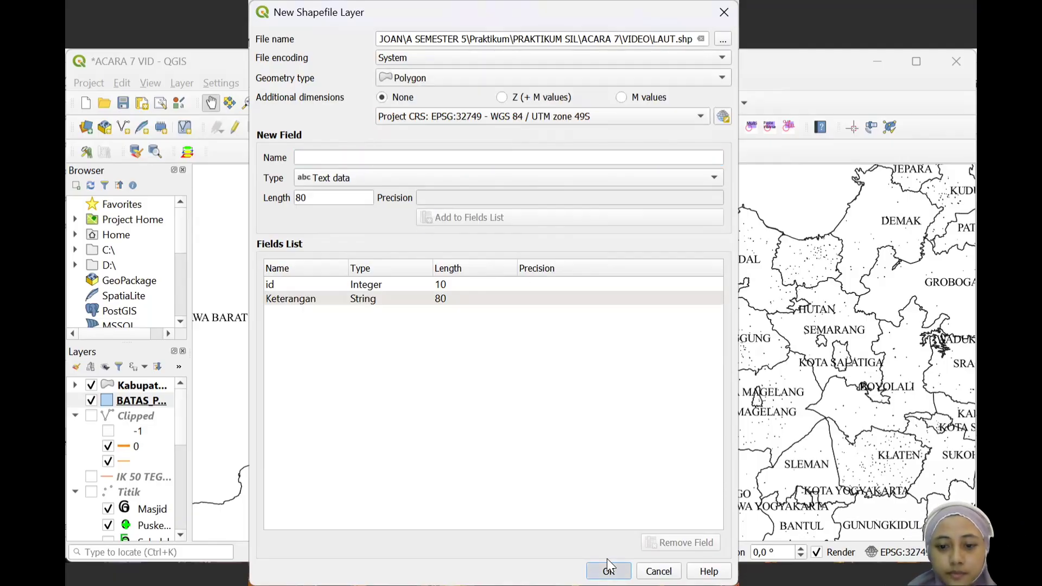
pyautogui.click(608, 570)
# Enable editing on the LAUT layer and bring the sea area north of the Tegal coast into view
pyautogui.click(129, 401)
pyautogui.rightClick(130, 401)
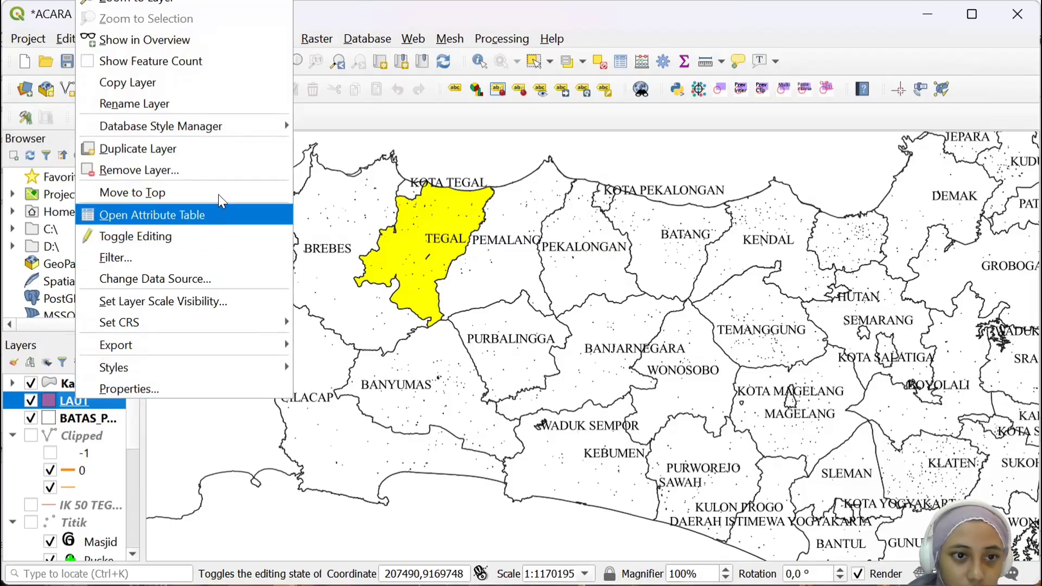
pyautogui.click(274, 235)
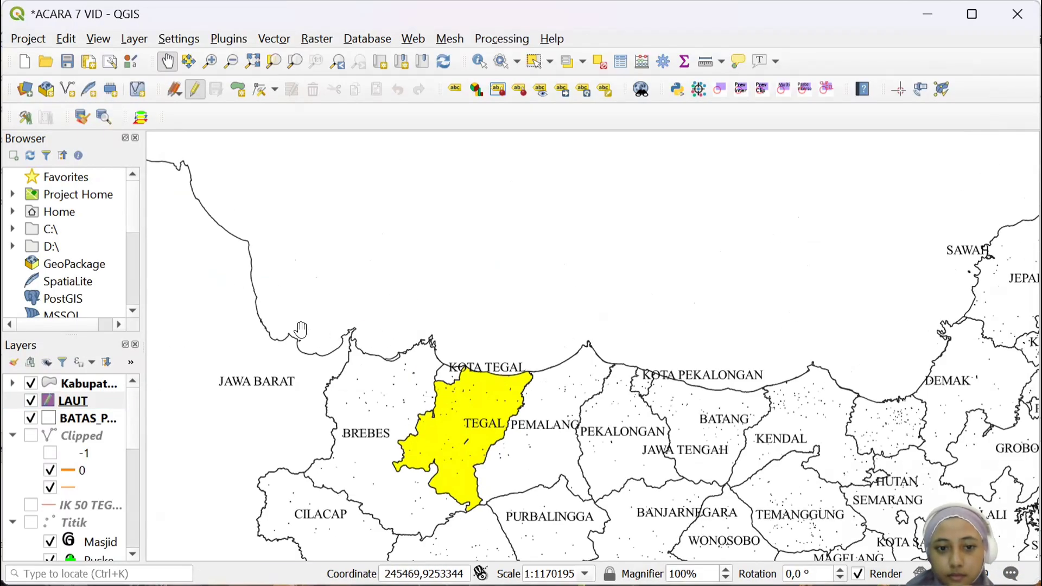
pyautogui.scroll(-1, 251, 245)
pyautogui.scroll(1, 251, 245)
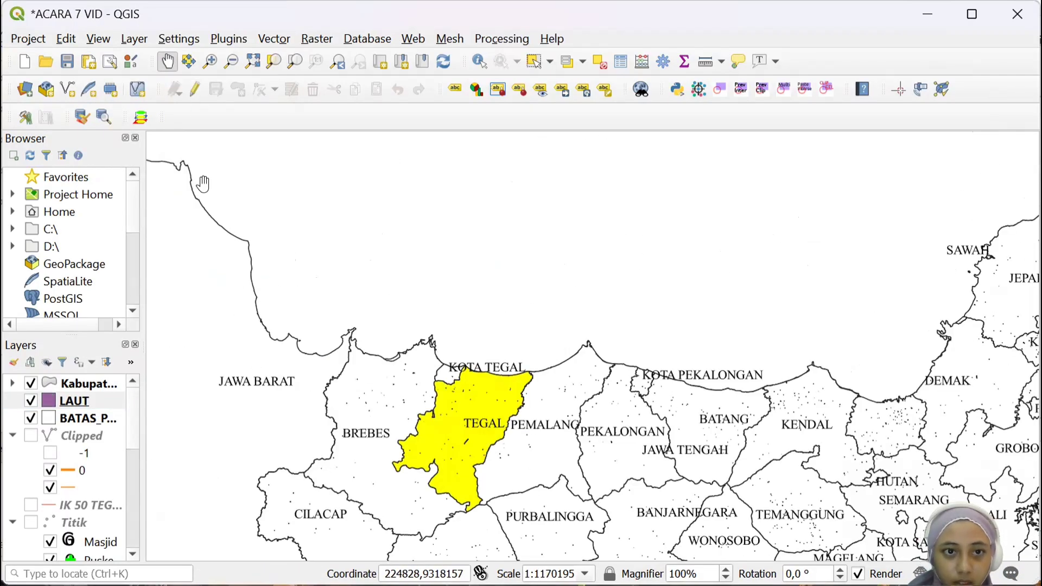
# Style the LAUT layer as Categorized by the Keterangan column and classify its values
pyautogui.rightClick(71, 419)
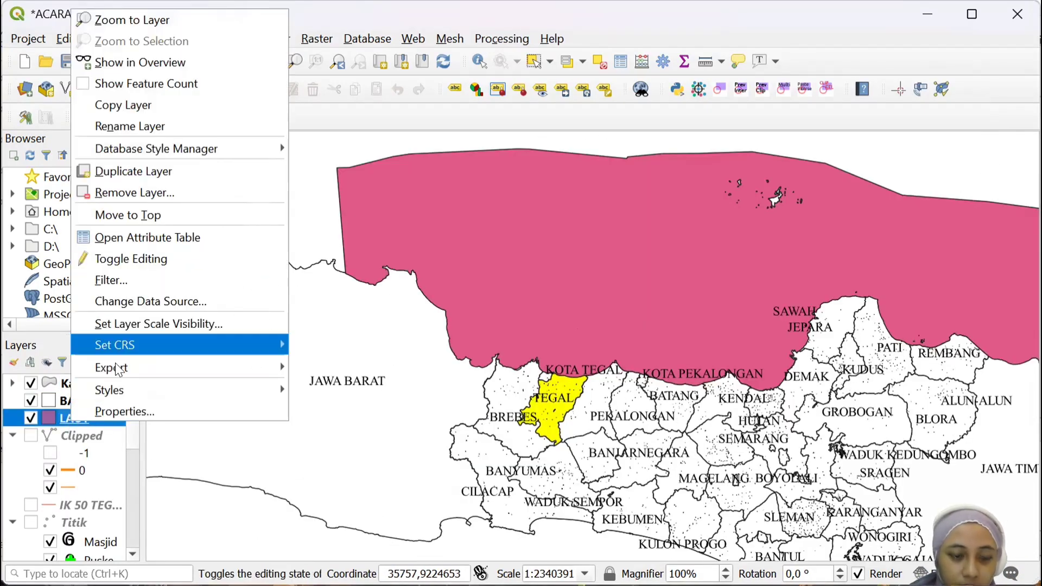
pyautogui.click(130, 407)
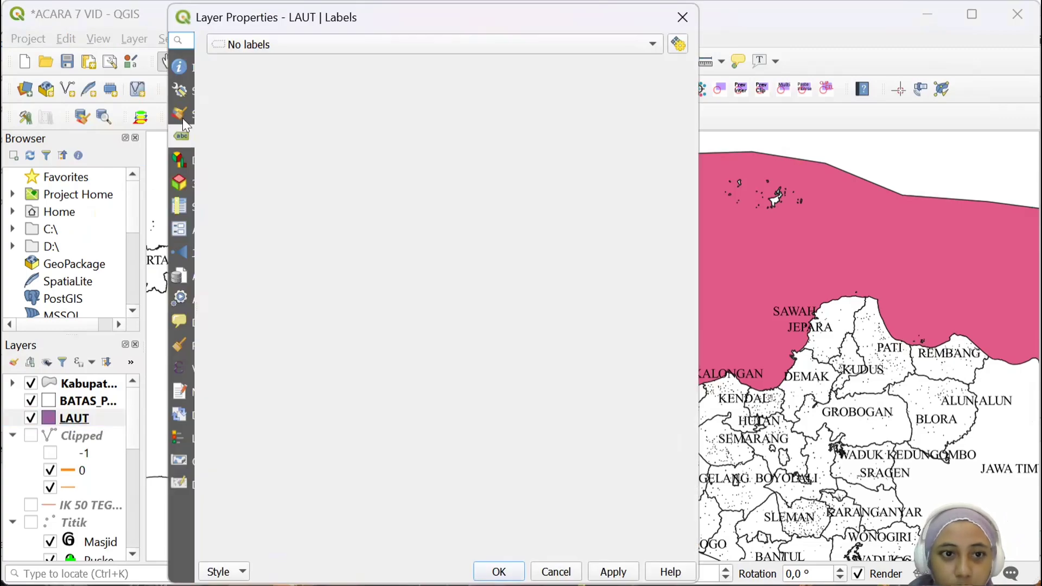
pyautogui.click(180, 114)
pyautogui.click(283, 44)
pyautogui.click(286, 64)
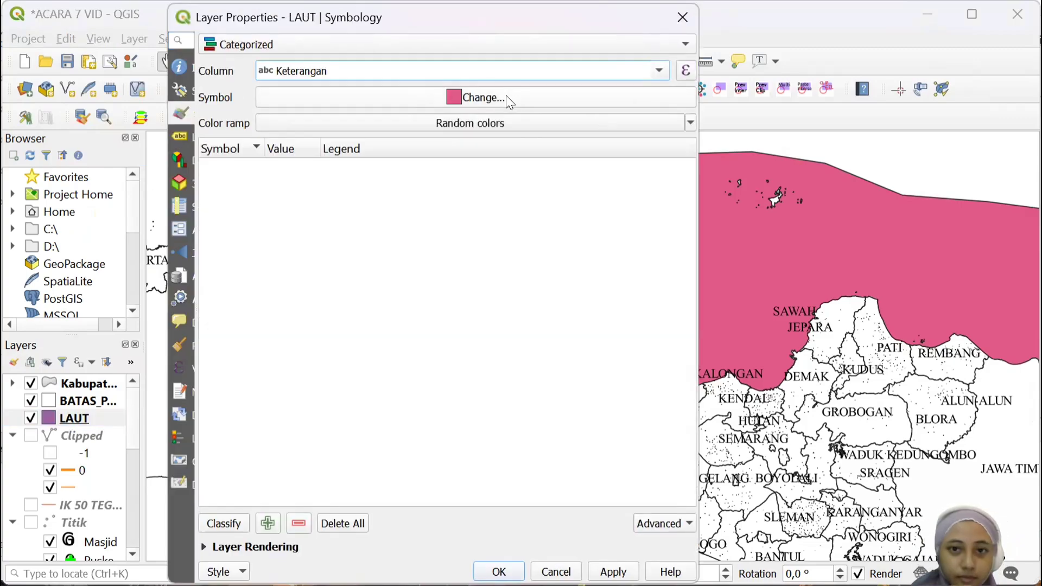
pyautogui.click(223, 524)
# Fill the LAUT JAWA category with cyan, turn off the all other values category, and apply the style
pyautogui.doubleClick(235, 166)
pyautogui.click(510, 309)
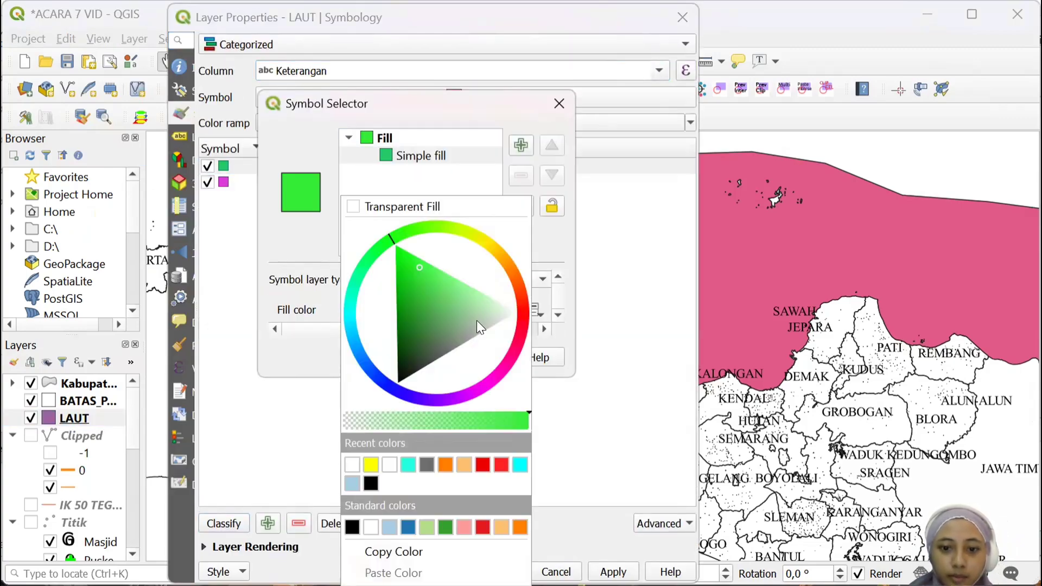
pyautogui.click(508, 391)
pyautogui.click(429, 360)
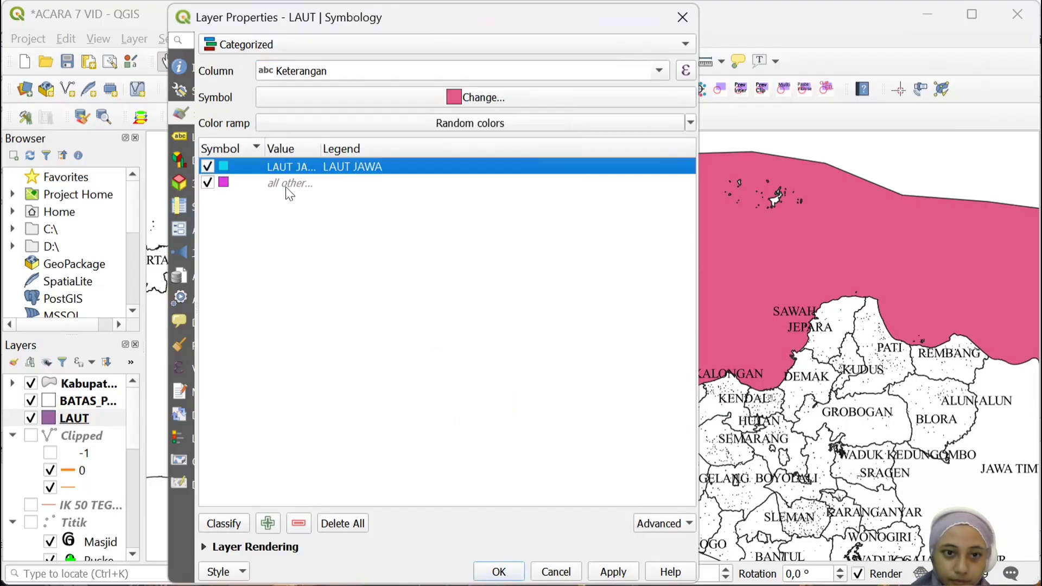
pyautogui.click(495, 571)
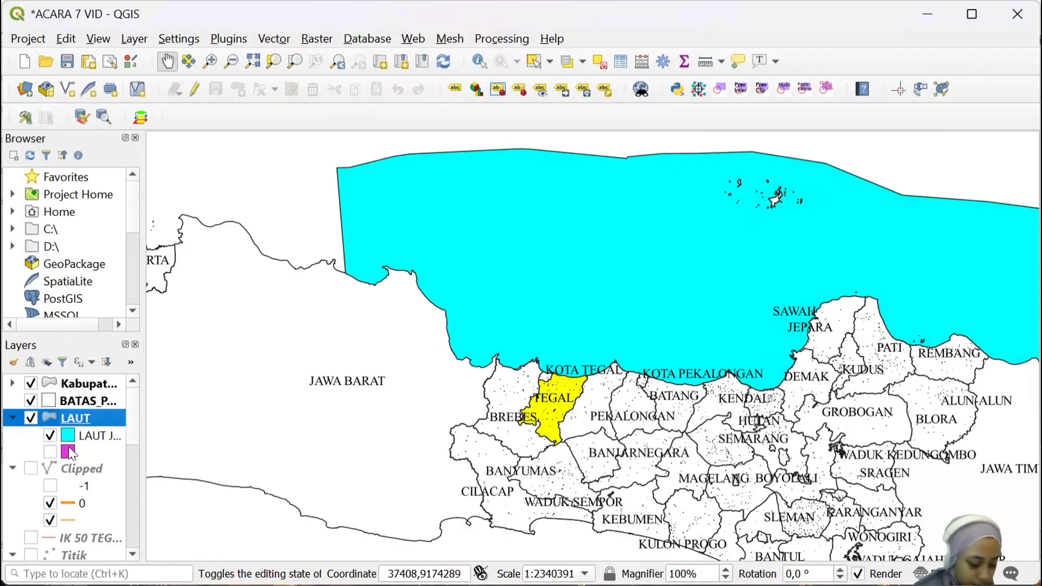
# Turn on single labels for the LAUT layer using the Keterangan field, in Times New Roman
pyautogui.rightClick(108, 411)
pyautogui.click(141, 407)
pyautogui.click(181, 136)
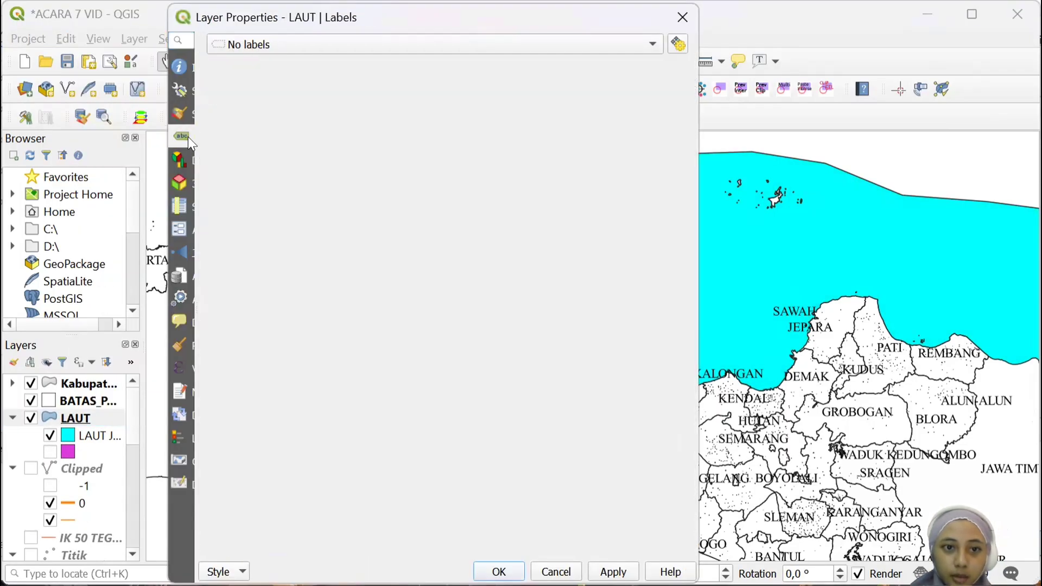
pyautogui.click(336, 44)
pyautogui.click(348, 63)
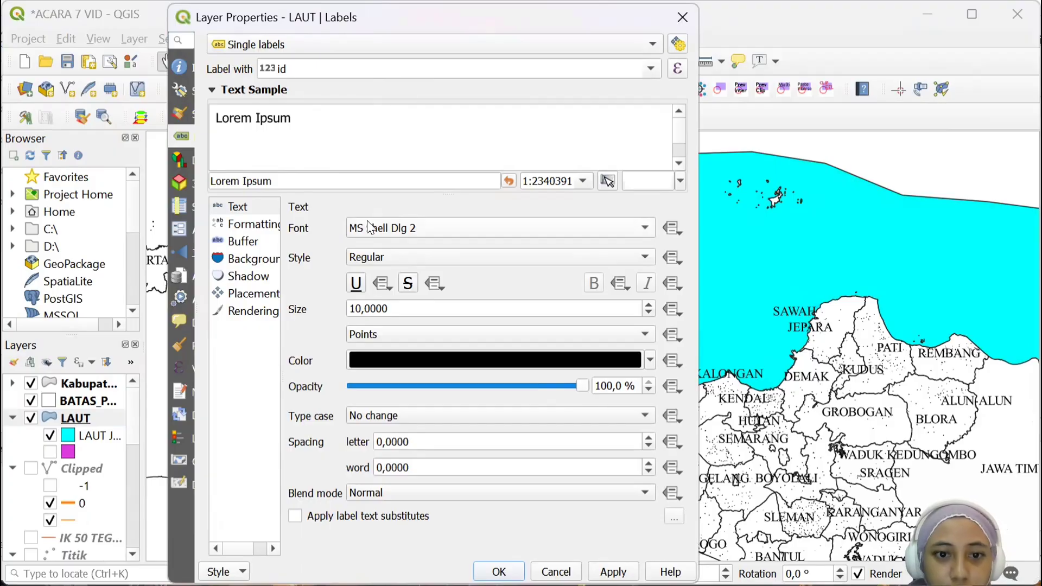
pyautogui.click(537, 109)
pyautogui.click(355, 230)
pyautogui.scroll(-20, 383, 322)
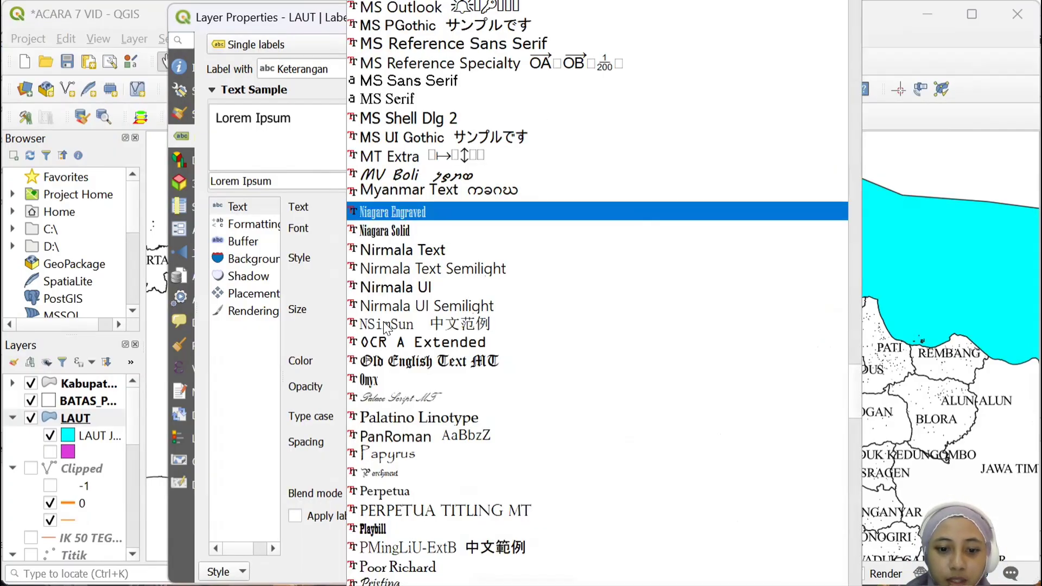
pyautogui.click(424, 283)
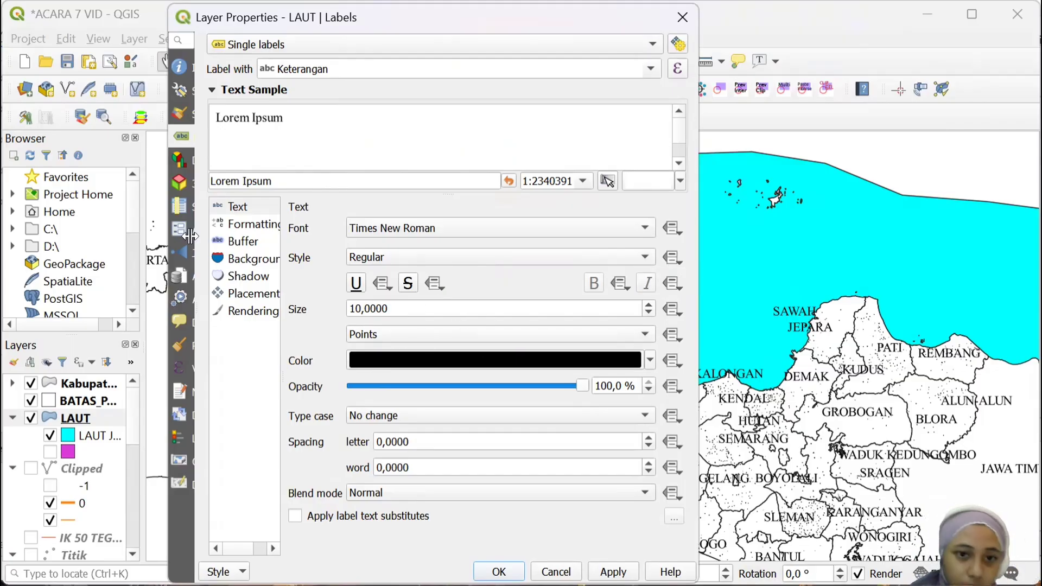
# Try a text buffer around the LAUT labels and turn it off
pyautogui.click(244, 241)
pyautogui.click(600, 568)
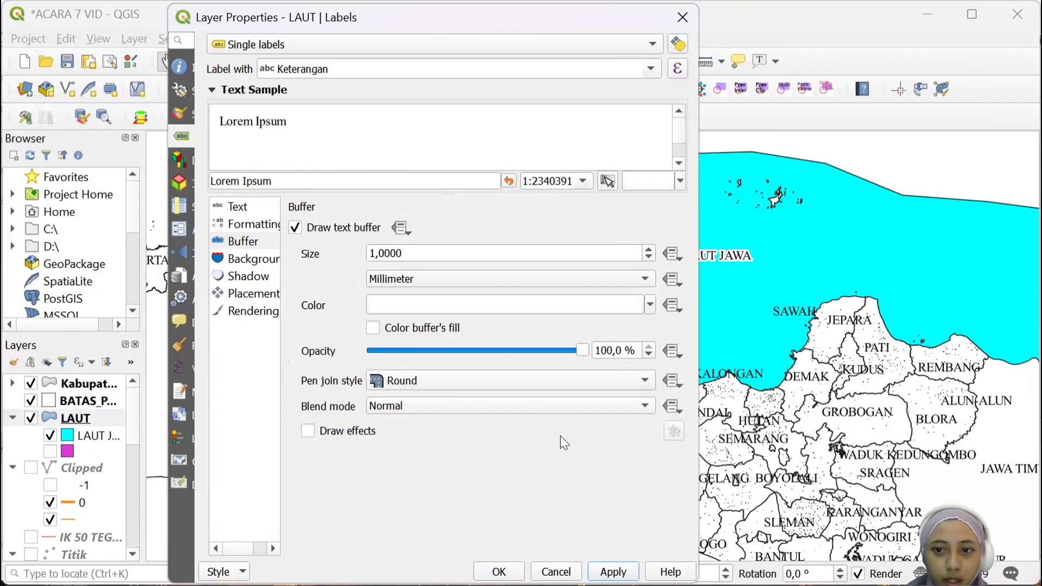
pyautogui.click(296, 228)
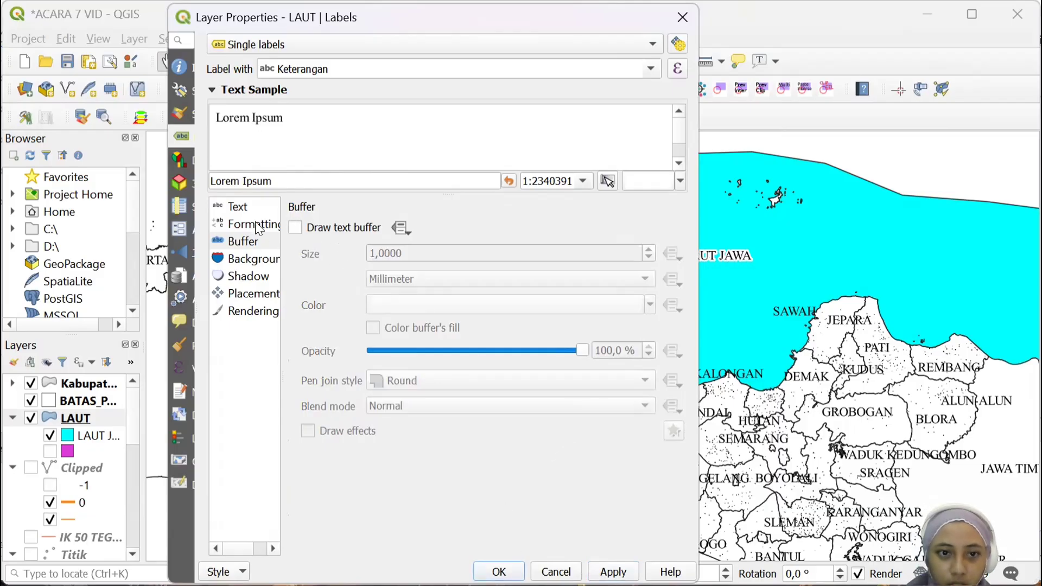
# Set the LAUT label text colour to blue and apply the label settings
pyautogui.click(238, 206)
pyautogui.click(650, 361)
pyautogui.click(466, 456)
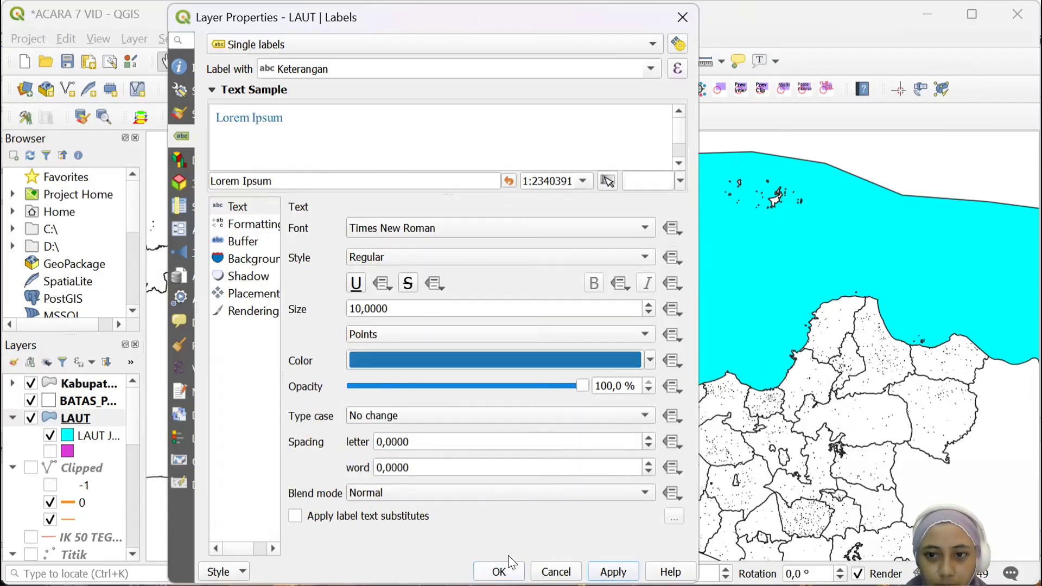
pyautogui.click(500, 570)
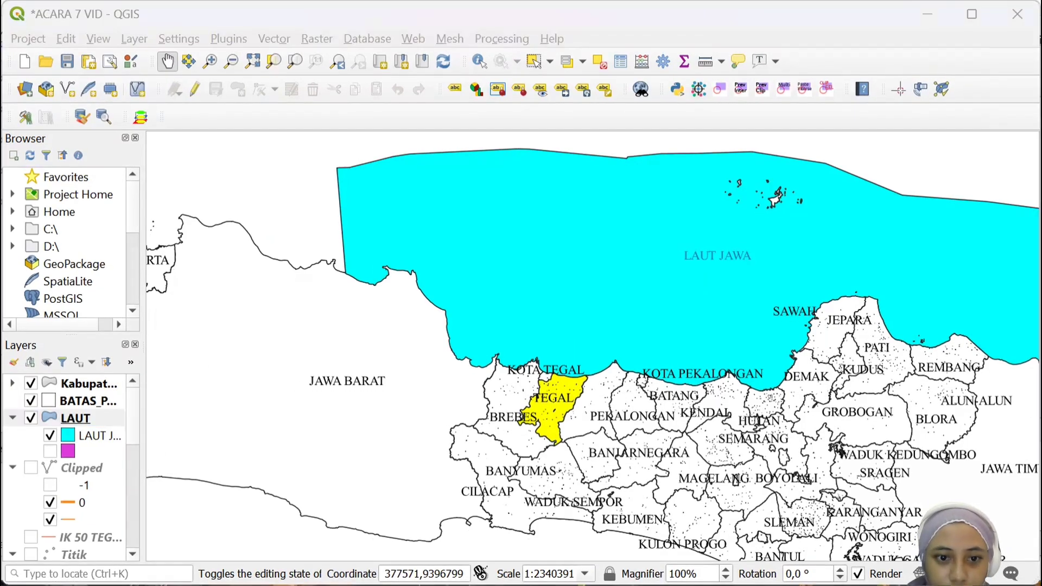
# Switch to the print layout and draw a rectangle about 80 × 50 mm beneath the INSET heading, aligned to the outer guides
pyautogui.click(831, 544)
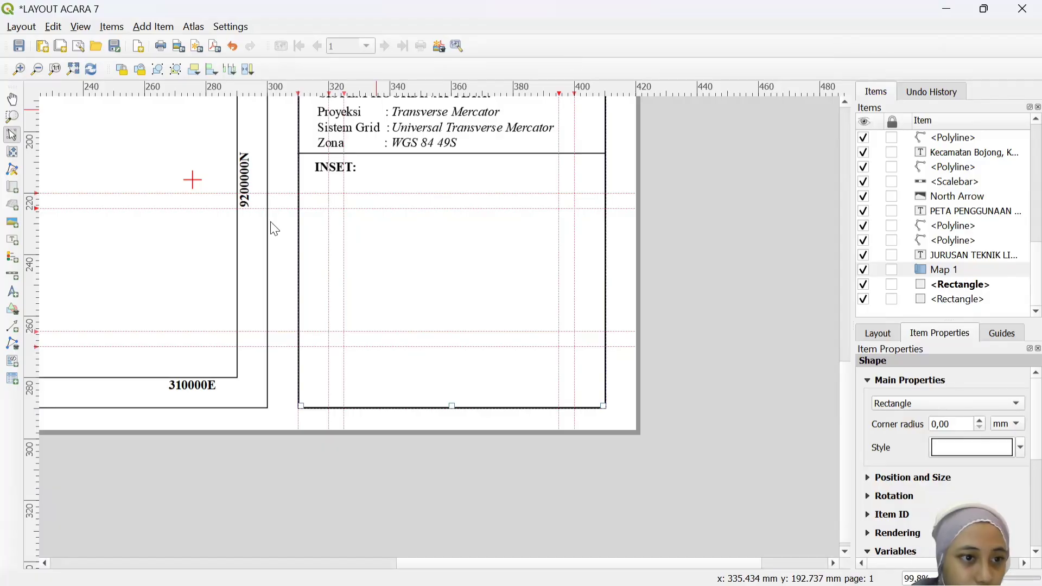
pyautogui.moveTo(11, 275); pyautogui.dragTo(59, 307)
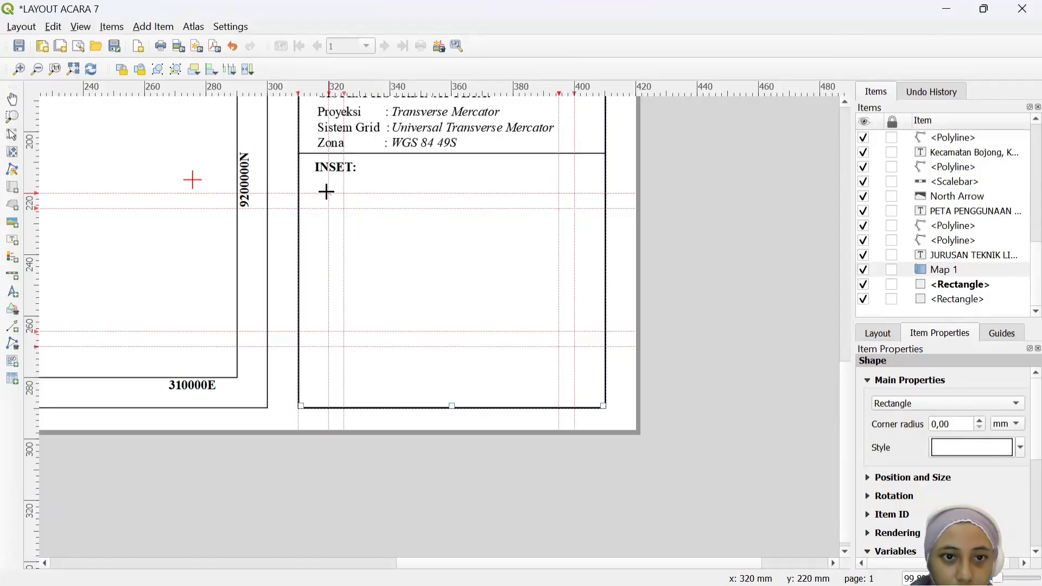
pyautogui.moveTo(329, 194); pyautogui.dragTo(571, 344)
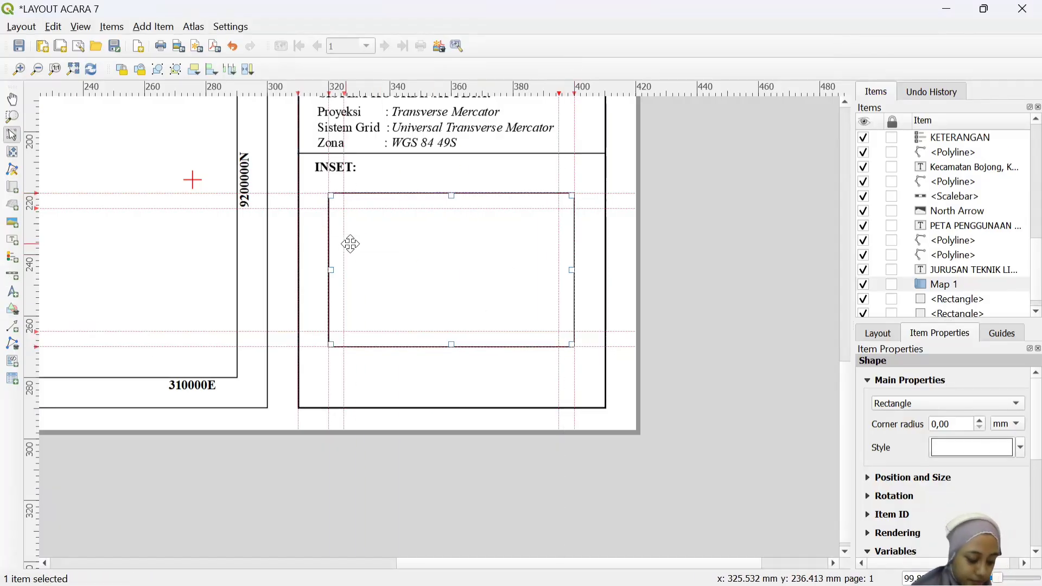
# Add a map about 70 × 40 mm inside the inset rectangle, aligned to the inner guides, and activate Move Item Content
pyautogui.click(13, 188)
pyautogui.moveTo(345, 211); pyautogui.dragTo(557, 330)
pyautogui.scroll(-3, 369, 276)
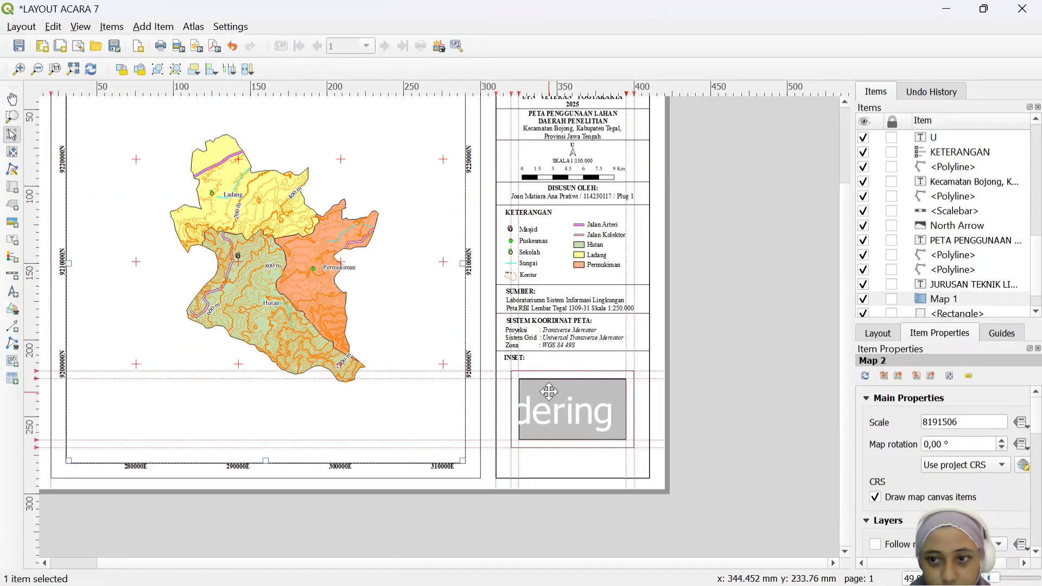
pyautogui.rightClick(562, 411)
pyautogui.click(12, 190)
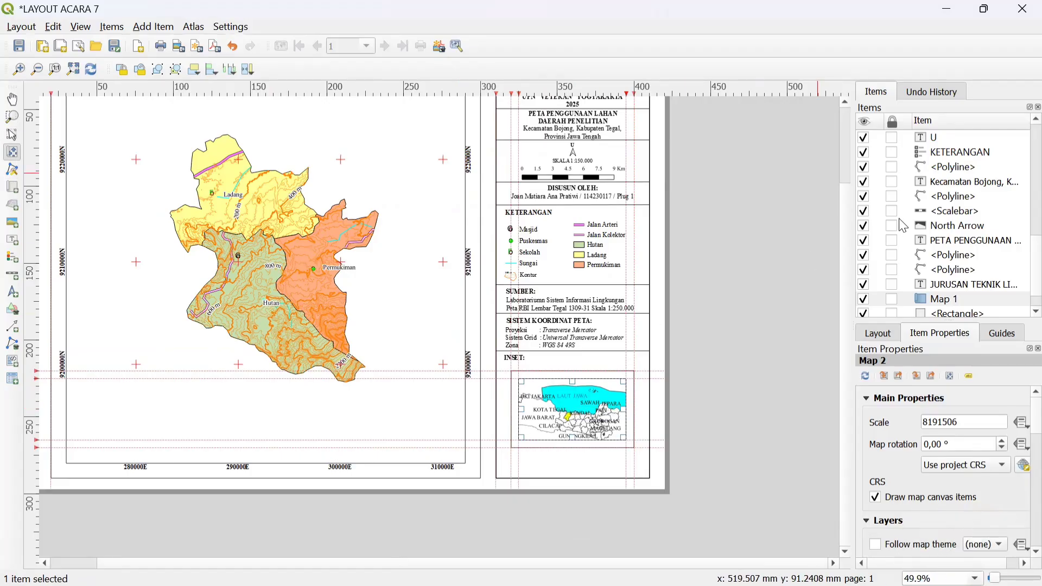
# Try to zoom out the inset map's content to show a wider area
pyautogui.scroll(-2, 580, 413)
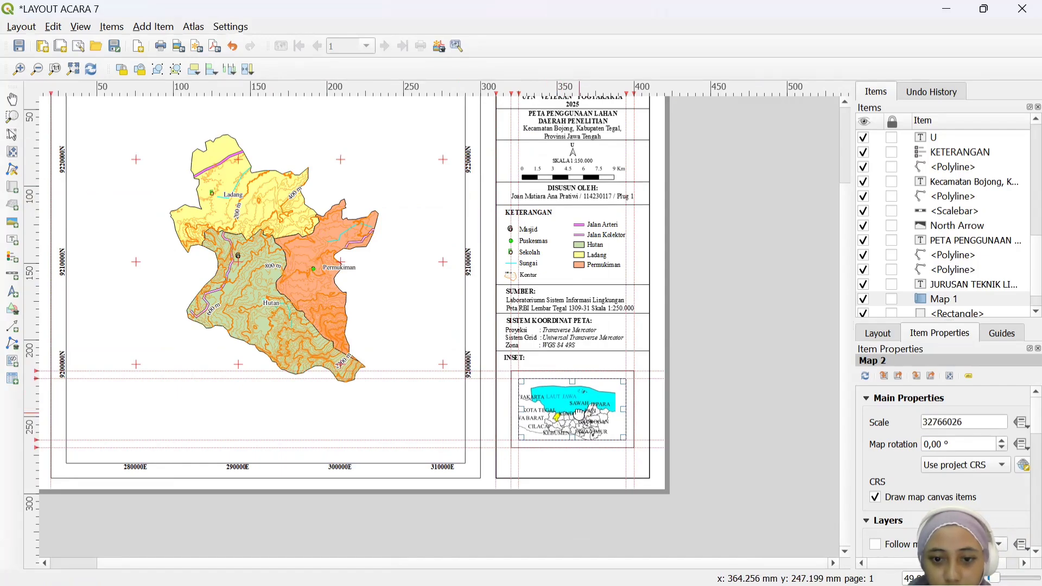
pyautogui.scroll(-3, 624, 386)
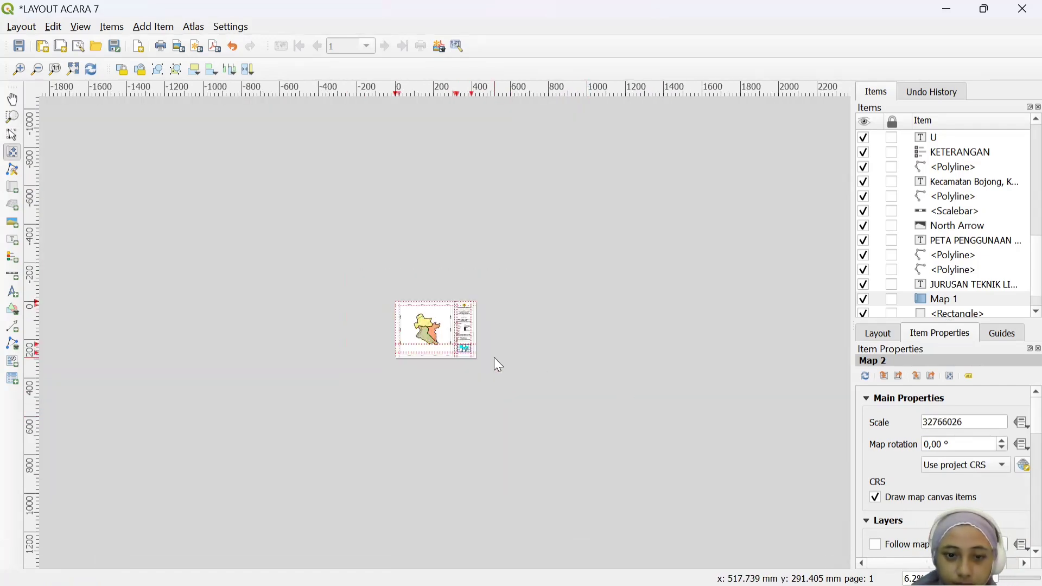
pyautogui.scroll(-2, 550, 395)
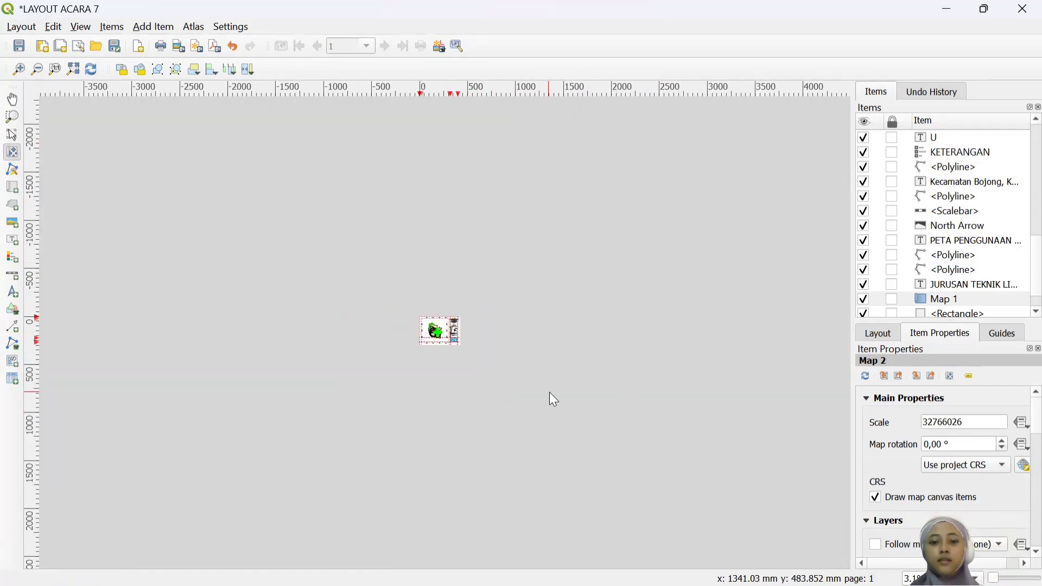
pyautogui.scroll(6, 431, 339)
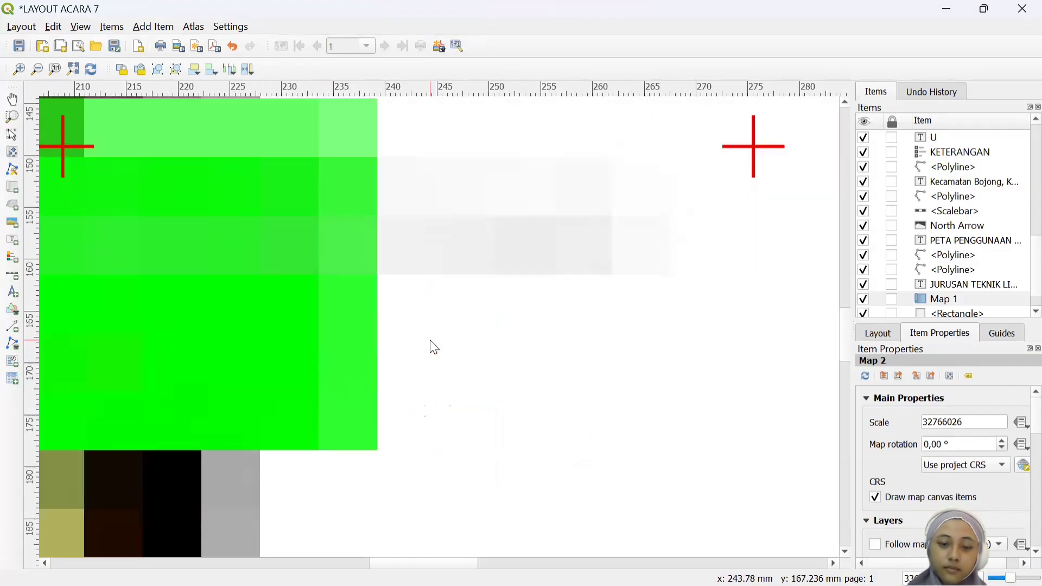
pyautogui.scroll(-3, 446, 349)
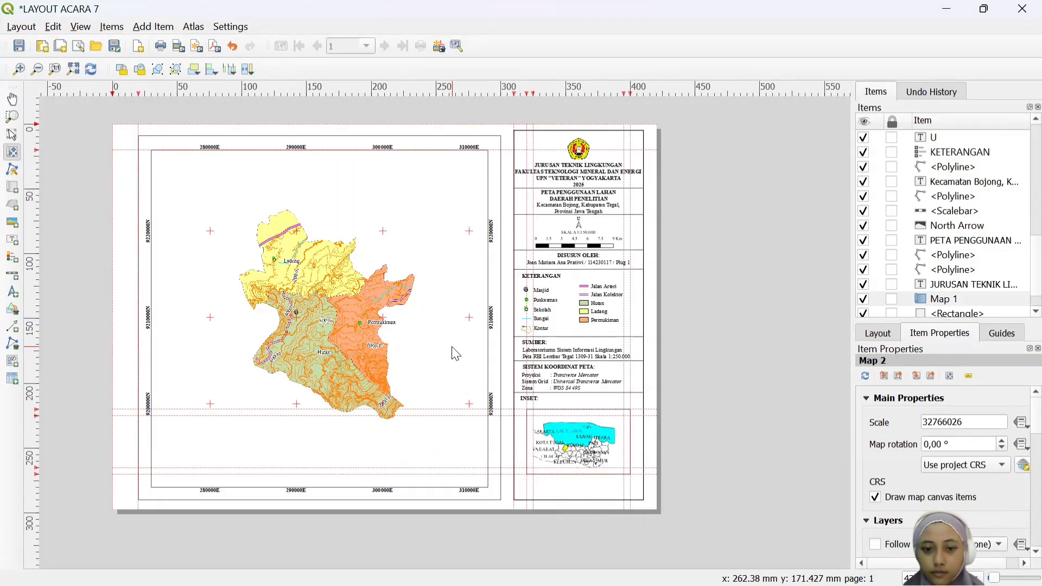
pyautogui.rightClick(575, 430)
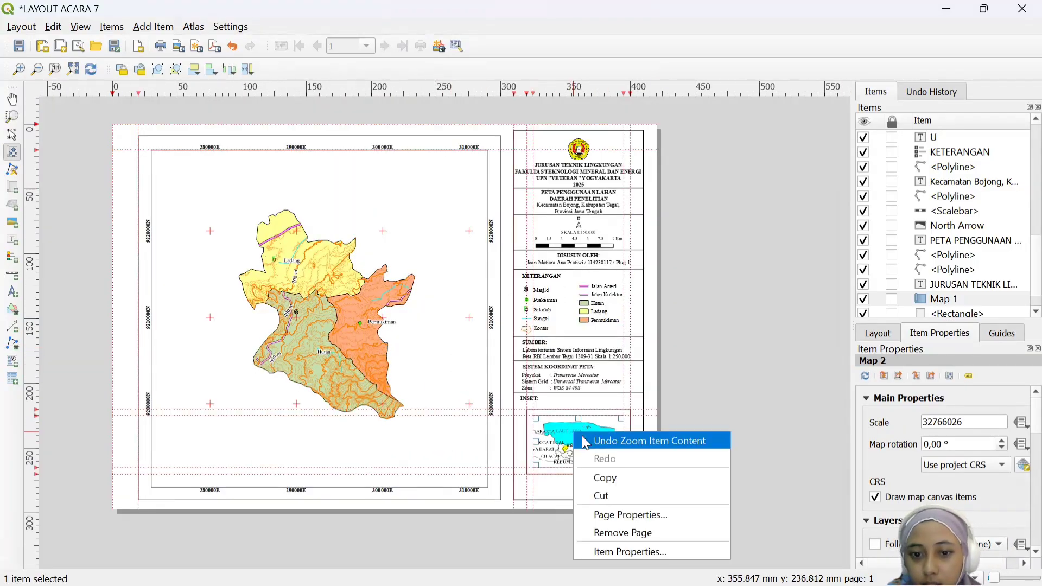
pyautogui.click(629, 550)
pyautogui.rightClick(590, 450)
pyautogui.click(630, 561)
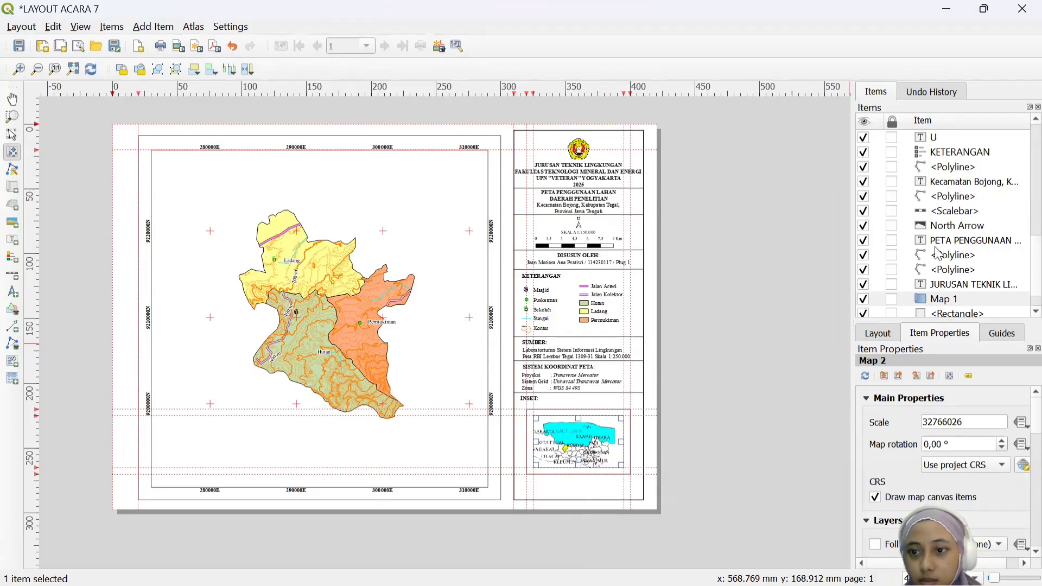
pyautogui.scroll(4, 941, 275)
pyautogui.scroll(-4, 942, 275)
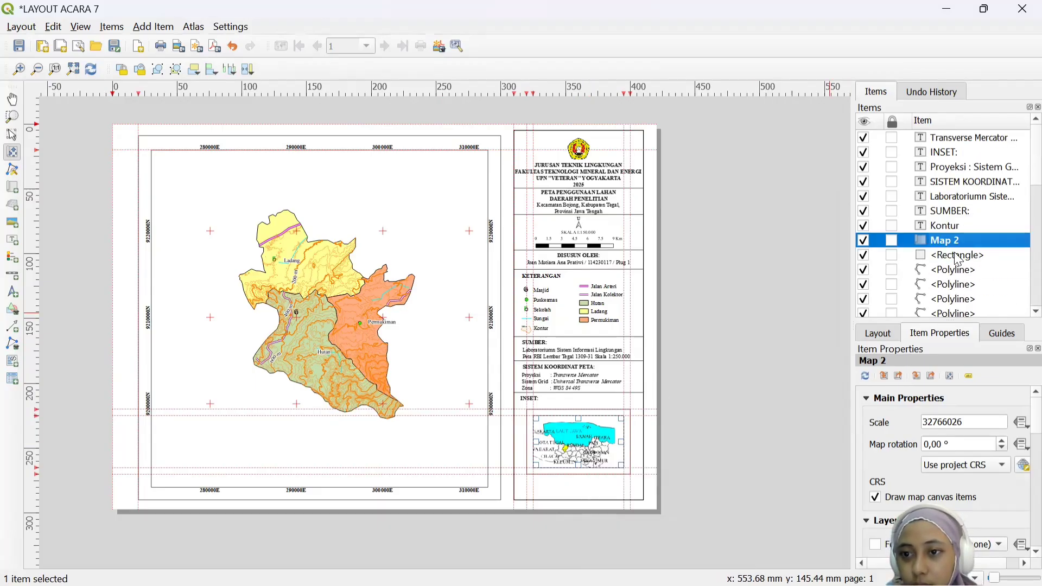
pyautogui.scroll(-4, 954, 242)
pyautogui.rightClick(942, 271)
pyautogui.click(965, 298)
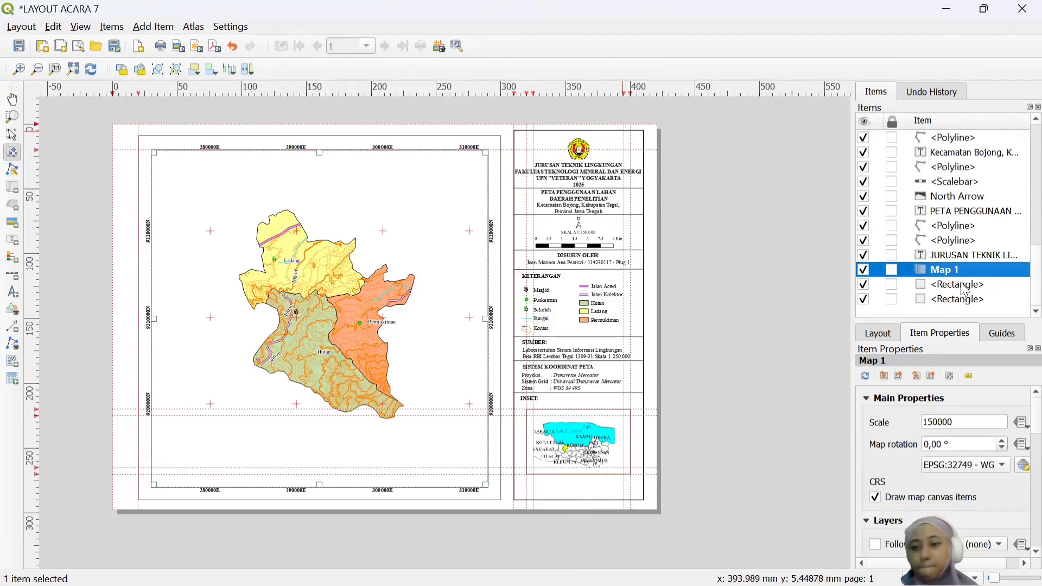
pyautogui.scroll(1, 967, 262)
pyautogui.scroll(-1, 967, 261)
pyautogui.click(934, 423)
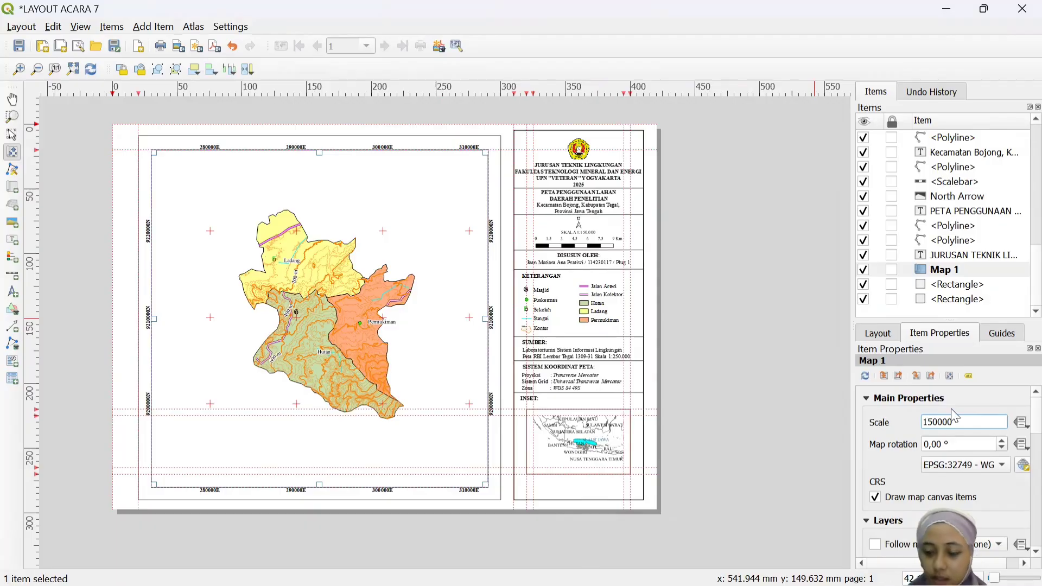
pyautogui.press('BackSpace')
pyautogui.press('BackSpace')
pyautogui.write('15')
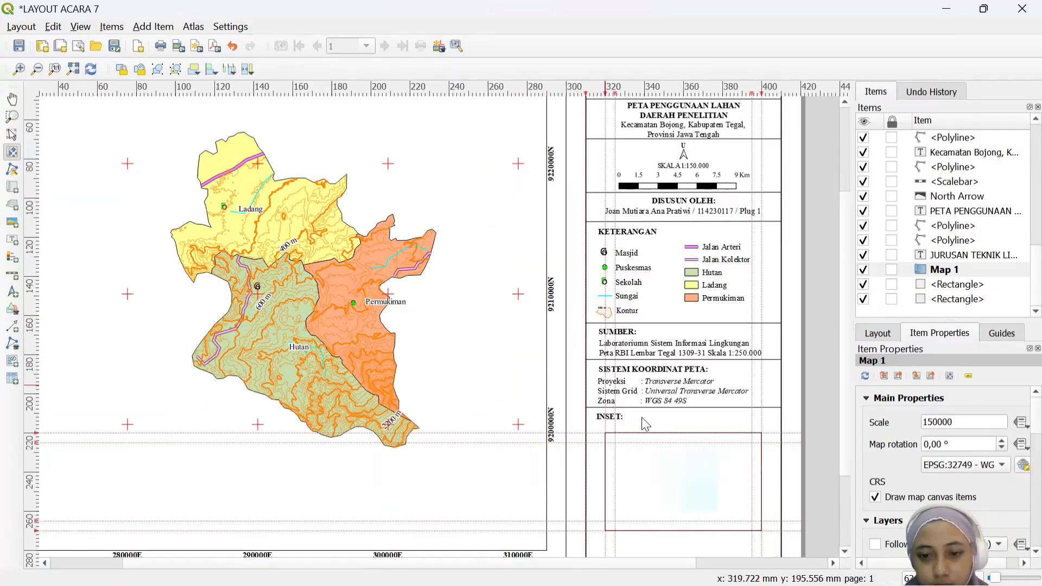
# Select the inset map, Map 2, and set its scale to 5000000
pyautogui.click(710, 496)
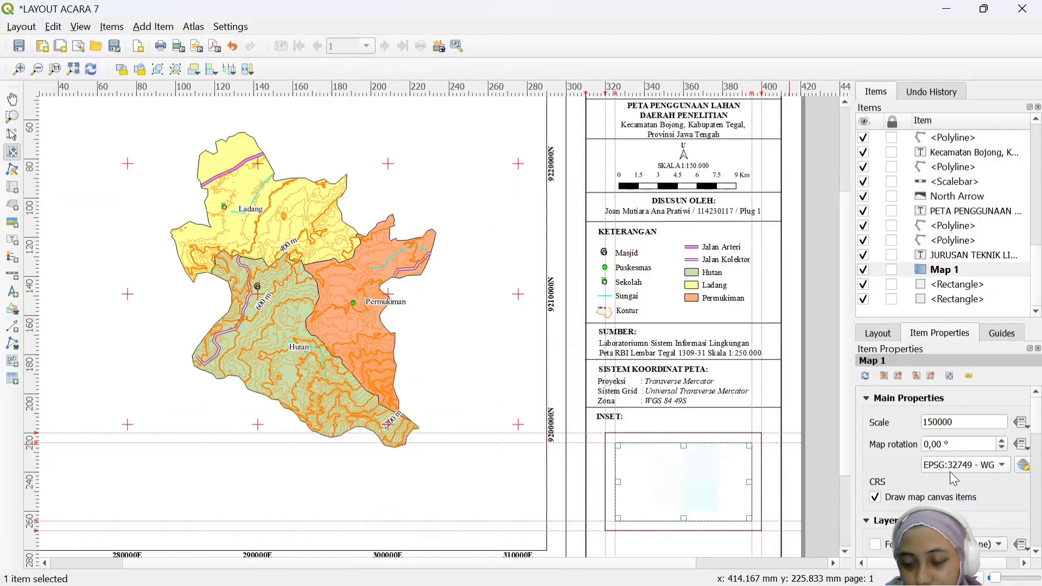
pyautogui.scroll(5, 960, 250)
pyautogui.click(956, 244)
pyautogui.doubleClick(967, 421)
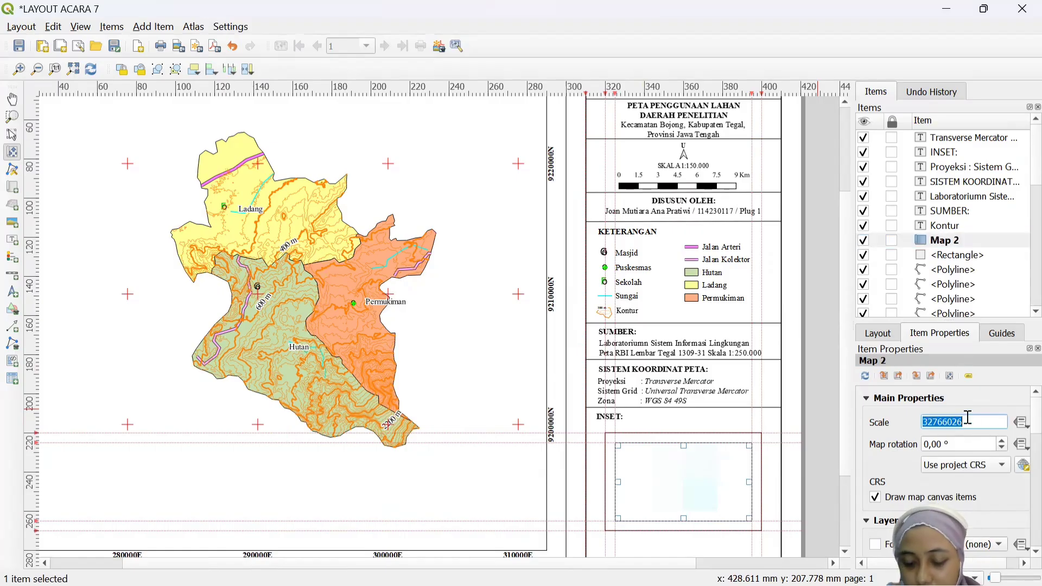
pyautogui.write('5000000')
pyautogui.press('Return')
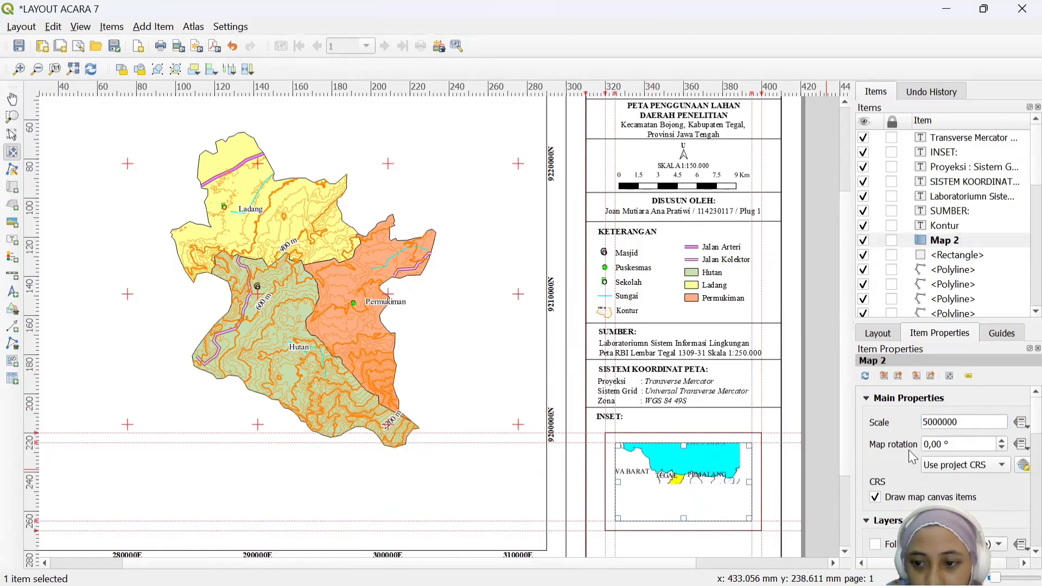
# Try a scale of 7000000 for the inset map
pyautogui.click(954, 421)
pyautogui.click(929, 422)
pyautogui.press('BackSpace')
pyautogui.write('7')
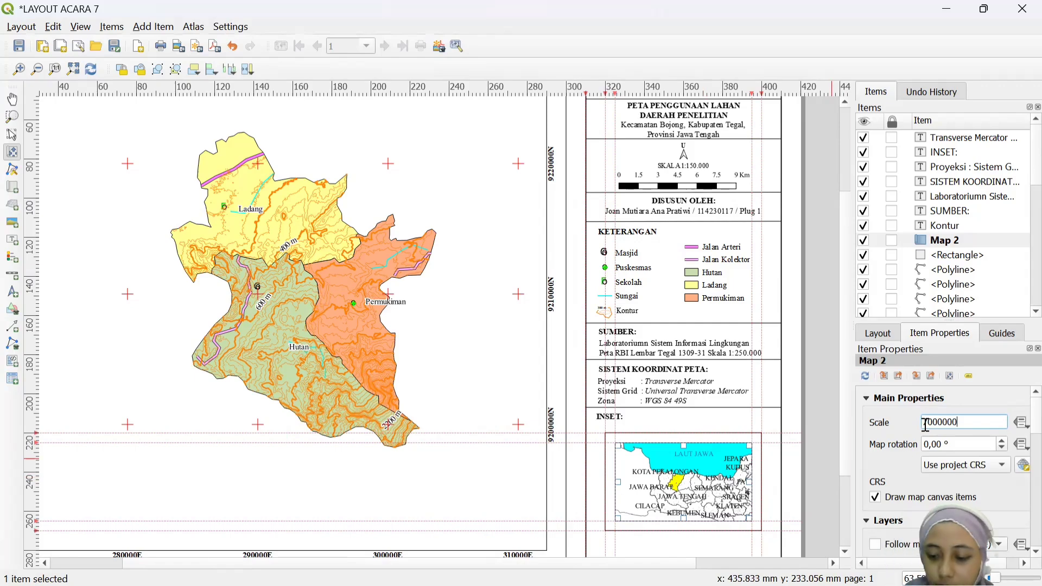
pyautogui.press('Return')
# Set the inset map's scale to 2000000 and shift its content so that Tegal sits near the centre of the frame
pyautogui.press('BackSpace')
pyautogui.write('2')
pyautogui.press('Return')
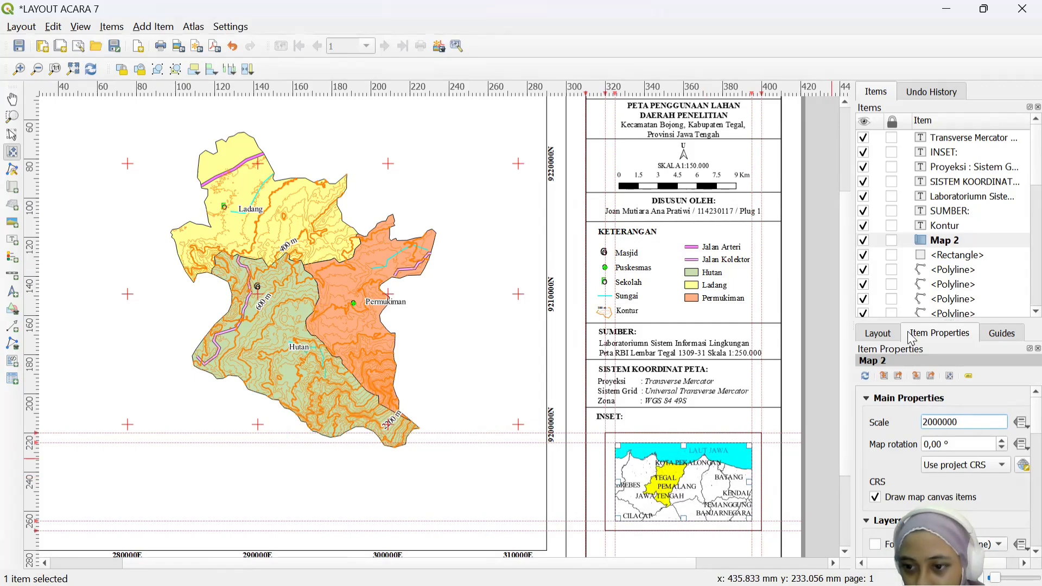
pyautogui.moveTo(708, 494); pyautogui.dragTo(684, 482)
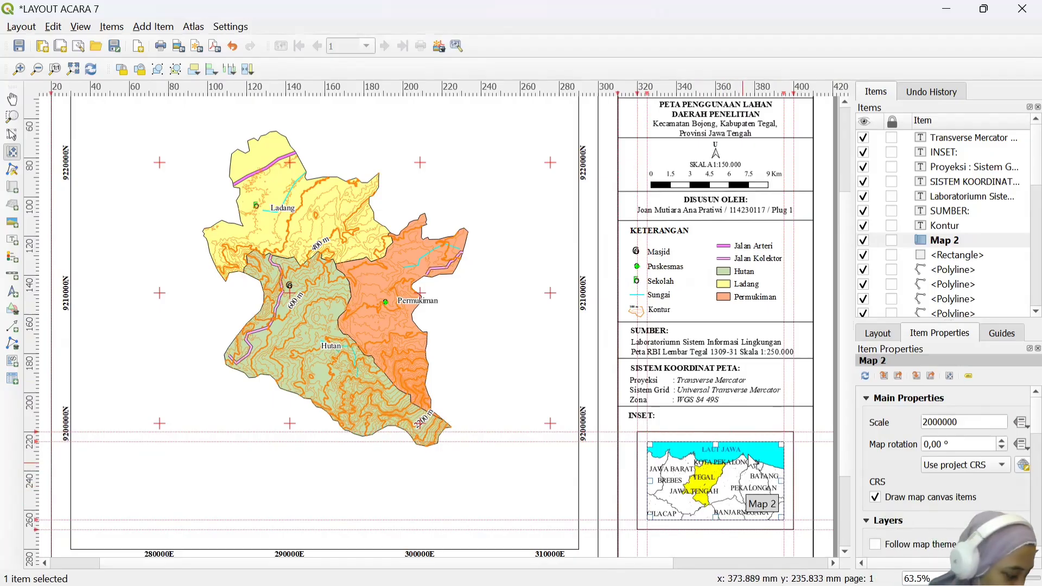
pyautogui.scroll(1, 726, 482)
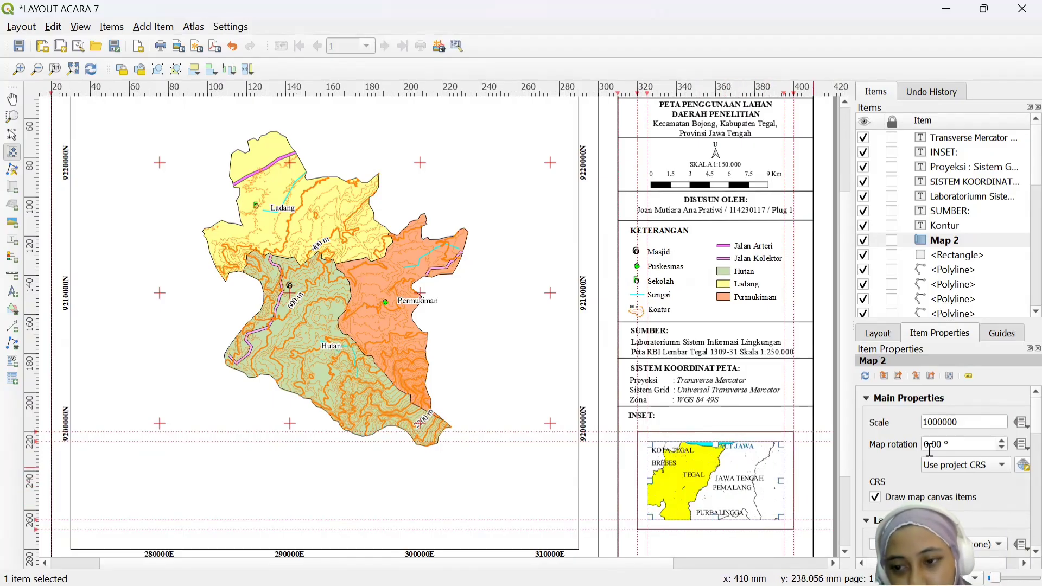
pyautogui.scroll(-1, 720, 488)
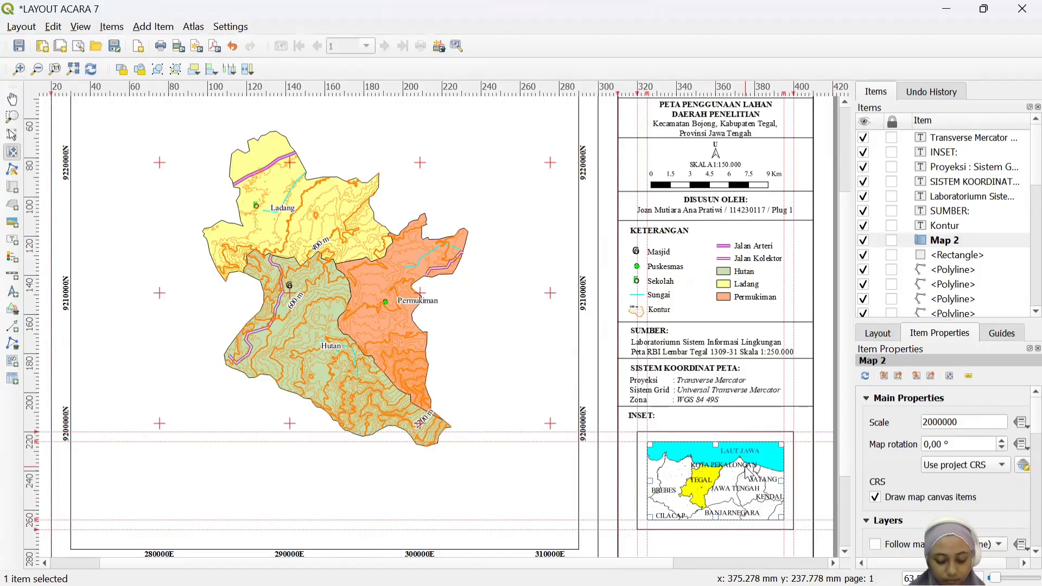
# Add a grid to the inset map, Map 2, and open the grid's properties
pyautogui.scroll(-10, 1019, 435)
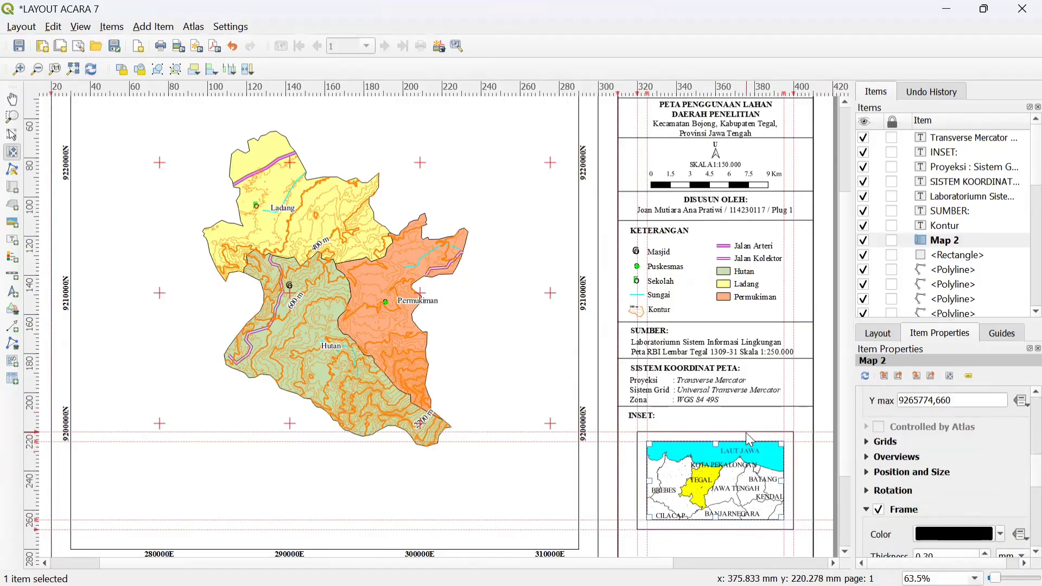
pyautogui.scroll(-6, 1001, 473)
pyautogui.scroll(6, 924, 473)
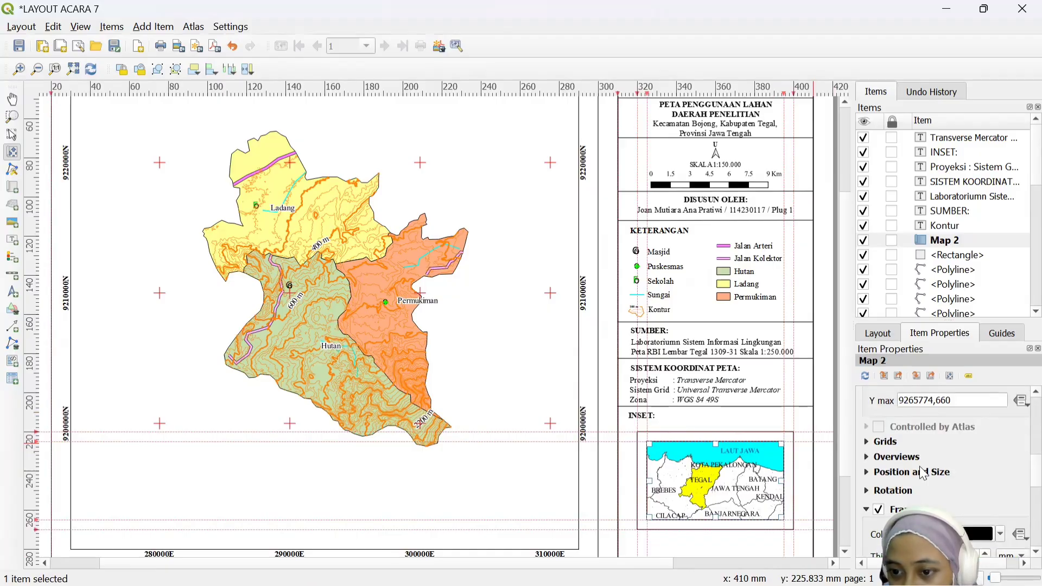
pyautogui.click(885, 441)
pyautogui.click(884, 440)
pyautogui.click(993, 514)
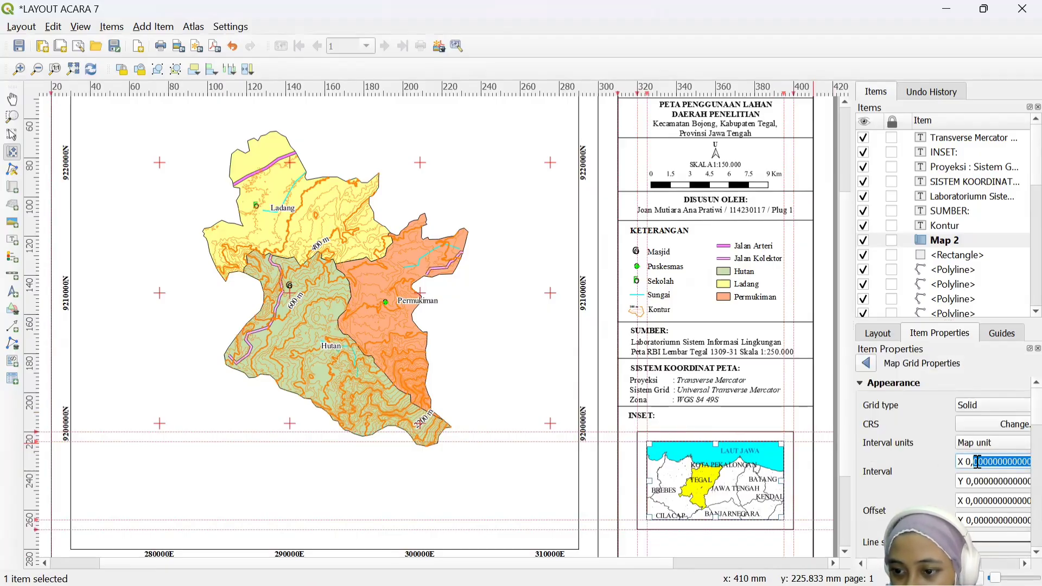
# Set the inset grid's interval to 80000 map units in X and 50000 map units in Y
pyautogui.write('1')
pyautogui.press('Tab')
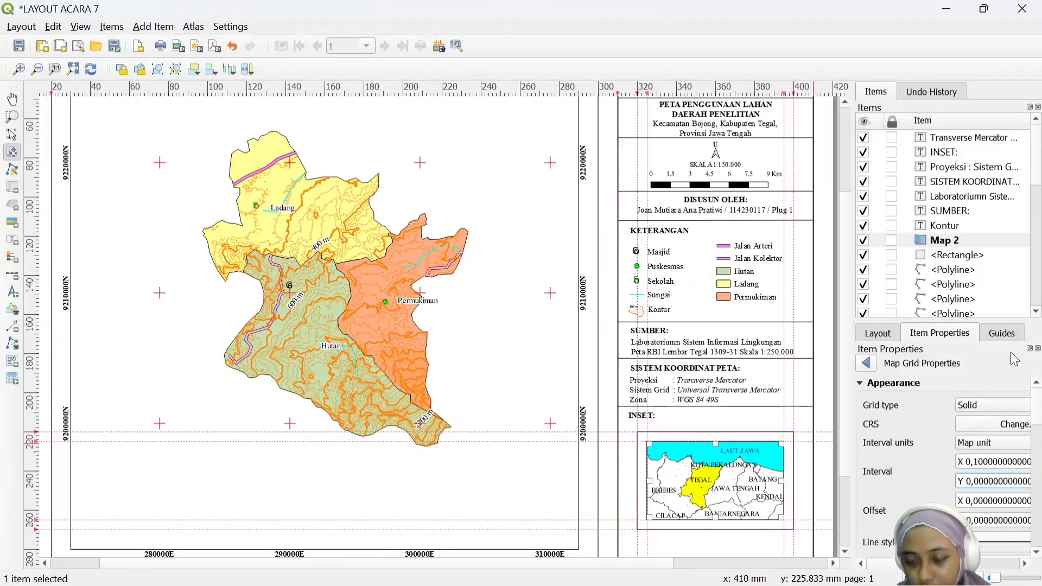
pyautogui.moveTo(851, 287); pyautogui.dragTo(750, 287)
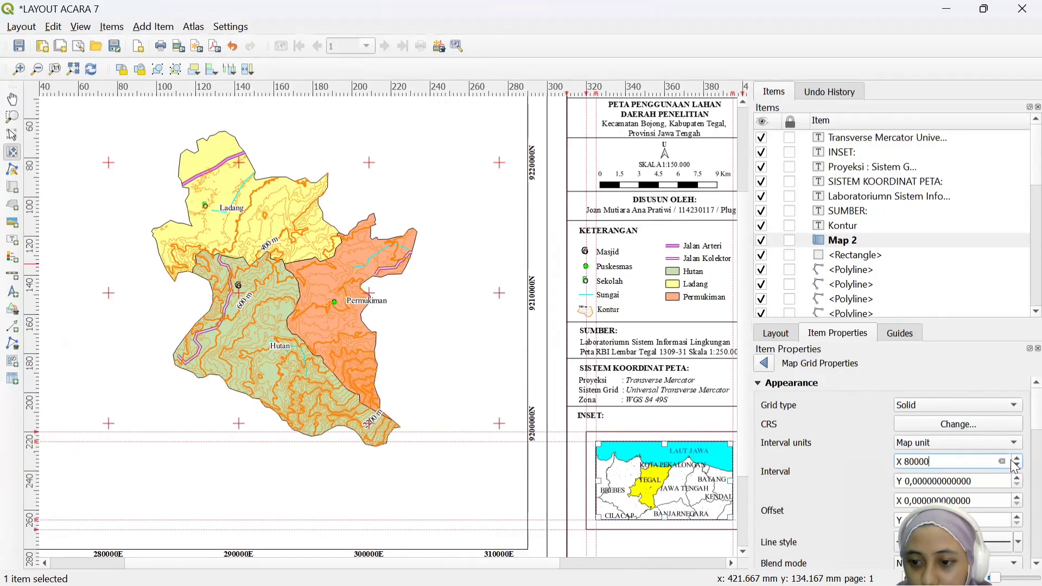
pyautogui.press('BackSpace')
pyautogui.press('BackSpace')
pyautogui.write('50000')
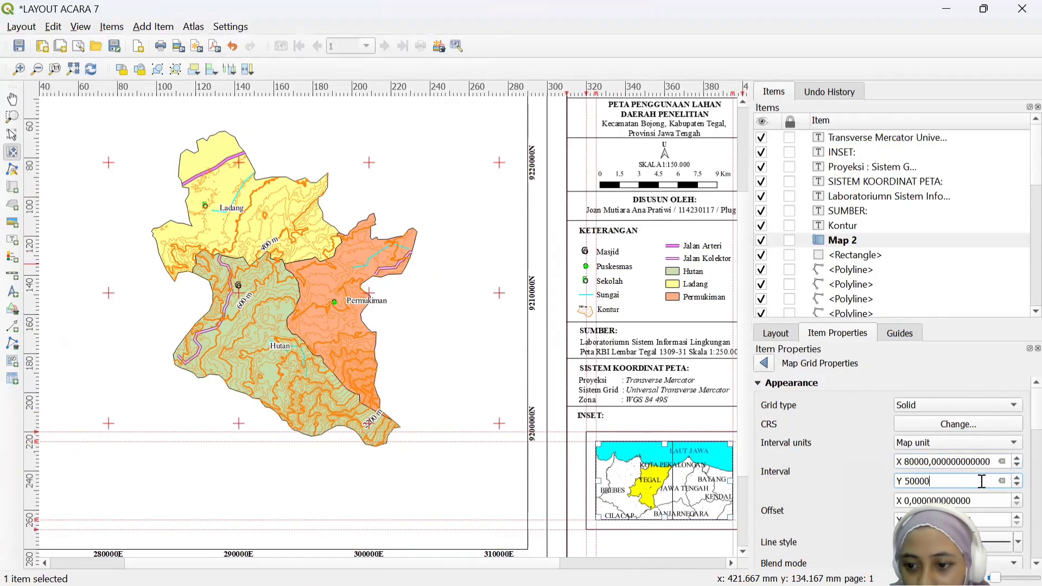
pyautogui.press('Return')
# Set the inset grid's CRS to WGS 84 / UTM zone 49S and its grid type to Cross
pyautogui.click(965, 425)
pyautogui.click(214, 321)
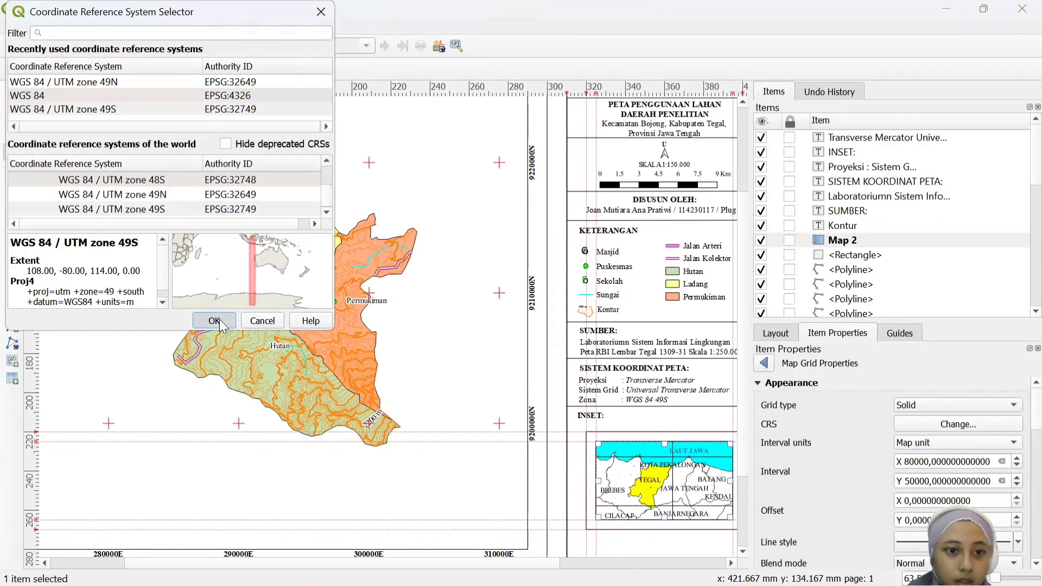
pyautogui.click(923, 405)
pyautogui.click(906, 418)
# Change the colour of the inset grid's simple line symbol to red
pyautogui.scroll(-2, 923, 451)
pyautogui.click(947, 499)
pyautogui.click(923, 400)
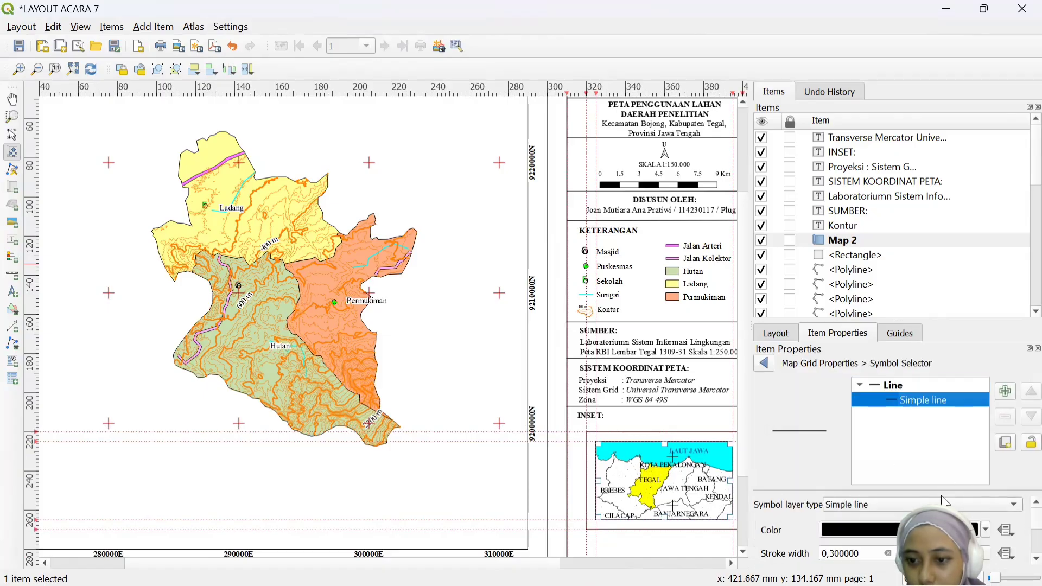
pyautogui.click(986, 530)
pyautogui.click(924, 453)
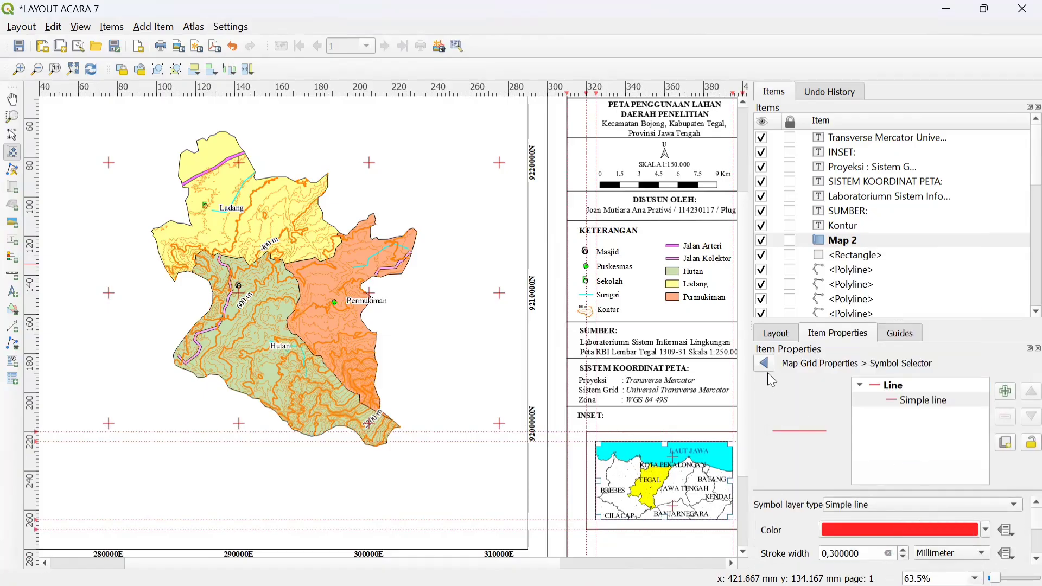
# Try a stroke width of 0.03 mm for the inset grid's line symbol
pyautogui.press('BackSpace')
pyautogui.press('BackSpace')
pyautogui.write('10')
pyautogui.press('BackSpace')
pyautogui.press('BackSpace')
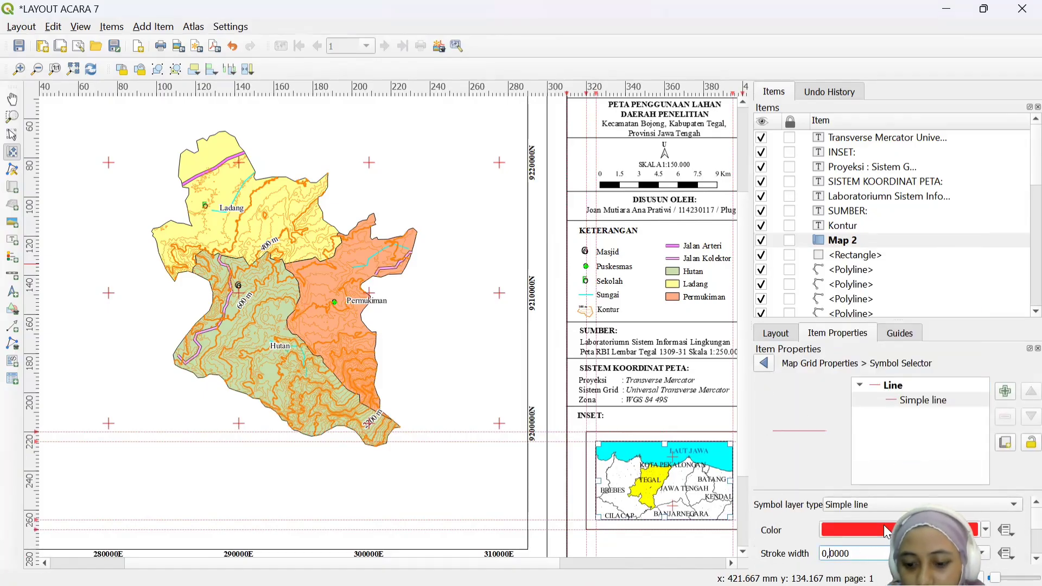
pyautogui.write('05')
pyautogui.press('BackSpace')
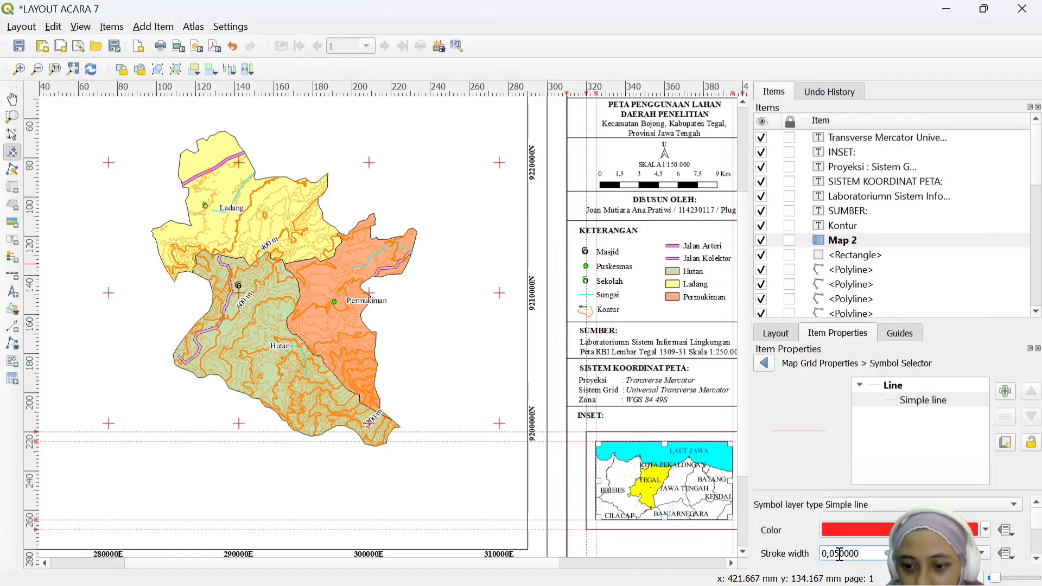
pyautogui.write('3')
pyautogui.press('Return')
# Set the stroke width of the inset grid's simple line to 0.1 mm and return to the grid properties
pyautogui.click(923, 400)
pyautogui.click(912, 382)
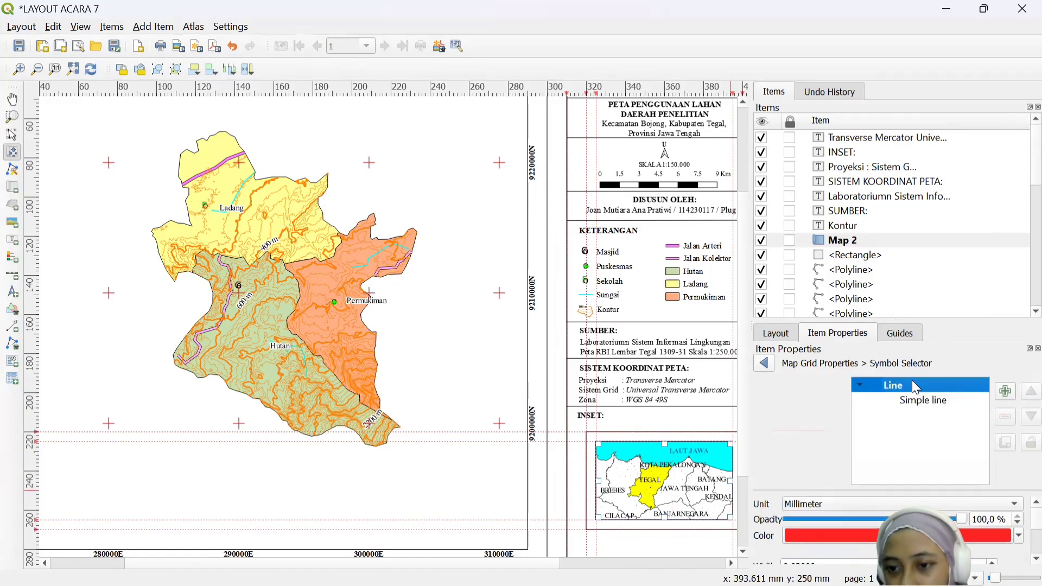
pyautogui.click(928, 402)
pyautogui.scroll(-1, 984, 494)
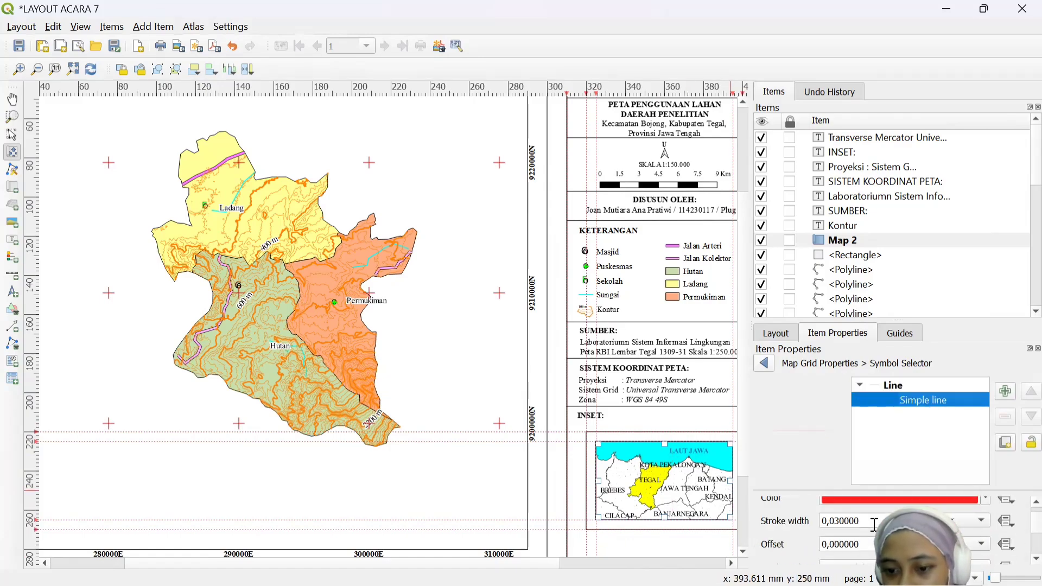
pyautogui.click(840, 518)
pyautogui.press('BackSpace')
pyautogui.press('BackSpace')
pyautogui.write('1')
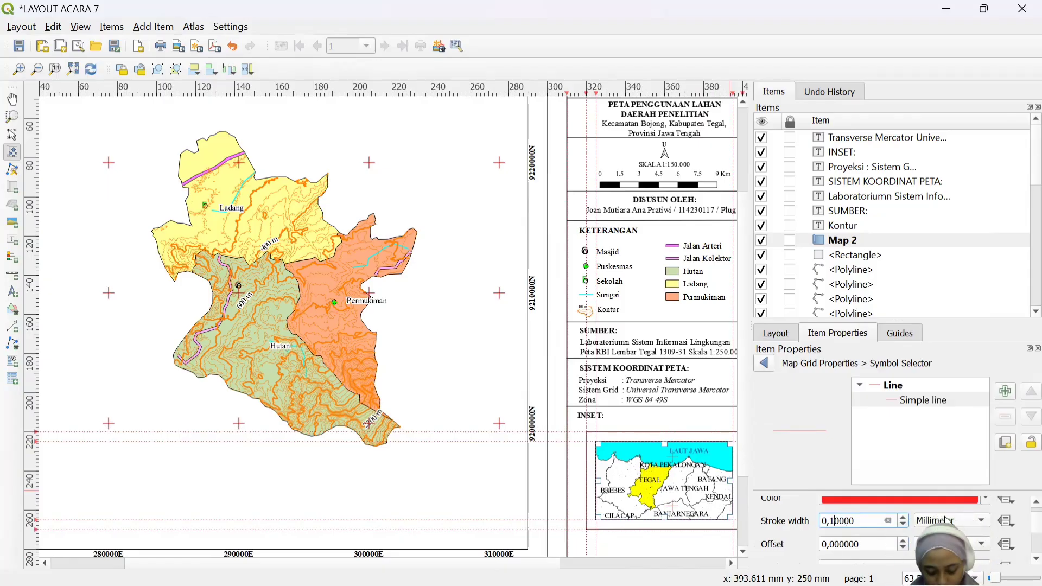
pyautogui.scroll(-2, 955, 526)
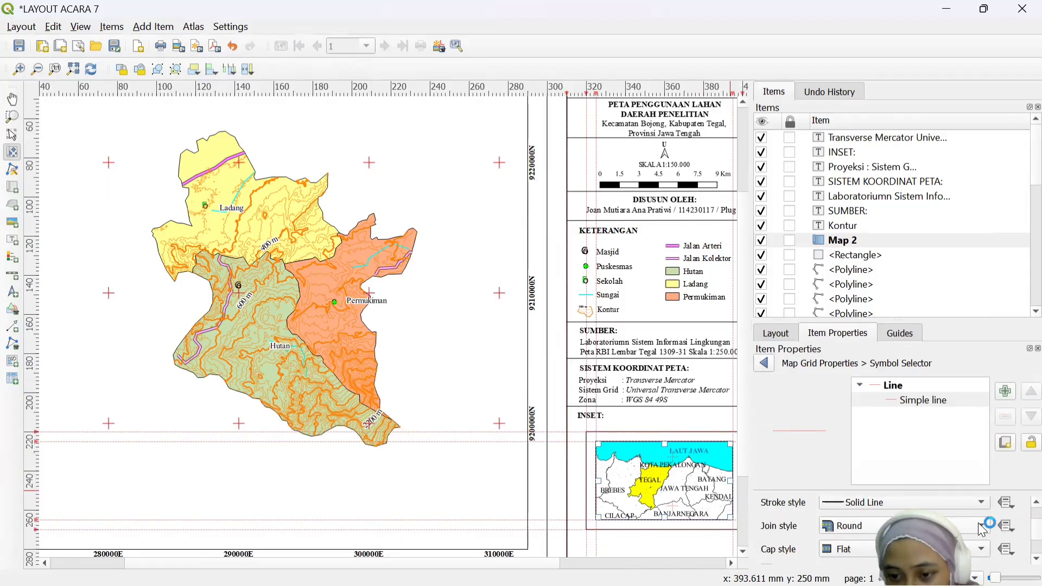
pyautogui.scroll(3, 1015, 506)
pyautogui.click(763, 363)
# Set the inset grid's cross width to 1 mm
pyautogui.scroll(-1, 892, 478)
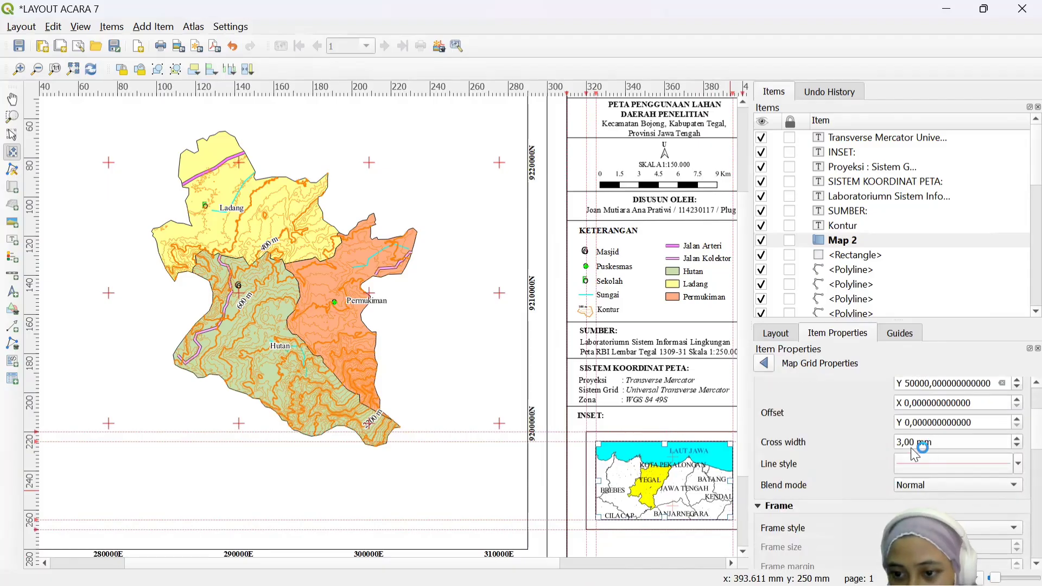
pyautogui.scroll(-2, 904, 442)
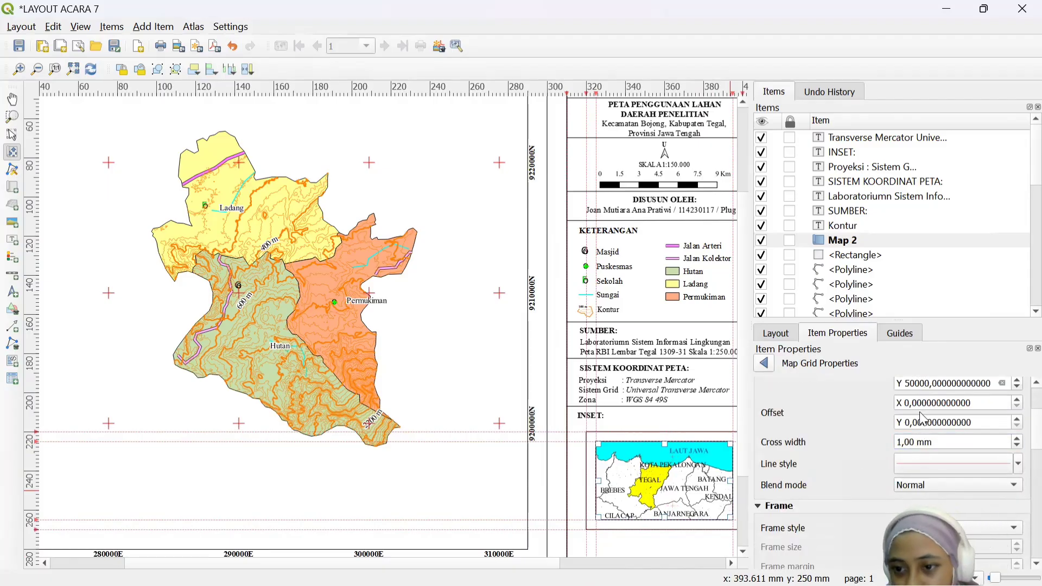
pyautogui.scroll(-1, 904, 513)
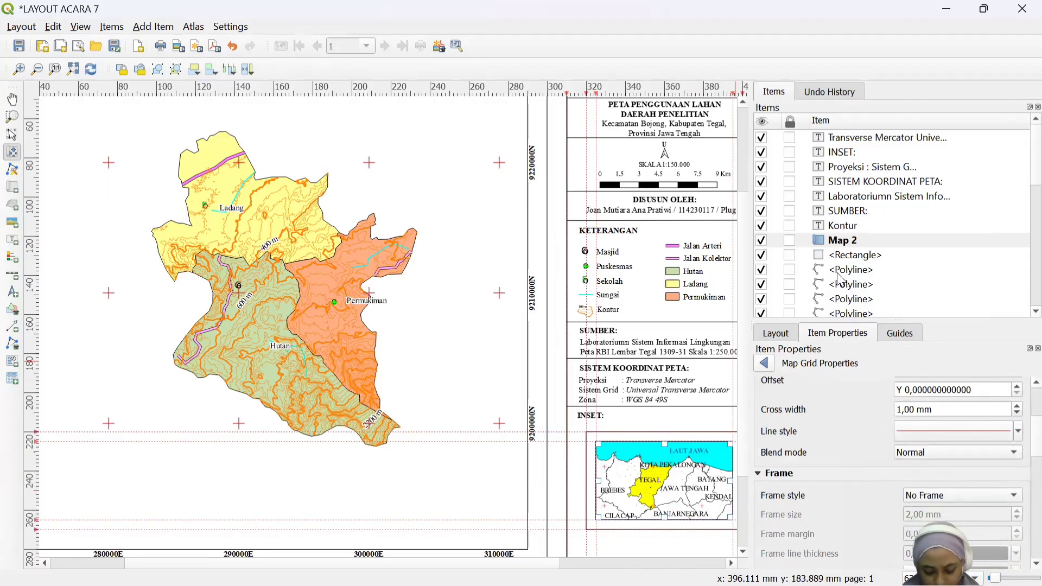
# Turn on coordinates for the inset grid and set the left and right labels to vertical ascending
pyautogui.scroll(-5, 1014, 419)
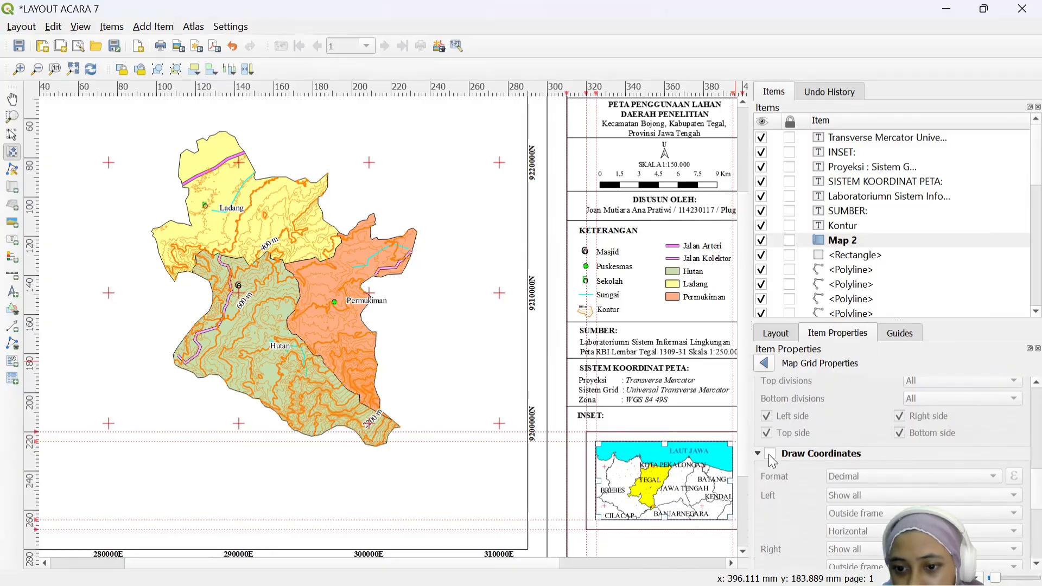
pyautogui.click(770, 453)
pyautogui.click(922, 531)
pyautogui.click(863, 545)
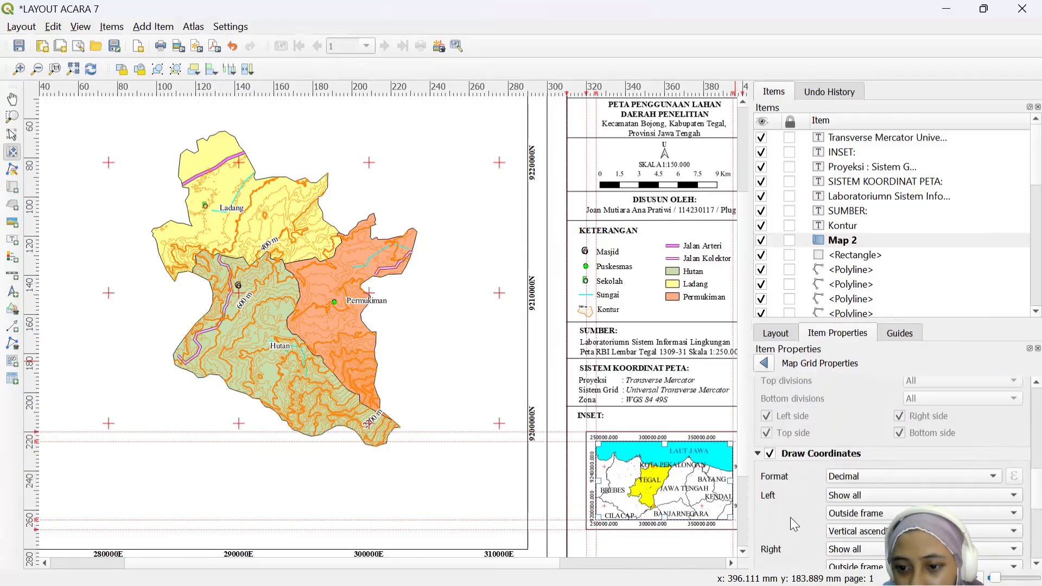
pyautogui.scroll(-2, 791, 519)
pyautogui.scroll(-3, 1021, 504)
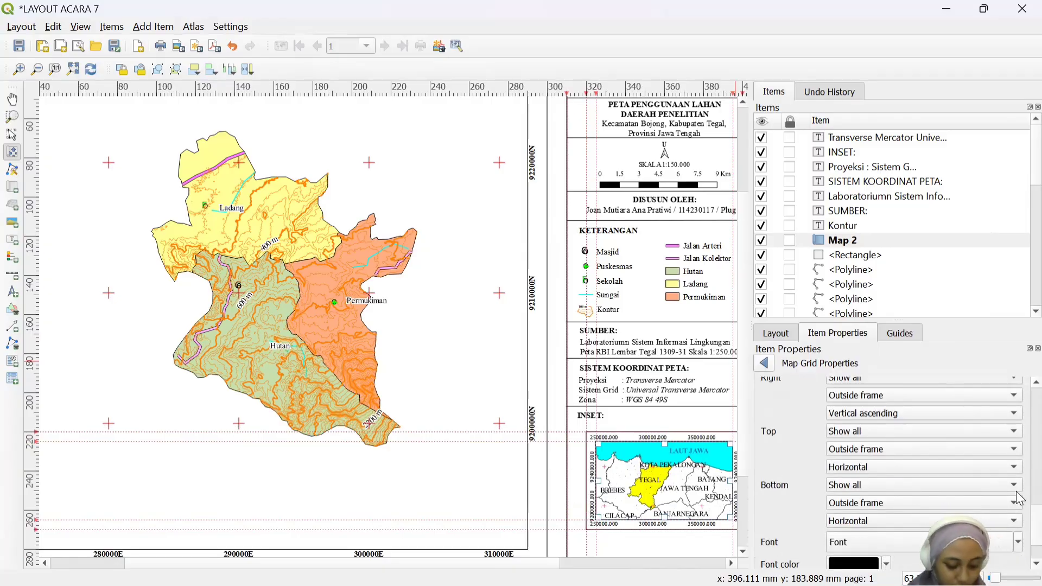
# Set the inset grid's coordinate format to Decimal with suffix
pyautogui.scroll(4, 1019, 512)
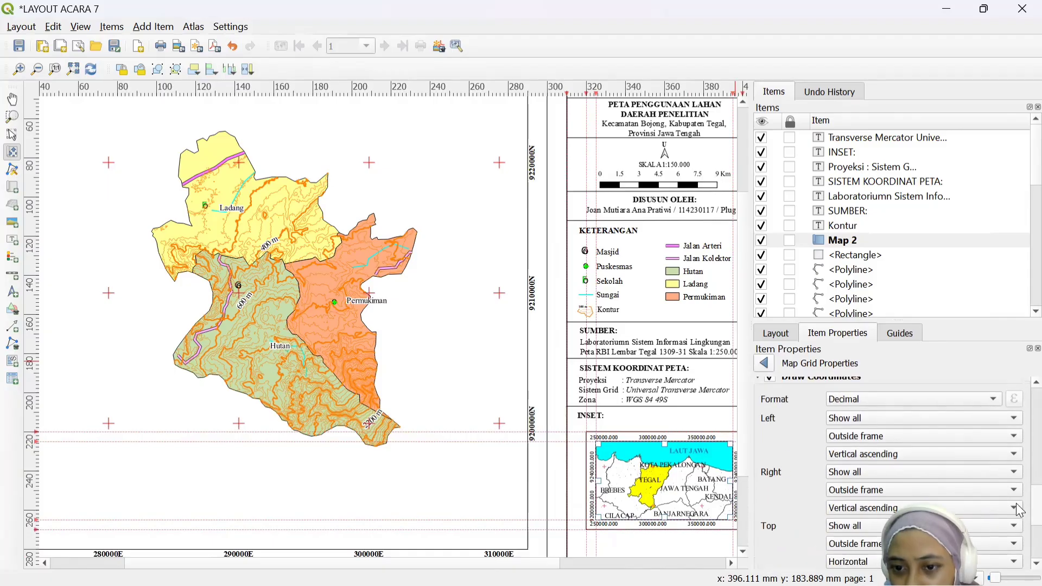
pyautogui.click(988, 418)
pyautogui.click(922, 433)
# Set the inset grid's coordinate font to Times New Roman Bold at a smaller size
pyautogui.scroll(-3, 1020, 524)
pyautogui.scroll(-3, 1021, 525)
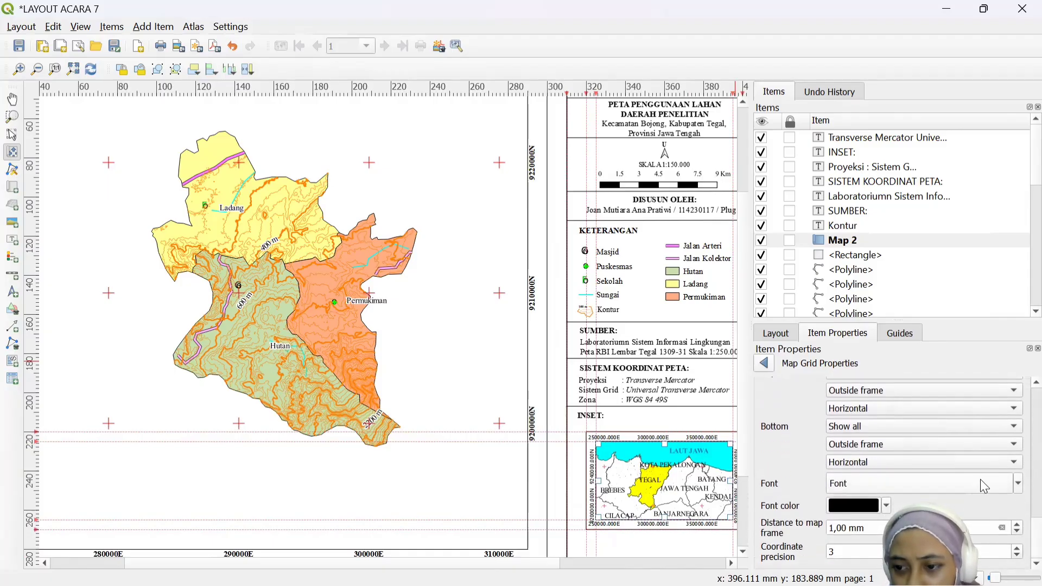
pyautogui.click(986, 485)
pyautogui.write('ti')
pyautogui.click(556, 241)
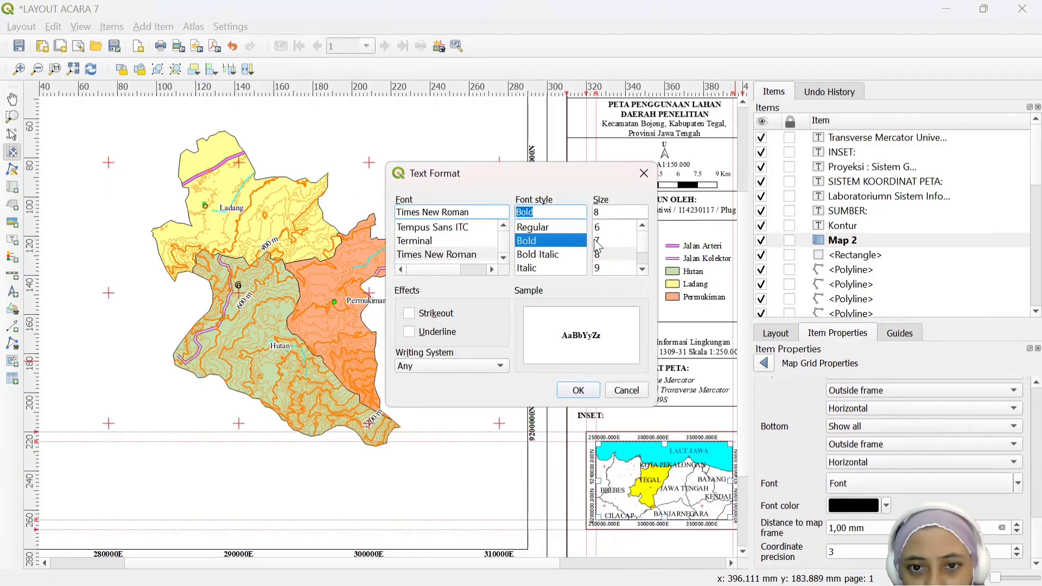
pyautogui.click(598, 253)
pyautogui.click(599, 227)
pyautogui.click(577, 390)
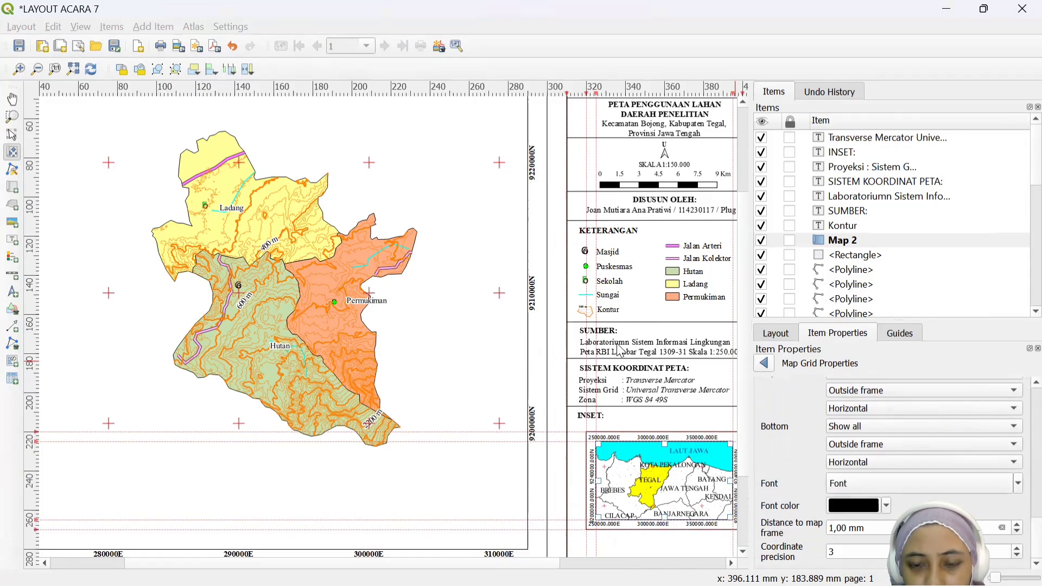
# Adjust the inset grid's coordinate font size again and set the coordinate precision to 1
pyautogui.click(847, 482)
pyautogui.click(611, 241)
pyautogui.click(578, 390)
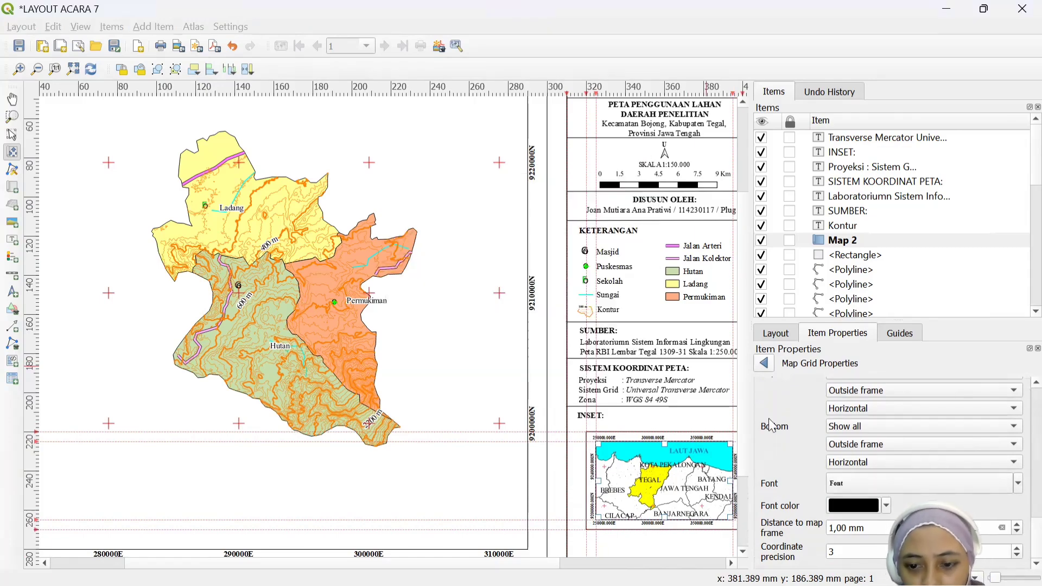
pyautogui.click(848, 482)
pyautogui.click(599, 228)
pyautogui.click(578, 391)
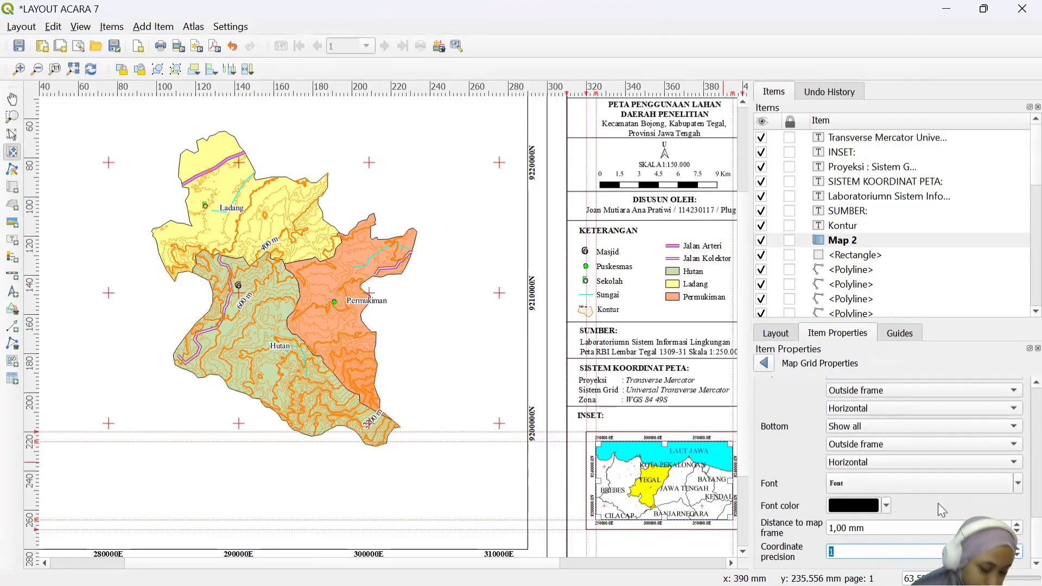
# Return to the inset map's properties and set its frame thickness to 0.50 mm
pyautogui.scroll(5, 1019, 531)
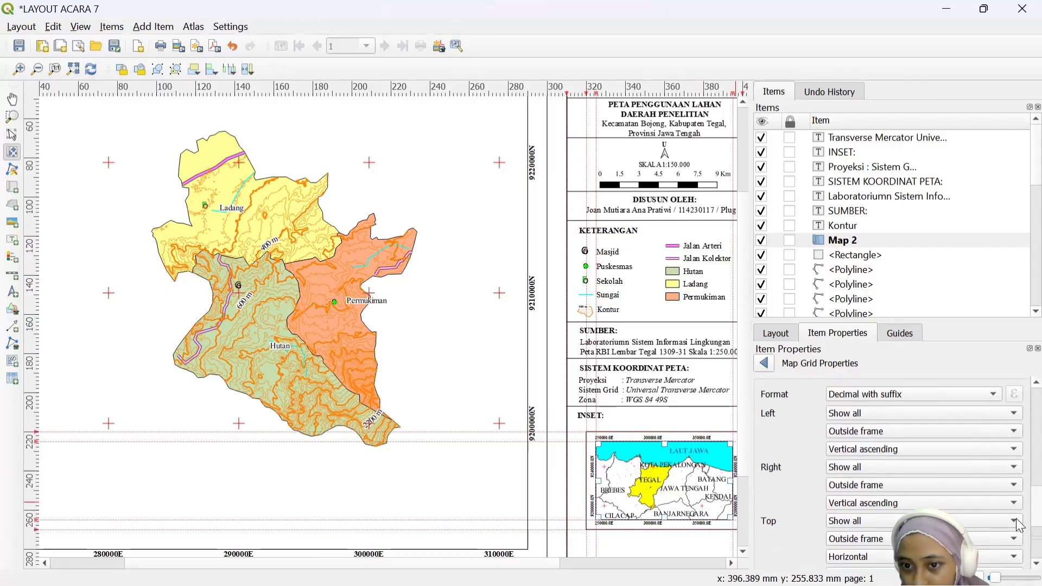
pyautogui.click(764, 363)
pyautogui.scroll(-5, 845, 535)
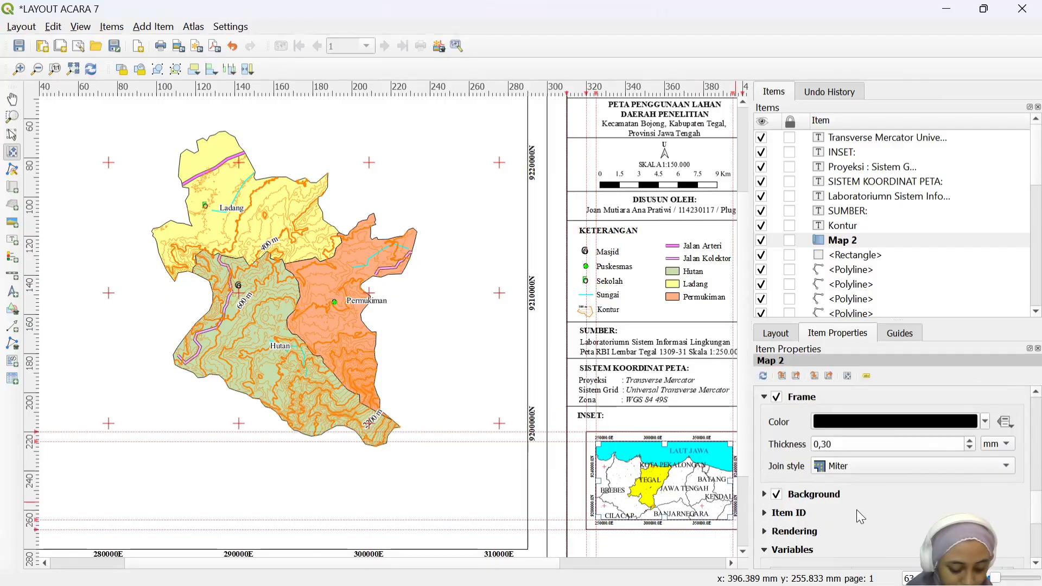
pyautogui.press('BackSpace')
pyautogui.write('5')
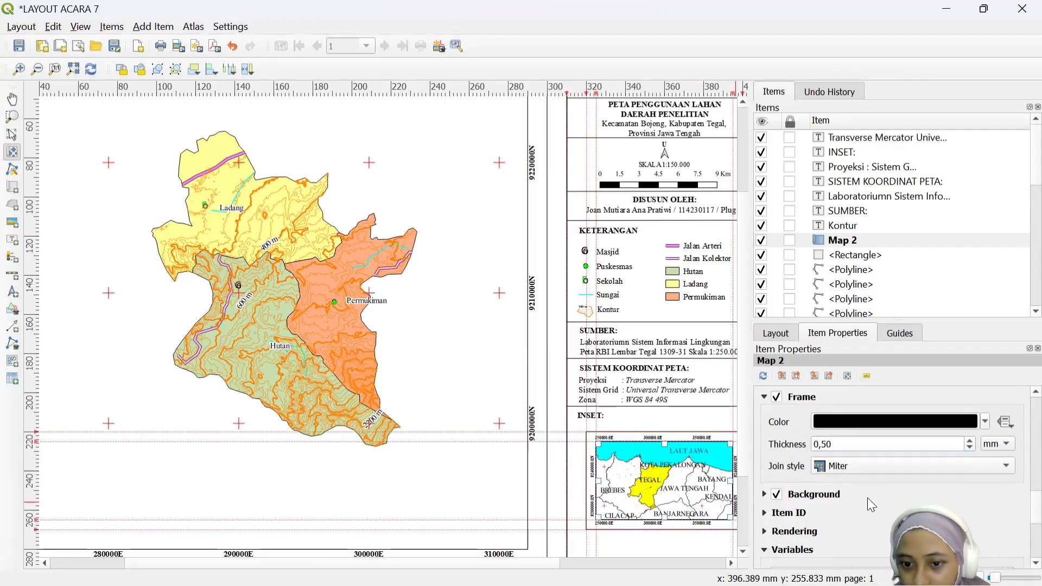
# Save the project with the finished layout
pyautogui.middleClick(448, 226)
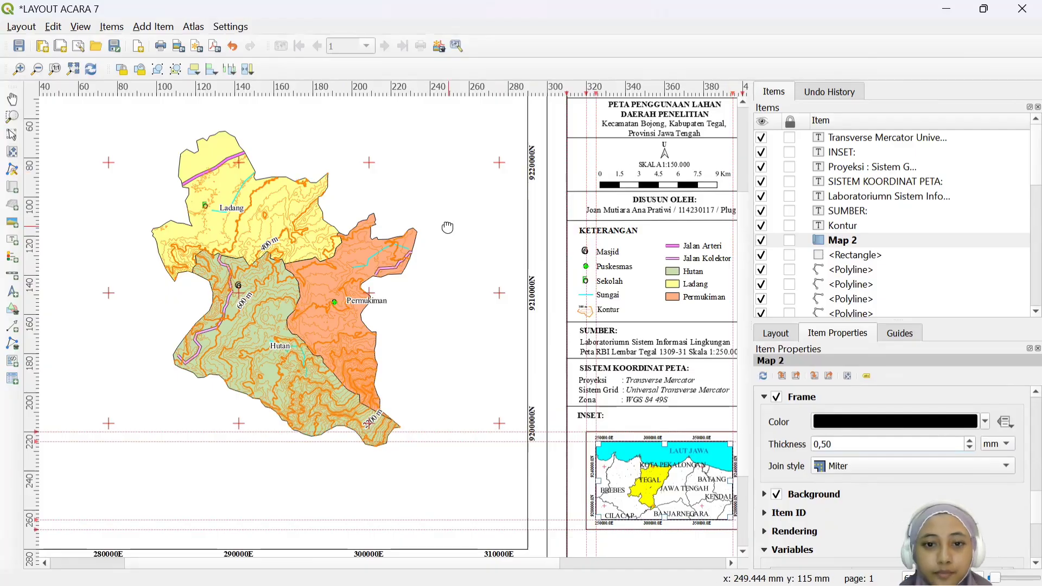
pyautogui.scroll(-2, 452, 224)
pyautogui.hotkey('ctrl', '0')
pyautogui.click(19, 46)
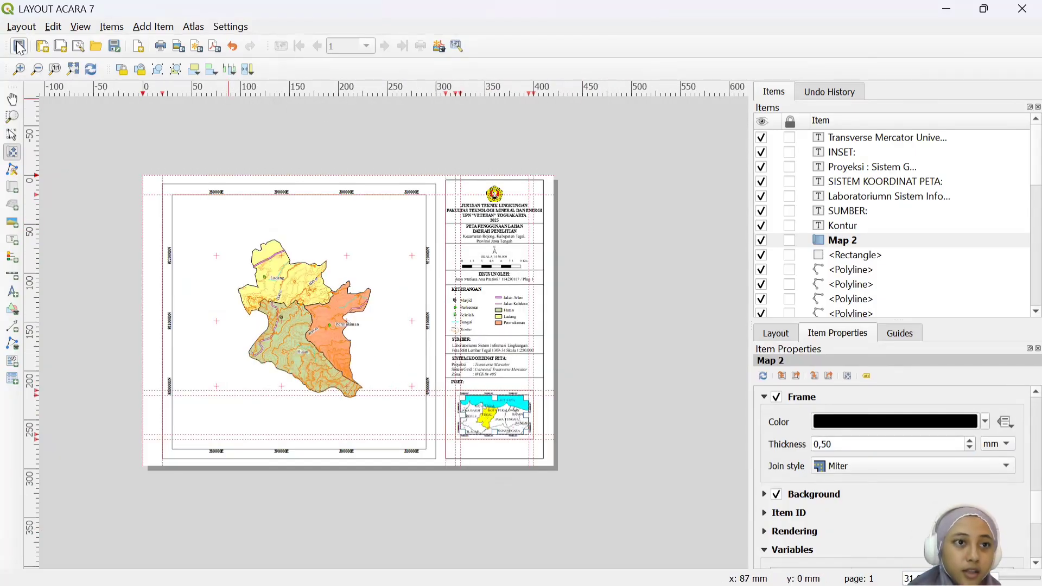
pyautogui.click(114, 45)
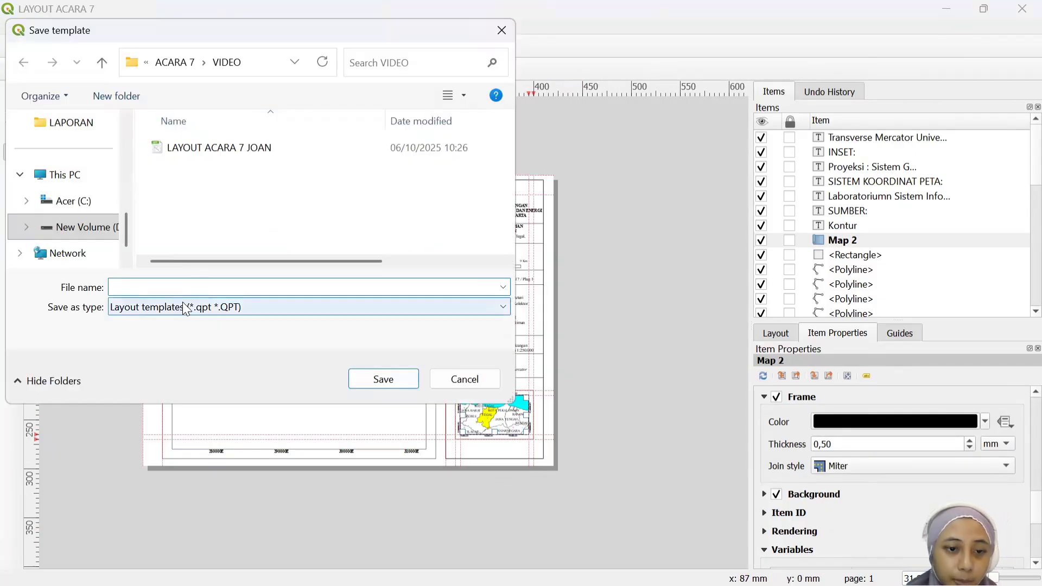
pyautogui.click(463, 379)
pyautogui.click(97, 48)
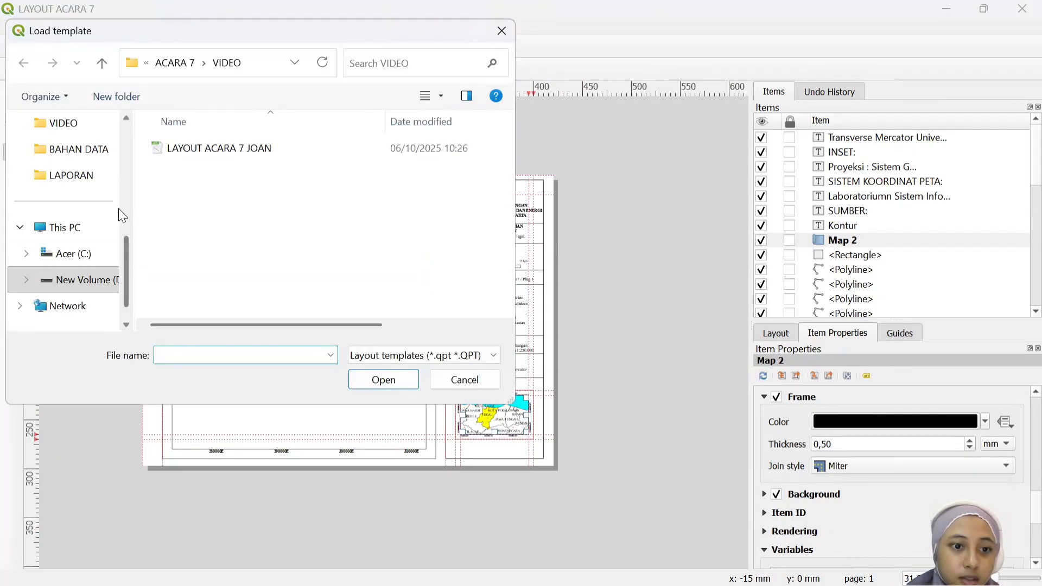
pyautogui.click(440, 375)
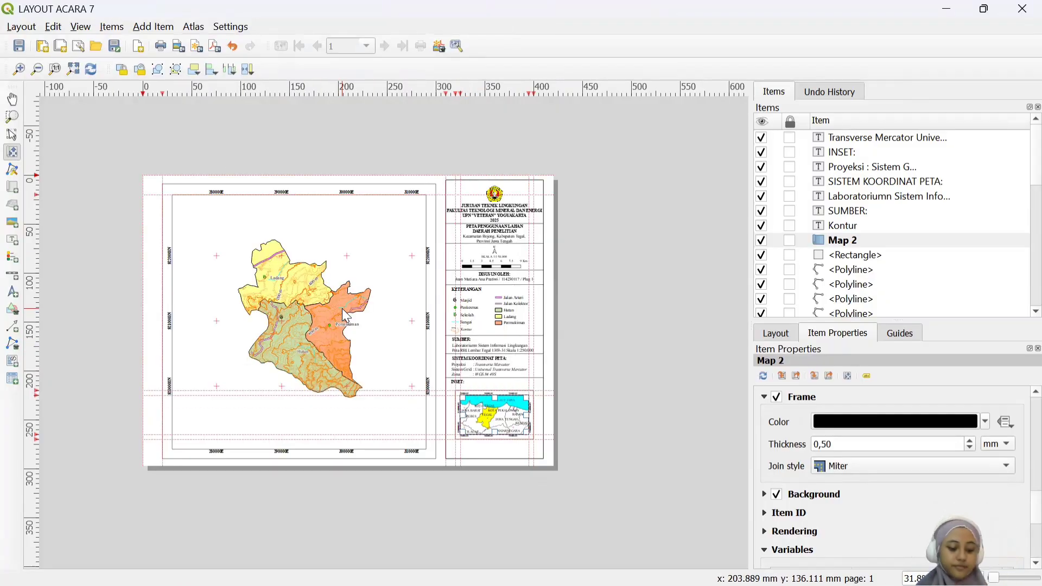
# Export the layout in PDF format as LAYOUT ACARA 7 in the VIDEO folder of ACARA 7
pyautogui.click(27, 27)
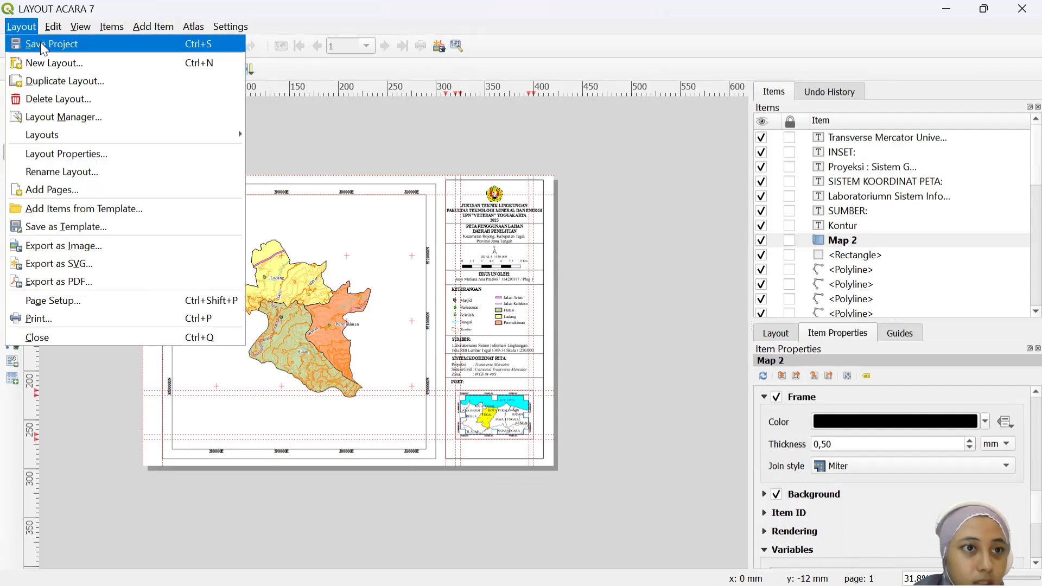
pyautogui.click(25, 27)
pyautogui.click(24, 28)
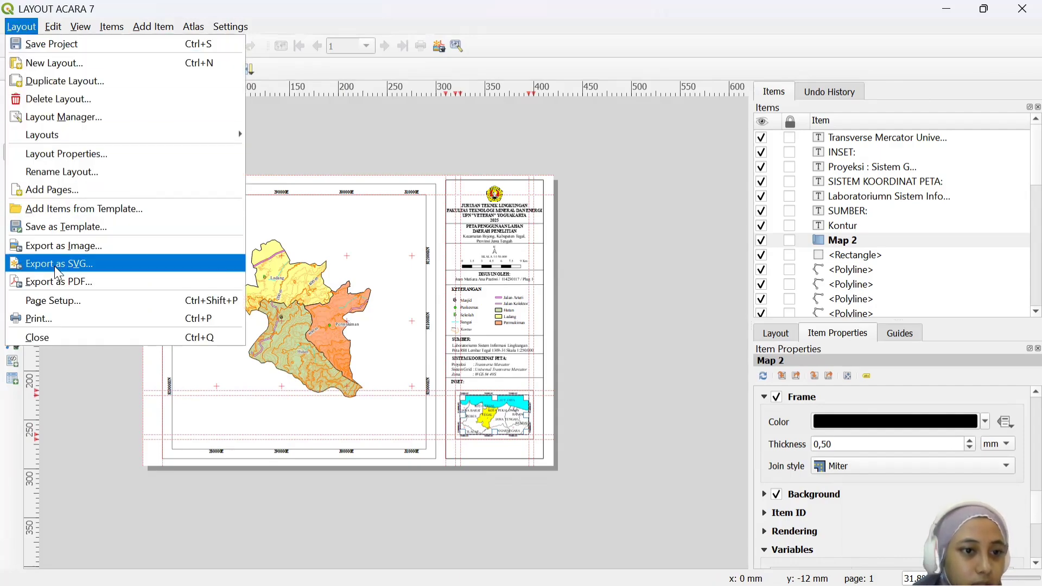
pyautogui.click(58, 282)
pyautogui.doubleClick(230, 273)
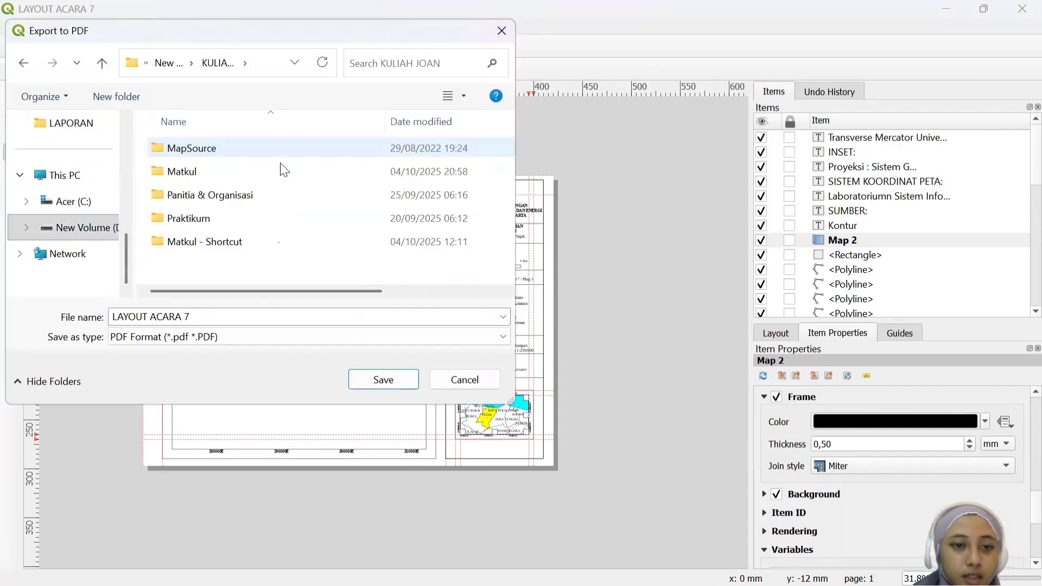
pyautogui.doubleClick(238, 217)
pyautogui.doubleClick(233, 195)
pyautogui.scroll(-2, 236, 209)
pyautogui.doubleClick(247, 159)
pyautogui.doubleClick(234, 170)
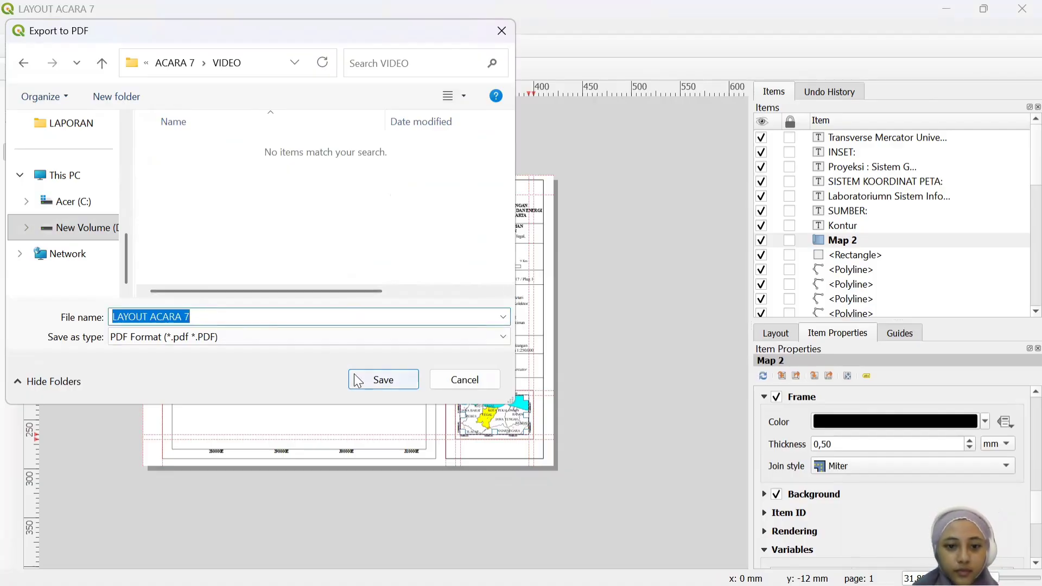